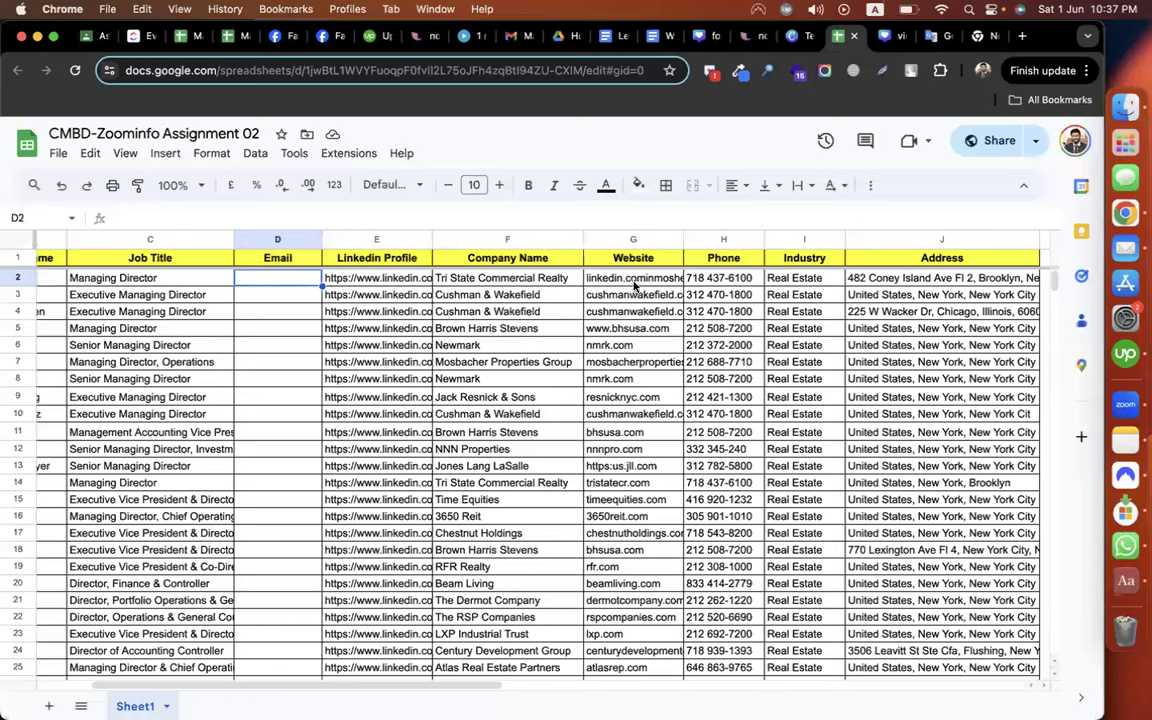
Move the Website column so it sits between Email and LinkedIn Profile
left_click_drag(618, 315, 618, 500)
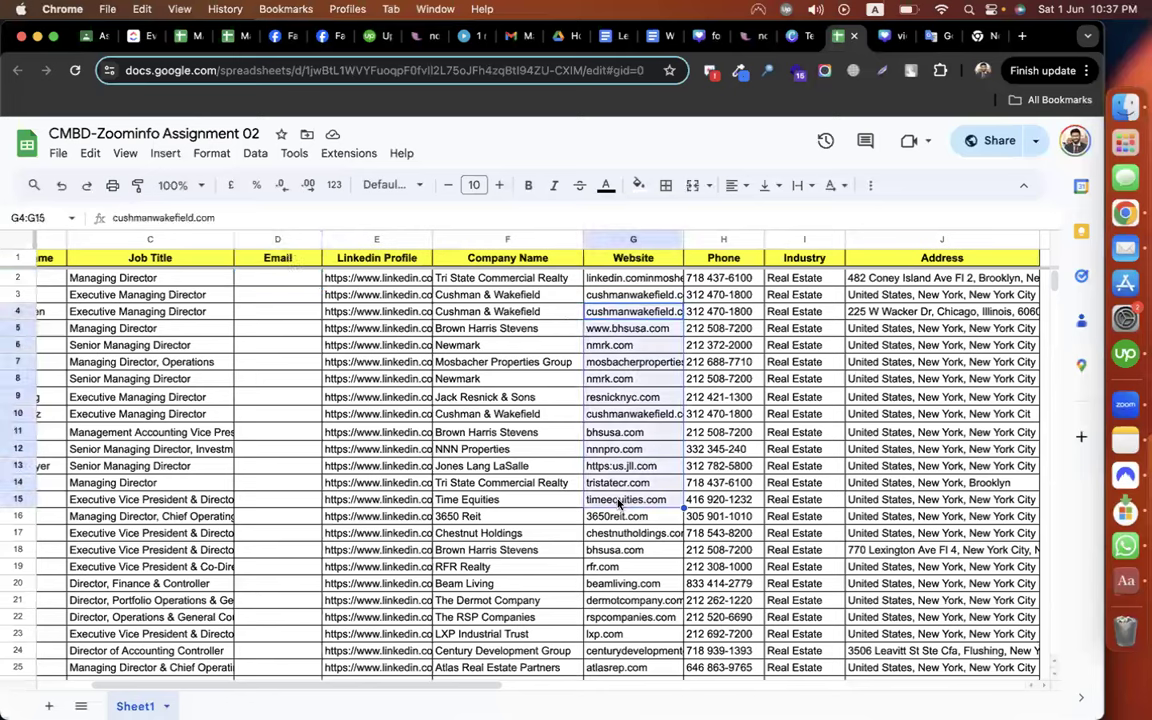
left_click(280, 368)
left_click(633, 239)
left_click_drag(633, 239, 363, 324)
left_click(363, 324)
Select cell D2, then switch to the Lead_Scrapper guide document
left_click(419, 284)
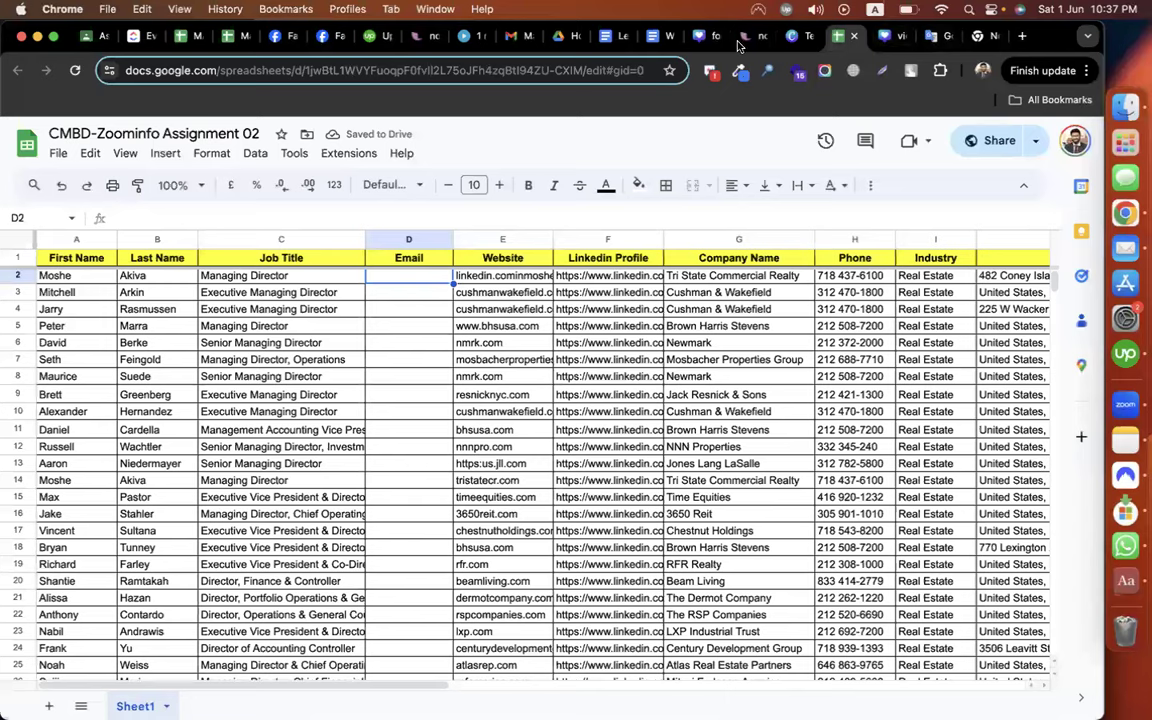
left_click(655, 37)
left_click(605, 38)
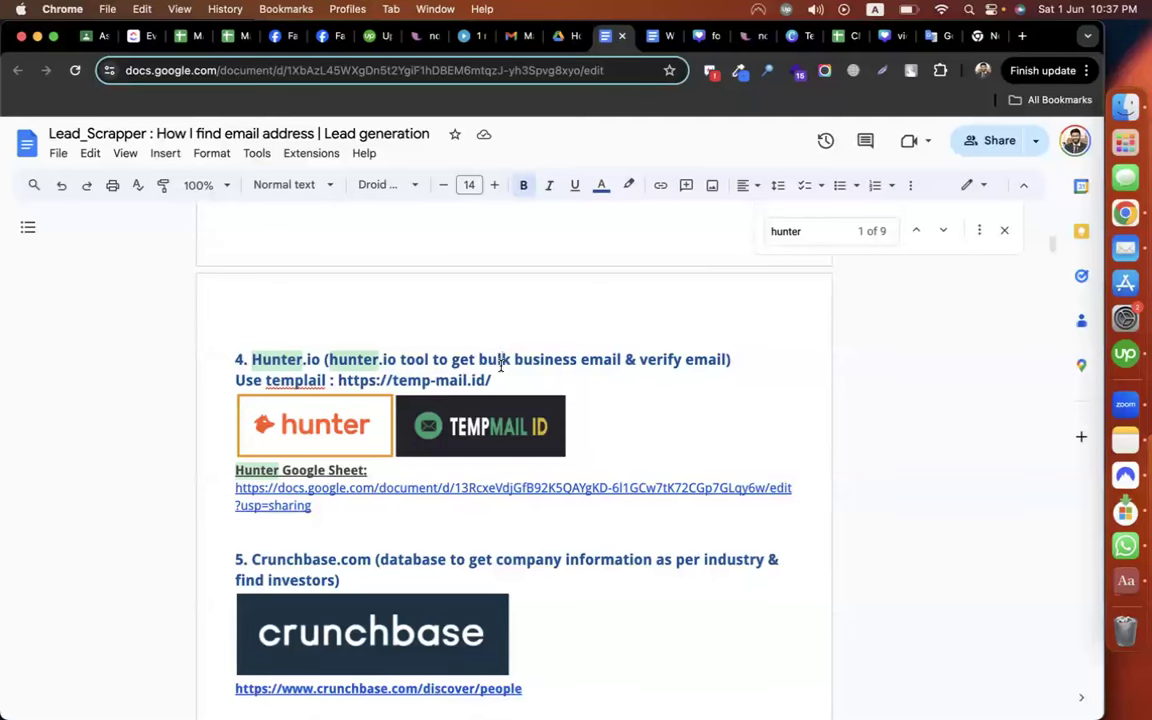
Copy 'Hunter.io' from the guide heading and go to it in a new browser tab
left_click_drag(252, 359, 320, 361)
key("super+c")
key("super+t")
key("super+v")
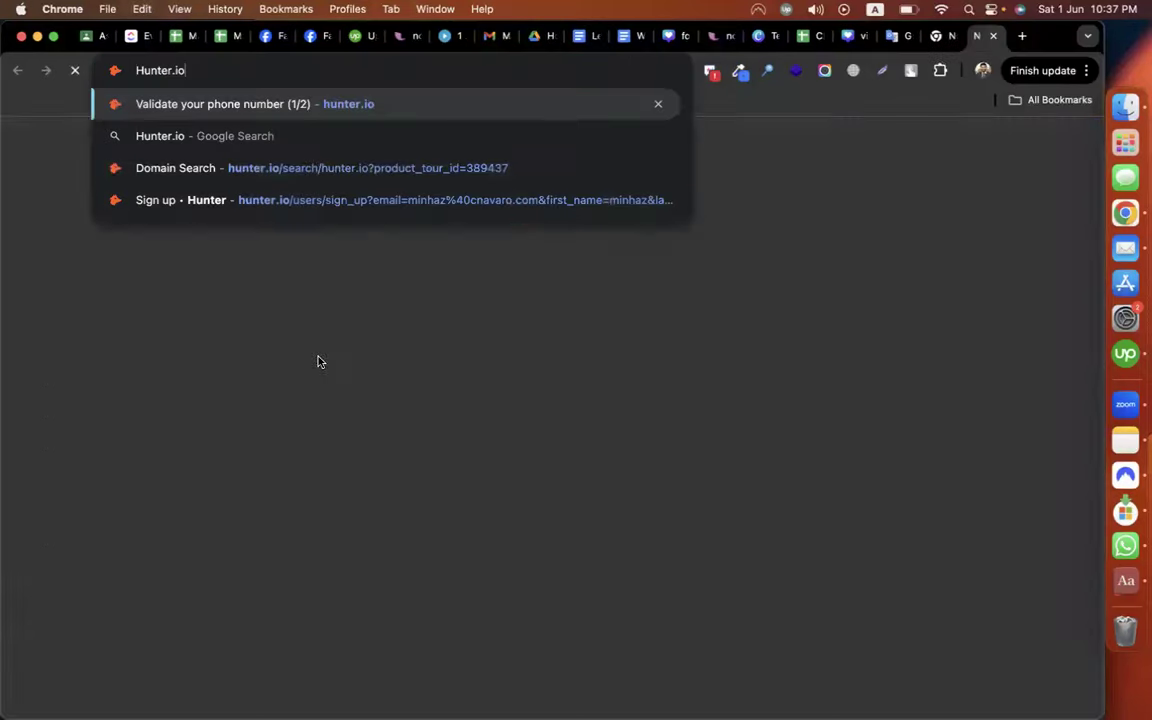
key("Return")
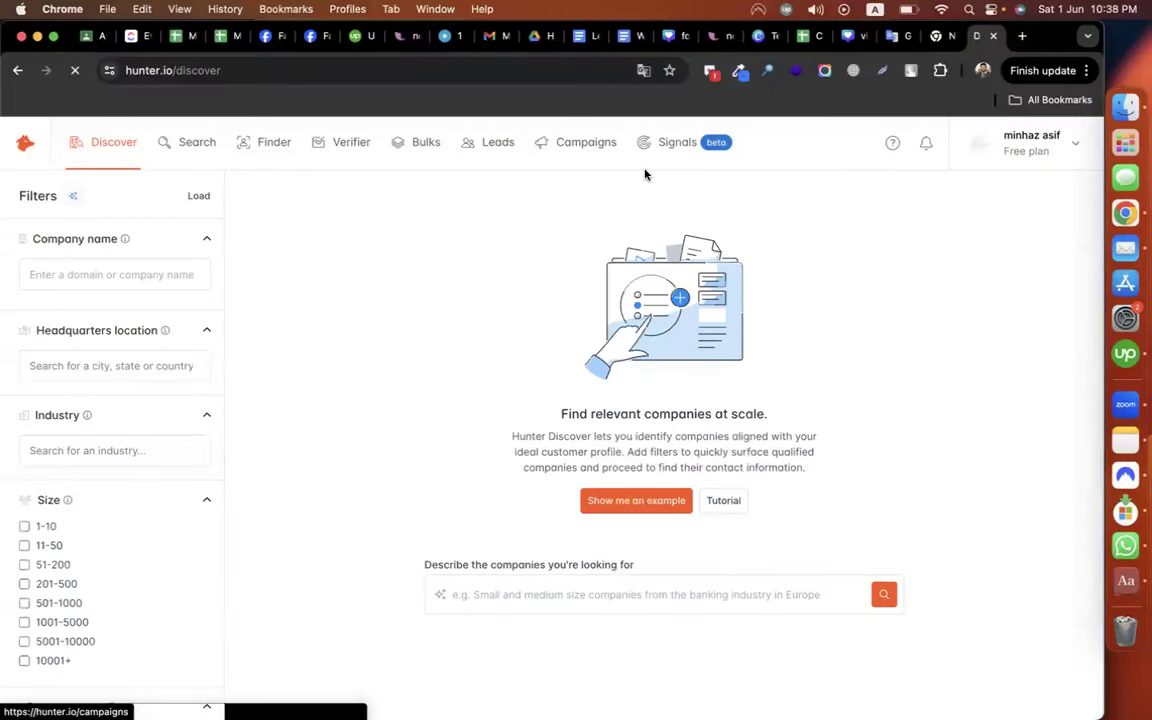
Load hunter.io in the Hunter tab and start creating a new account
left_click(580, 35)
key("ctrl+Right")
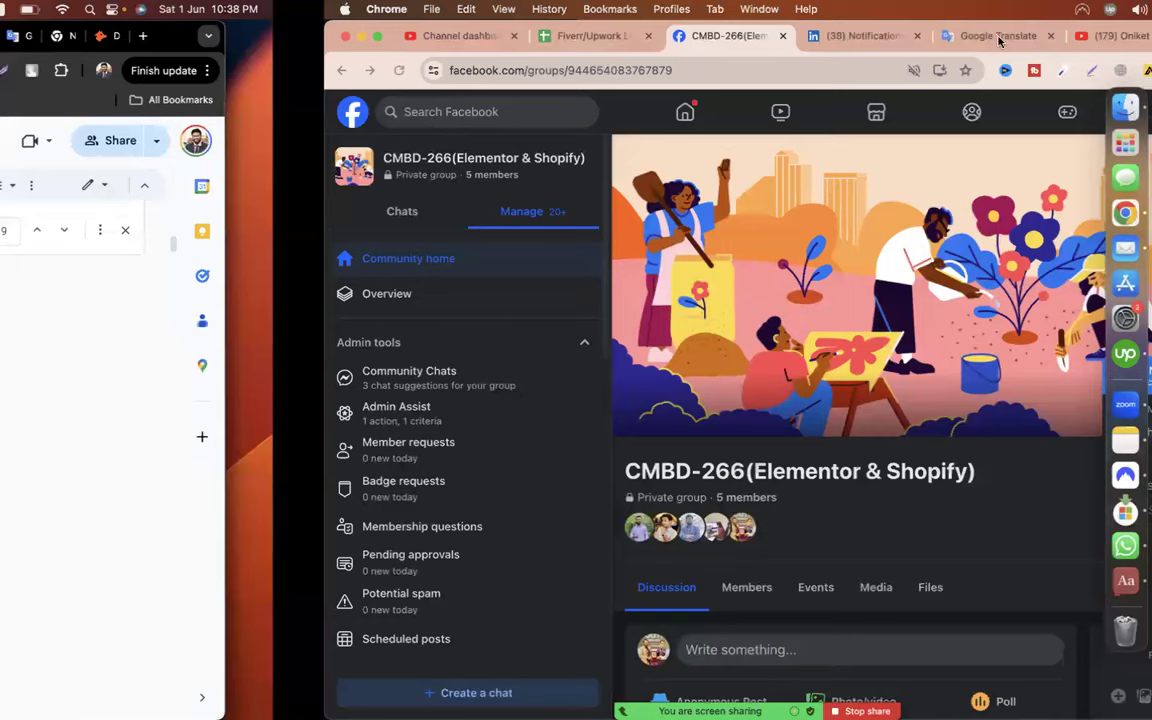
left_click(955, 38)
left_click(387, 72)
type("hunter.io")
key("Return")
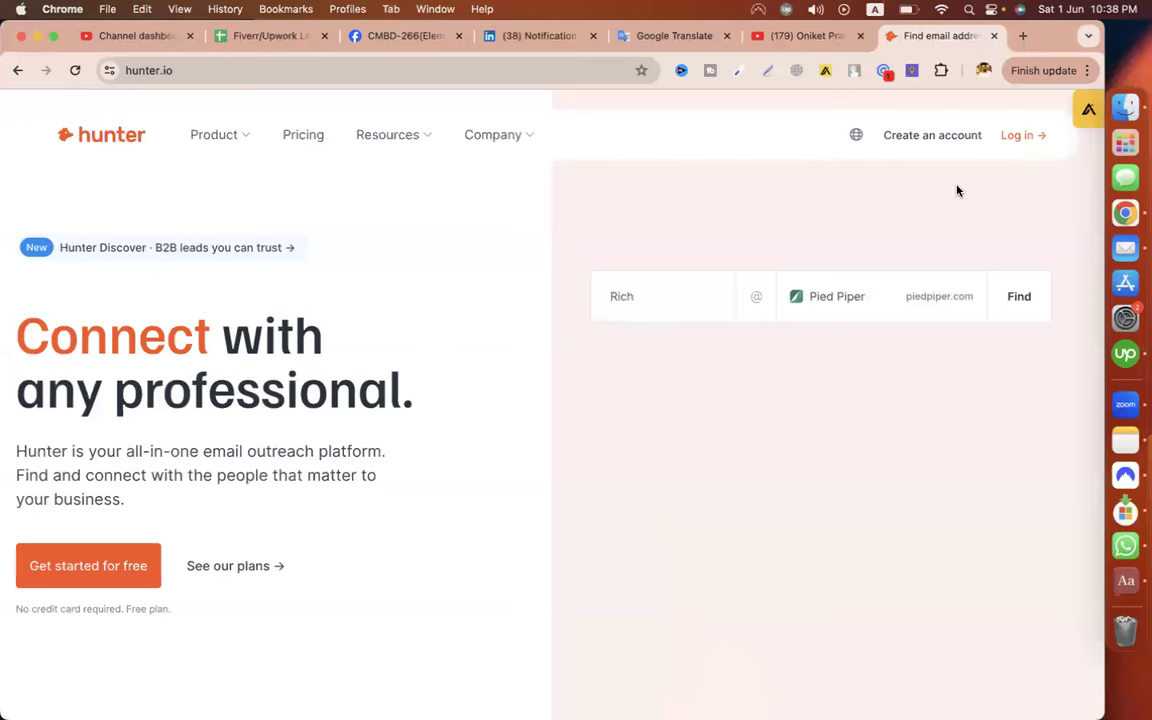
left_click(923, 144)
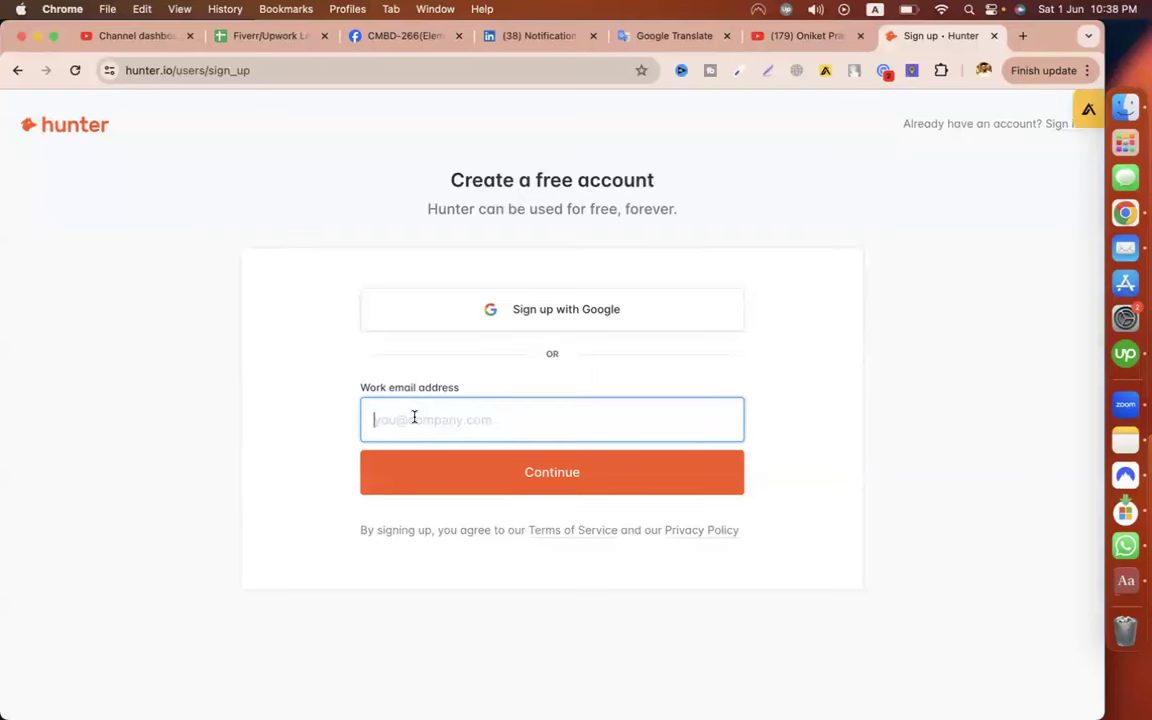
Copy the temp-mail.id address from the guide and load it in a new tab
key("ctrl+Left")
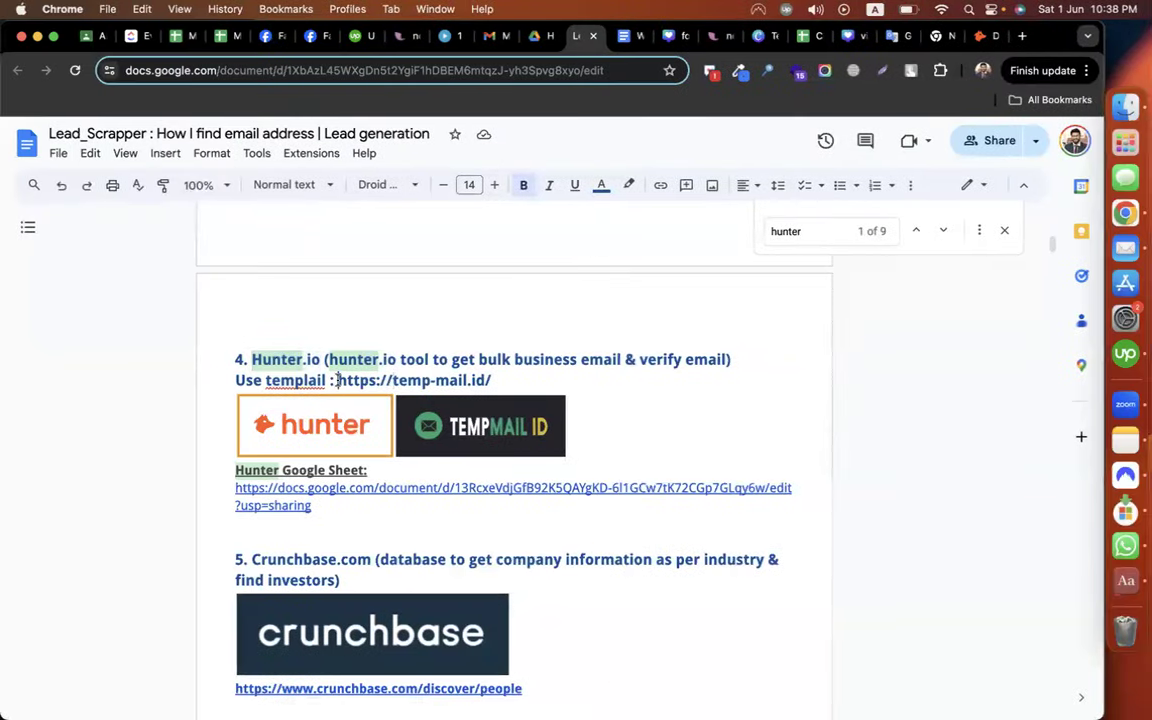
double_click(410, 386)
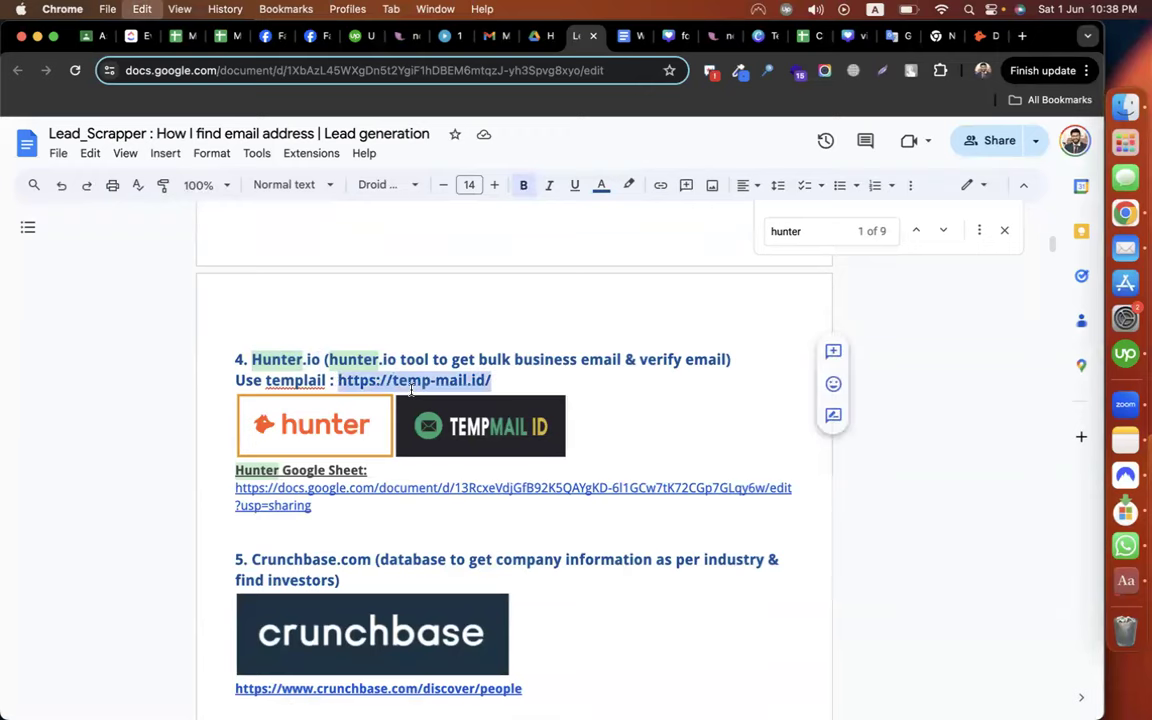
key("ctrl+Right")
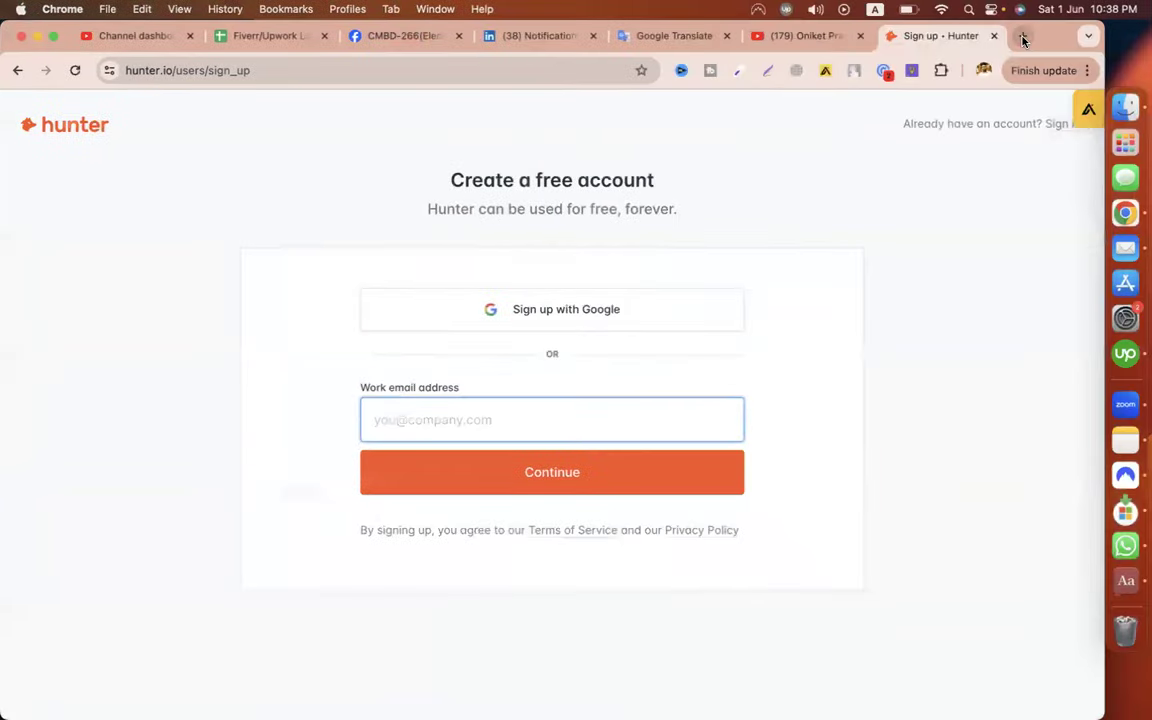
left_click(1022, 37)
key("super+v")
key("Return")
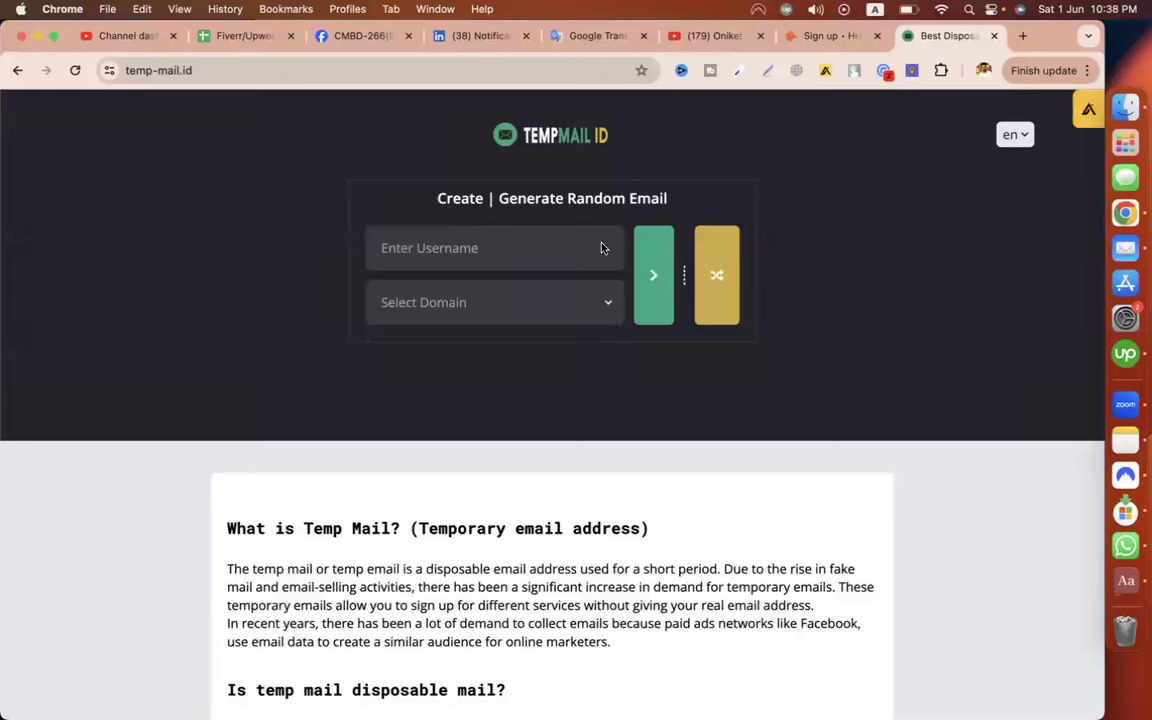
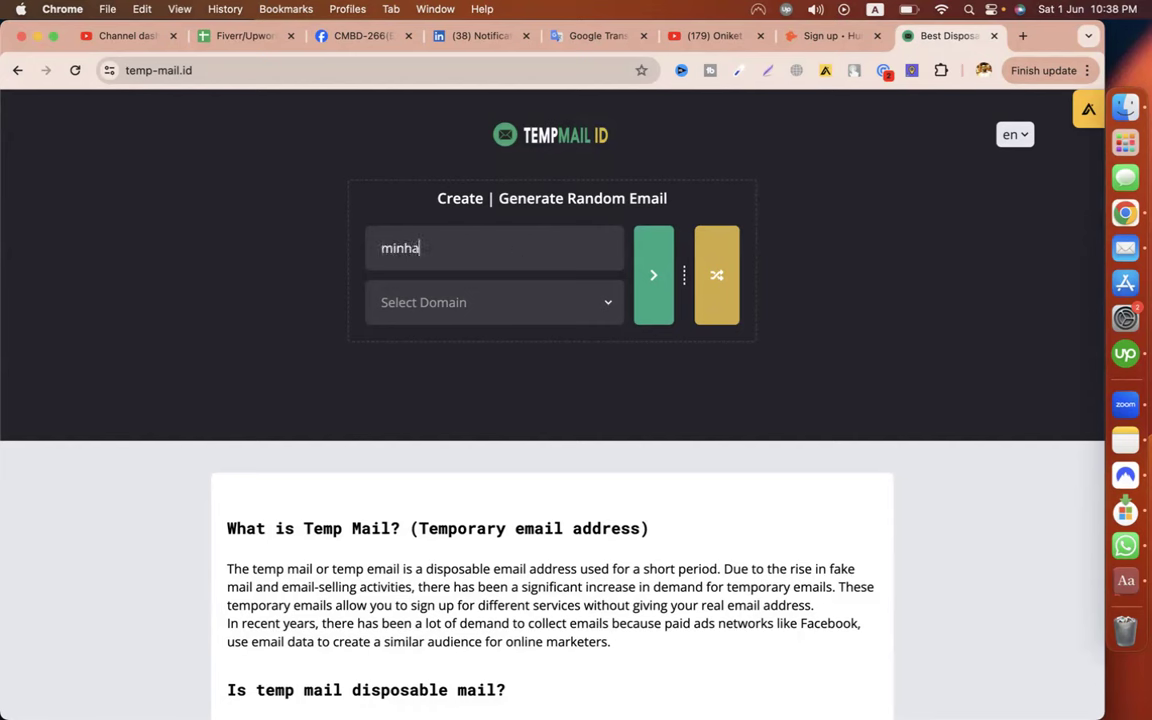
Create a temporary mailbox with a chosen username on the mlbb.edu.pl domain, copy its address, and return to Hunter
left_click(510, 306)
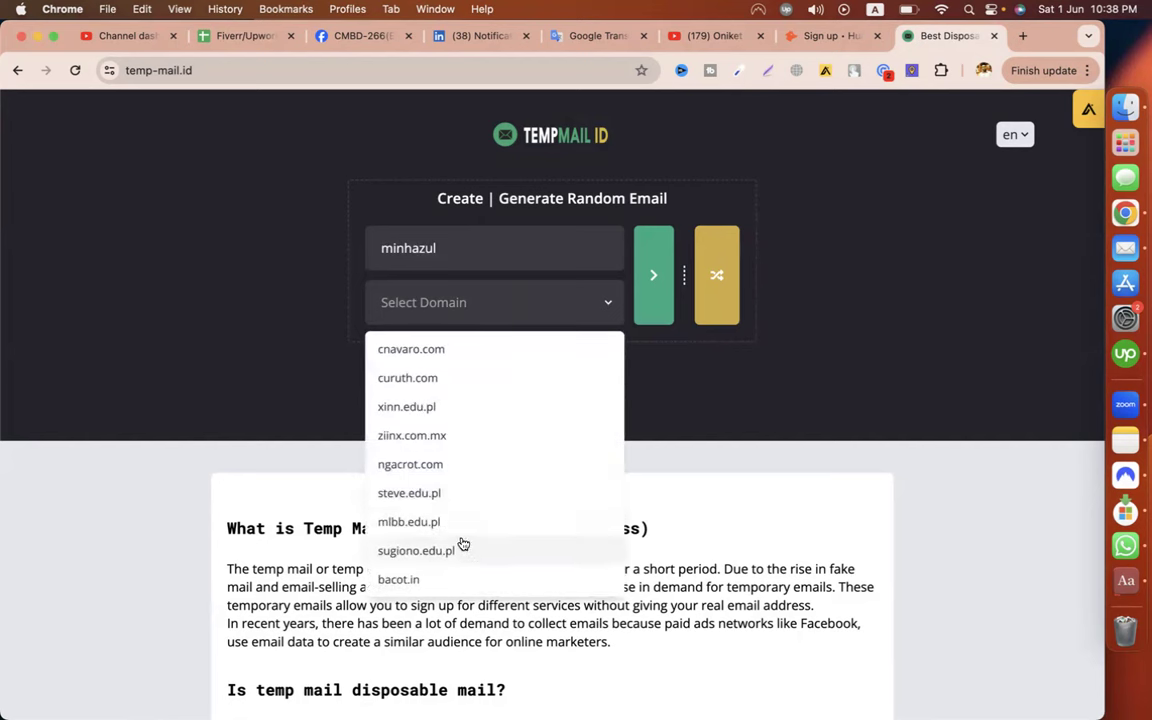
left_click(455, 524)
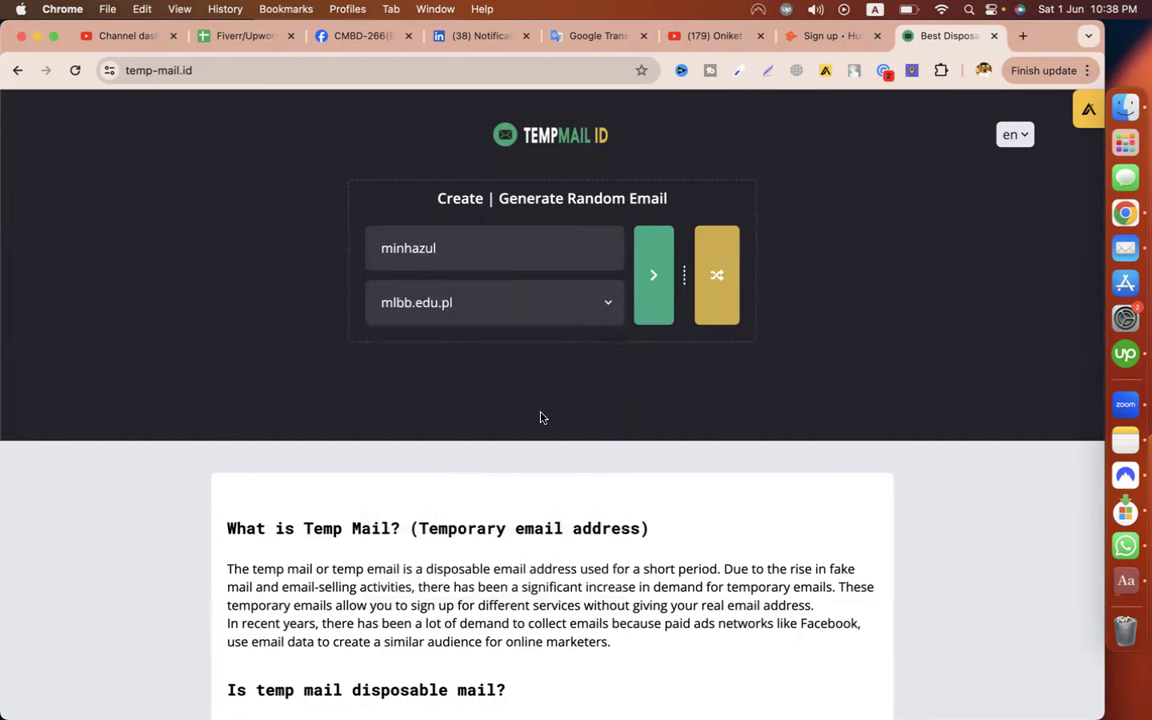
left_click(651, 276)
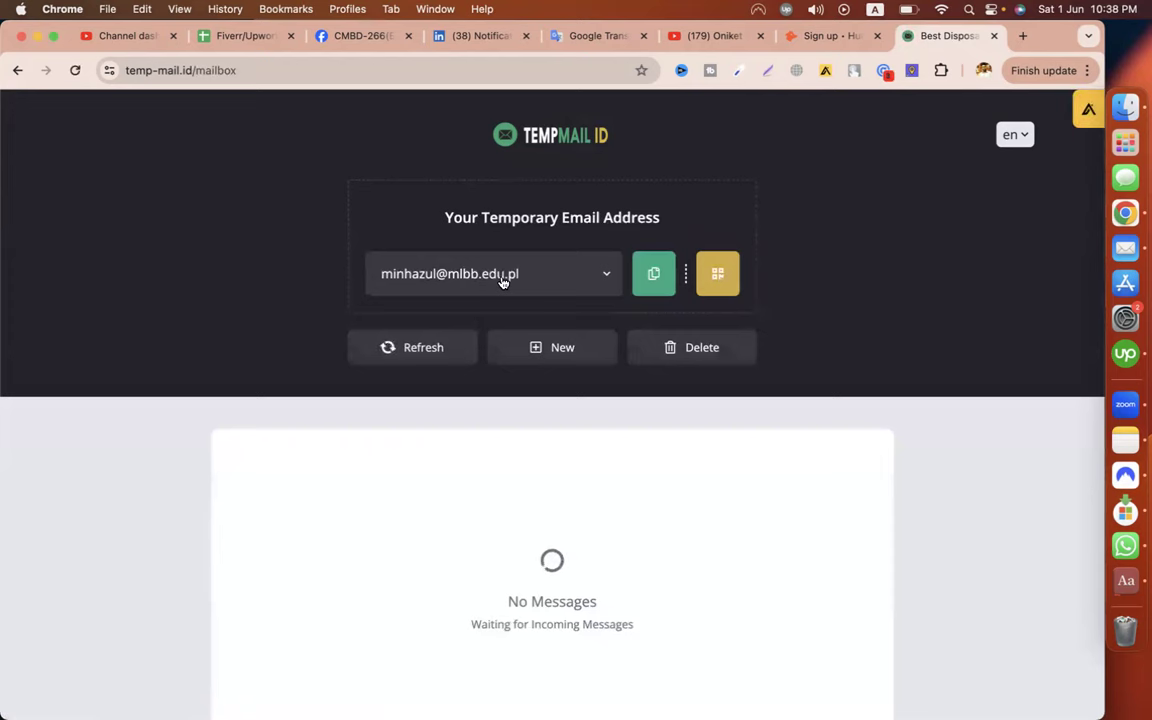
left_click(656, 276)
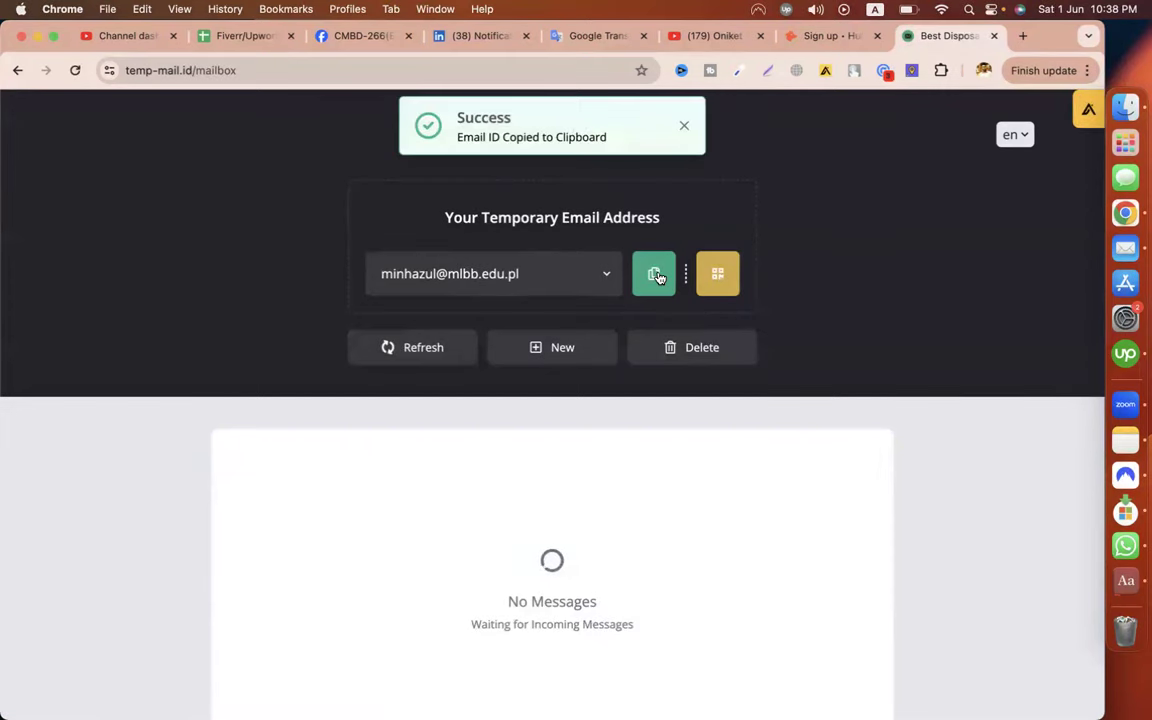
left_click(810, 36)
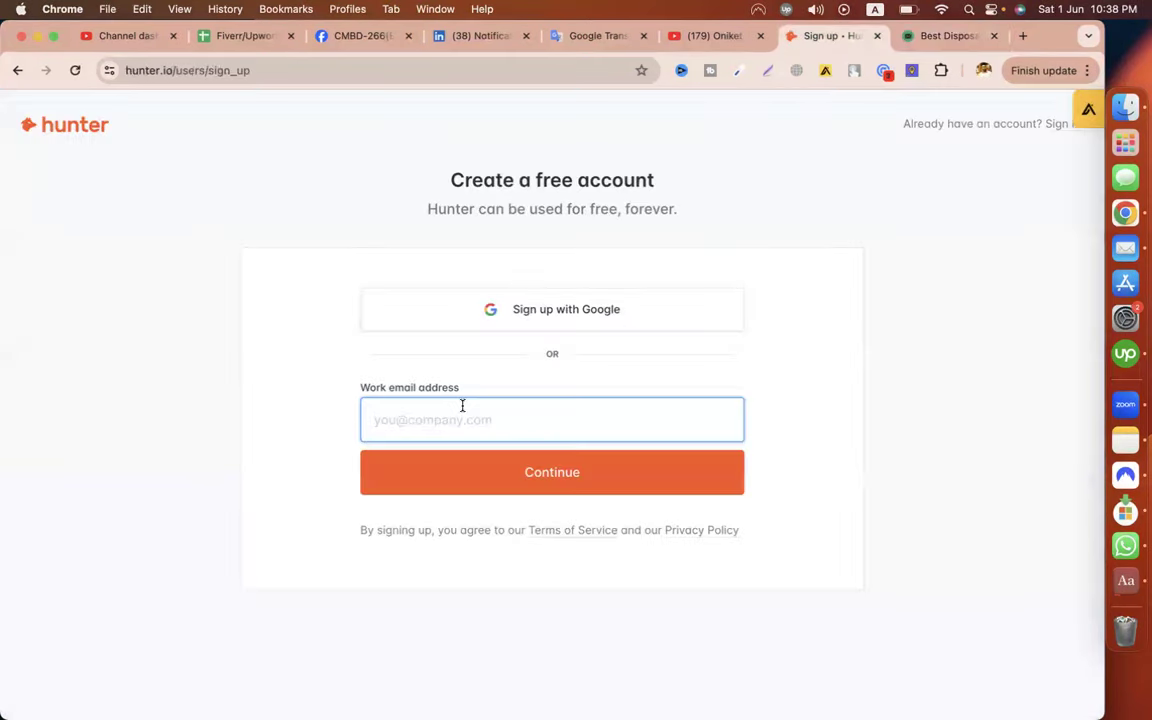
Register using the temporary email, a first and last name, and a password, then dismiss the save-password prompt
key("super+v")
left_click(540, 483)
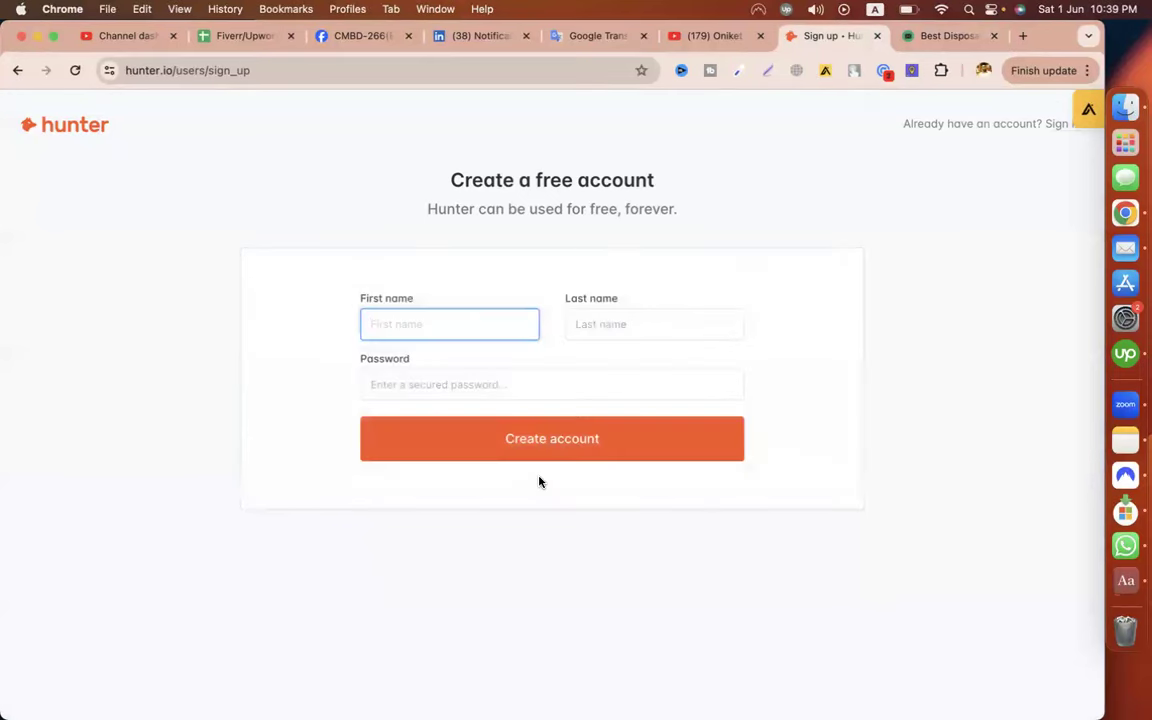
left_click(649, 319)
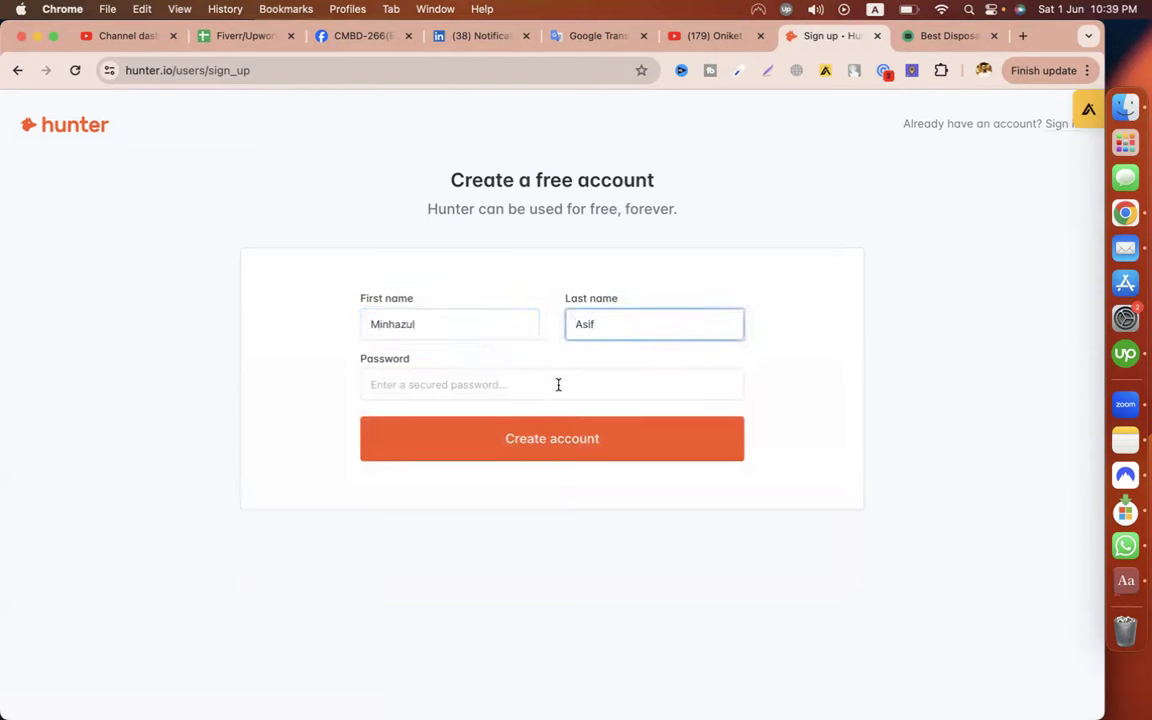
left_click(546, 391)
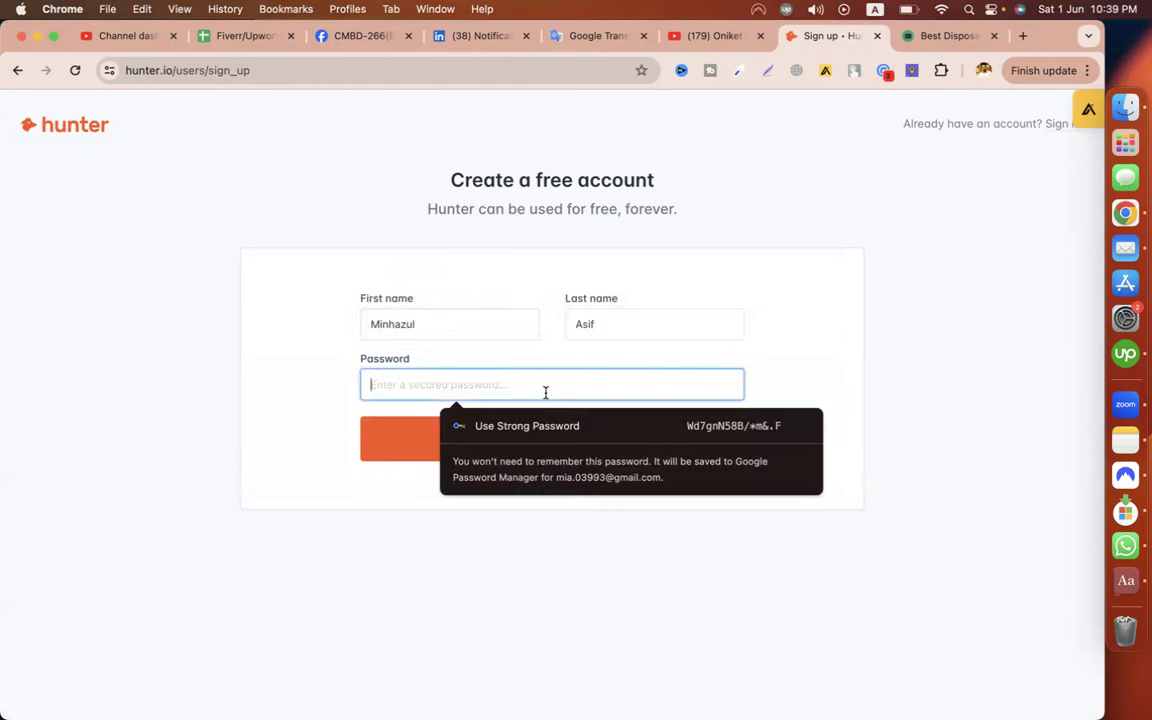
type("******")
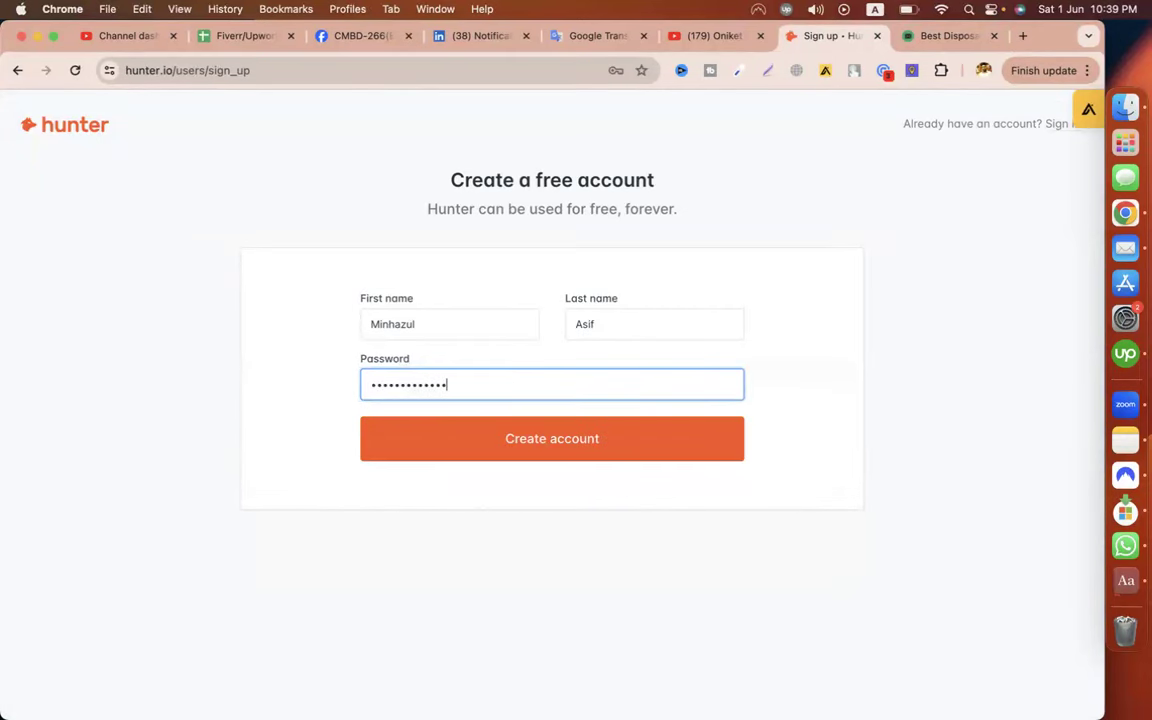
left_click(542, 437)
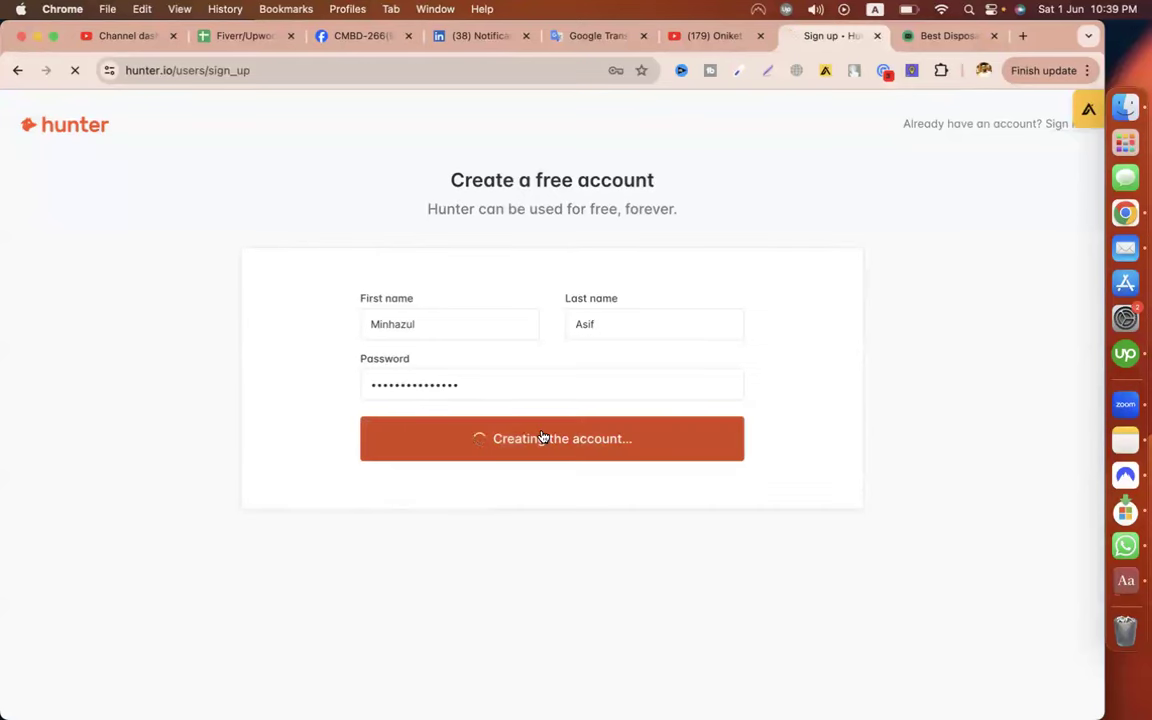
left_click(557, 310)
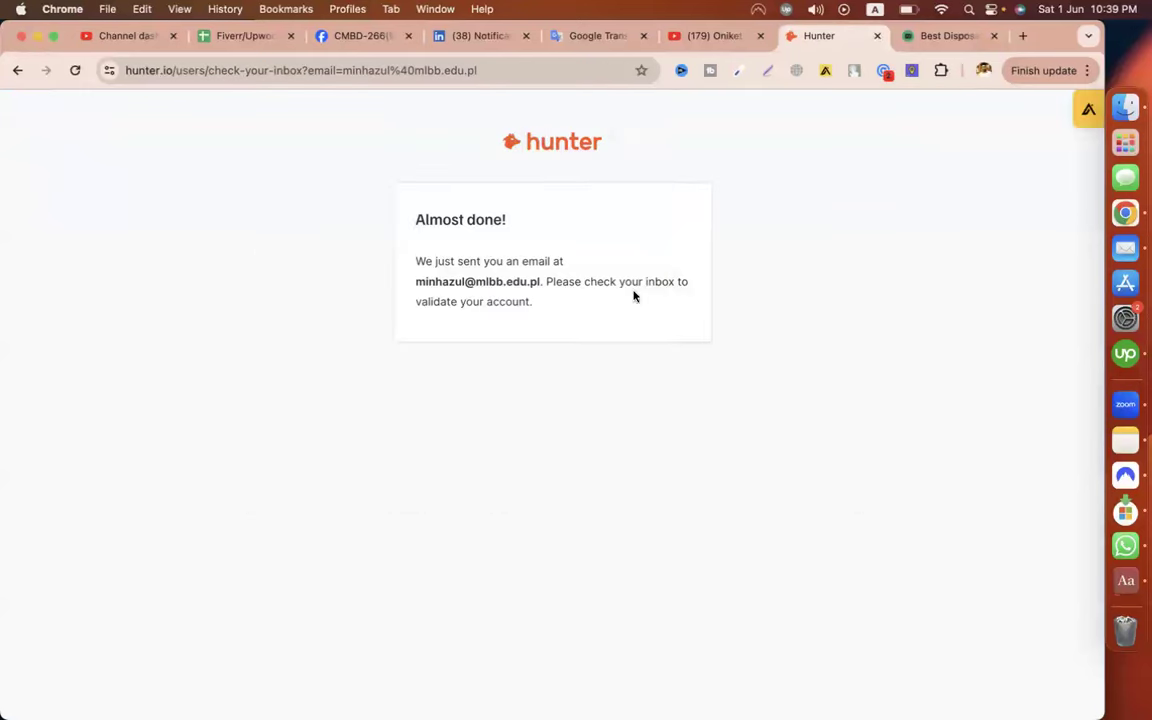
Note the Almost done! page's confirmation address and check the temporary mailbox
triple_click(443, 219)
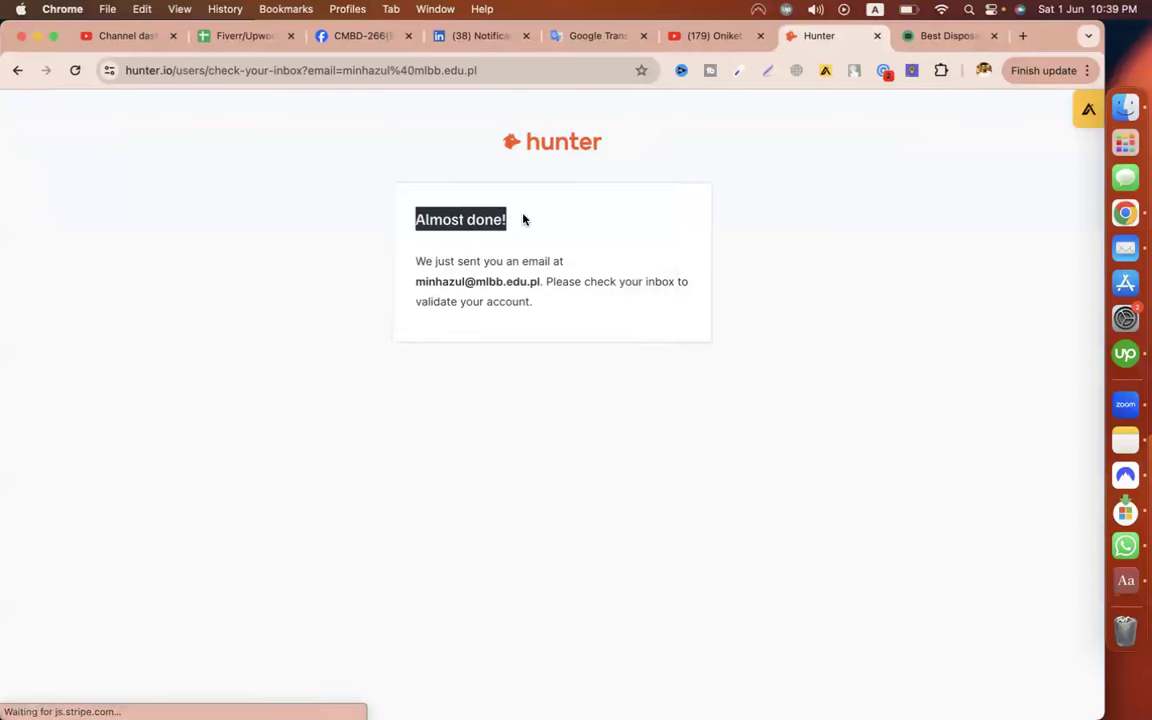
left_click_drag(543, 287, 410, 292)
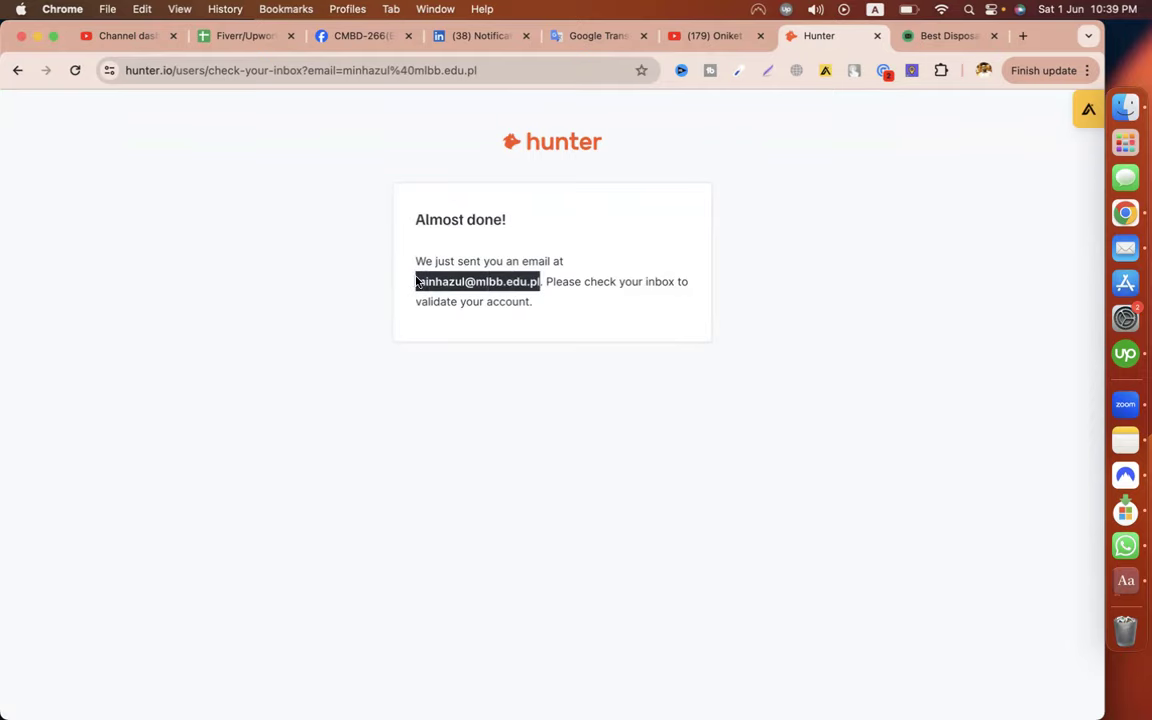
left_click(932, 37)
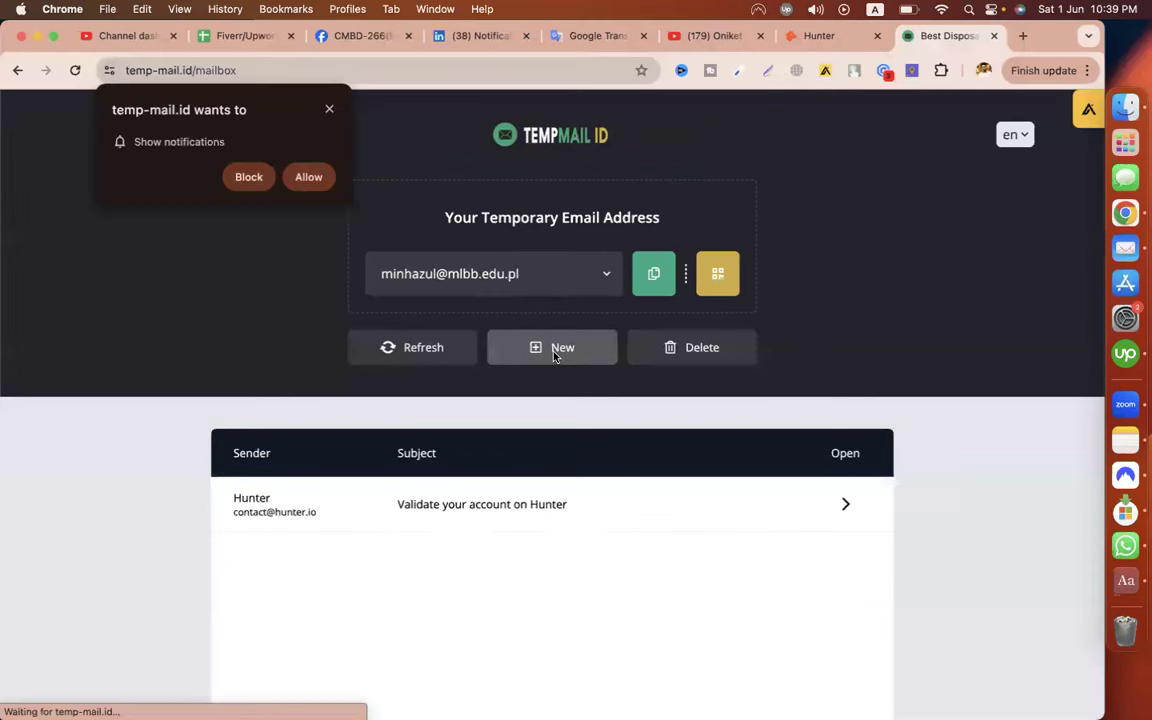
left_click(815, 36)
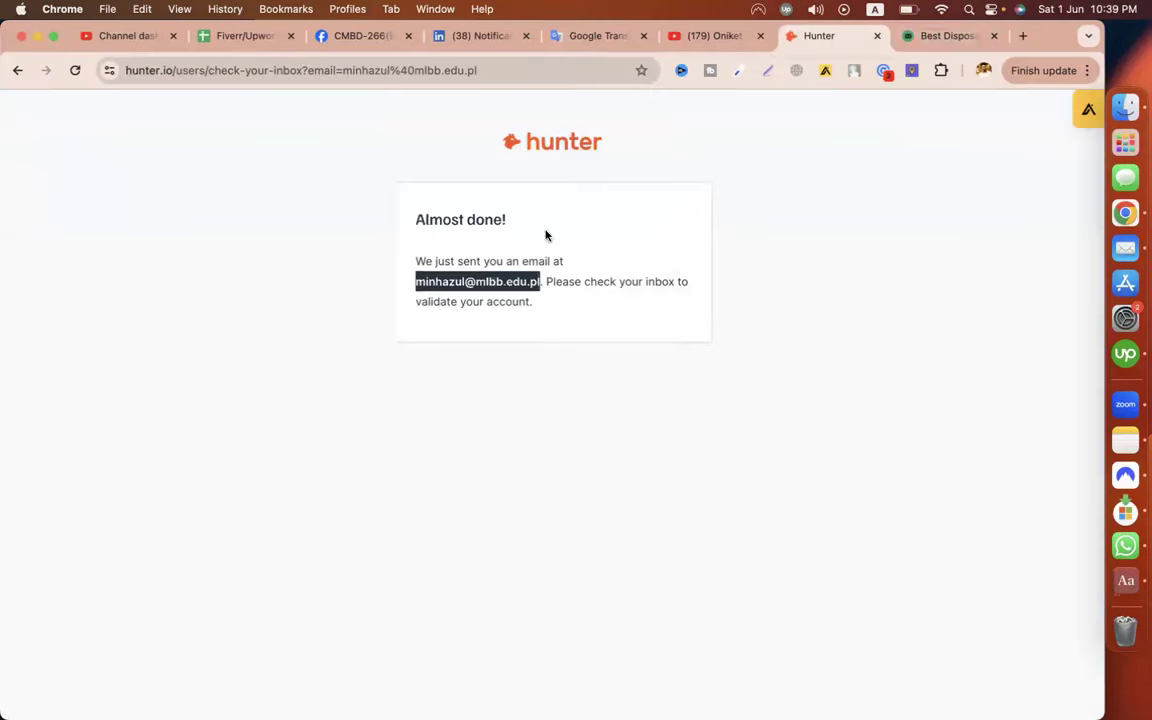
left_click(550, 288)
left_click_drag(546, 287, 573, 319)
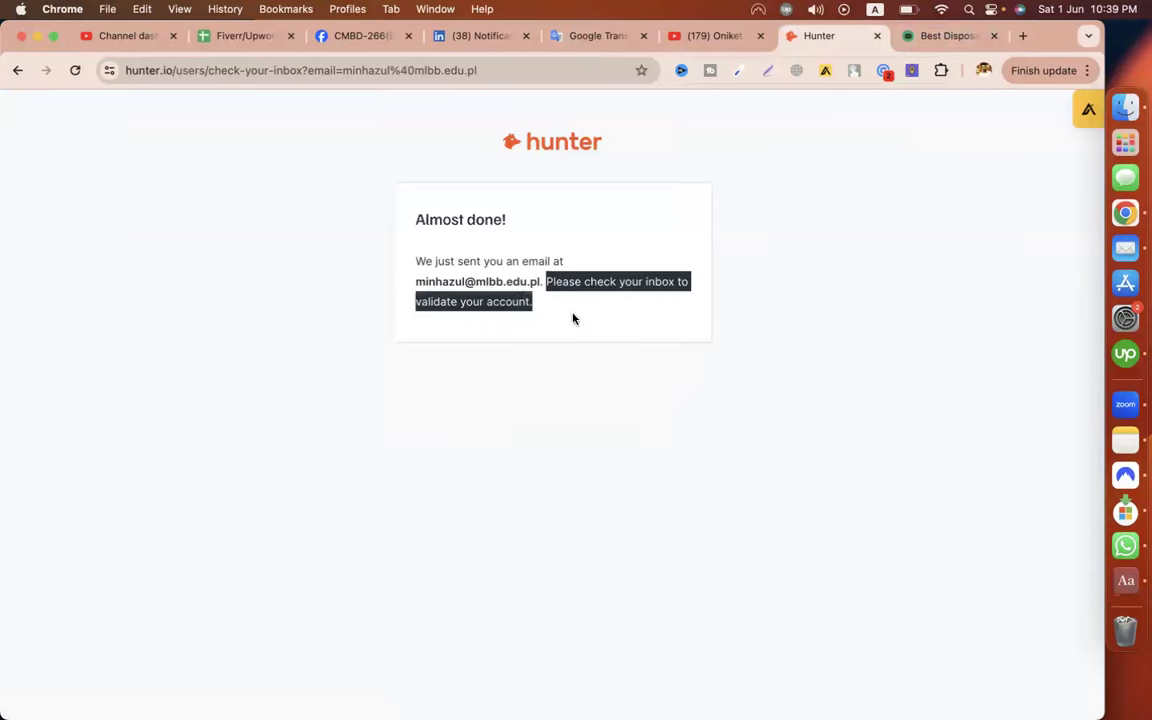
Open Hunter's validation email in Temp-Mail and confirm the account with 'Access my account »'
left_click(931, 42)
scroll(990, 398, "down", 3)
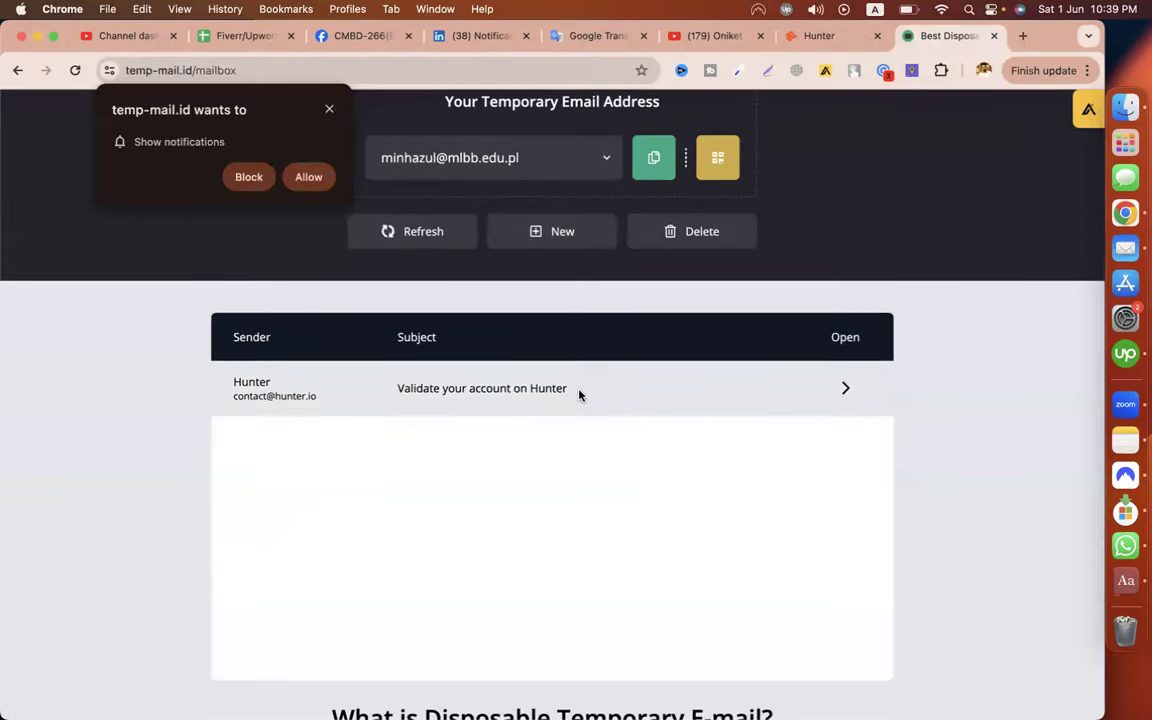
left_click(329, 109)
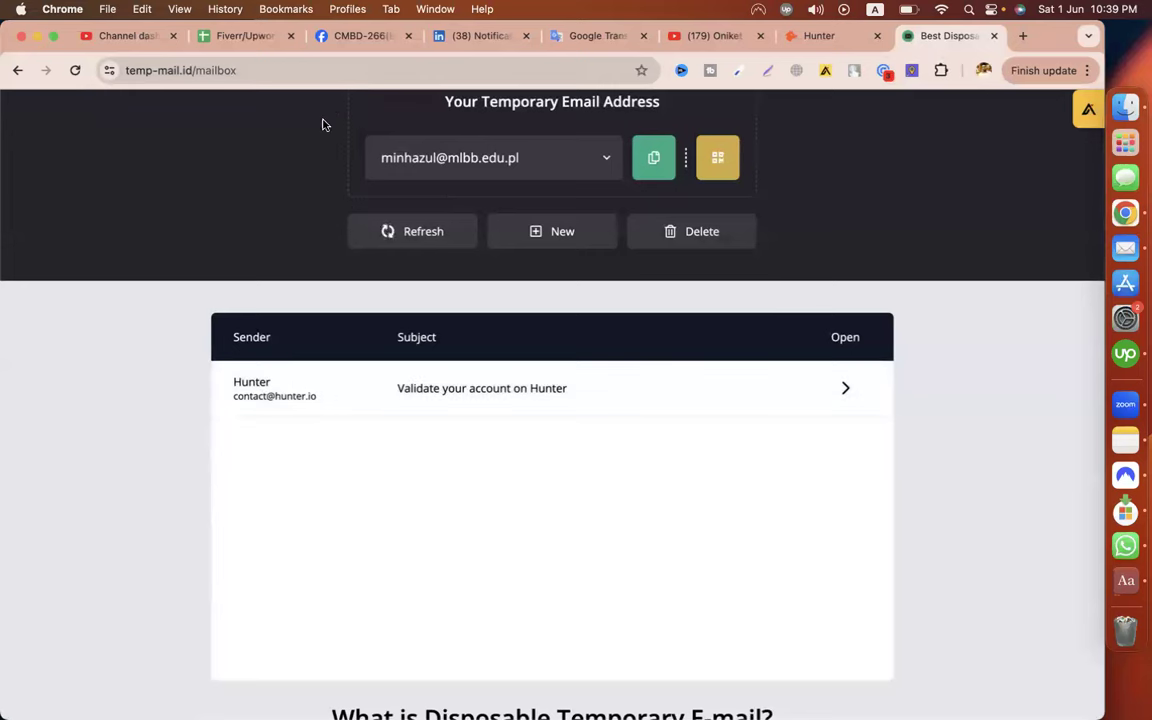
left_click(467, 386)
scroll(378, 548, "down", 5)
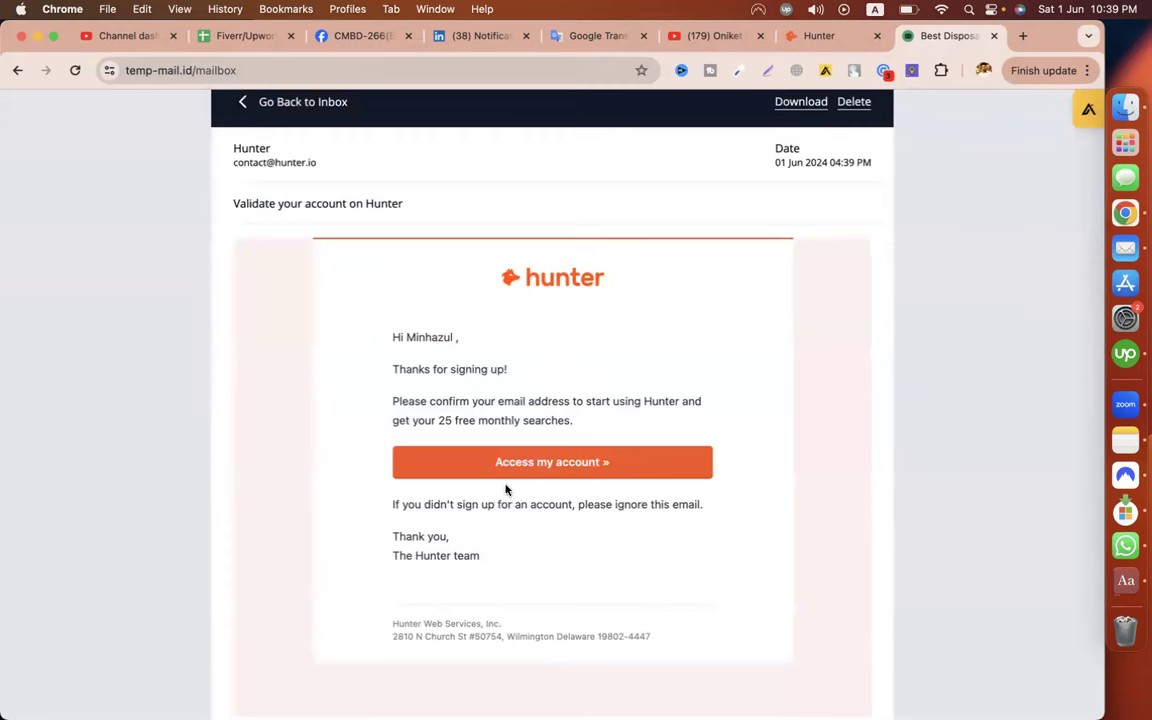
left_click(500, 463)
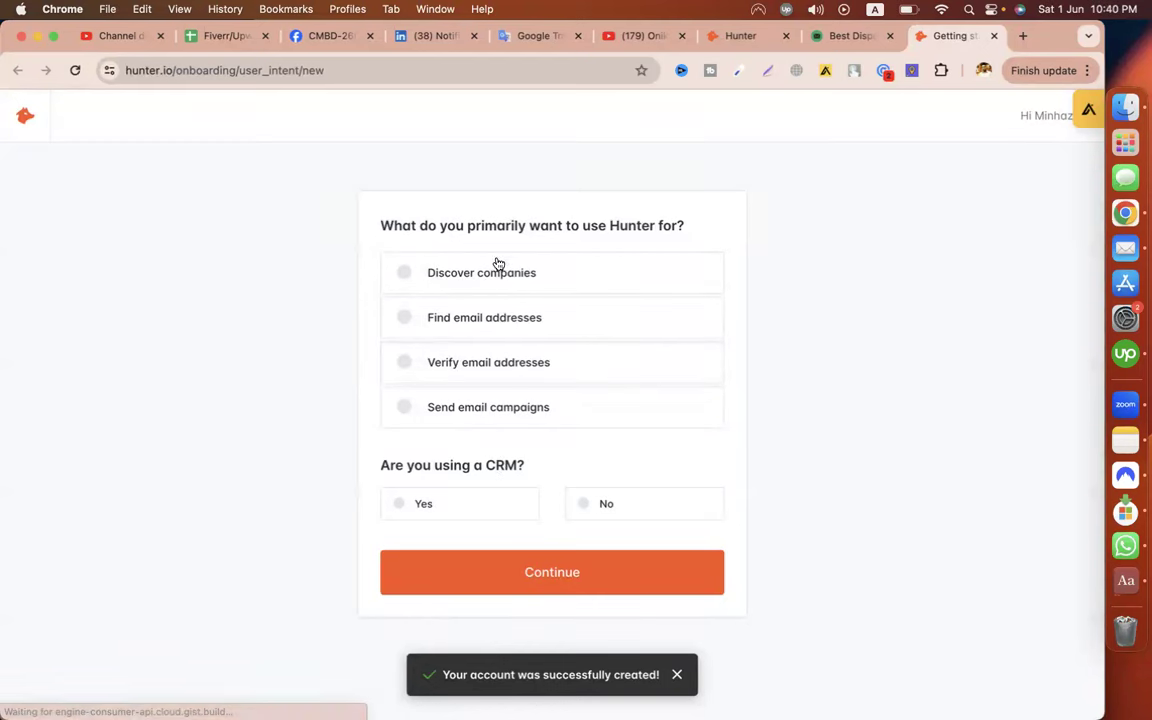
Answer onboarding with Find email addresses, From domain or company names, and no CRM, then submit
left_click(404, 317)
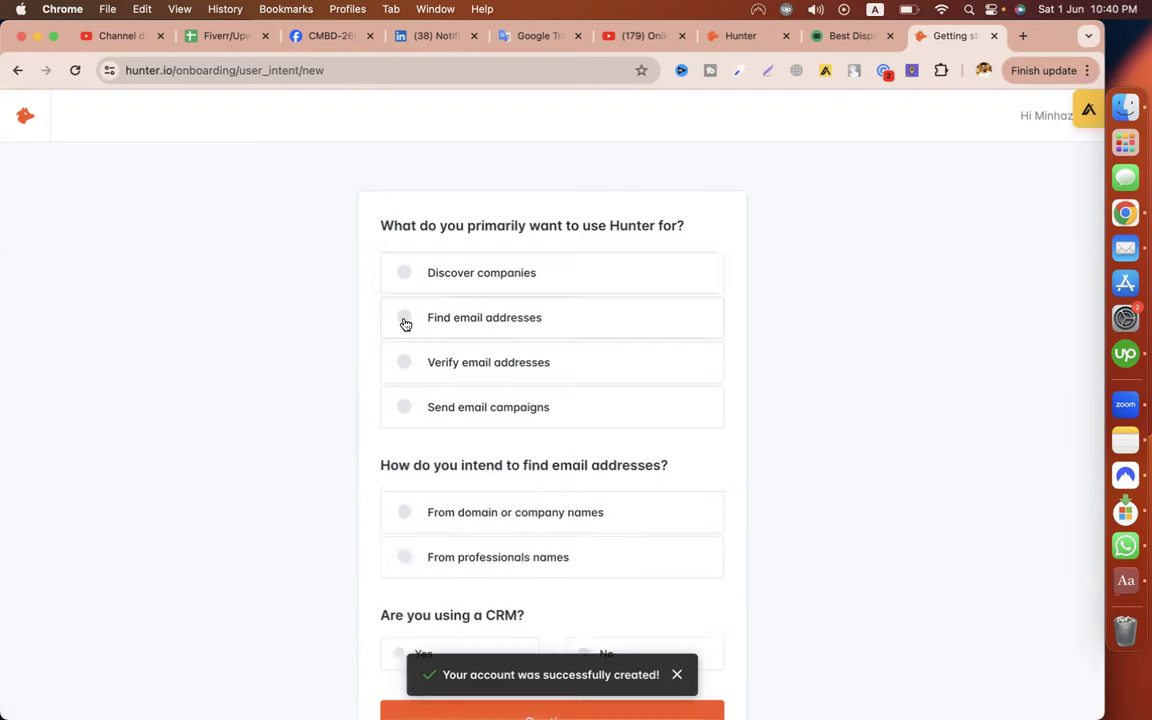
scroll(293, 450, "down", 1)
scroll(293, 450, "down", 1)
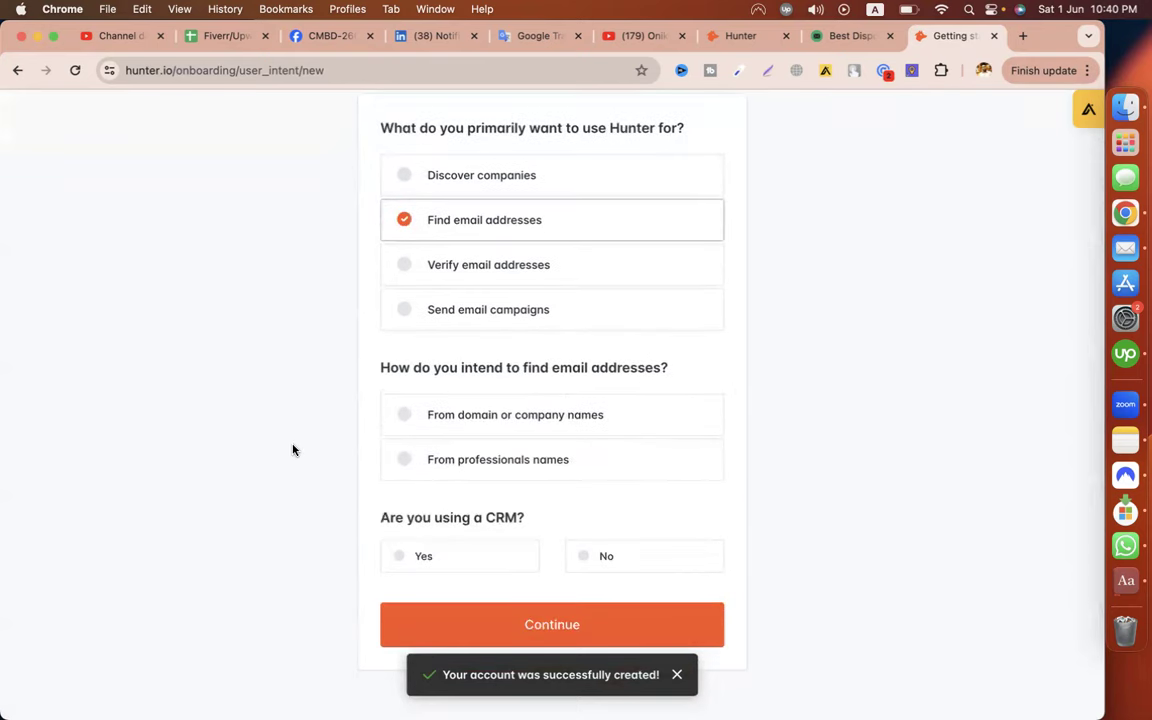
scroll(905, 363, "up", 2)
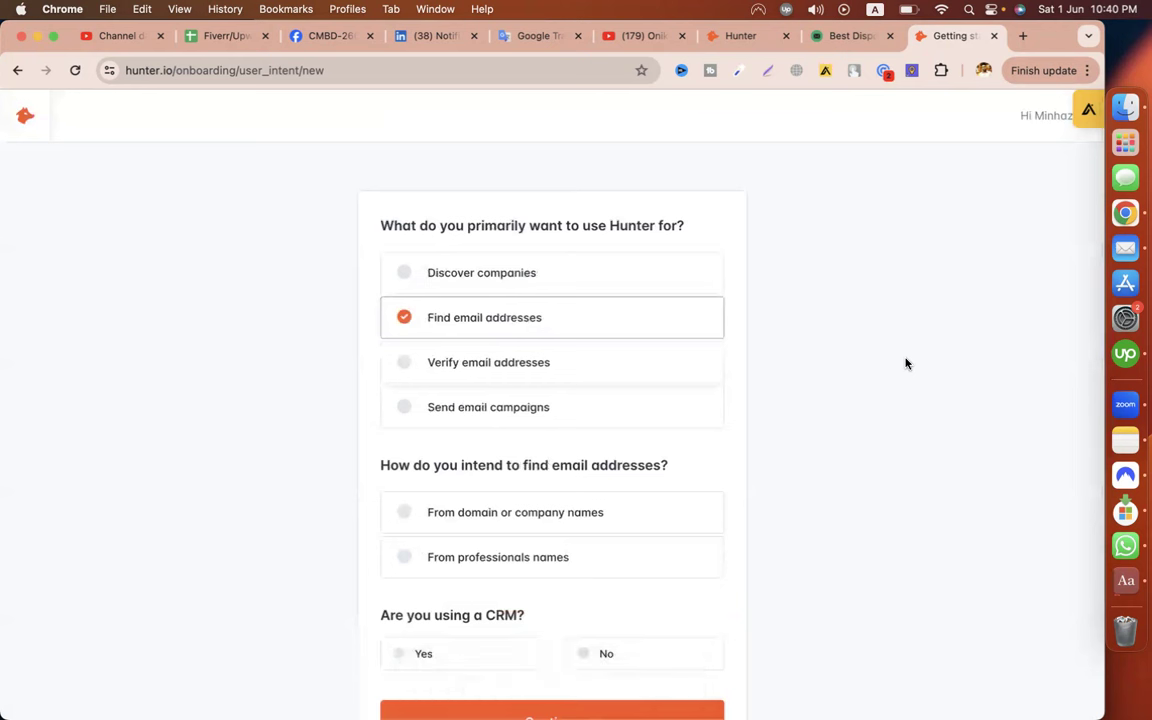
scroll(905, 363, "down", 2)
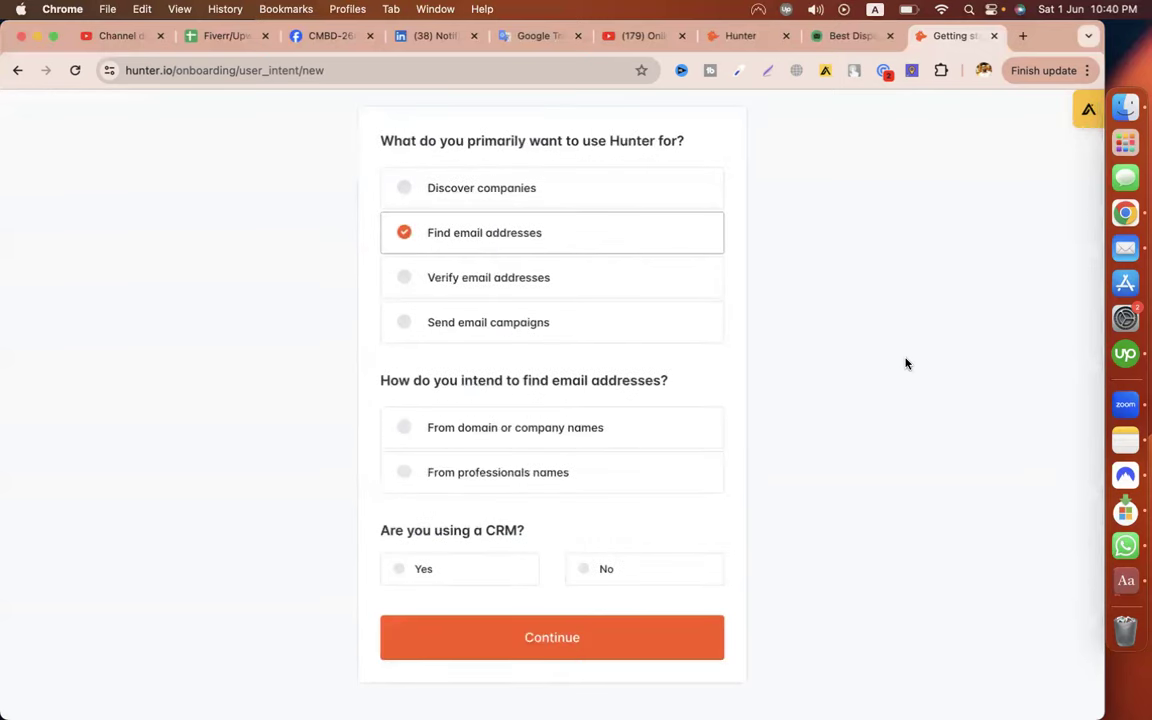
left_click_drag(380, 382, 725, 386)
left_click(830, 357)
scroll(830, 360, "down", 1)
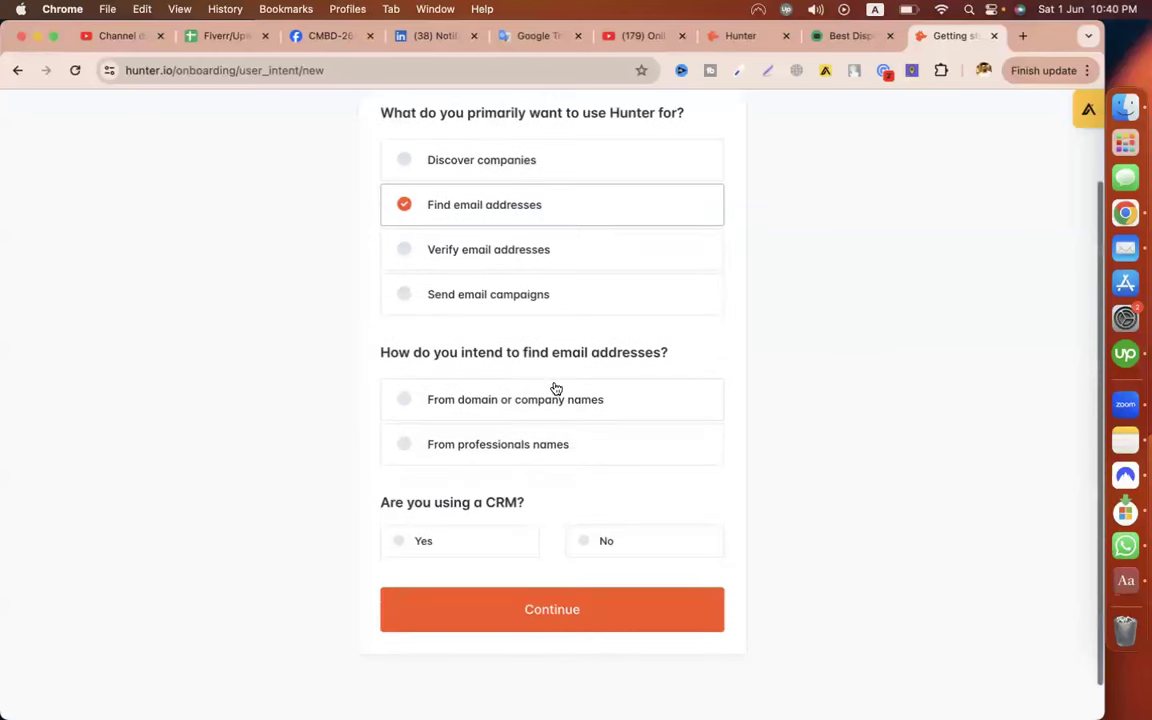
left_click(404, 402)
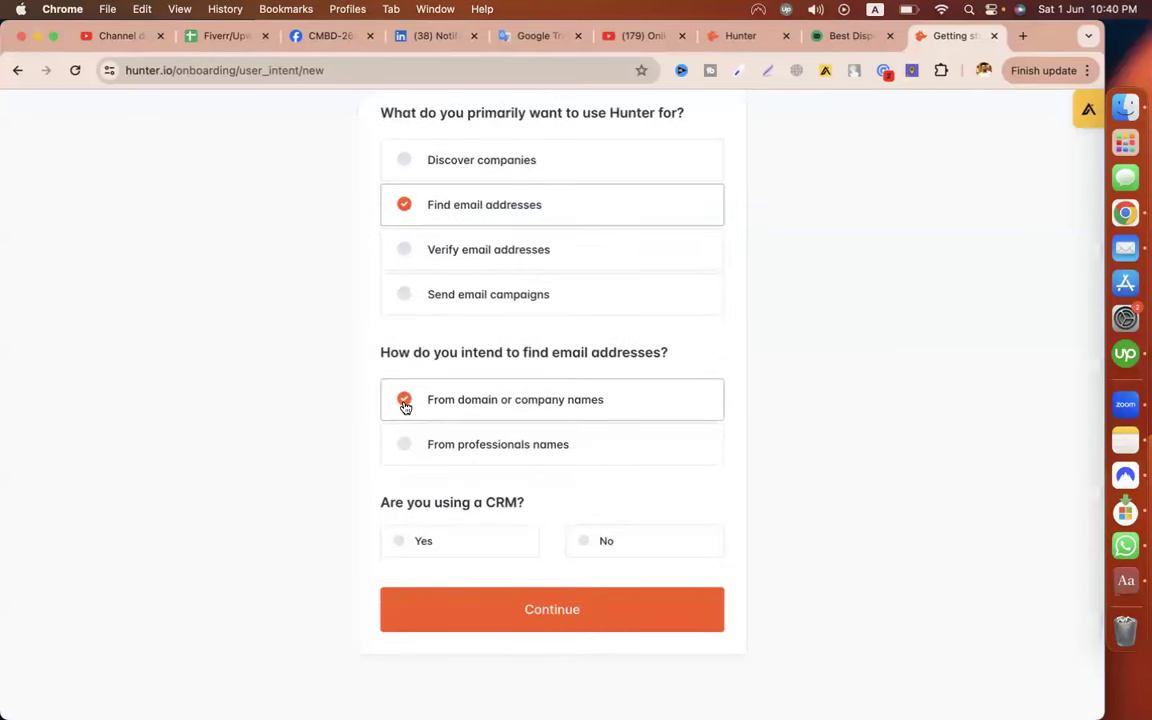
left_click(585, 541)
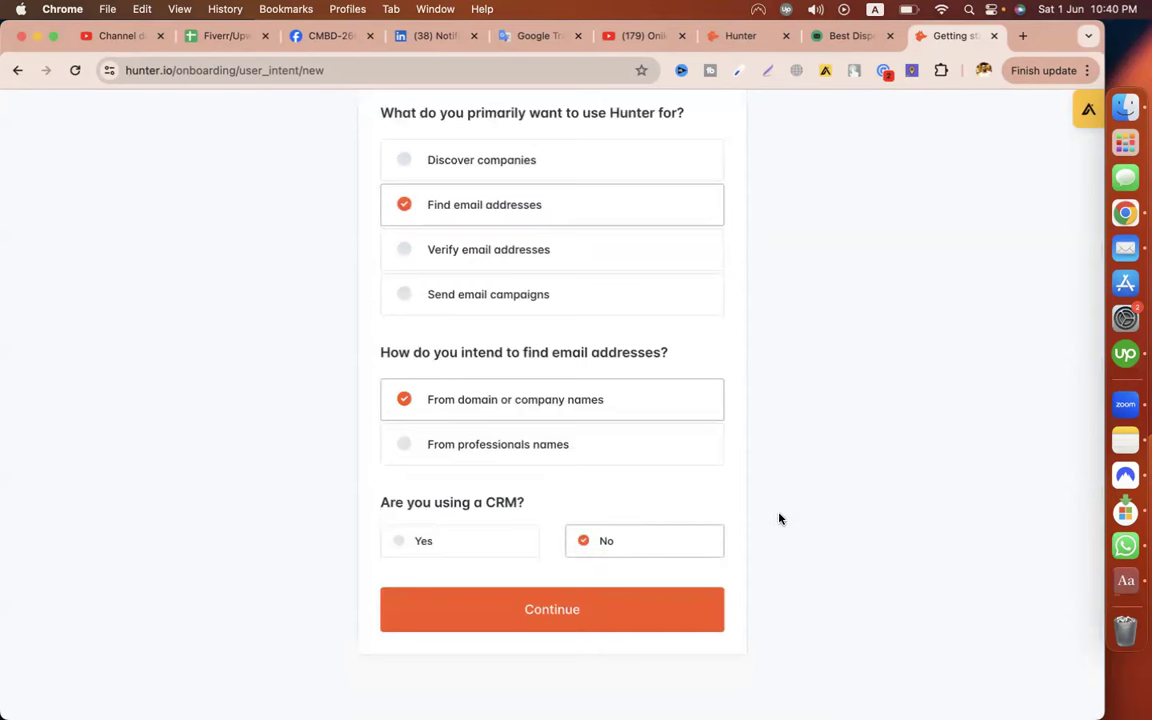
scroll(780, 518, "down", 2)
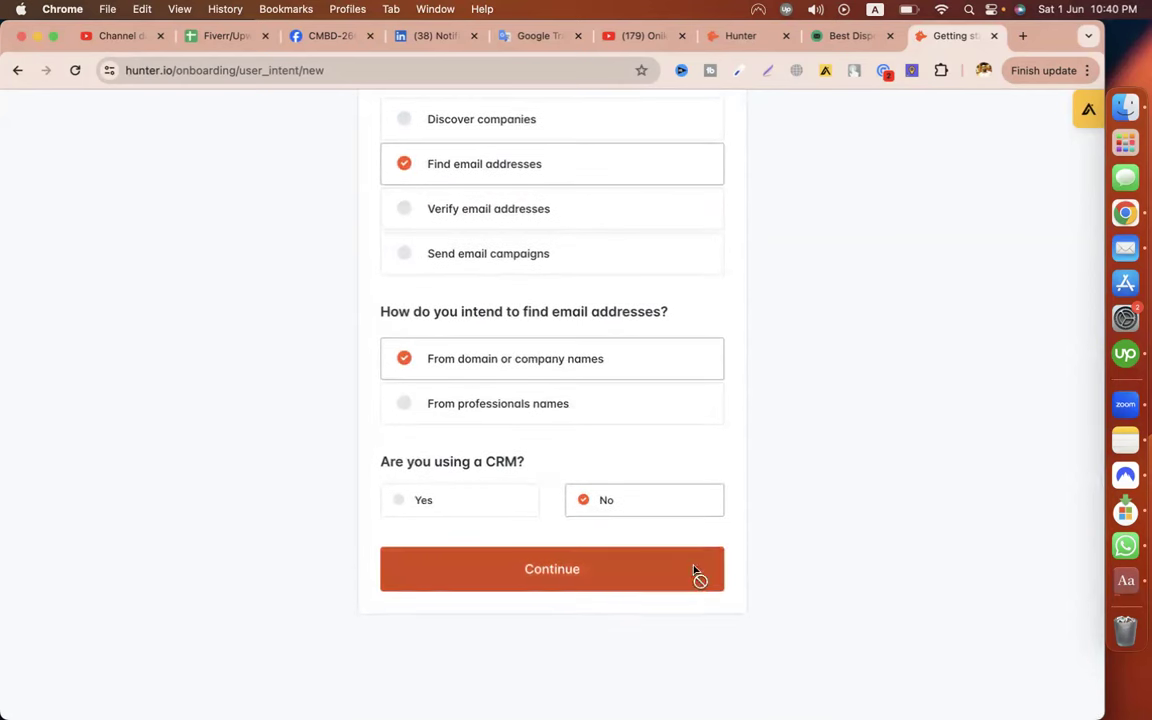
left_click(695, 572)
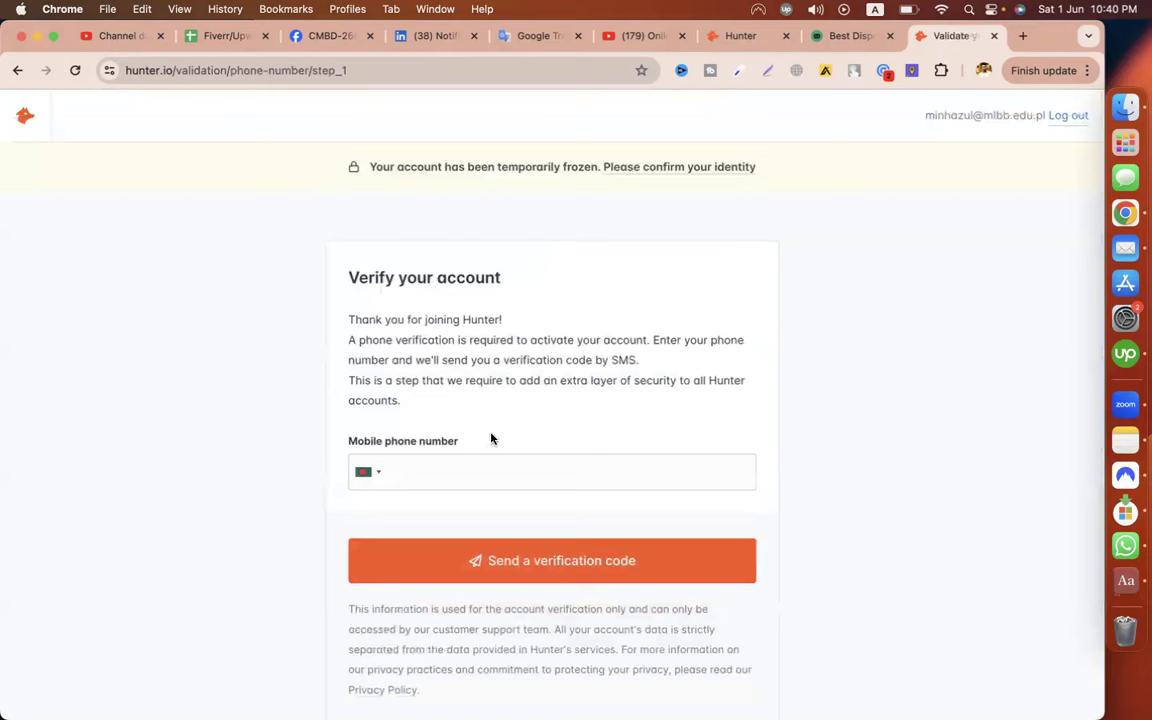
Enter the mobile phone number and request an SMS verification code
left_click(460, 479)
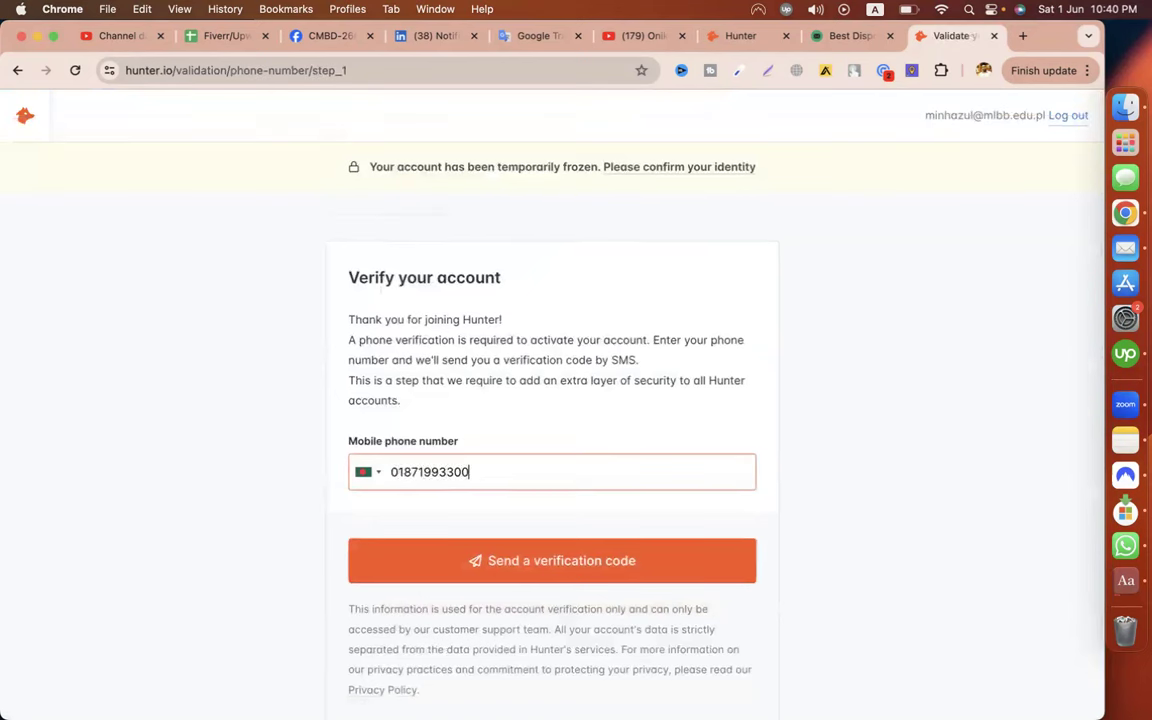
left_click(556, 560)
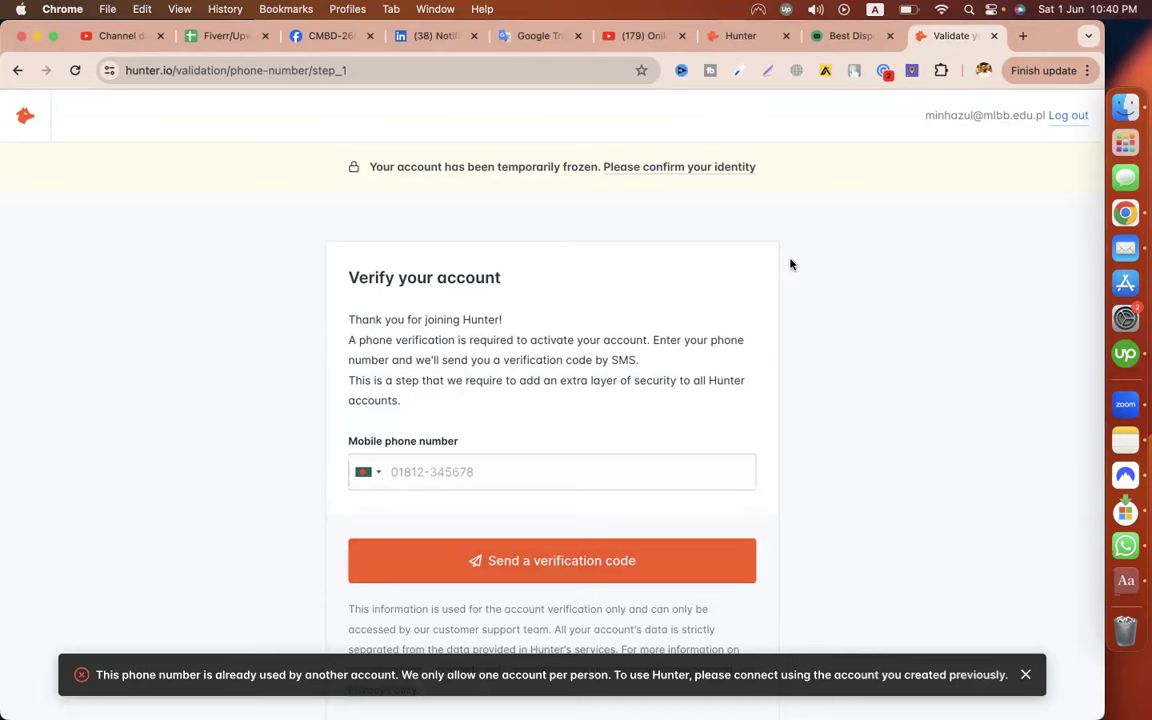
scroll(790, 264, "down", 1)
scroll(790, 264, "down", 2)
Resubmit the phone number twice; Hunter rejects it as used by another account
left_click(454, 370)
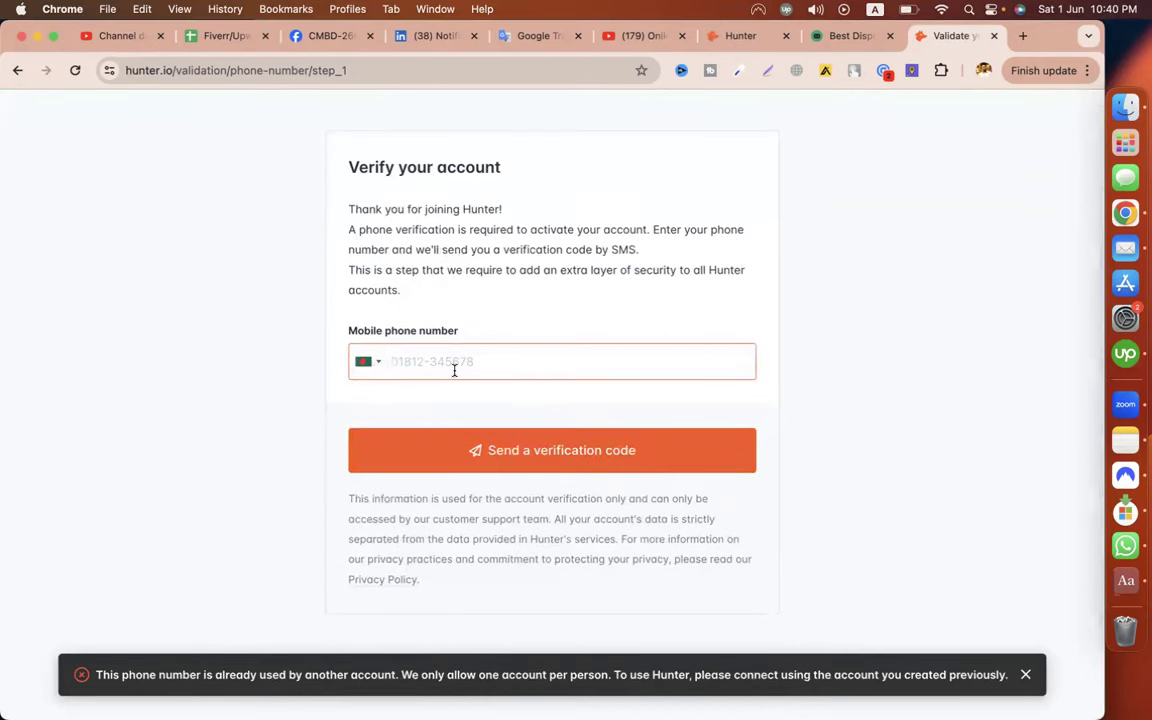
type("0")
key("BackSpace")
key("BackSpace")
key("BackSpace")
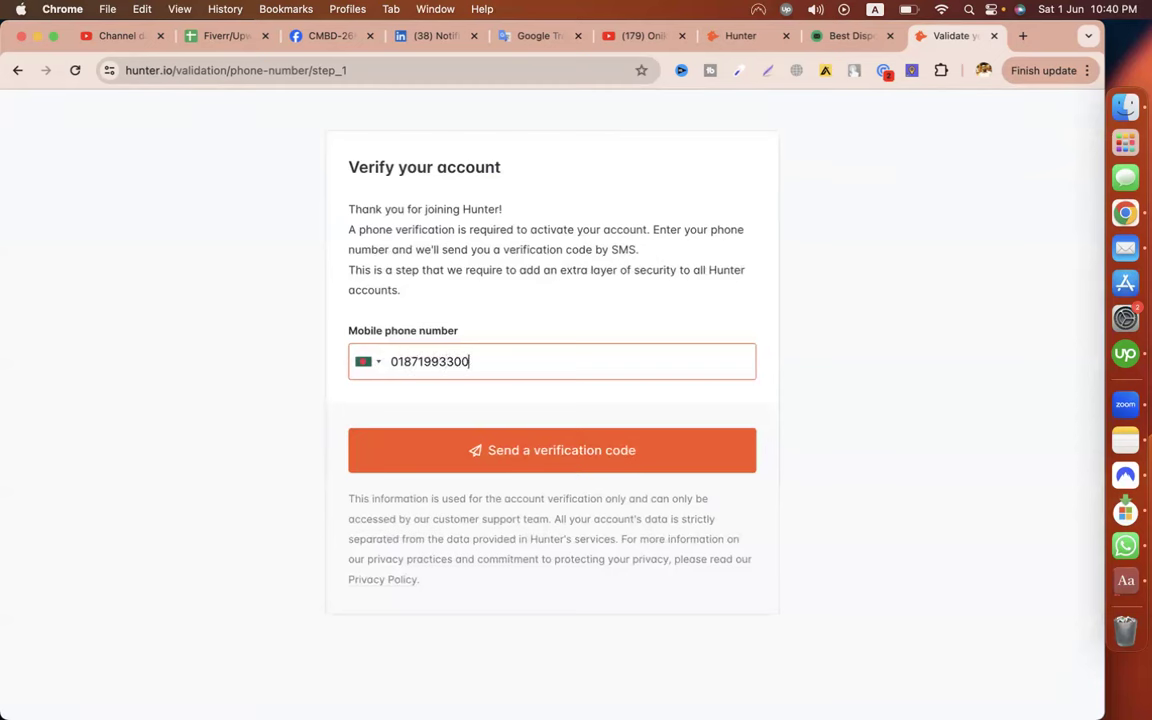
left_click(540, 446)
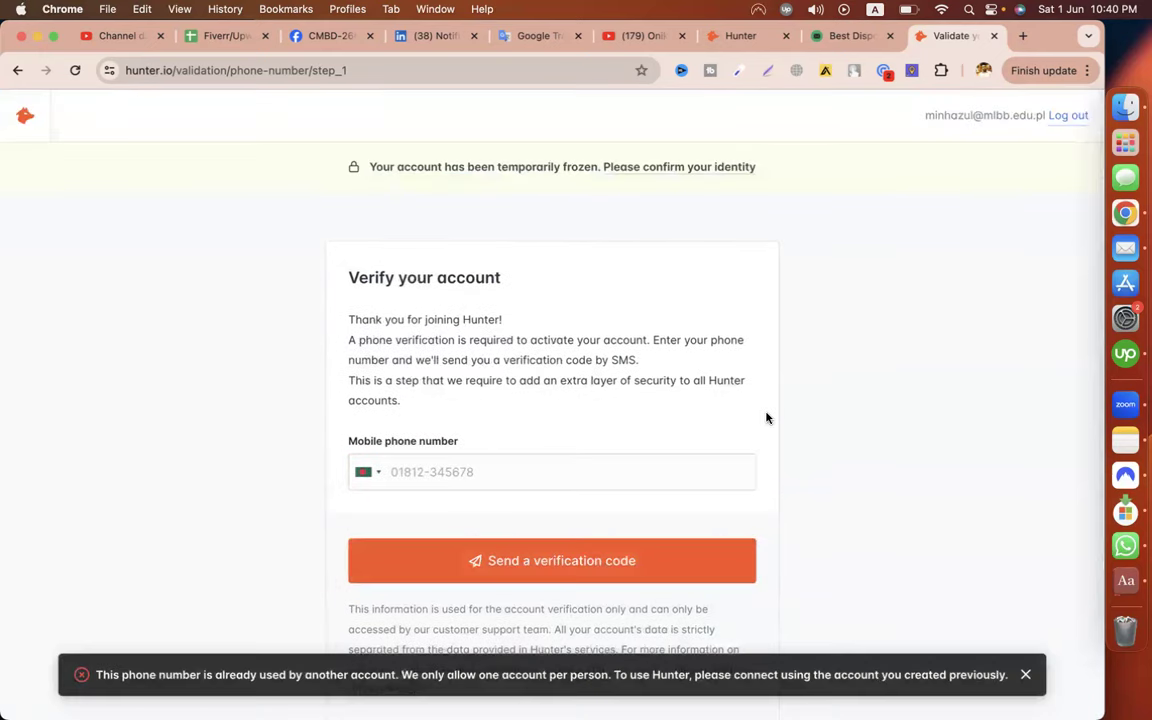
left_click(642, 176)
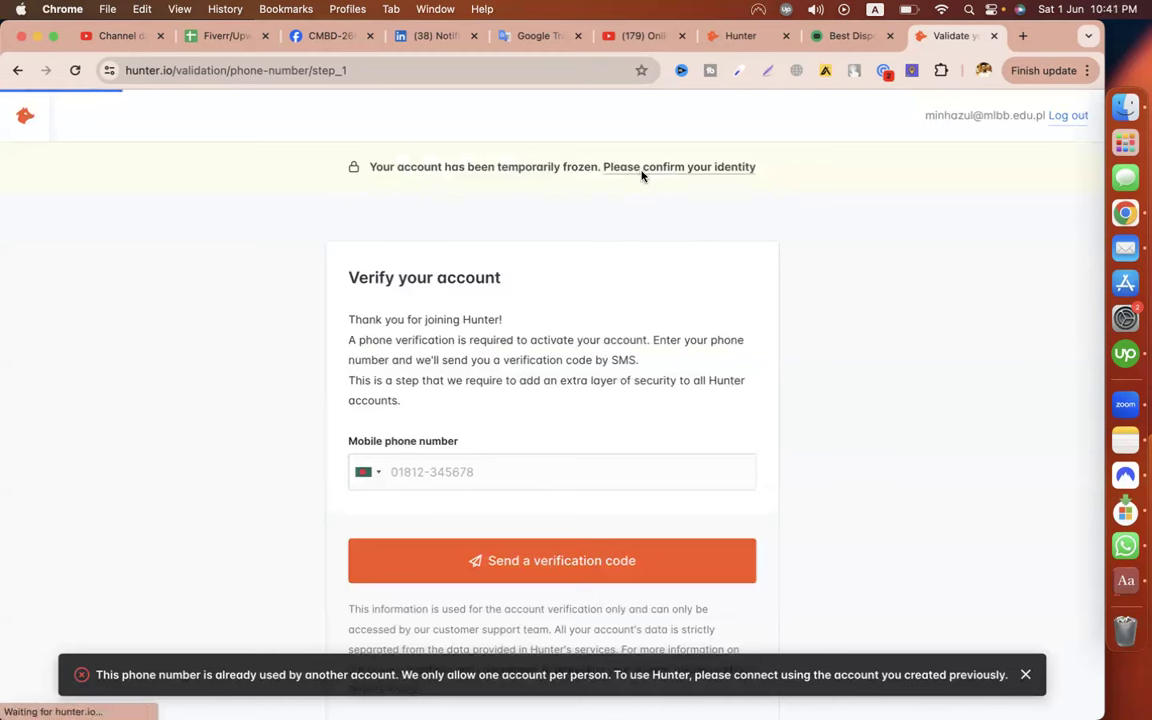
left_click(472, 474)
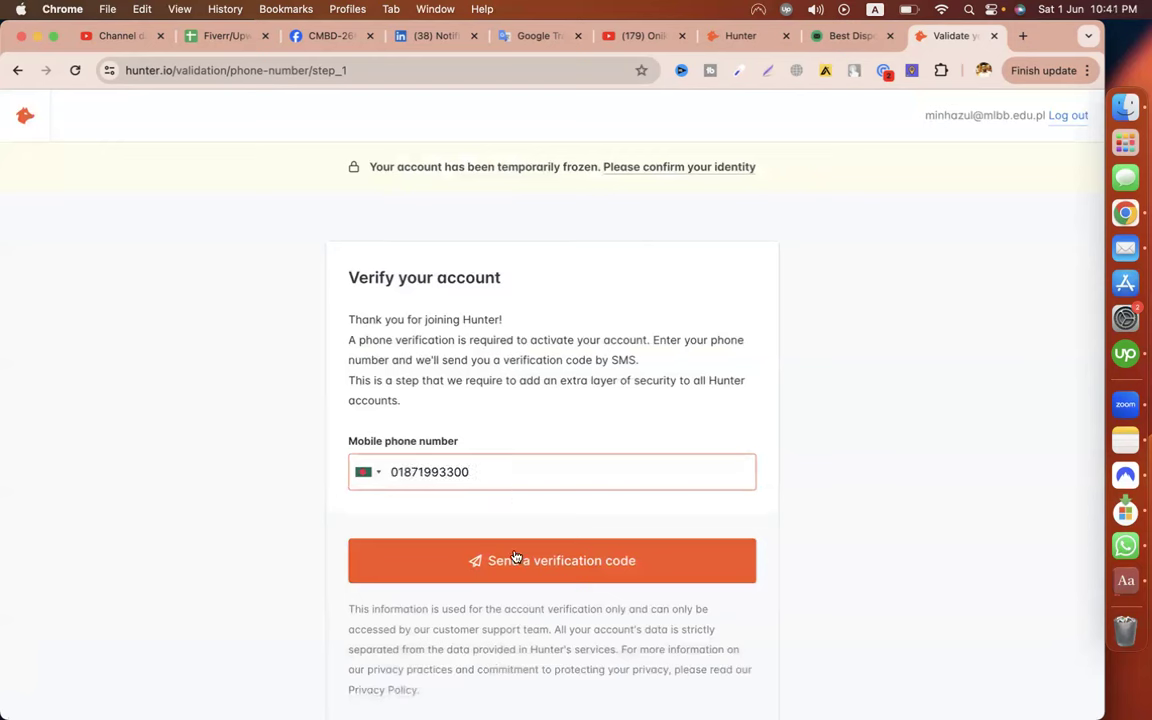
key("Return")
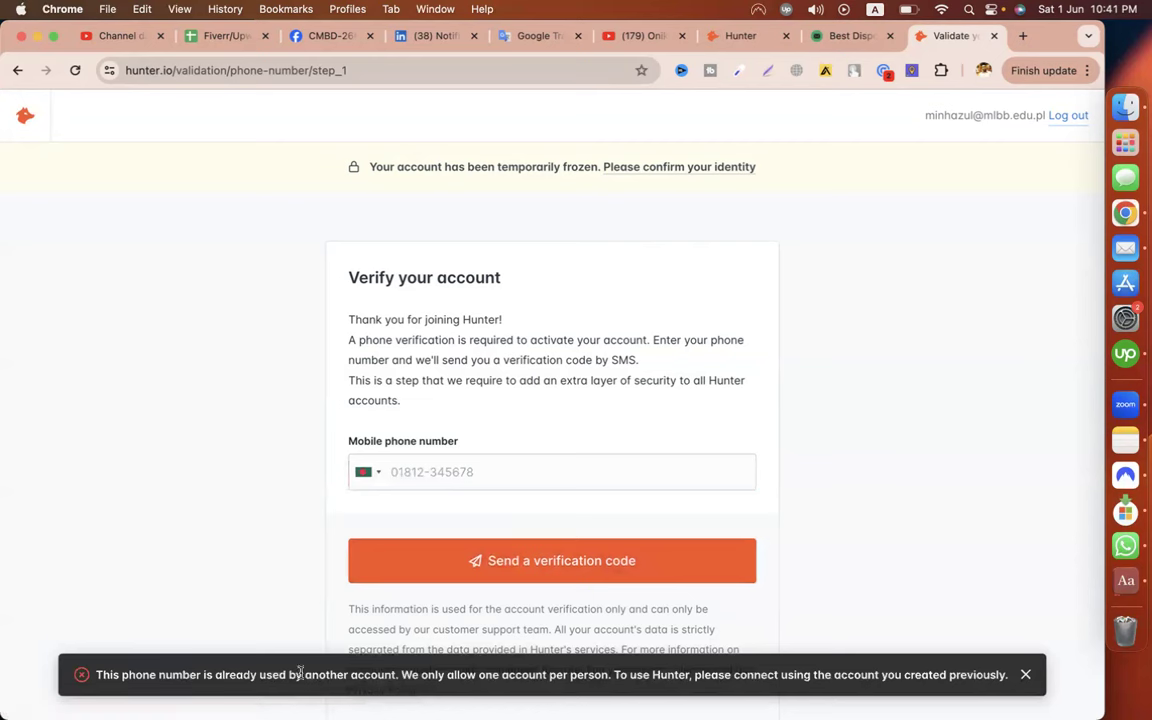
key("ctrl+Left")
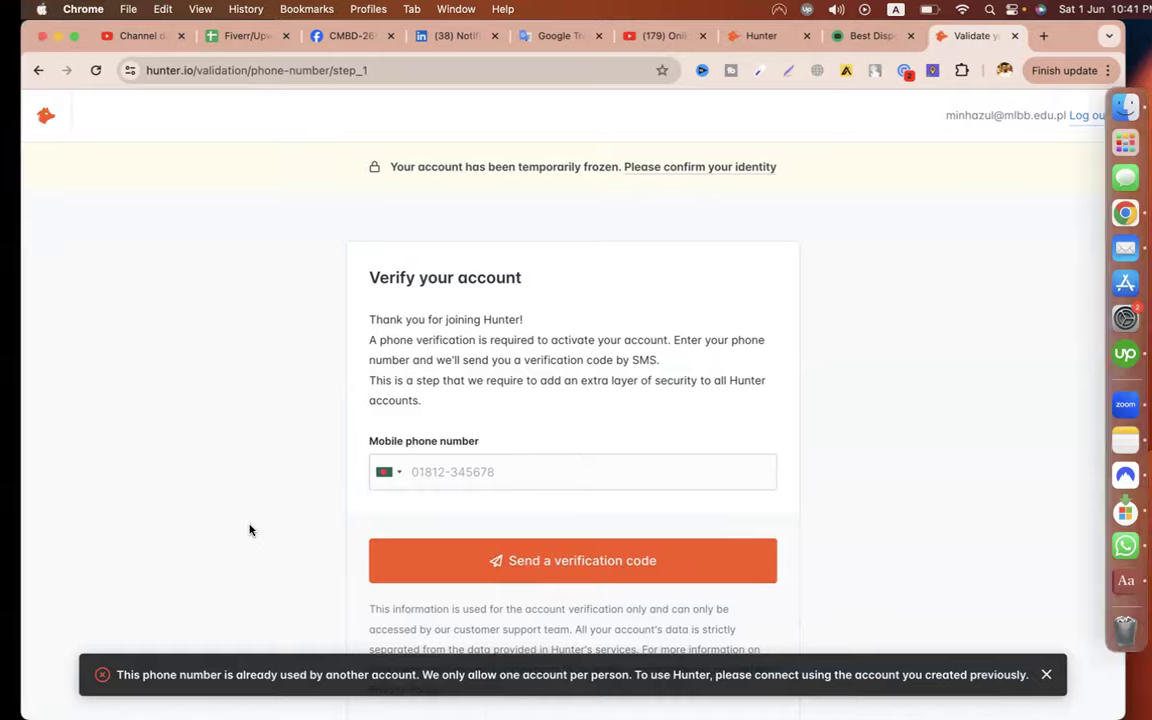
Glance at the lead sheet, return to Hunter Discover, and open the account usage dropdown
left_click(980, 38)
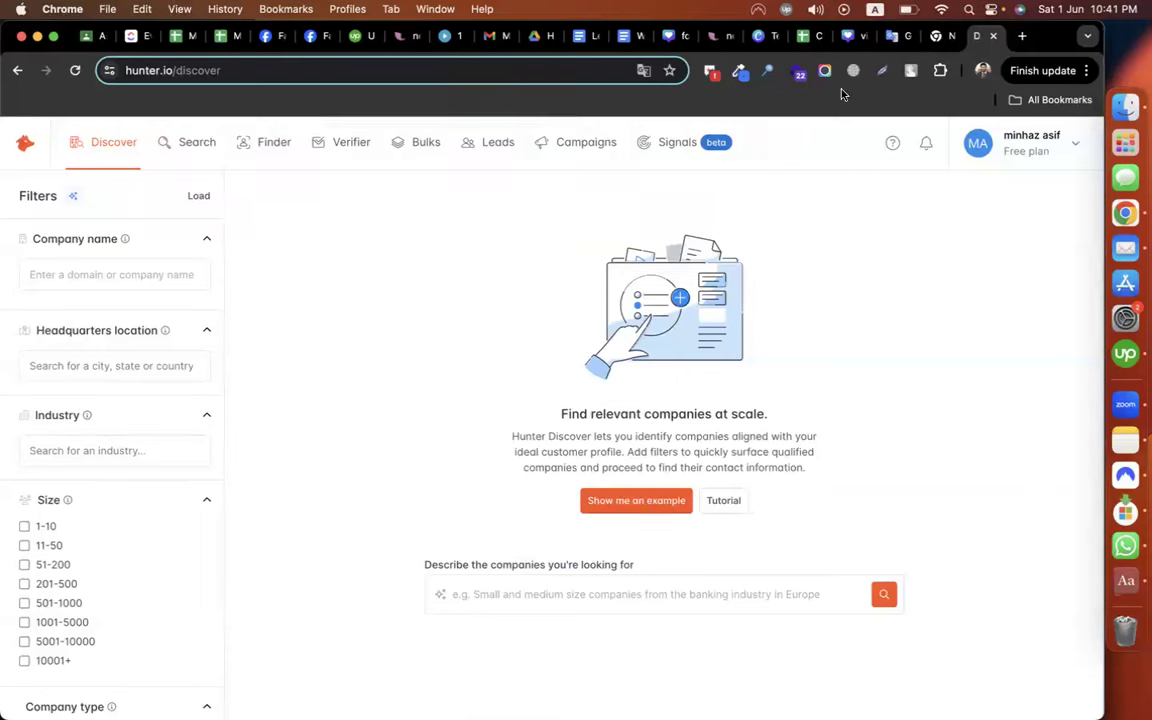
left_click(808, 38)
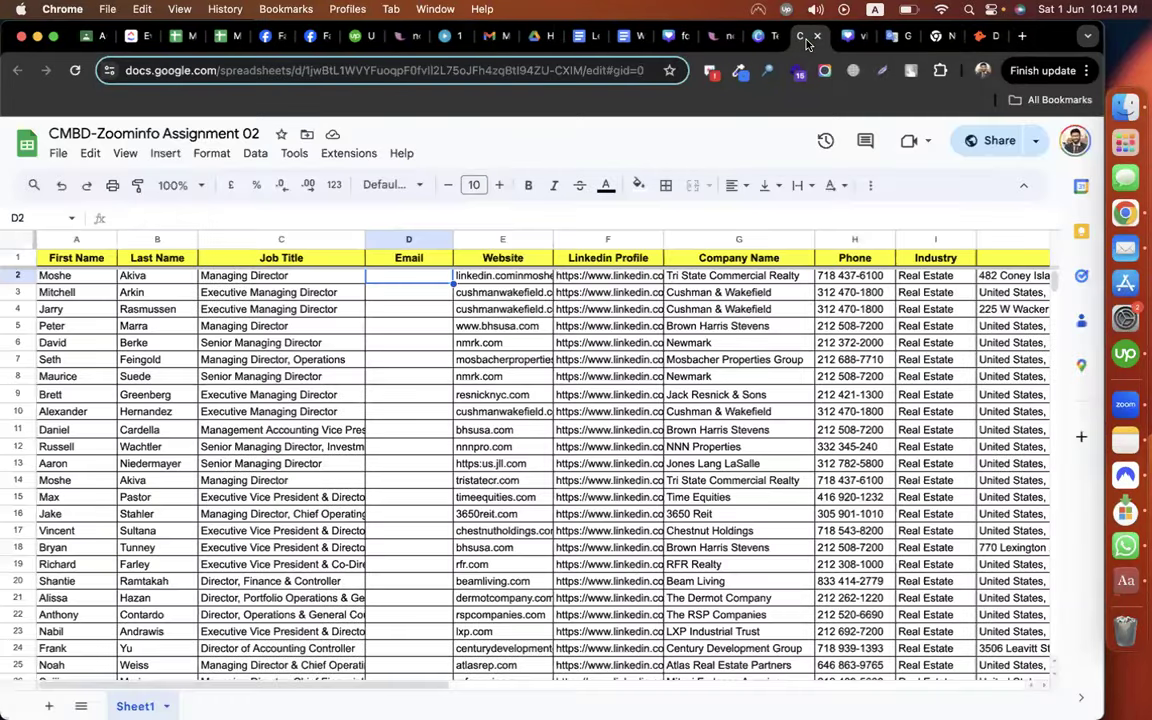
left_click(397, 392)
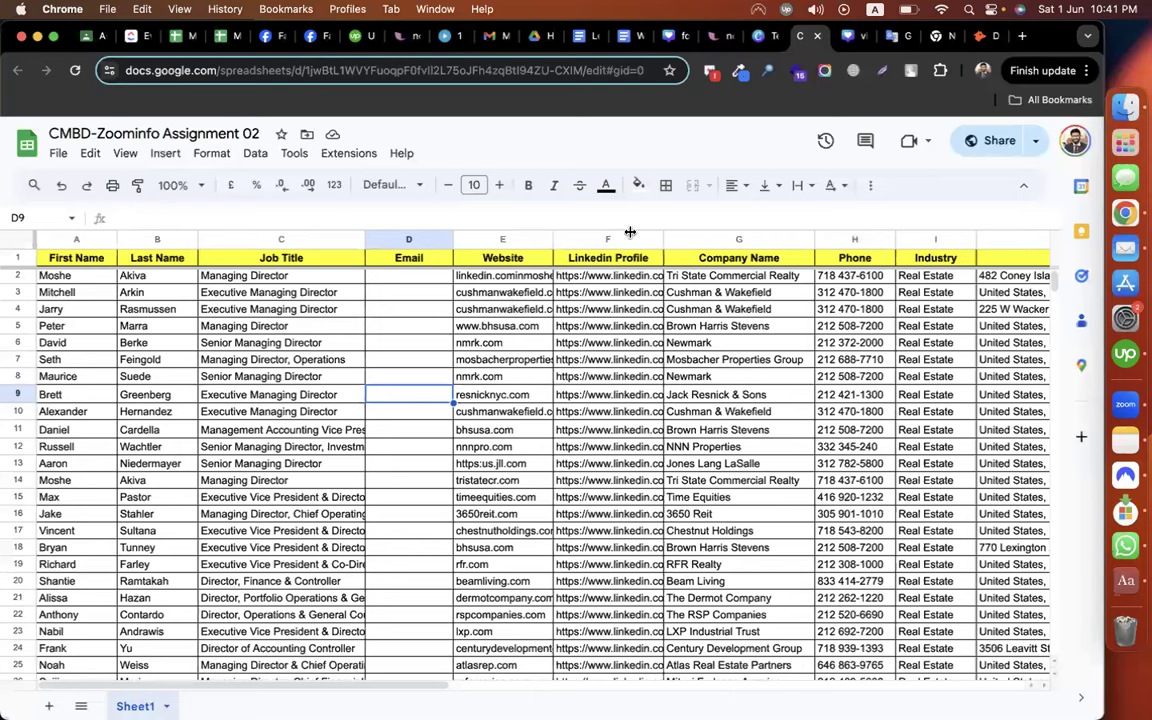
left_click(918, 38)
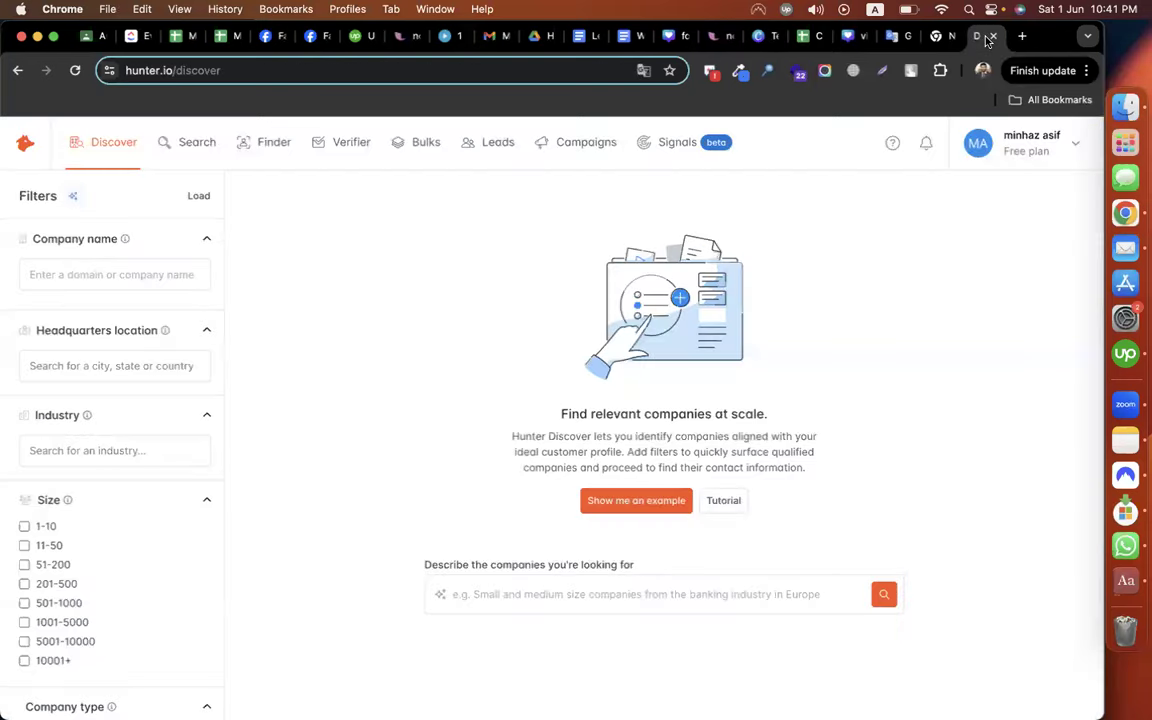
left_click_drag(918, 38, 852, 36)
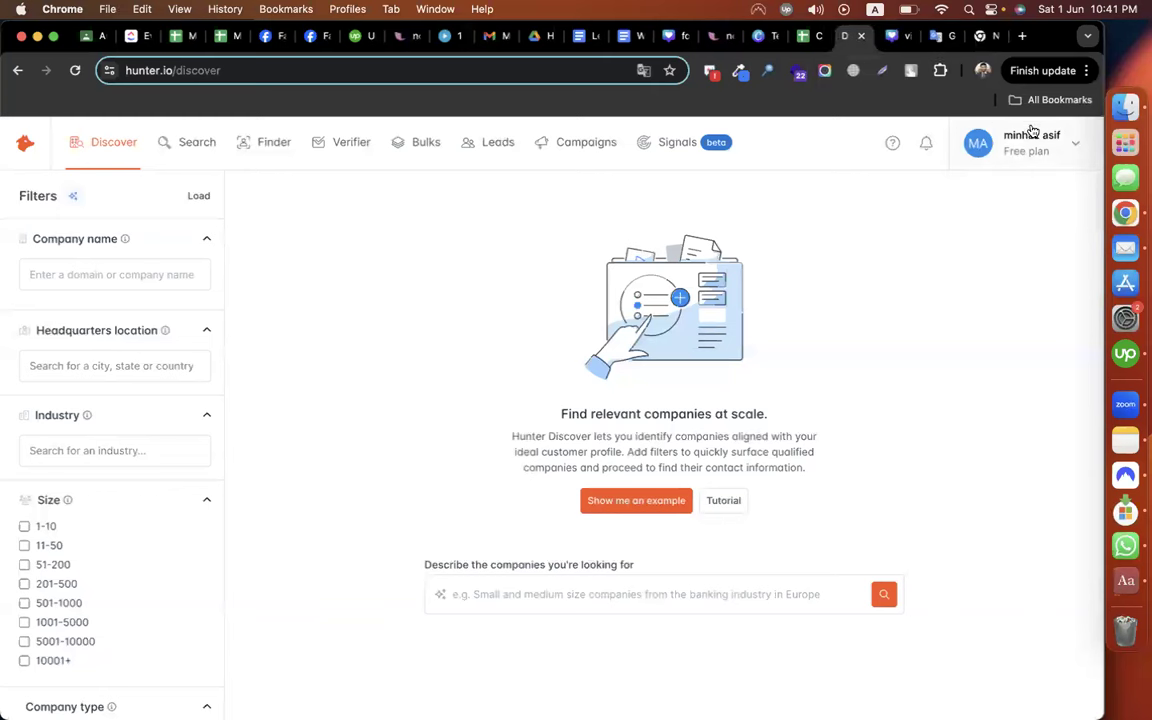
left_click(1032, 146)
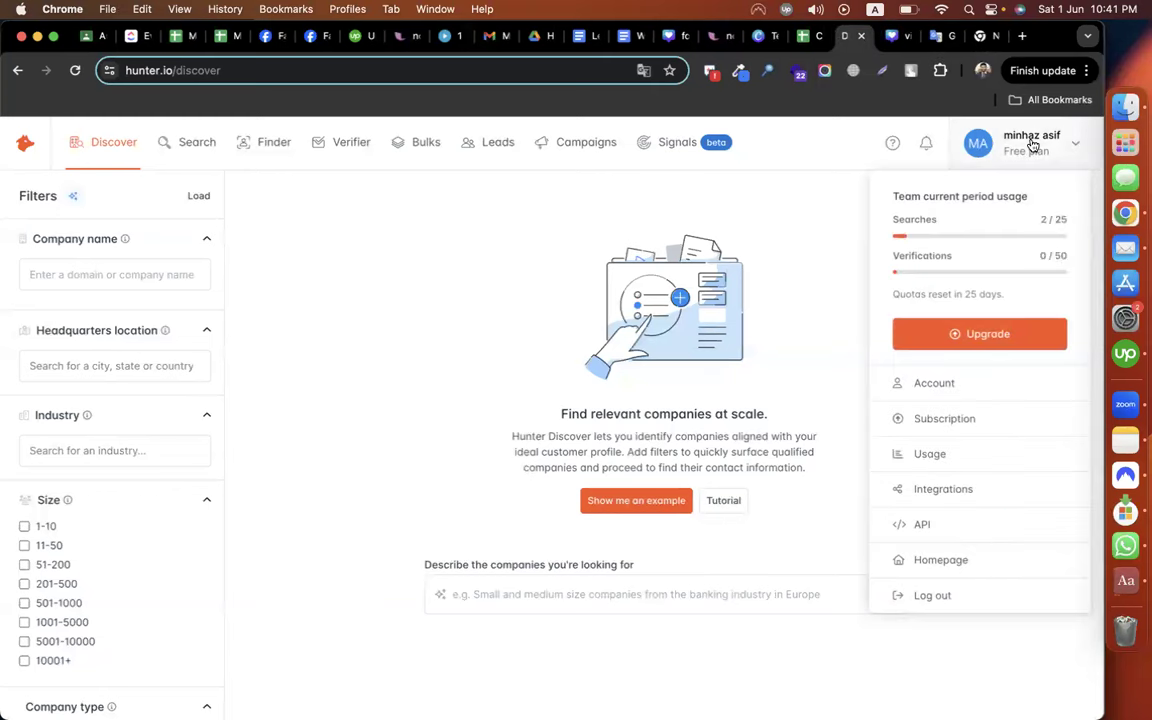
Highlight the 25-search and 50-verification limits and the reset date, then close the usage summary
double_click(1061, 220)
left_click(1058, 256)
double_click(1062, 256)
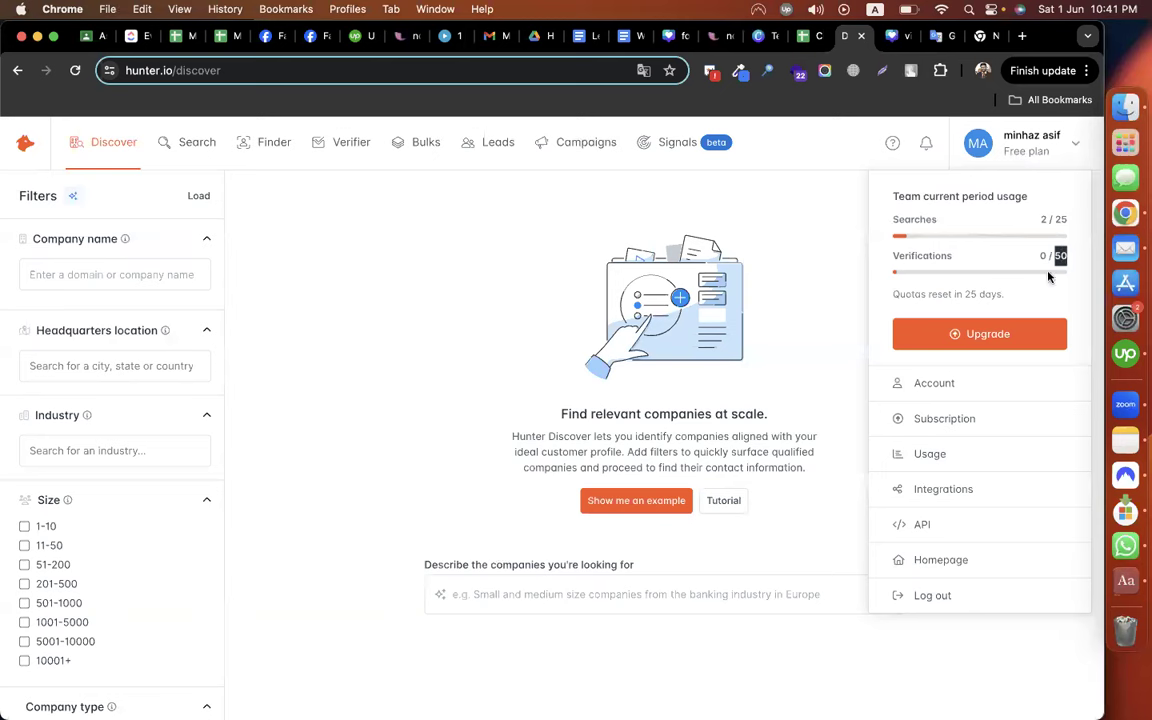
left_click_drag(965, 294, 1003, 295)
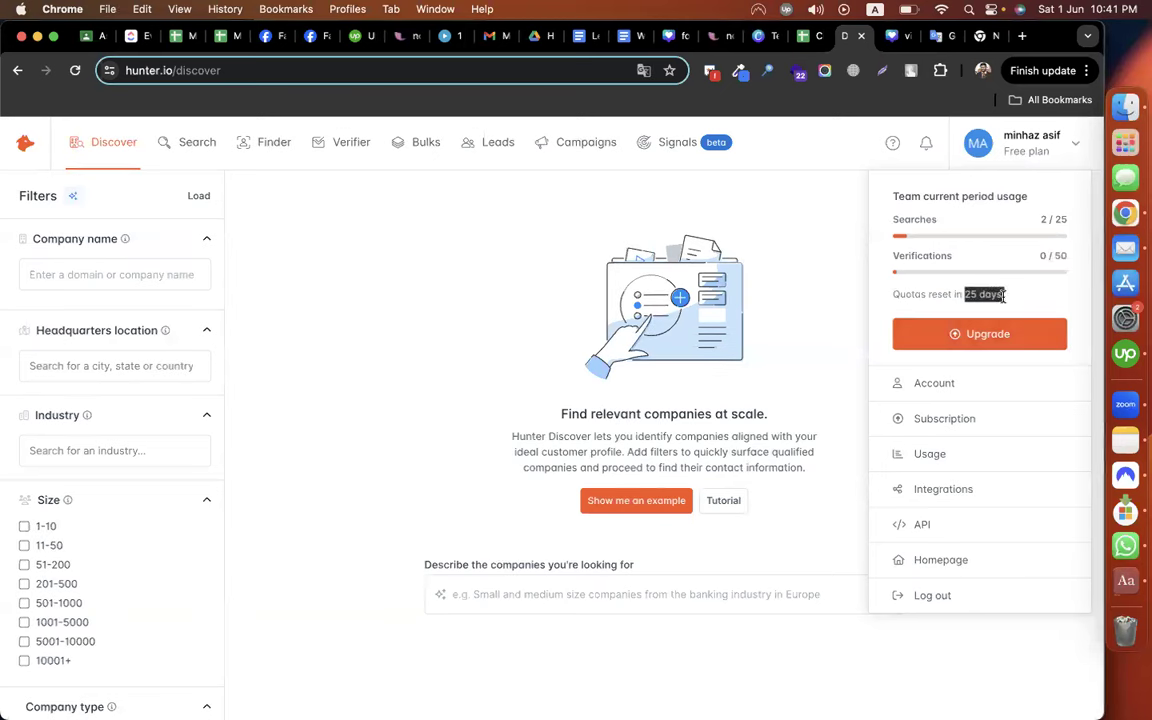
left_click(855, 213)
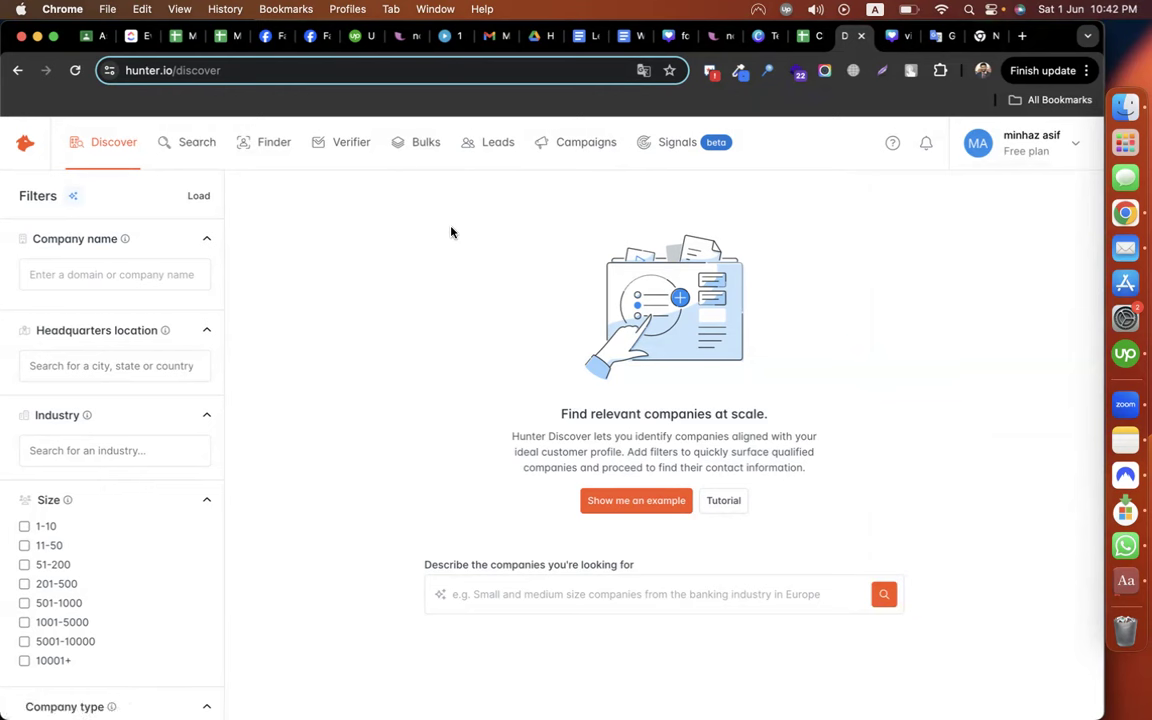
In Email Finder, paste the row-3 lead's full name from the sheet into the name field
left_click(257, 146)
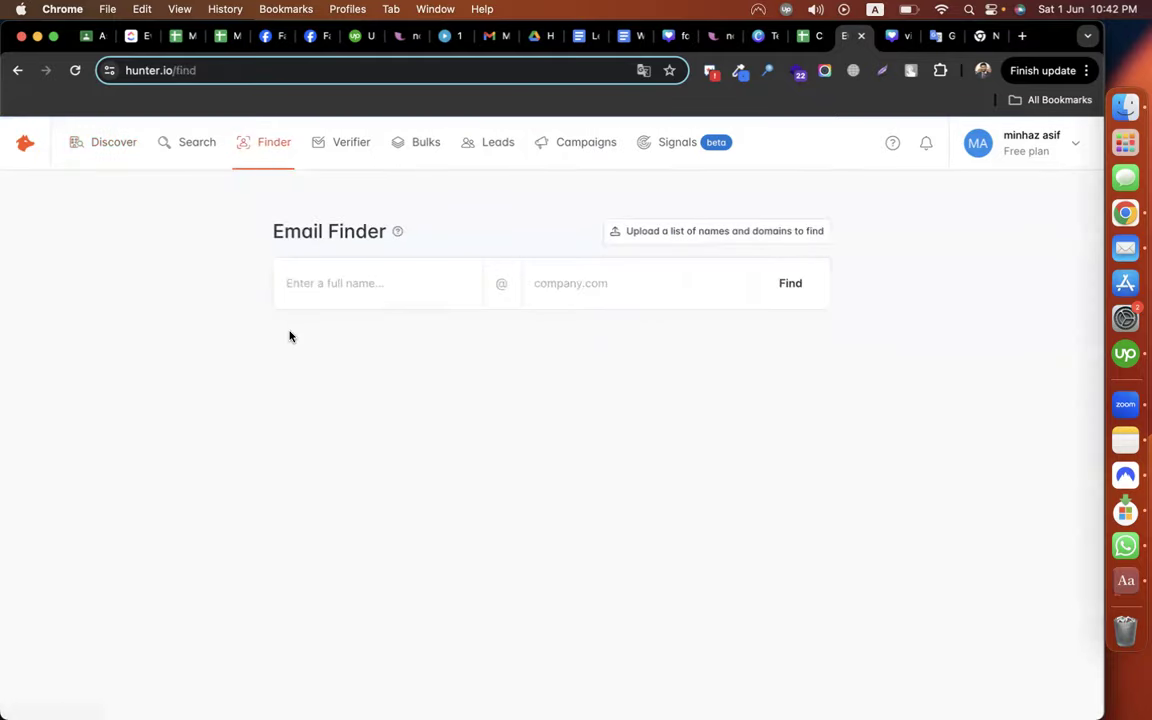
left_click(335, 293)
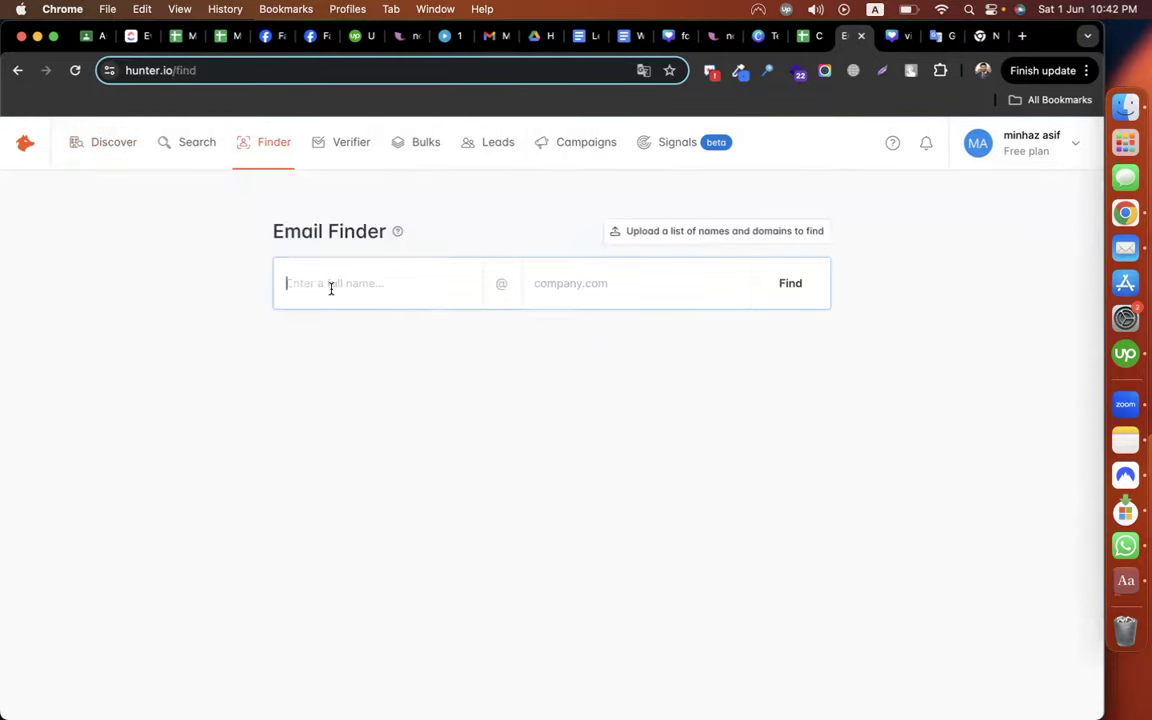
left_click(803, 38)
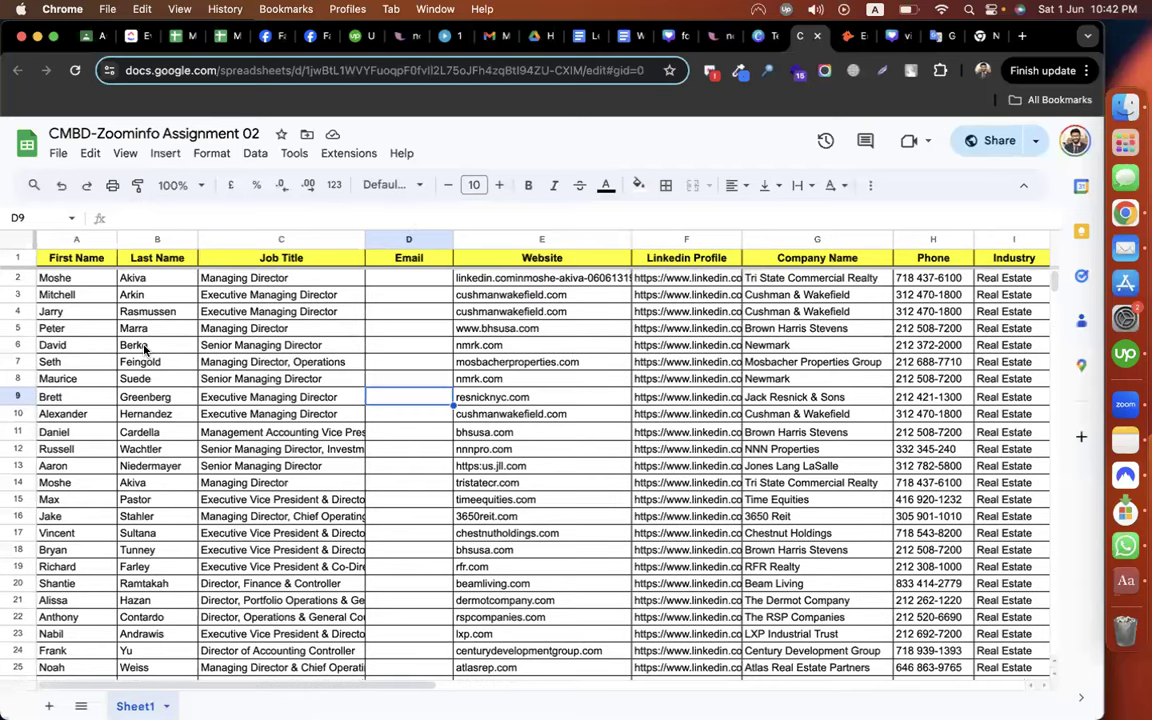
left_click(64, 296)
key("shift+Right")
key("super+c")
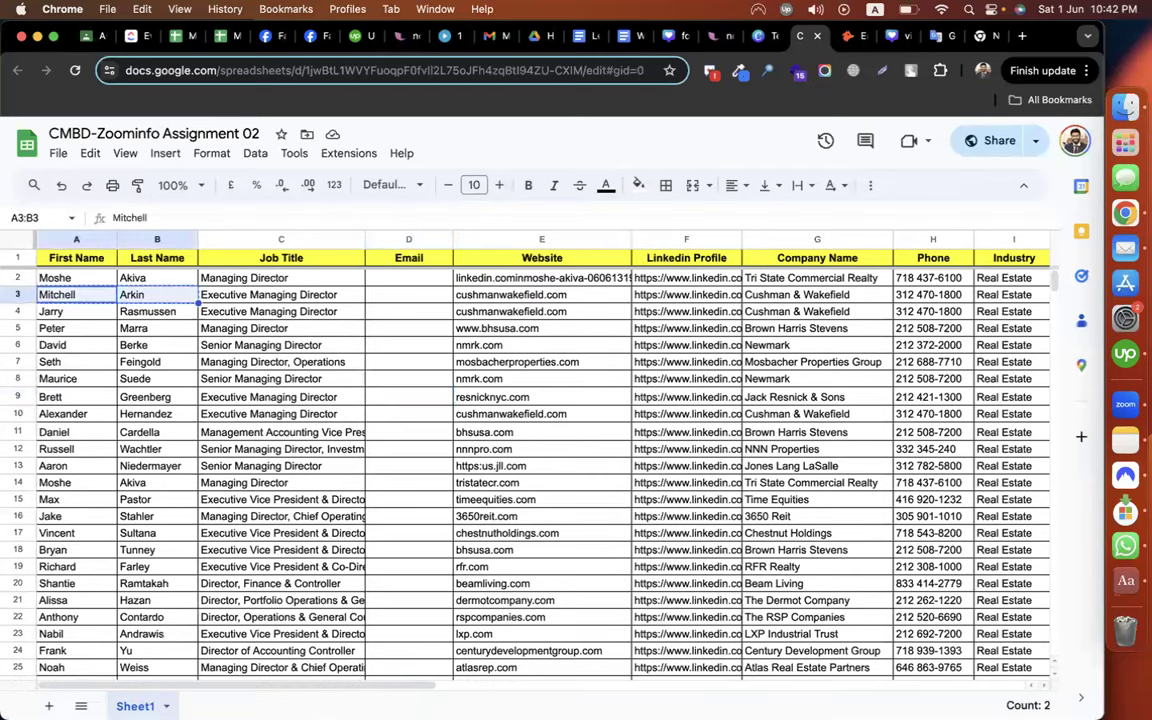
left_click(847, 37)
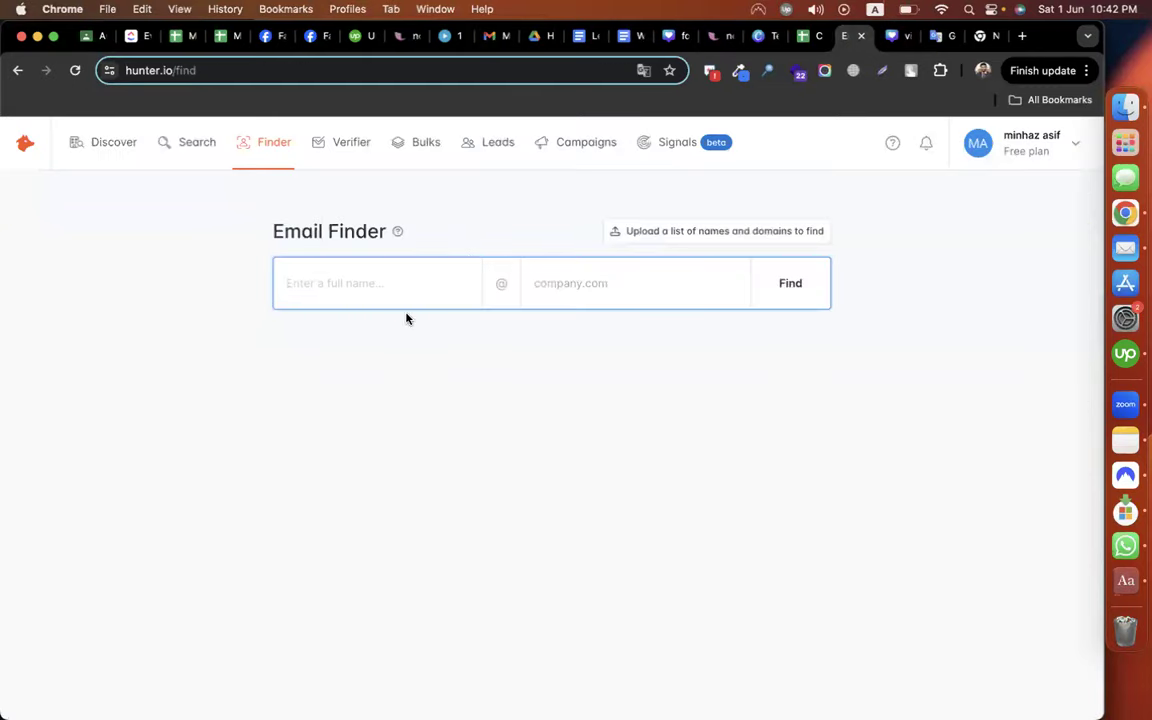
key("super+v")
key("BackSpace")
left_click(640, 365)
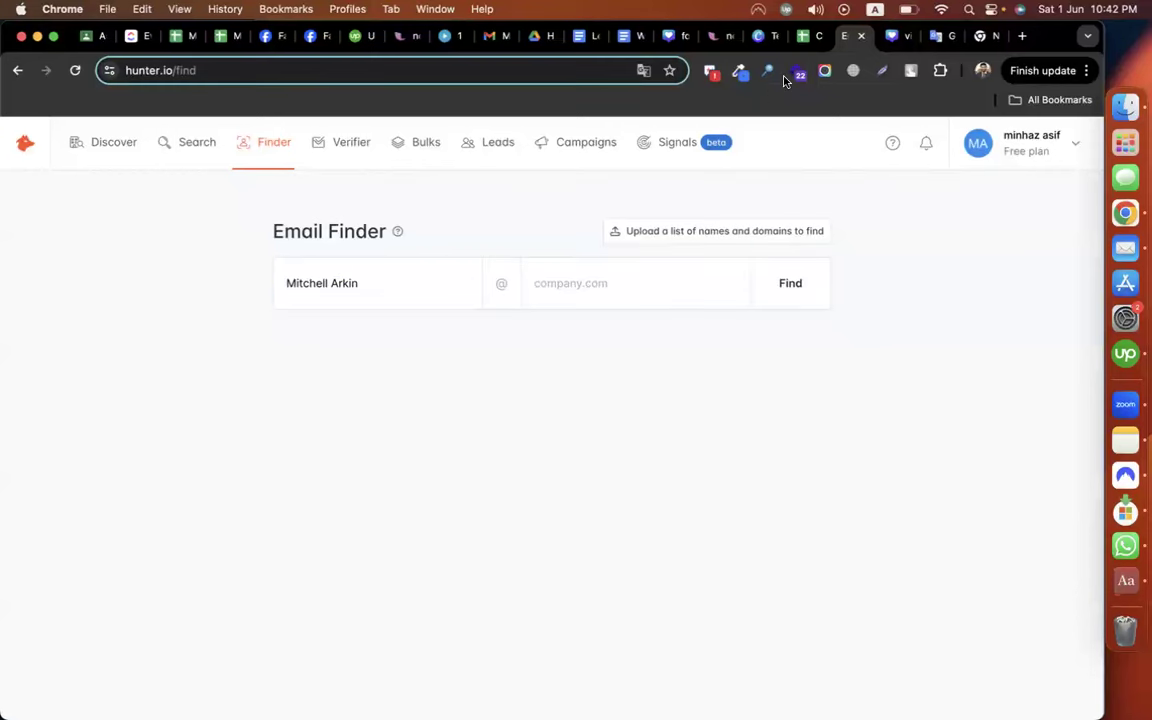
Enter cushmanwakefield.com from E3 as the domain and search; no email address is found
left_click(803, 36)
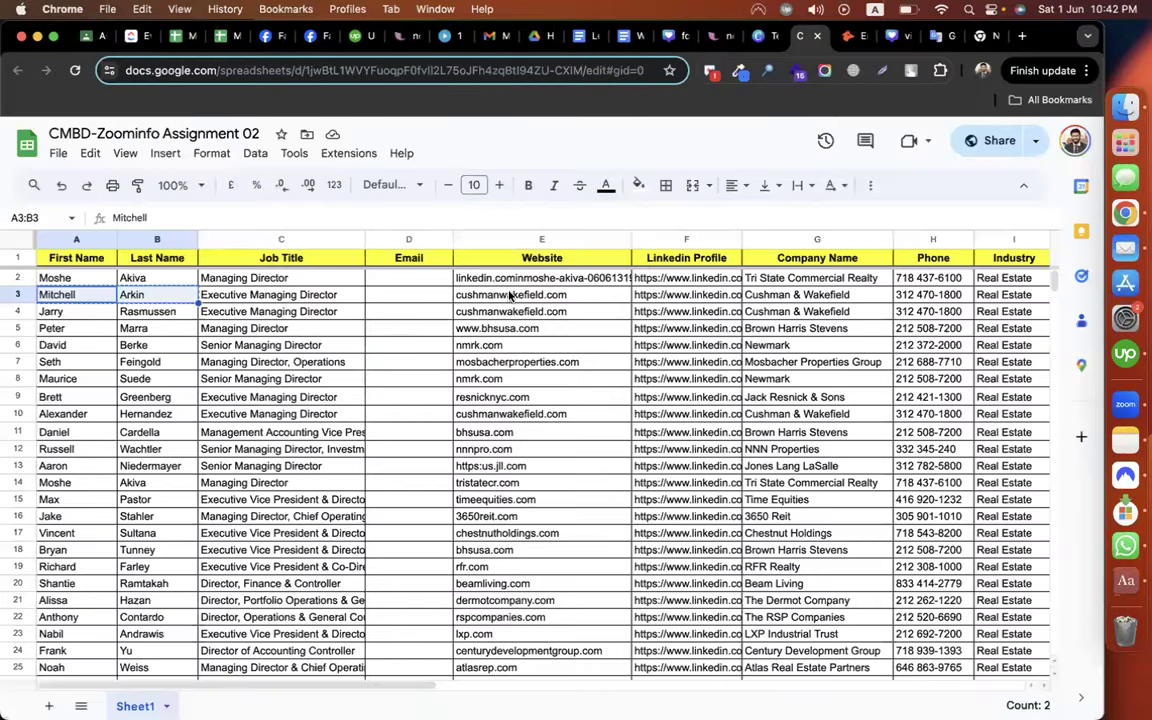
left_click(509, 297)
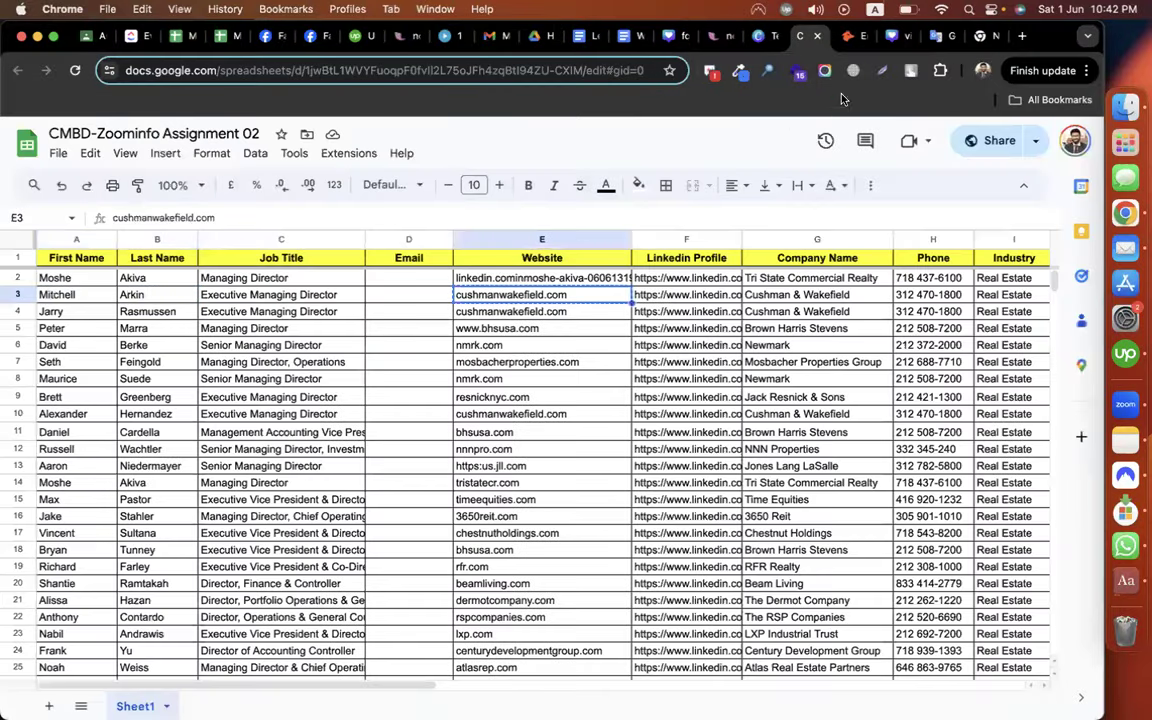
left_click(848, 36)
left_click(586, 271)
type("cushmanwakefield.com")
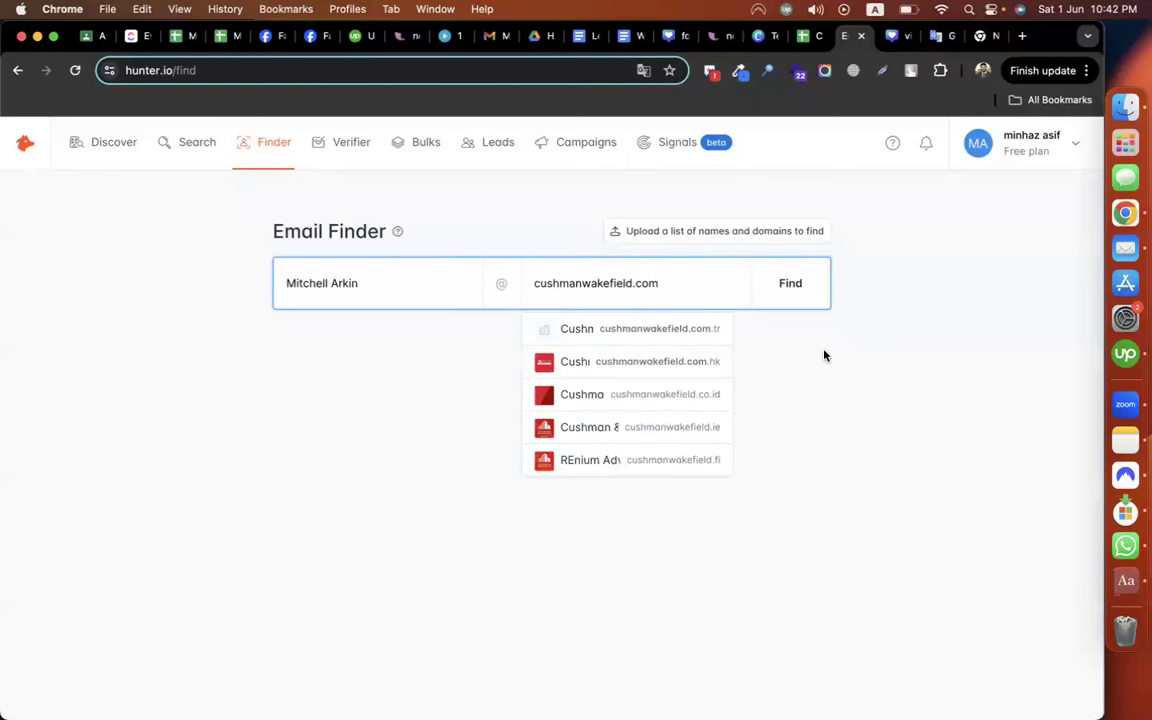
left_click(788, 296)
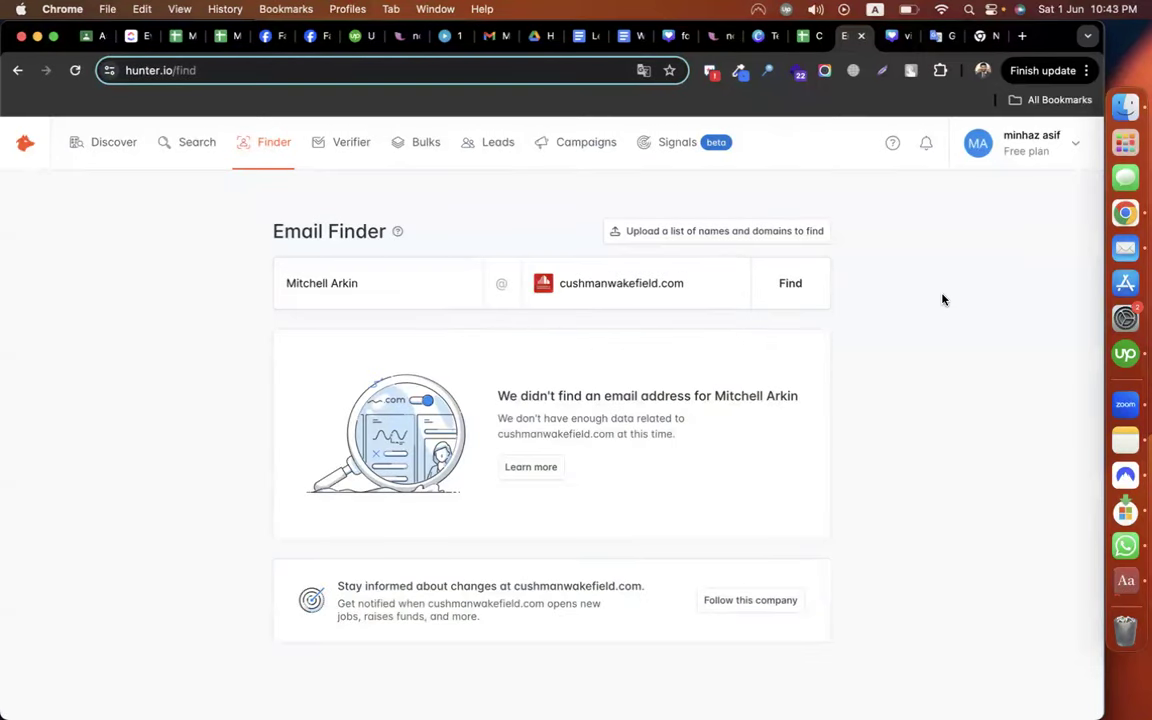
left_click_drag(496, 400, 802, 409)
left_click(897, 366)
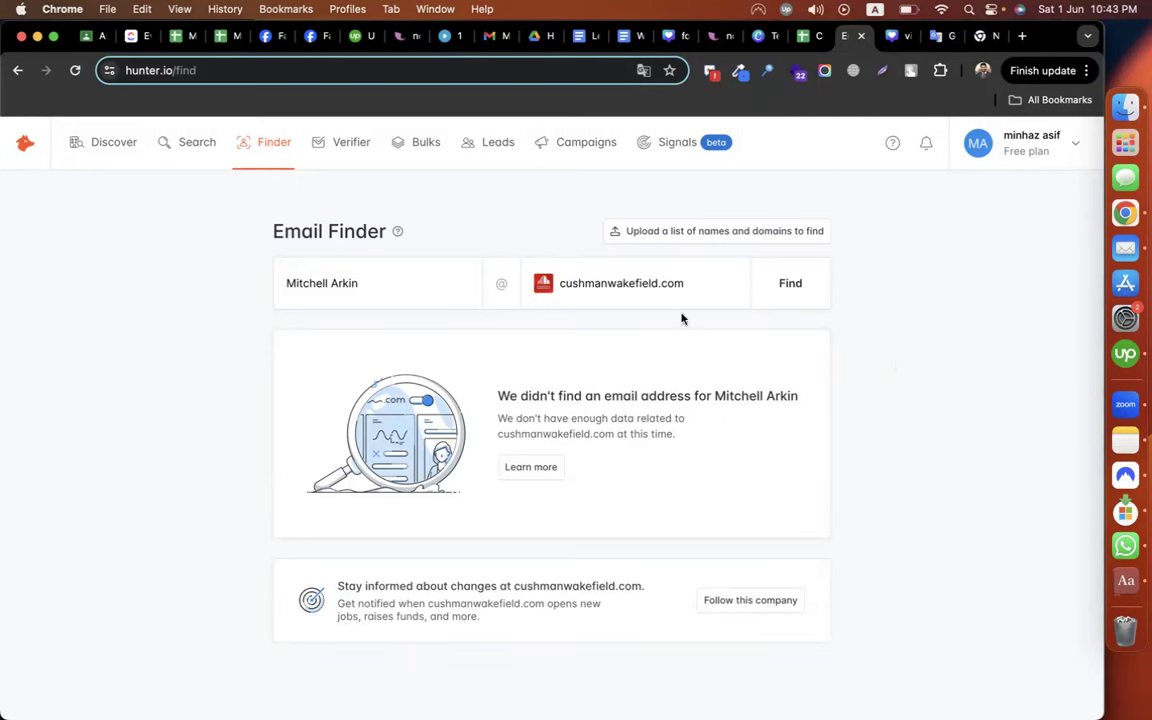
Replace the name with a different person's first name and the domain with codemanbd.com, then search
left_click(443, 291)
key("super+a")
type("minhaz")
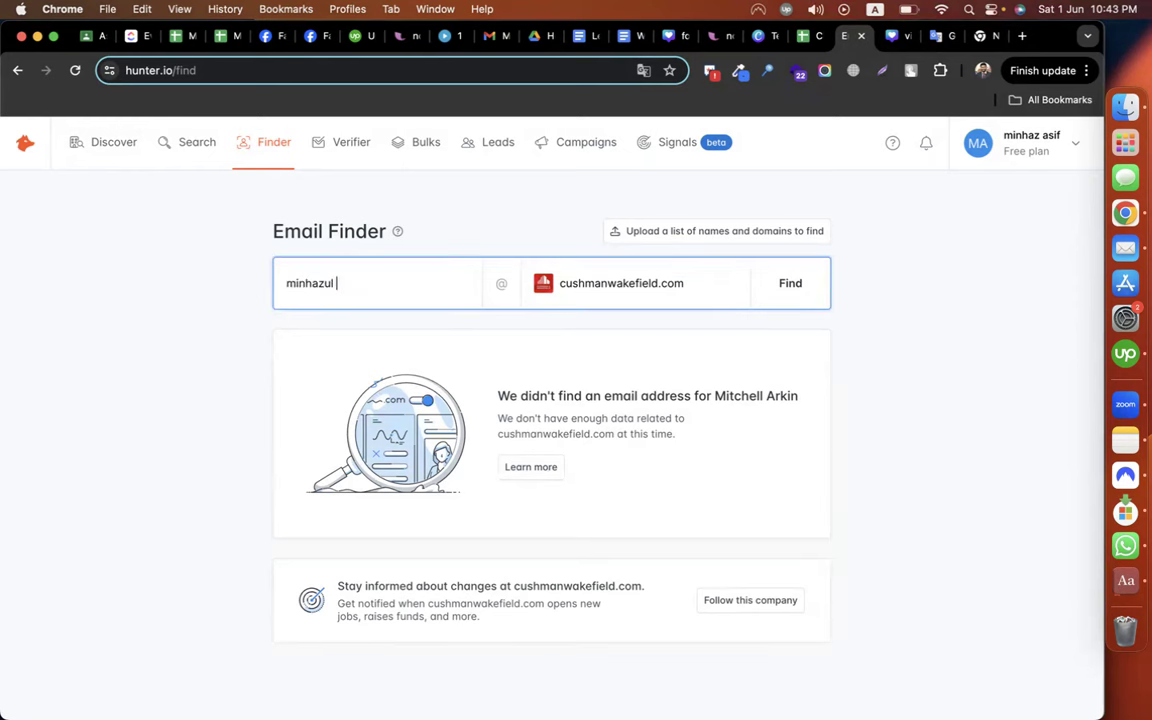
left_click(686, 278)
key("super+a")
type("codemanbd.com")
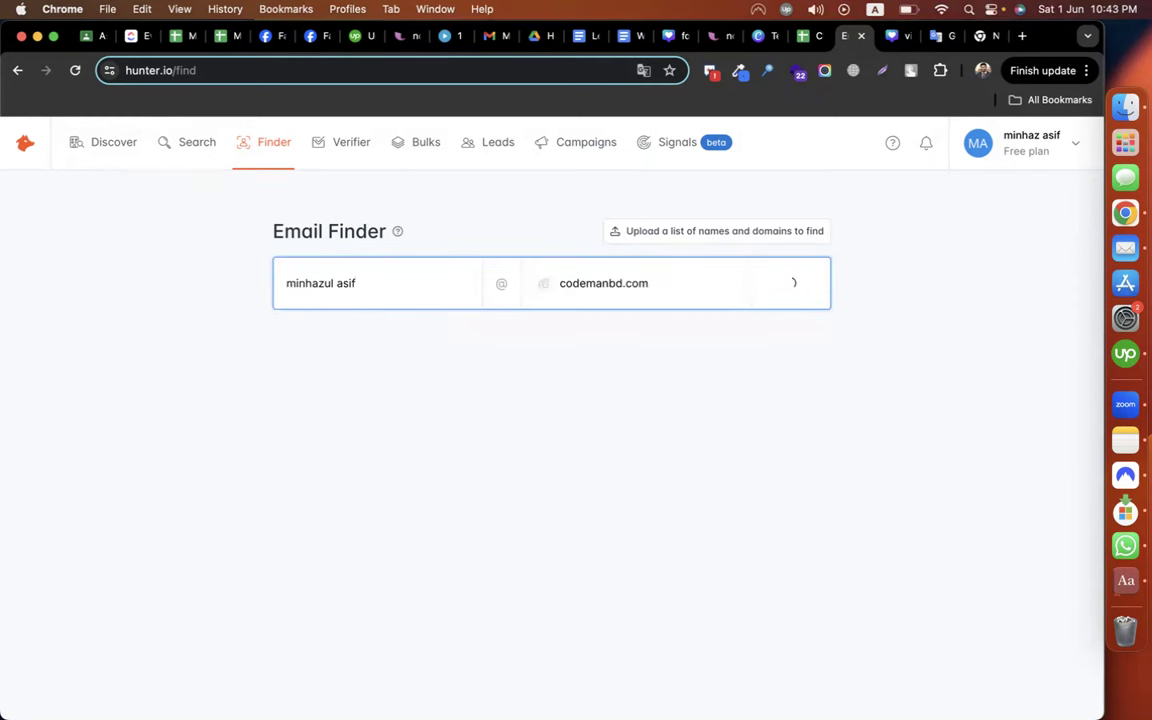
key("Return")
Re-run the search with the Codemanbd domain suggestion, which shows one other address there
left_click(781, 287)
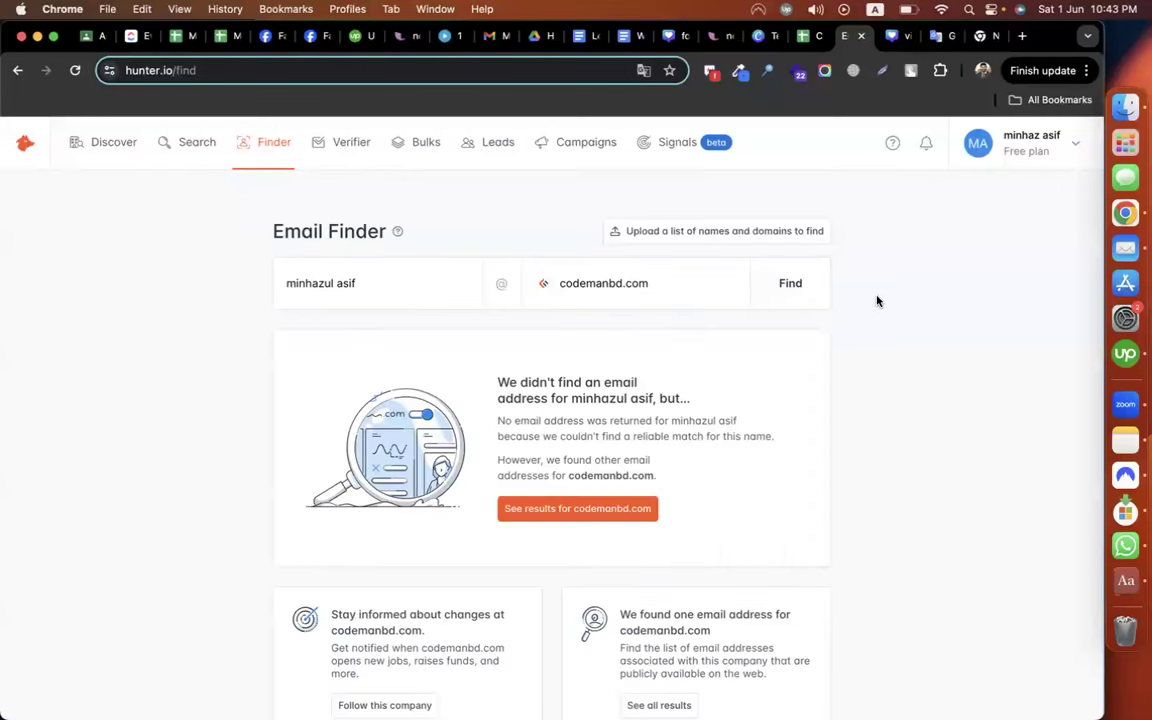
scroll(874, 431, "down", 2)
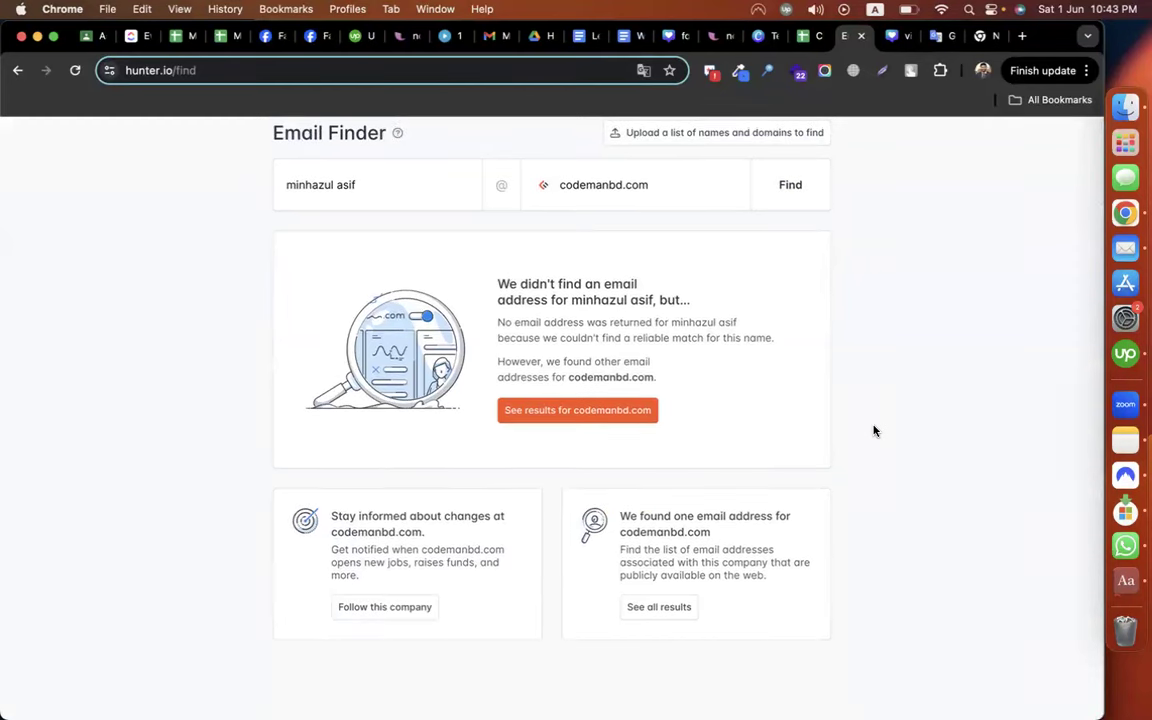
scroll(874, 431, "up", 2)
left_click(677, 283)
left_click(630, 329)
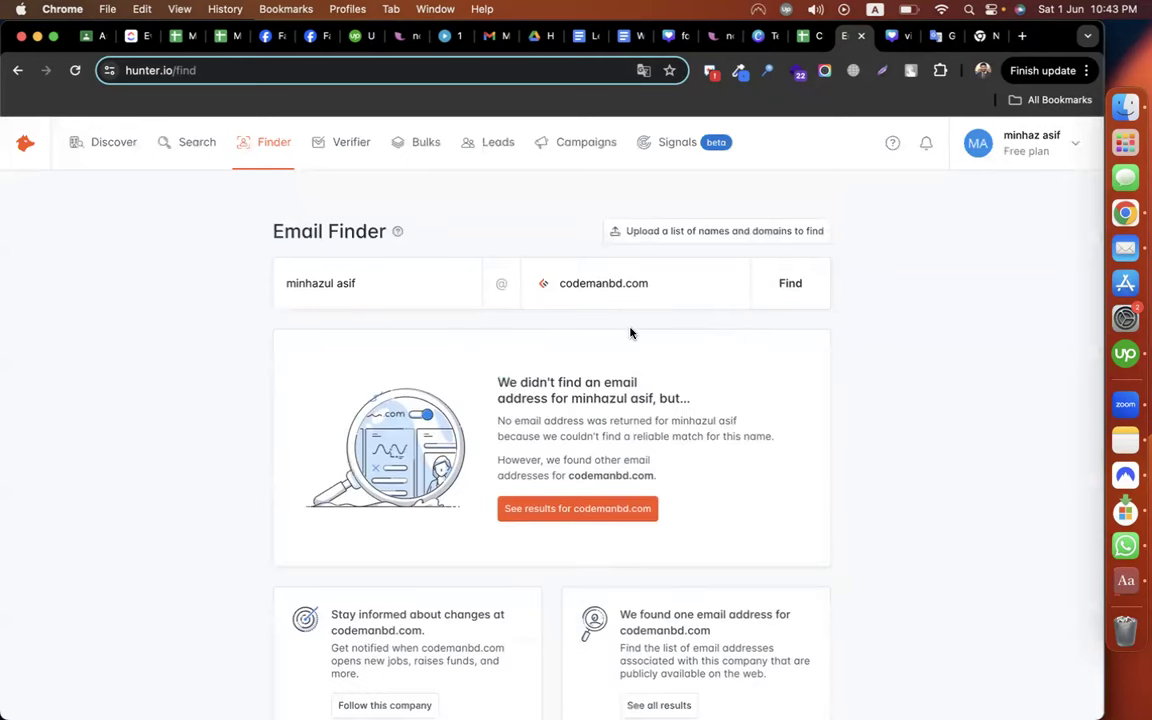
Copy the leads in rows 4–9, columns A to G, from the lead sheet
left_click(806, 37)
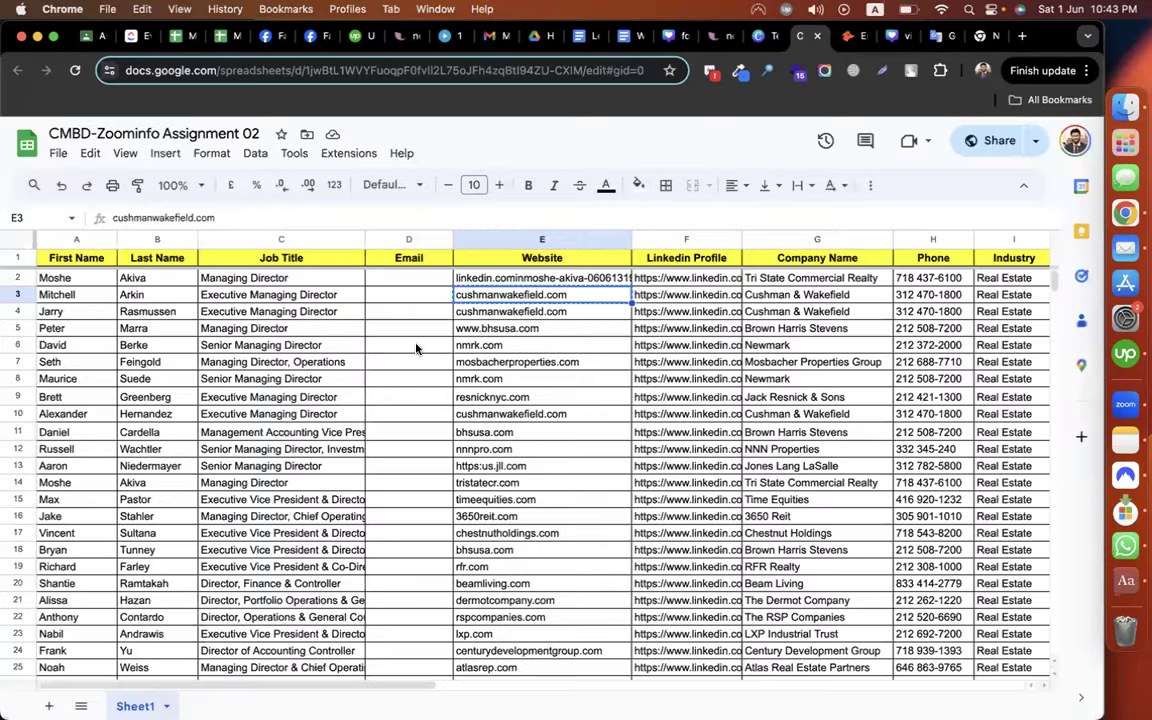
left_click(380, 345)
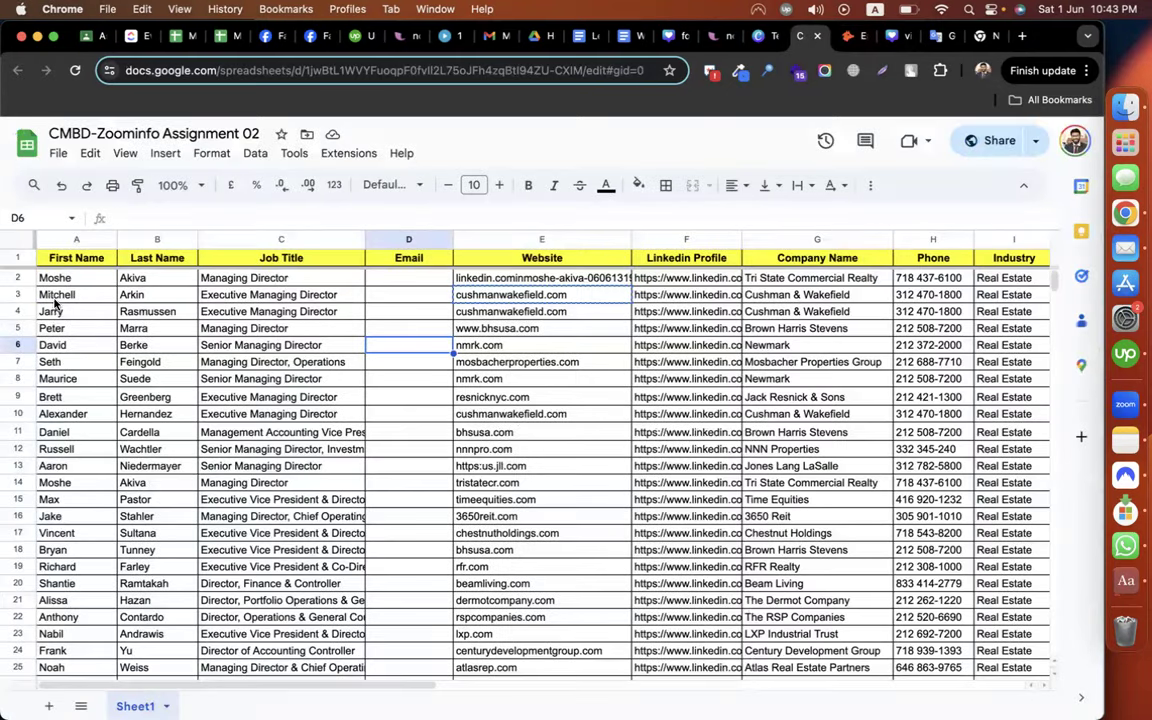
left_click_drag(48, 294, 446, 379)
left_click(369, 370)
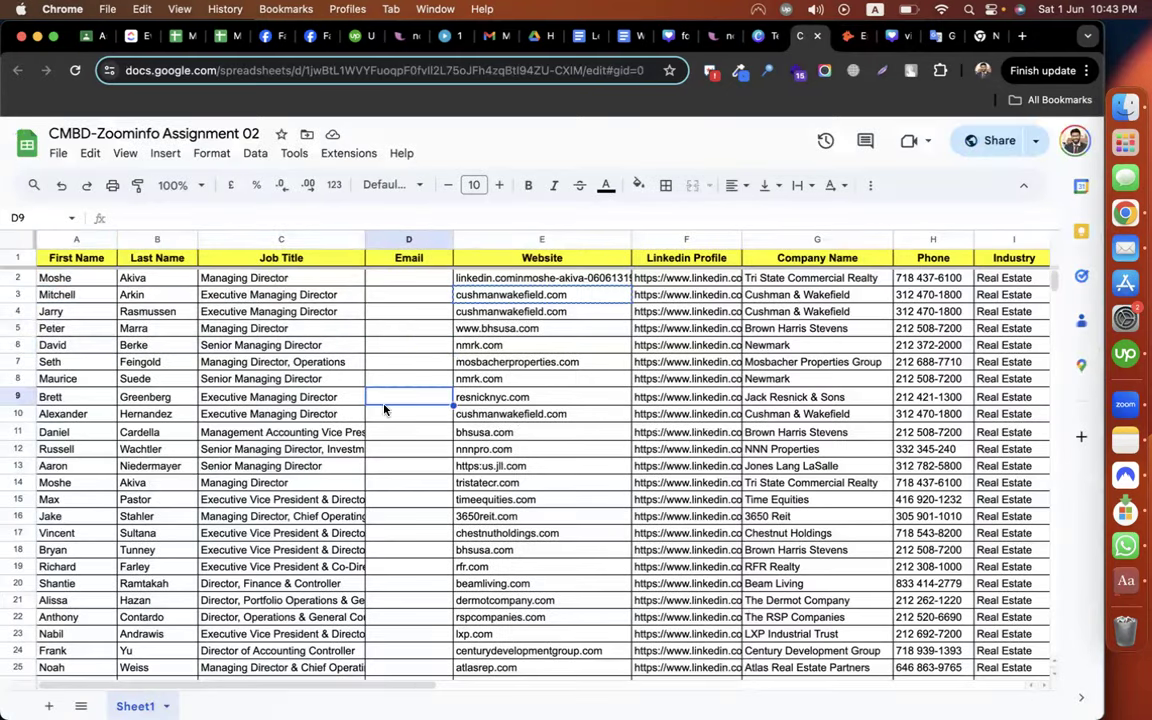
left_click_drag(80, 311, 766, 395)
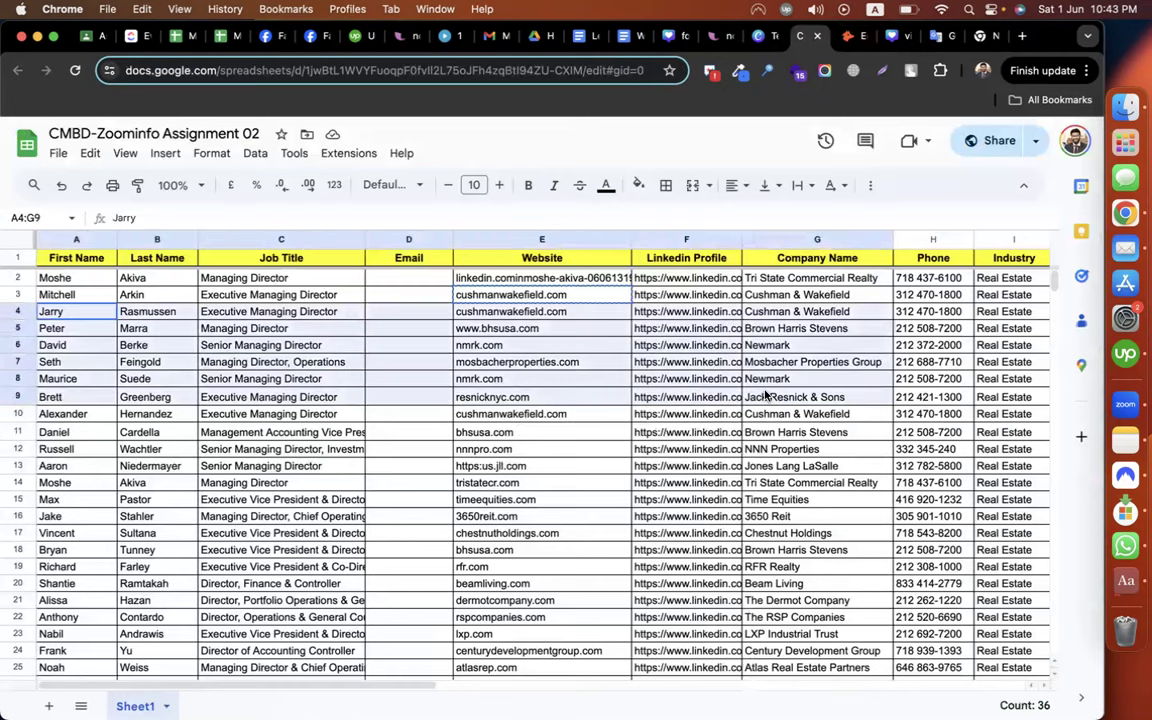
key("super+c")
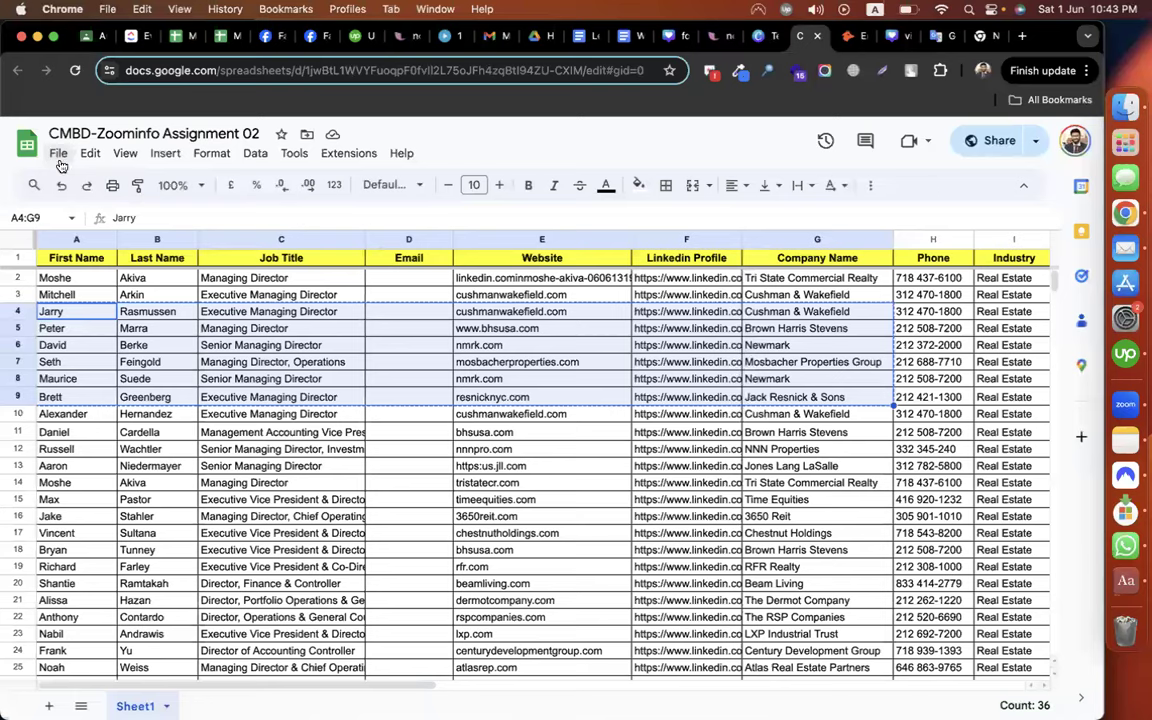
Paste the leads into a new spreadsheet, delete the empty email column D, and autofit the website column
left_click(359, 196)
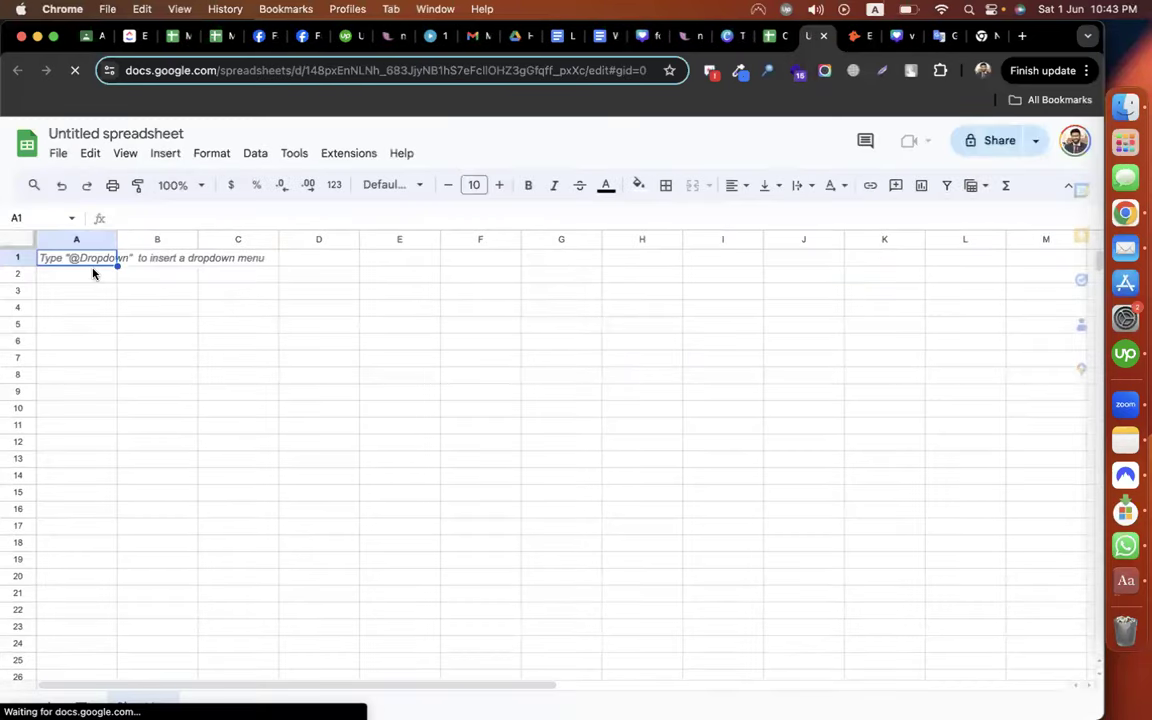
key("cmd+v")
left_click(318, 425)
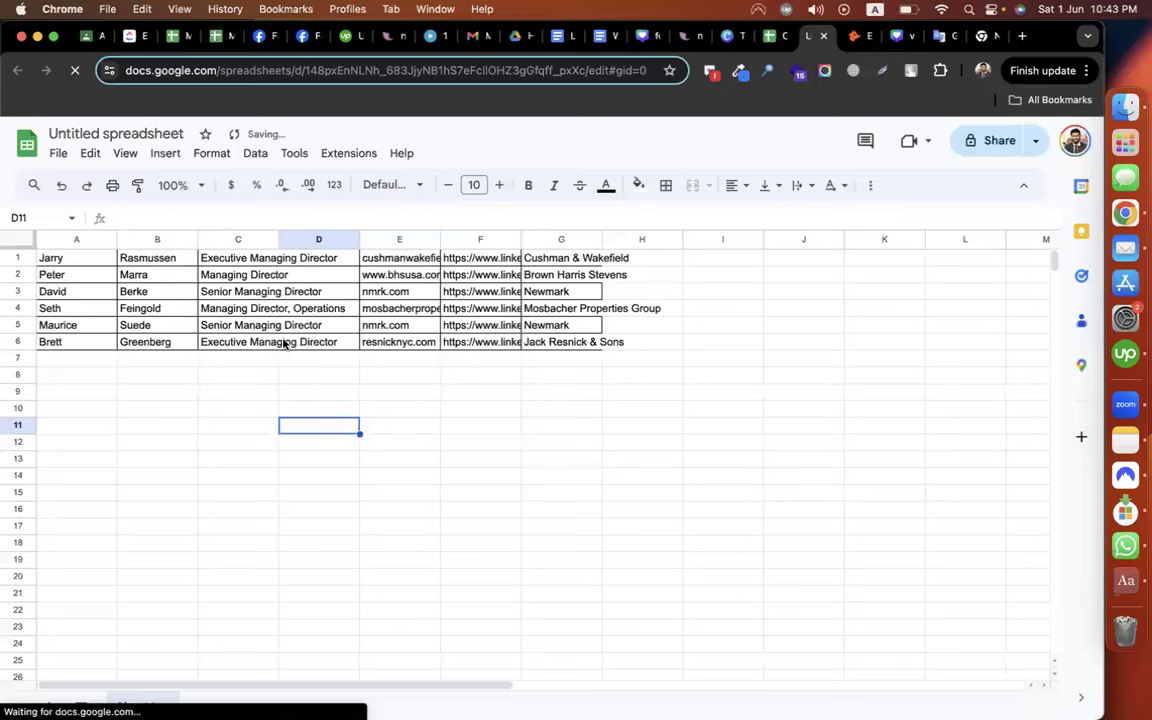
left_click_drag(278, 239, 302, 239)
left_click(329, 239)
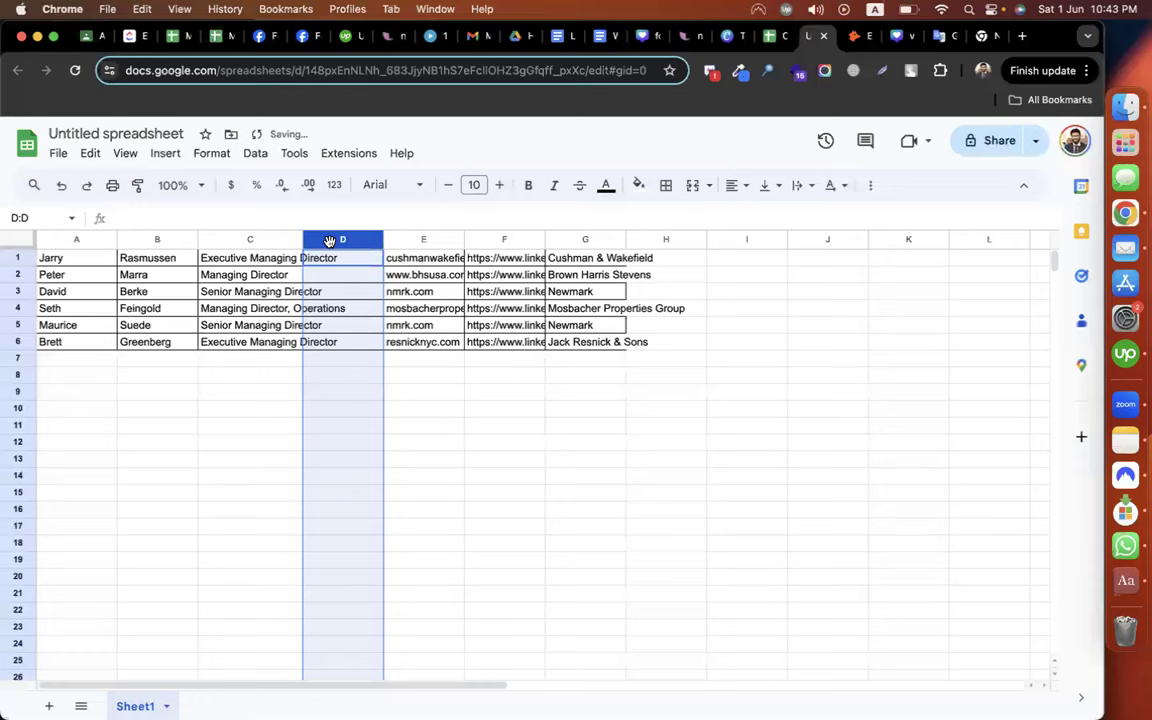
right_click(330, 239)
left_click(363, 368)
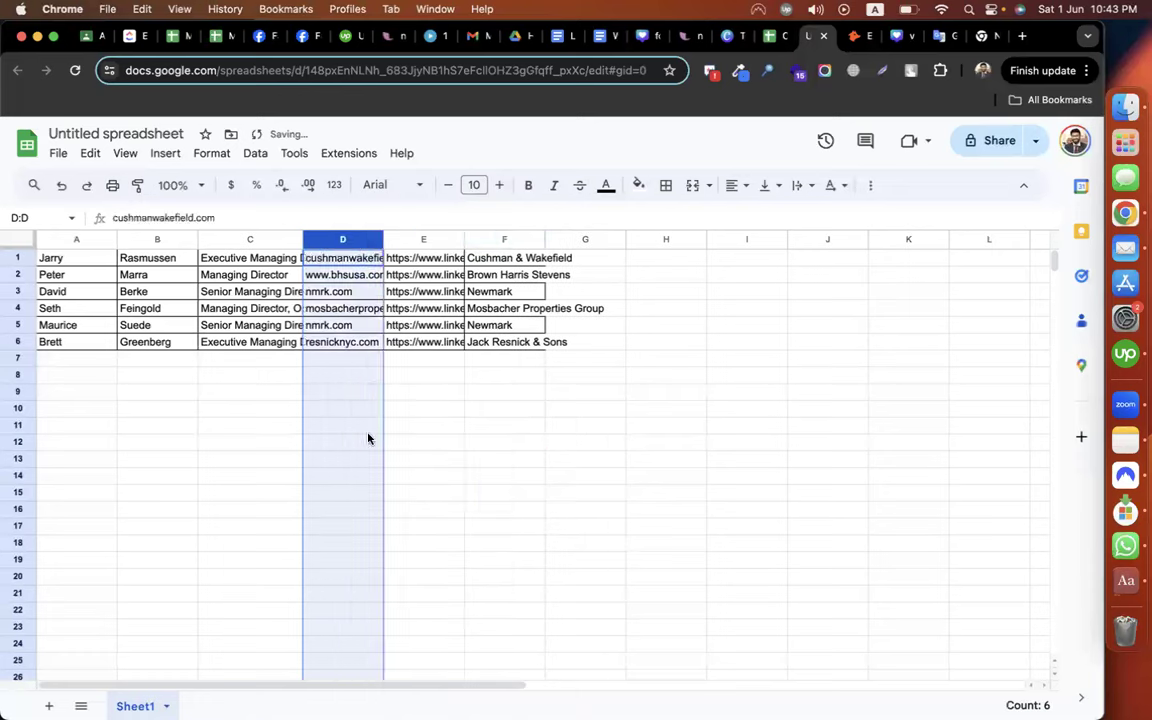
double_click(383, 239)
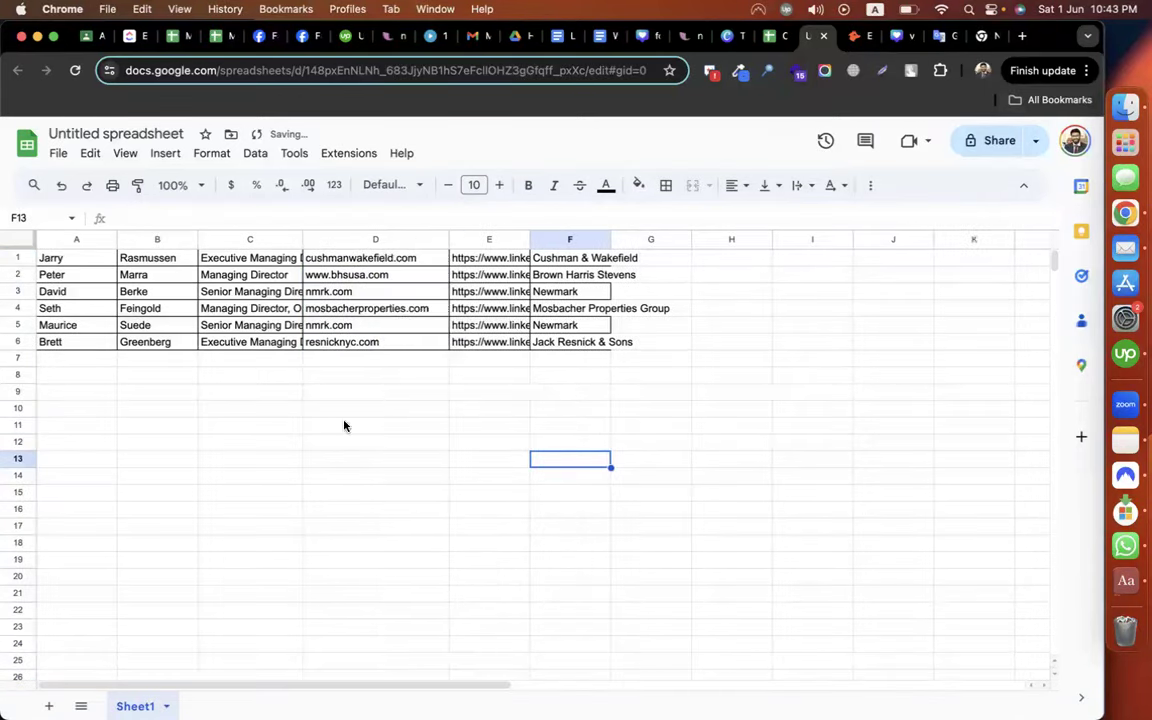
left_click(344, 427)
left_click(68, 258)
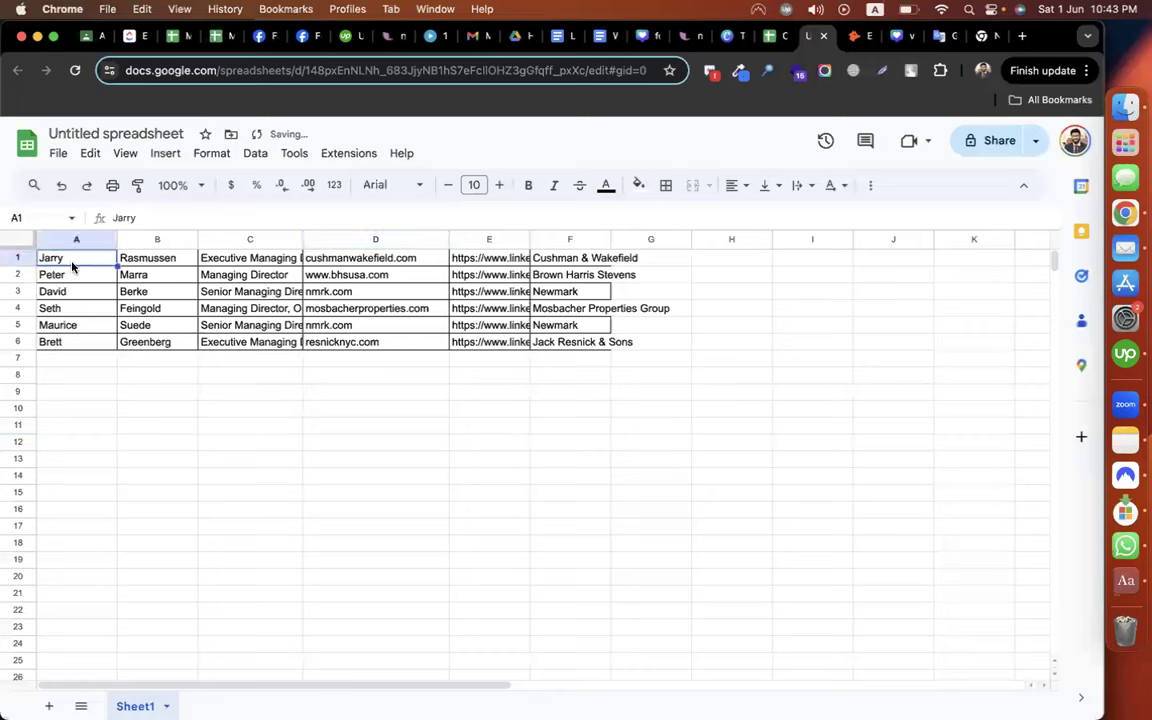
left_click(20, 260)
Insert a header row labelled first, last, title, domain, linkedin, industry
right_click(17, 258)
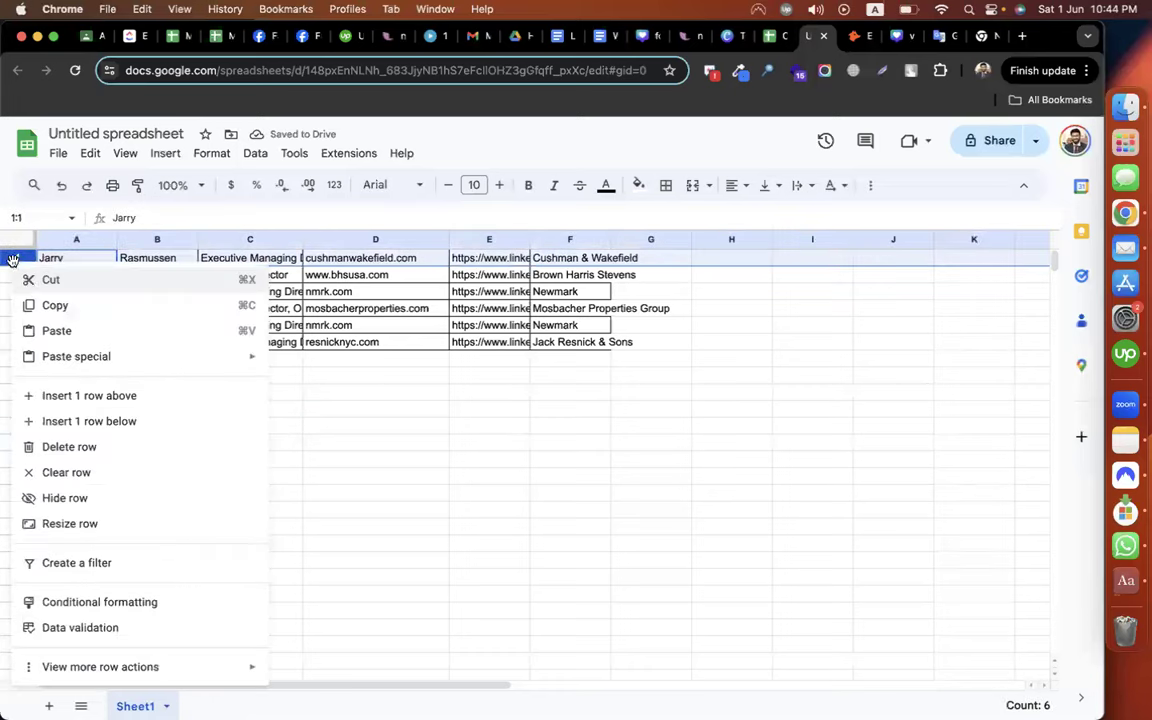
left_click(115, 398)
left_click(77, 258)
type("first")
key("Tab")
type("last")
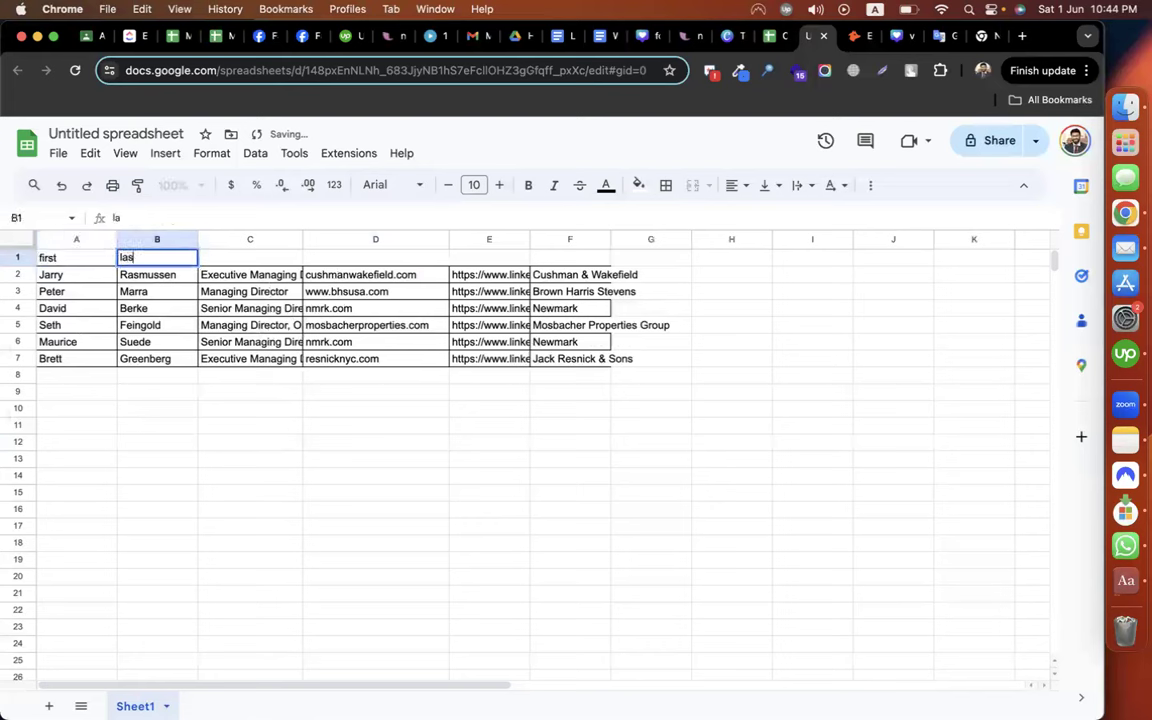
key("Tab")
type("title")
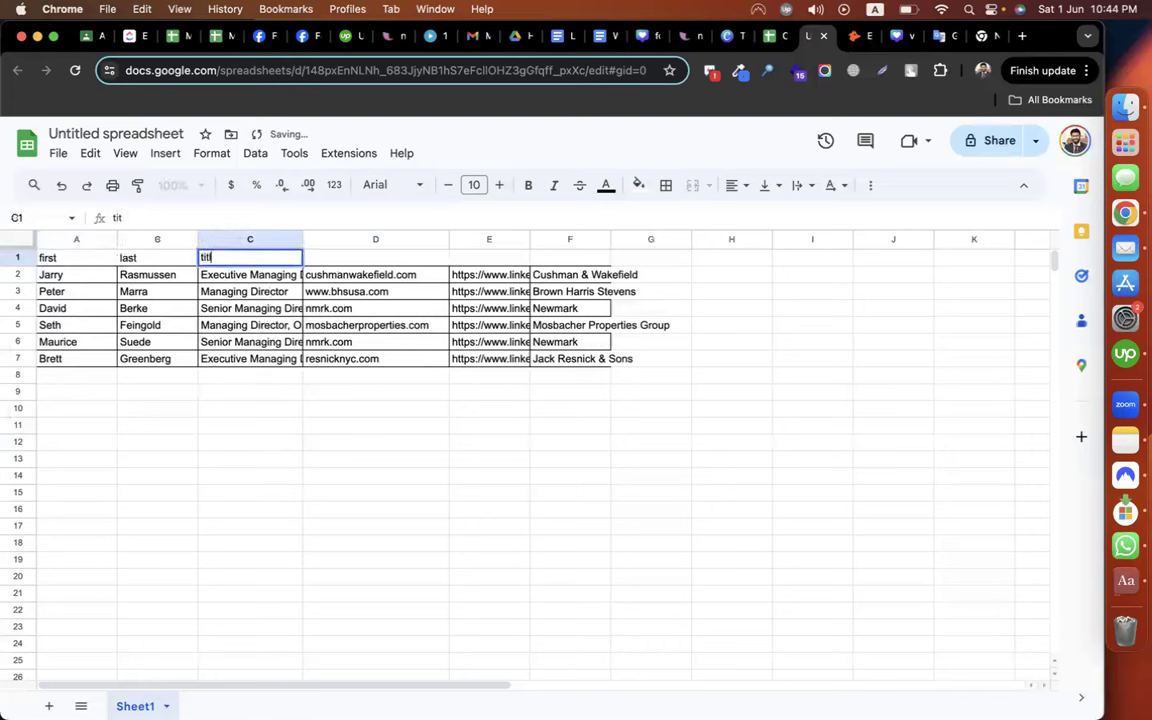
key("Tab")
type("domain")
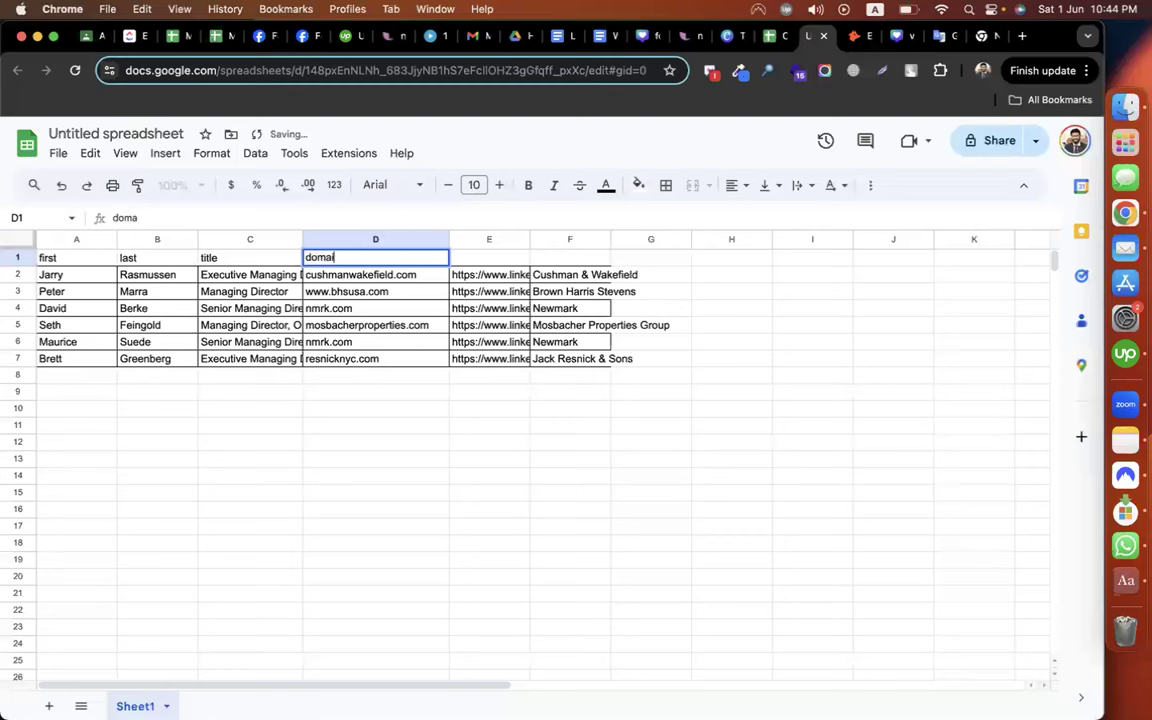
key("Tab")
type("linkedin")
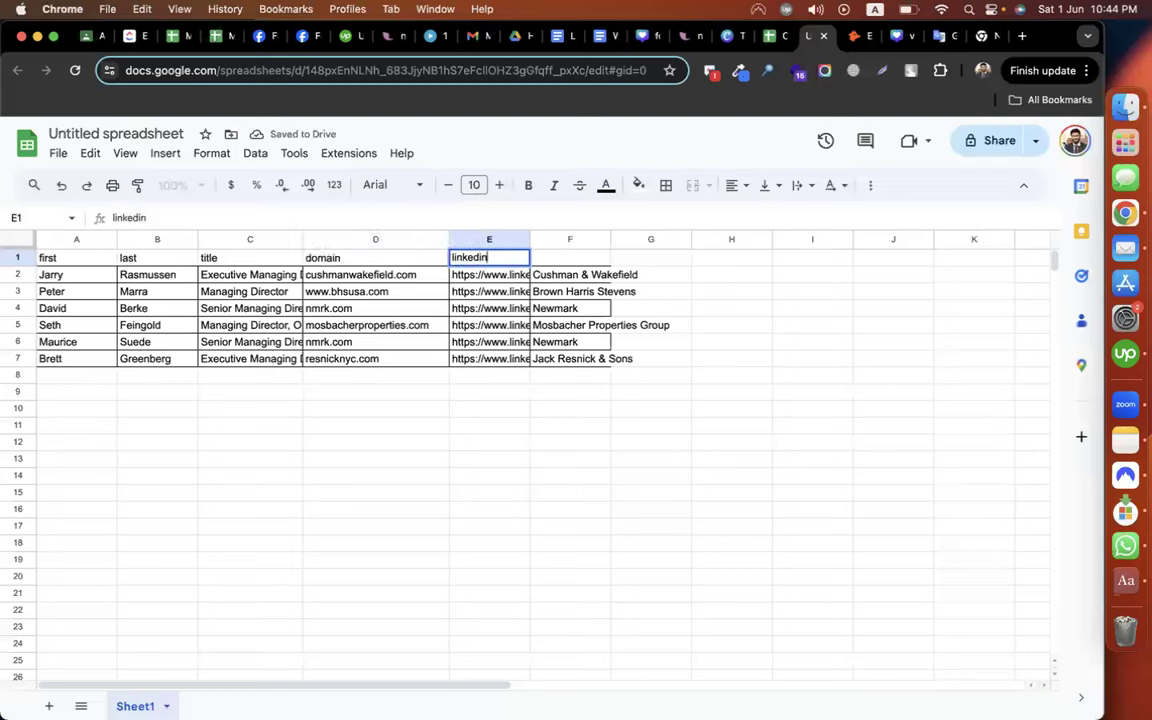
key("Tab")
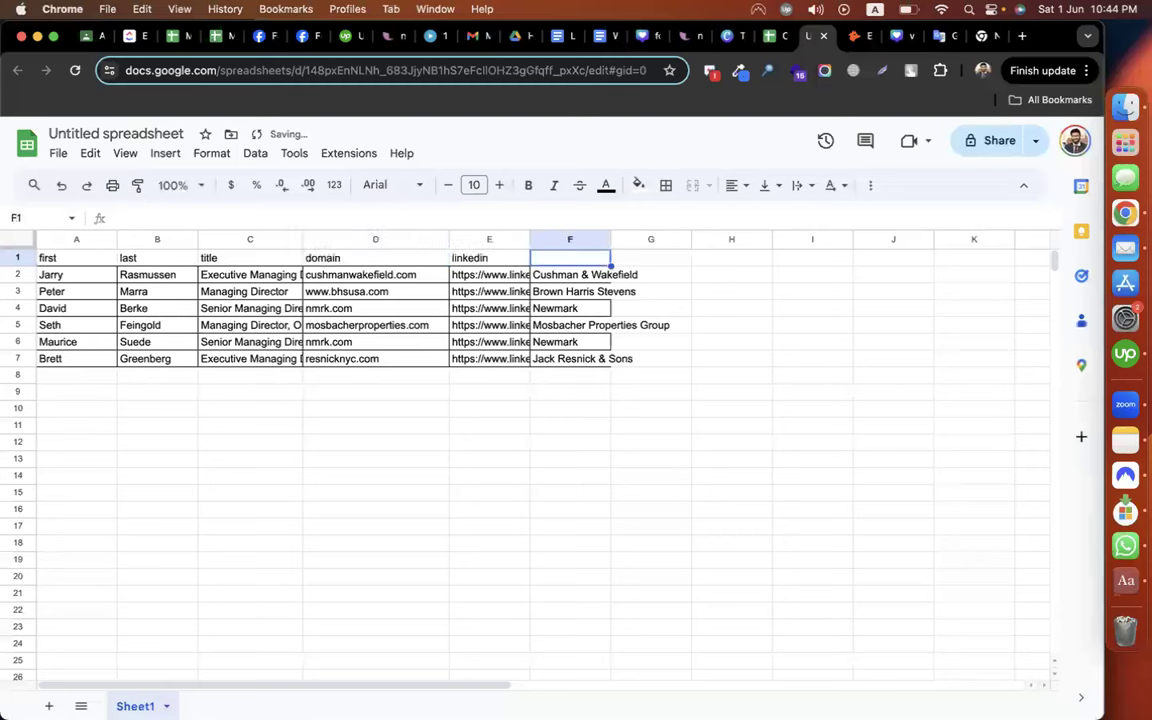
type("industry")
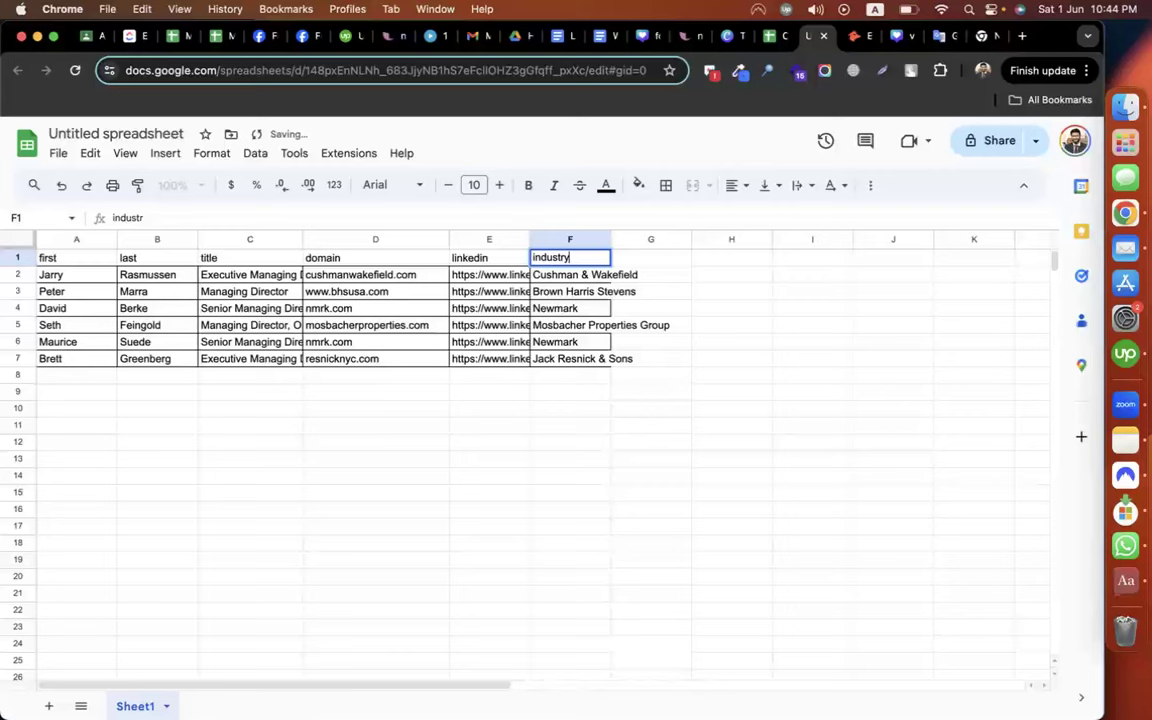
Rename the spreadsheet to hunter.io
left_click(120, 133)
type("hu")
type("r.io")
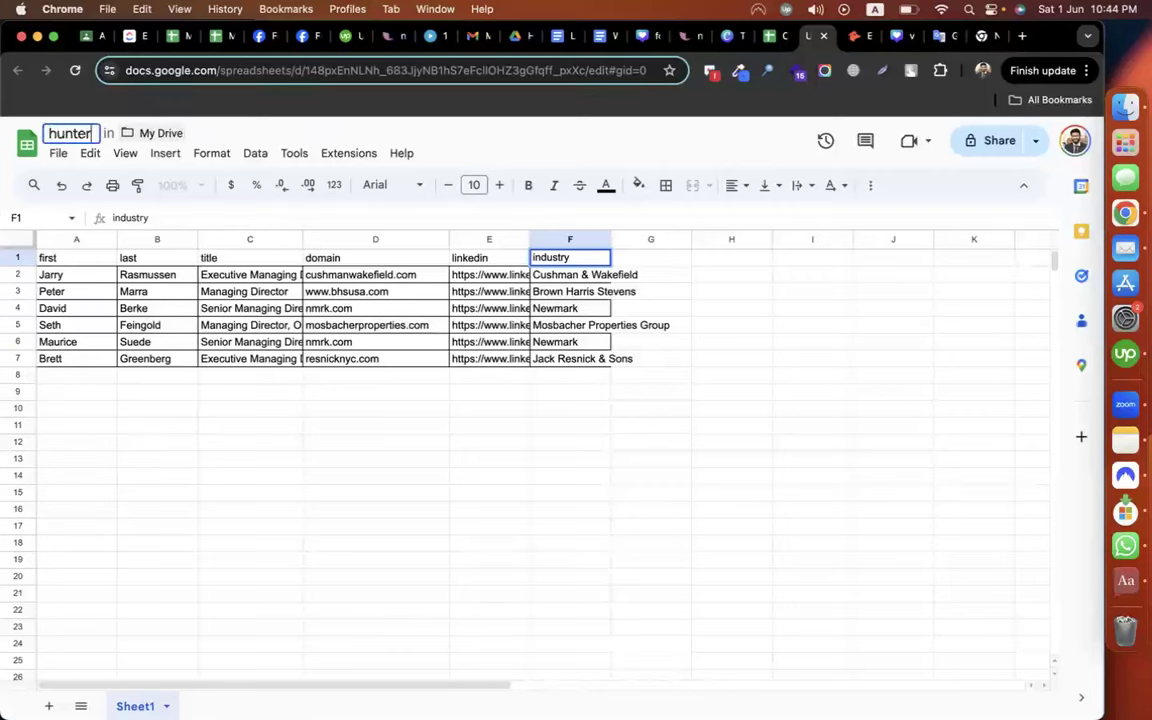
left_click(58, 153)
mouse_move(170, 350)
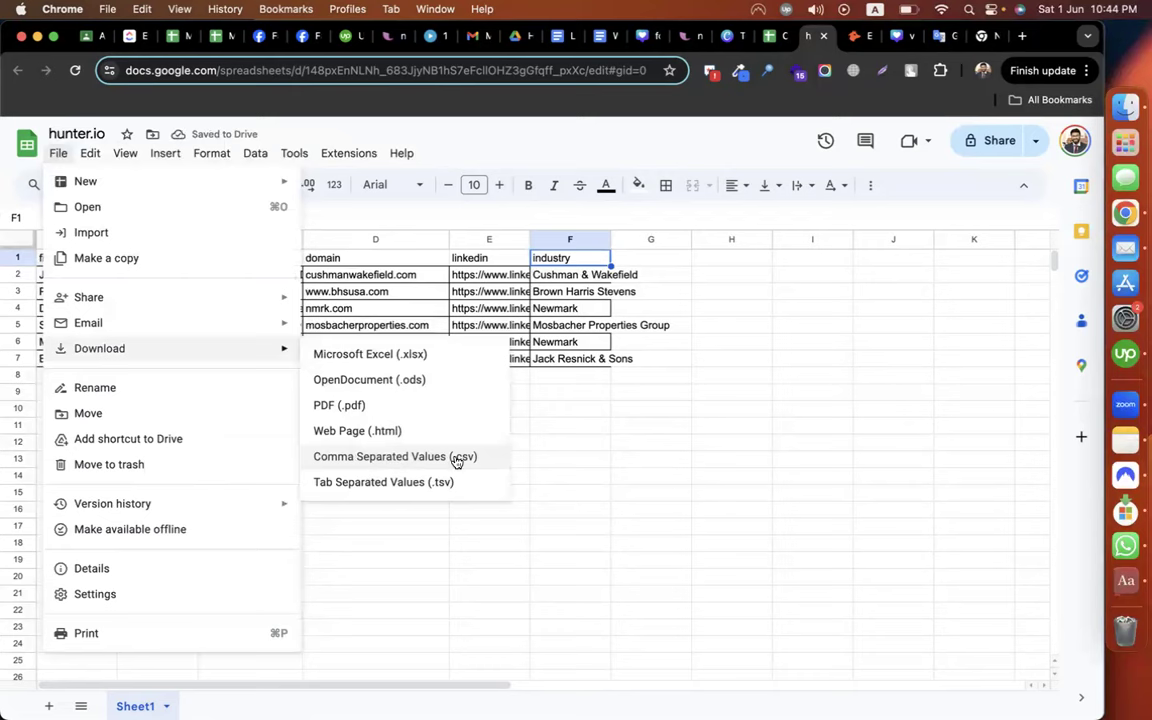
Download the sheet as a CSV, saving hunter.io - Sheet1.csv into Downloads
left_click(440, 464)
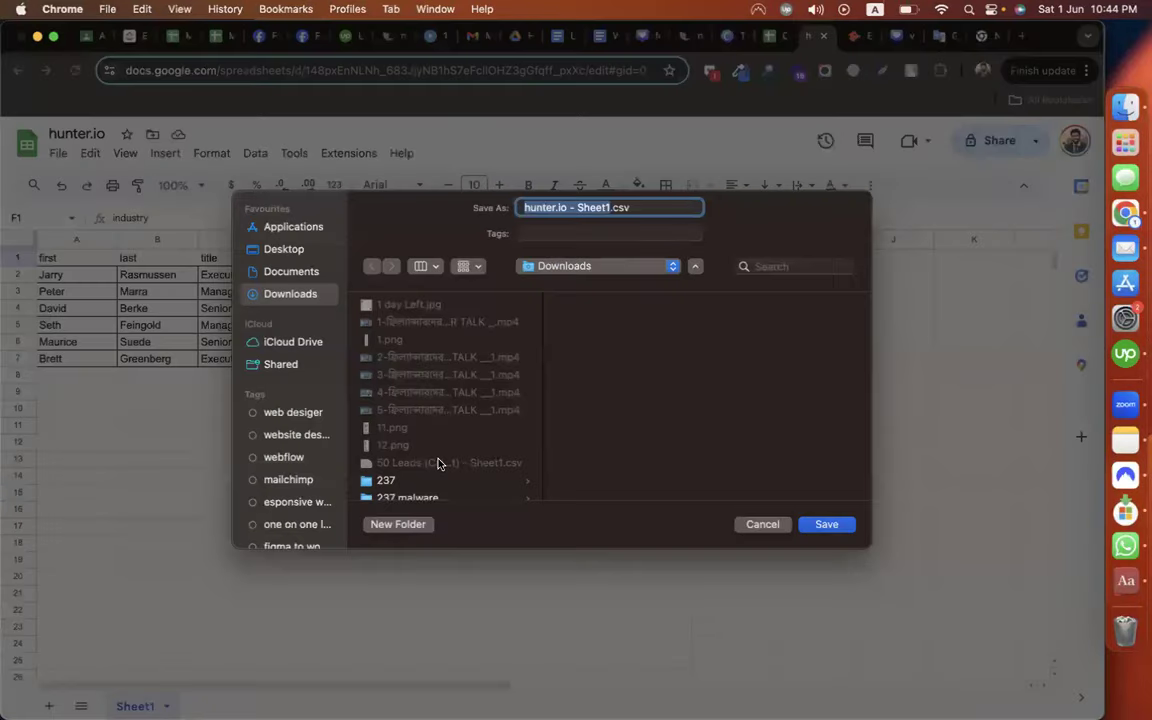
key("Return")
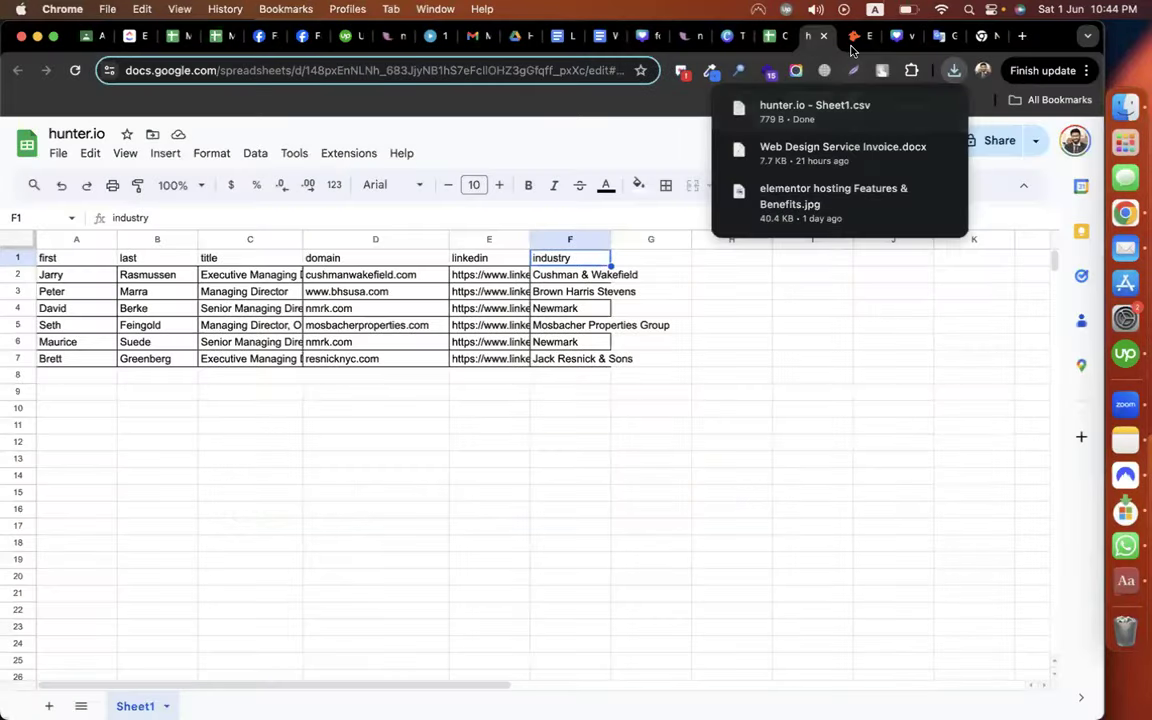
left_click(851, 45)
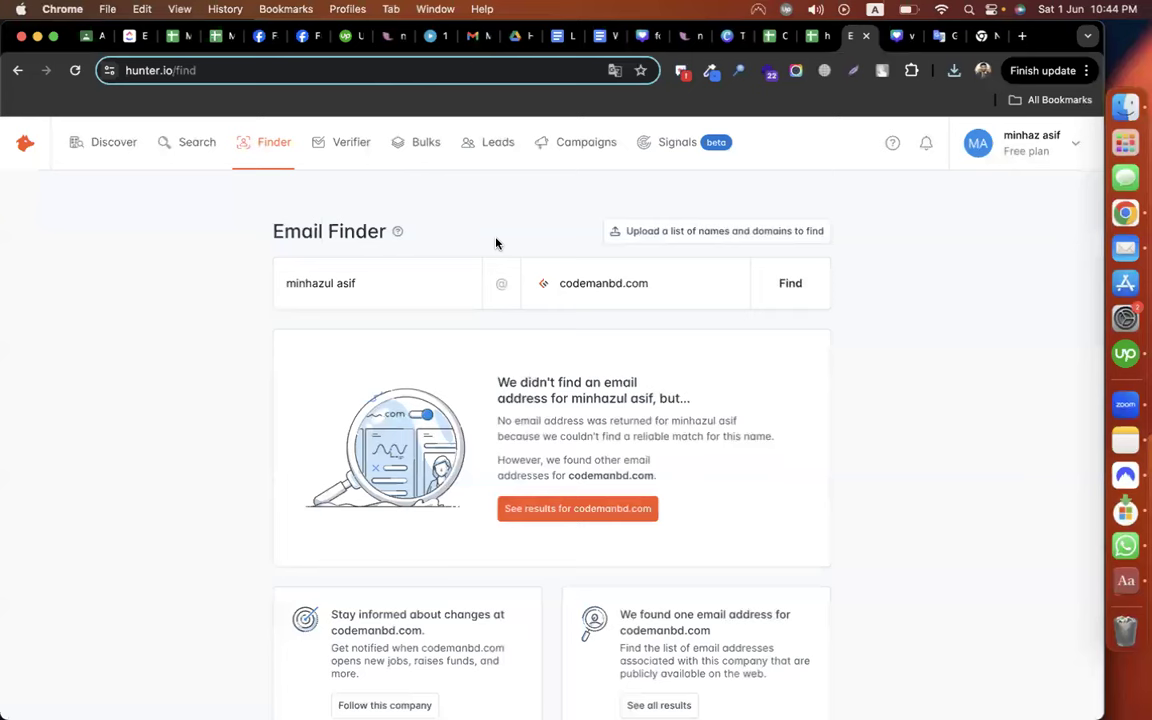
Under Bulks, choose Email Finder and start a new bulk task
left_click(424, 147)
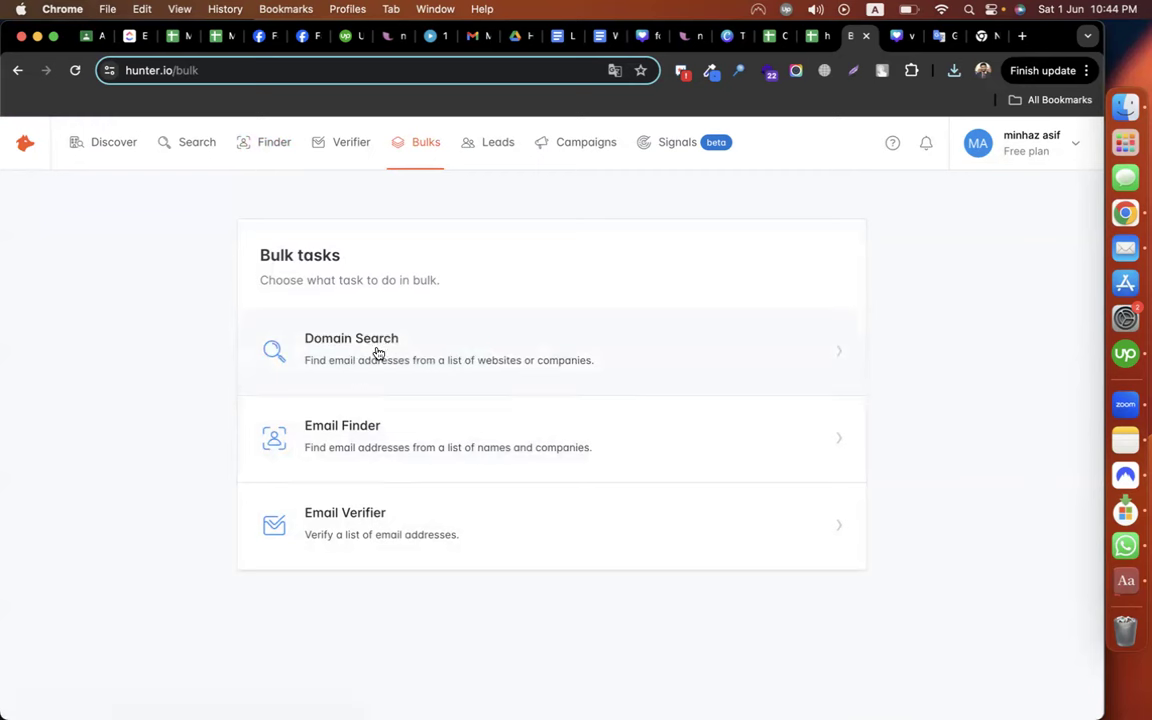
left_click(360, 454)
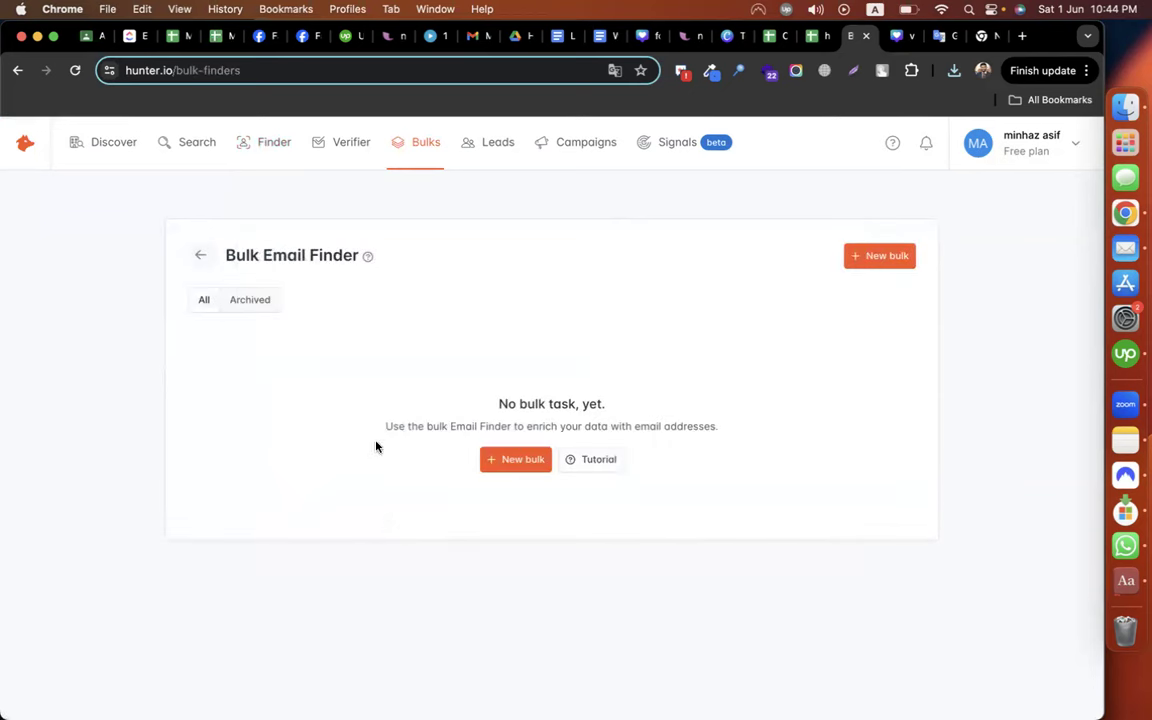
left_click(878, 257)
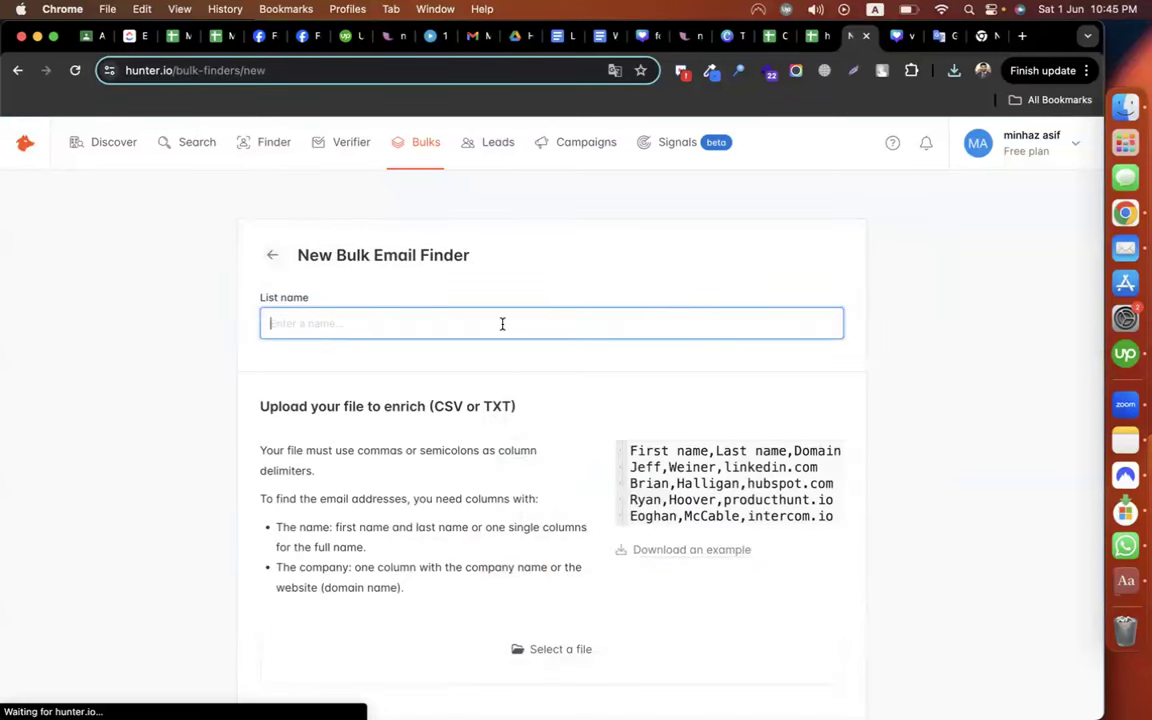
Name the bulk list Real Estate and upload hunter.io - Sheet1.csv
type("Real Estate")
left_click(188, 499)
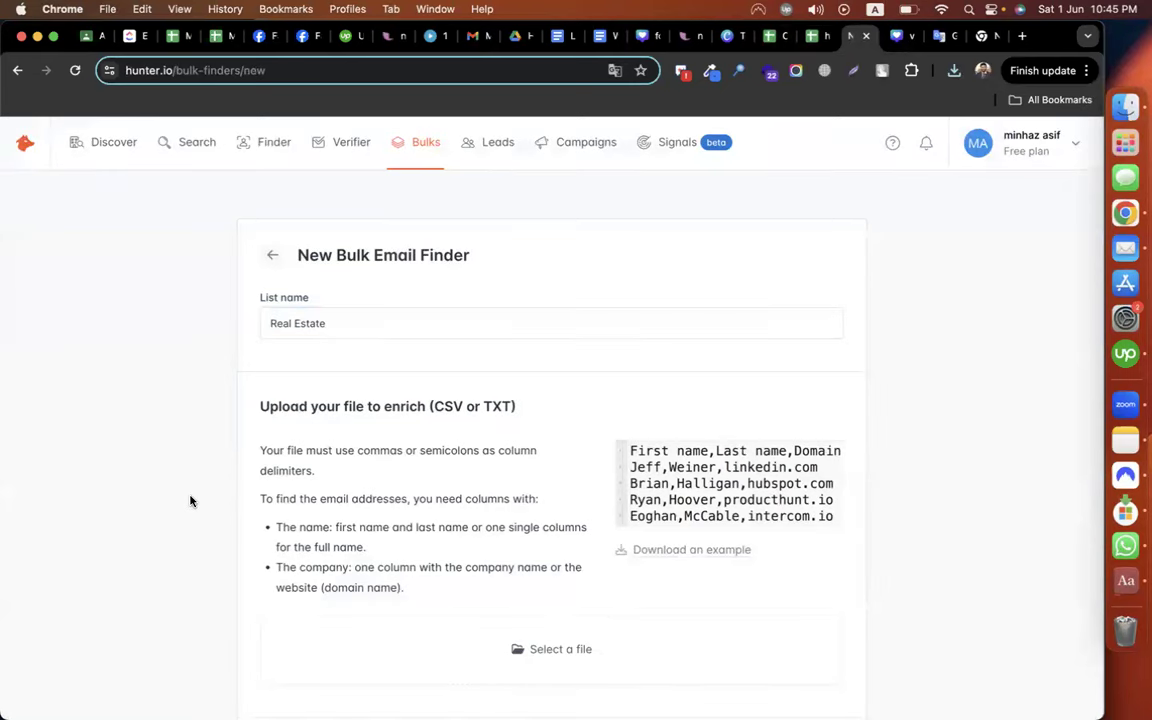
scroll(191, 501, "down", 2)
double_click(448, 277)
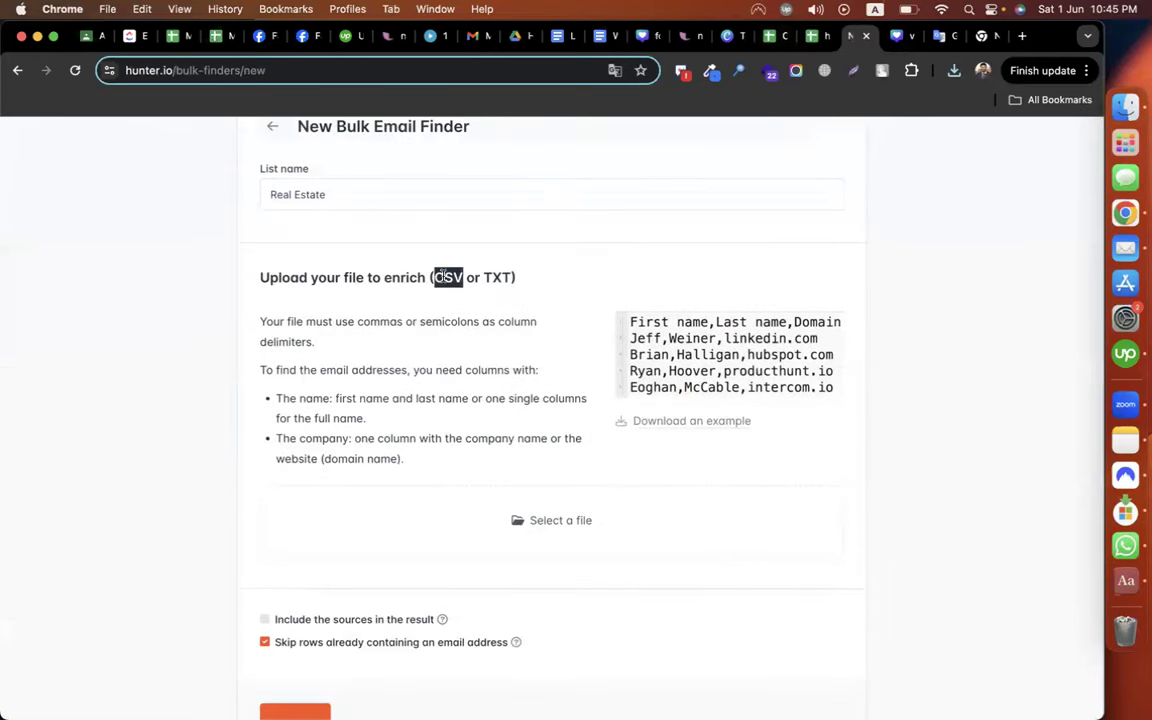
double_click(496, 277)
left_click(545, 527)
scroll(283, 469, "down", 3)
left_click(283, 469)
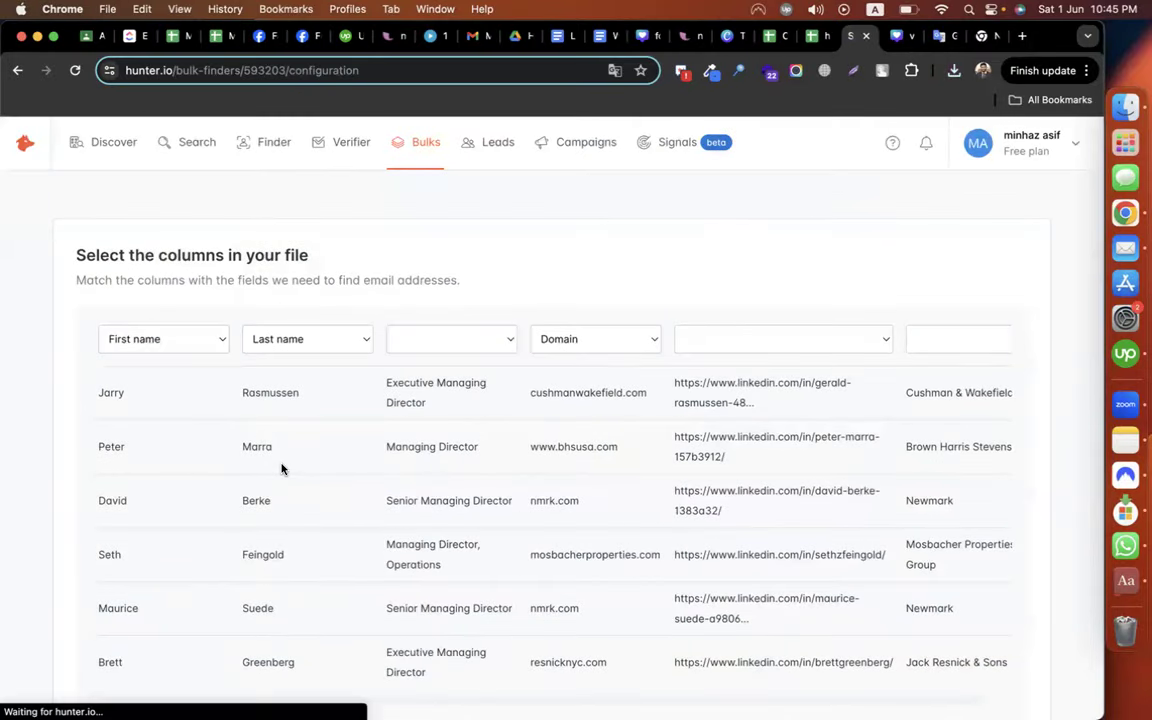
Map the columns to First name, Last name and Domain, leaving title, linkedin and company unmapped
left_click(155, 349)
left_click(155, 349)
left_click(253, 343)
left_click(255, 340)
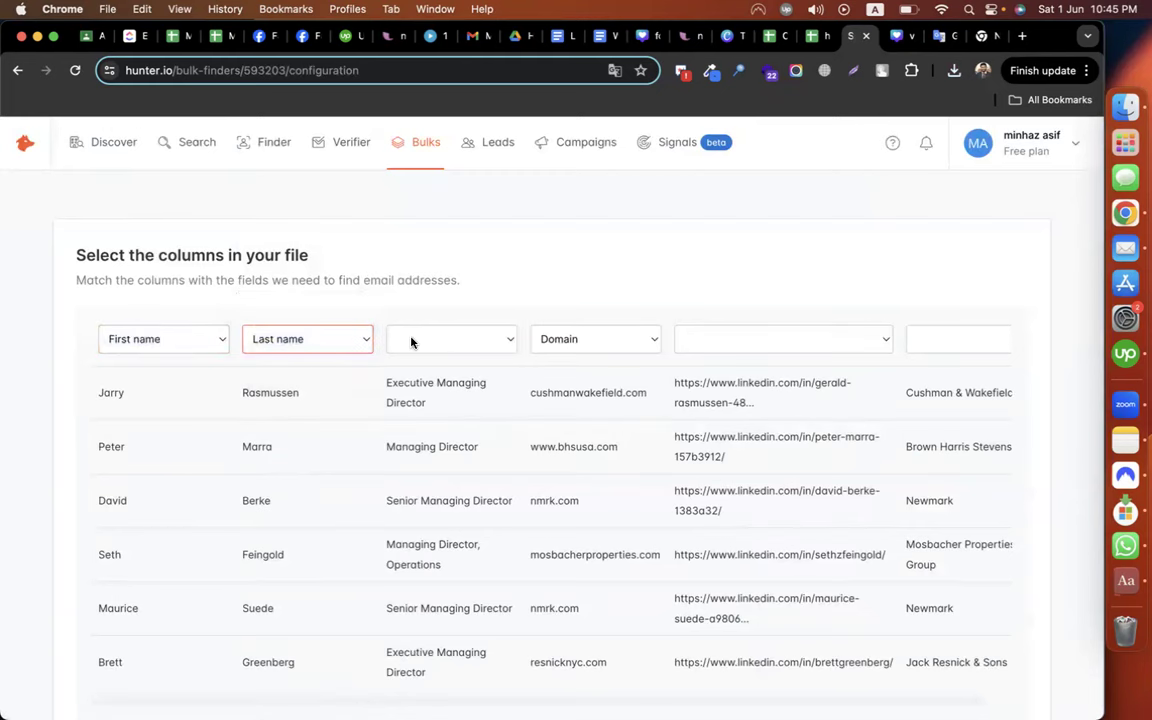
left_click(433, 345)
left_click(496, 293)
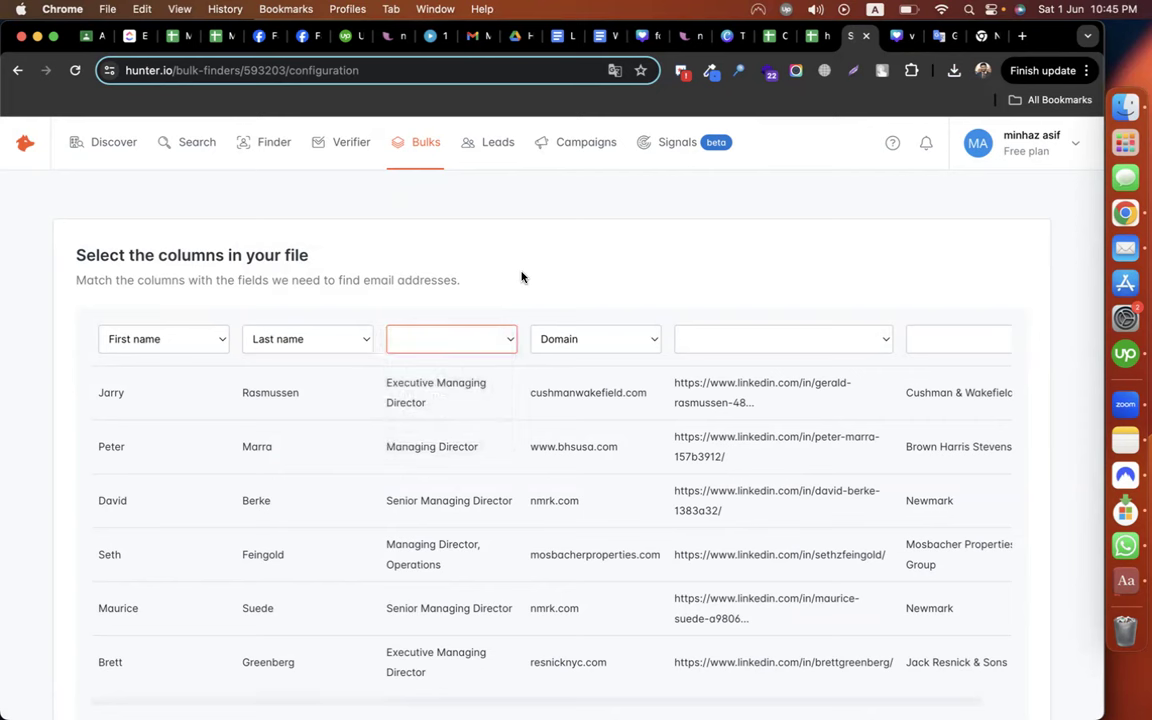
left_click(456, 342)
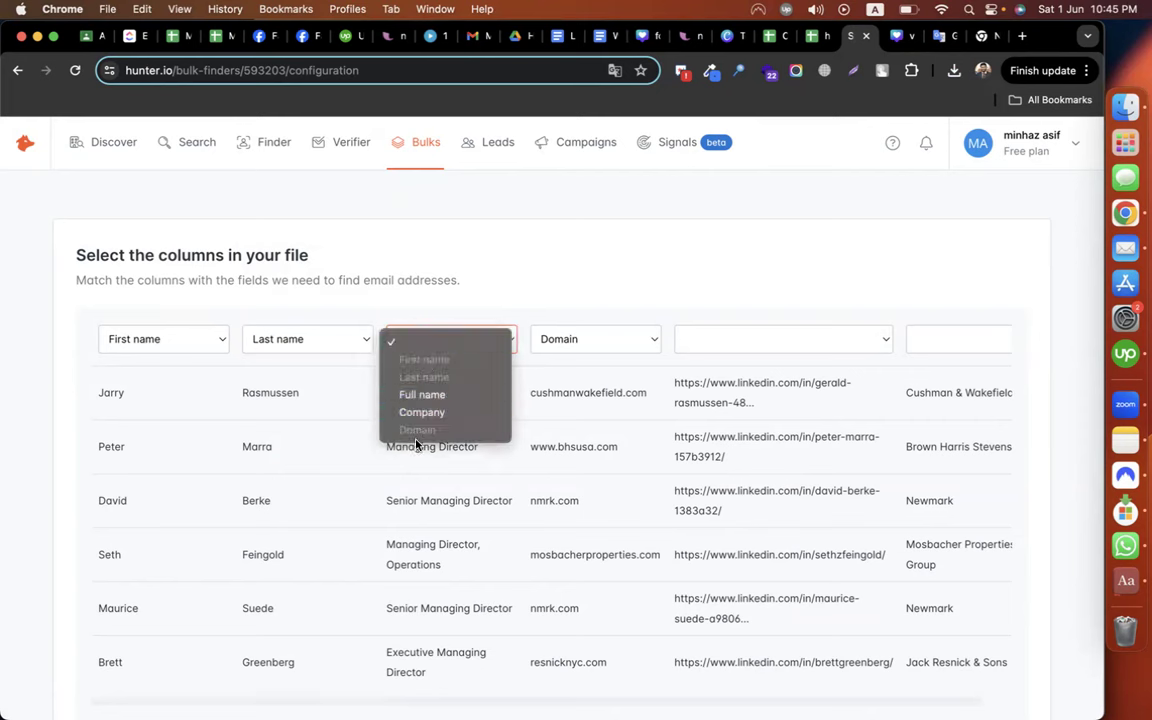
left_click(571, 287)
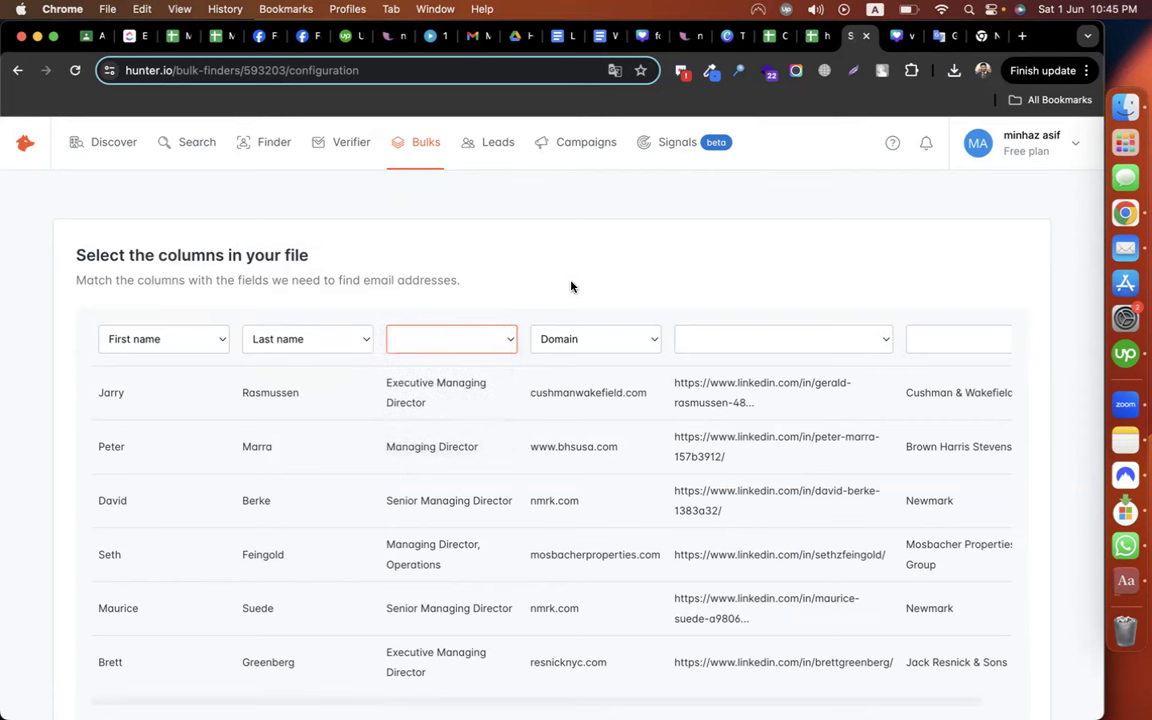
left_click(746, 342)
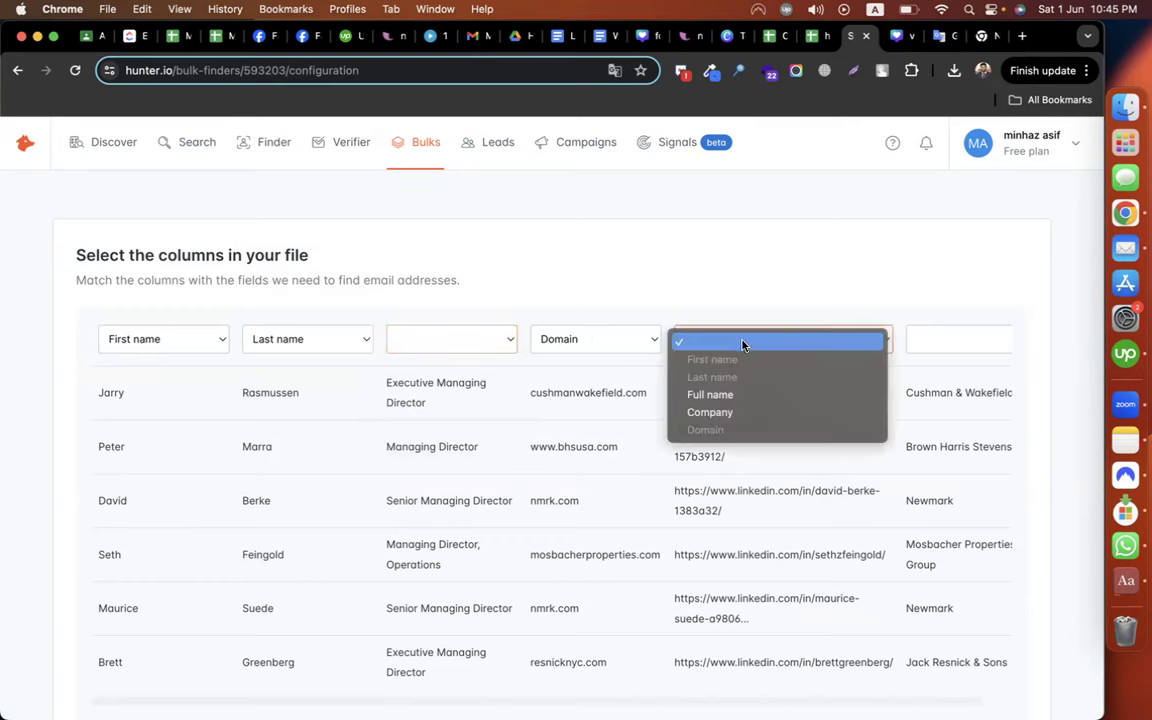
left_click(766, 270)
left_click(934, 335)
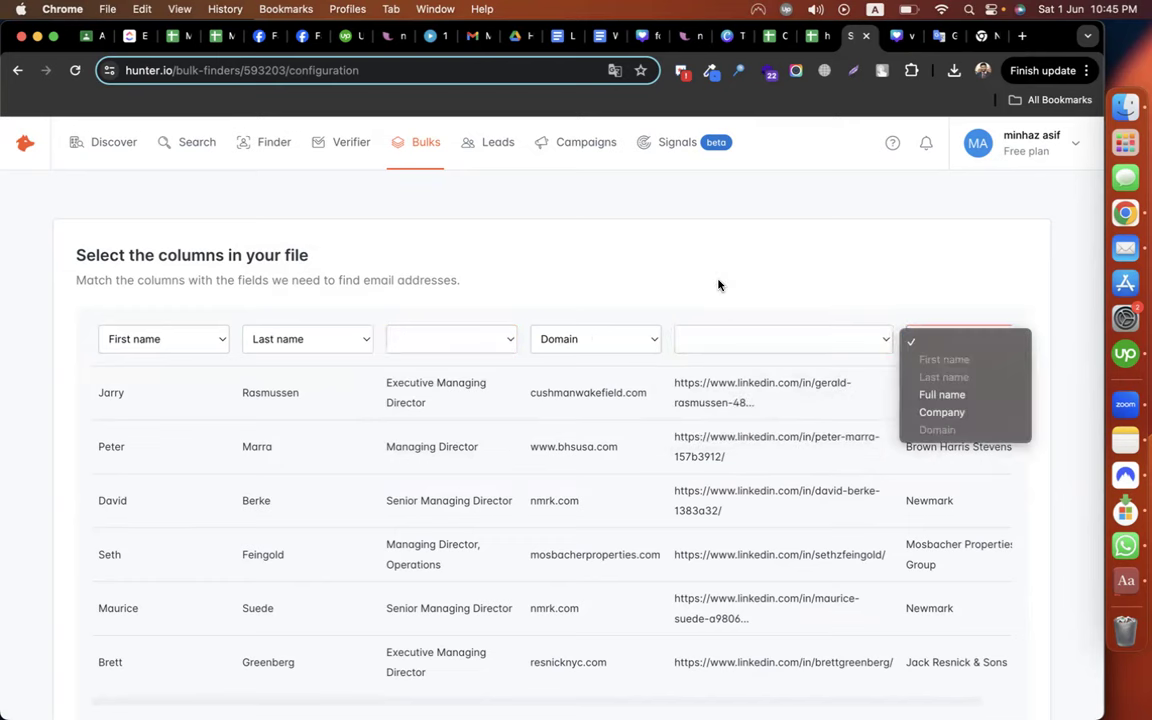
left_click(717, 285)
Validate the mapping to launch the 6-row Real Estate bulk search
scroll(717, 285, "down", 5)
scroll(717, 285, "up", 3)
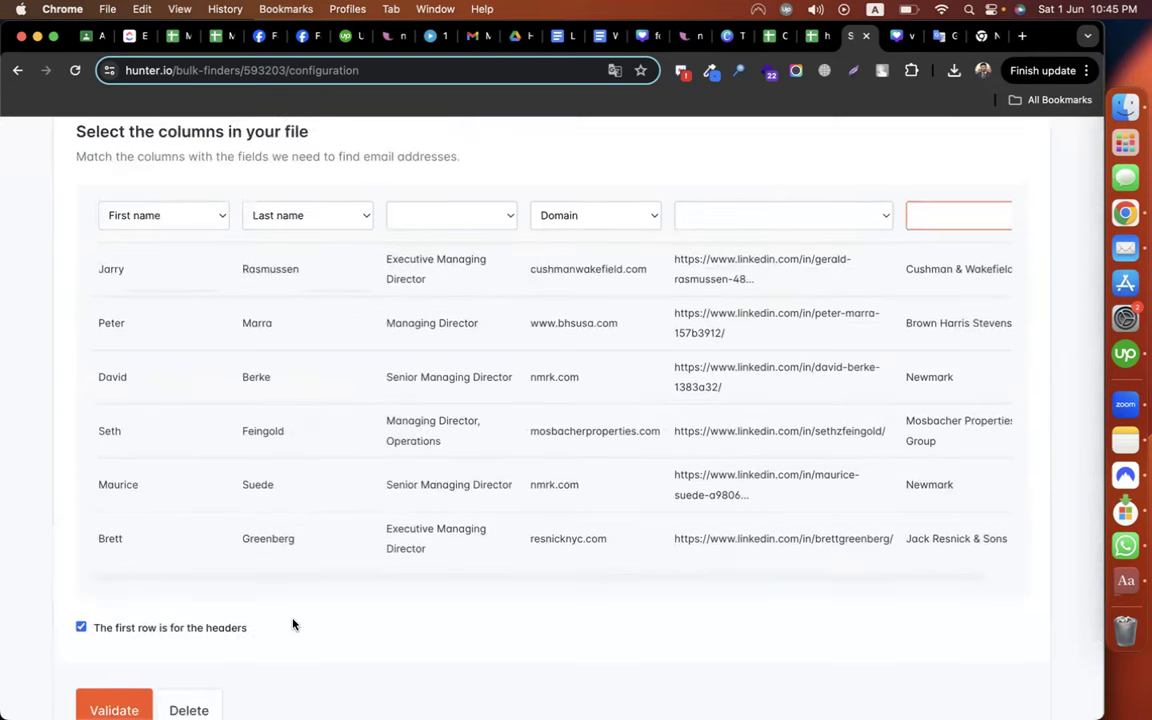
scroll(293, 622, "down", 2)
scroll(293, 622, "up", 5)
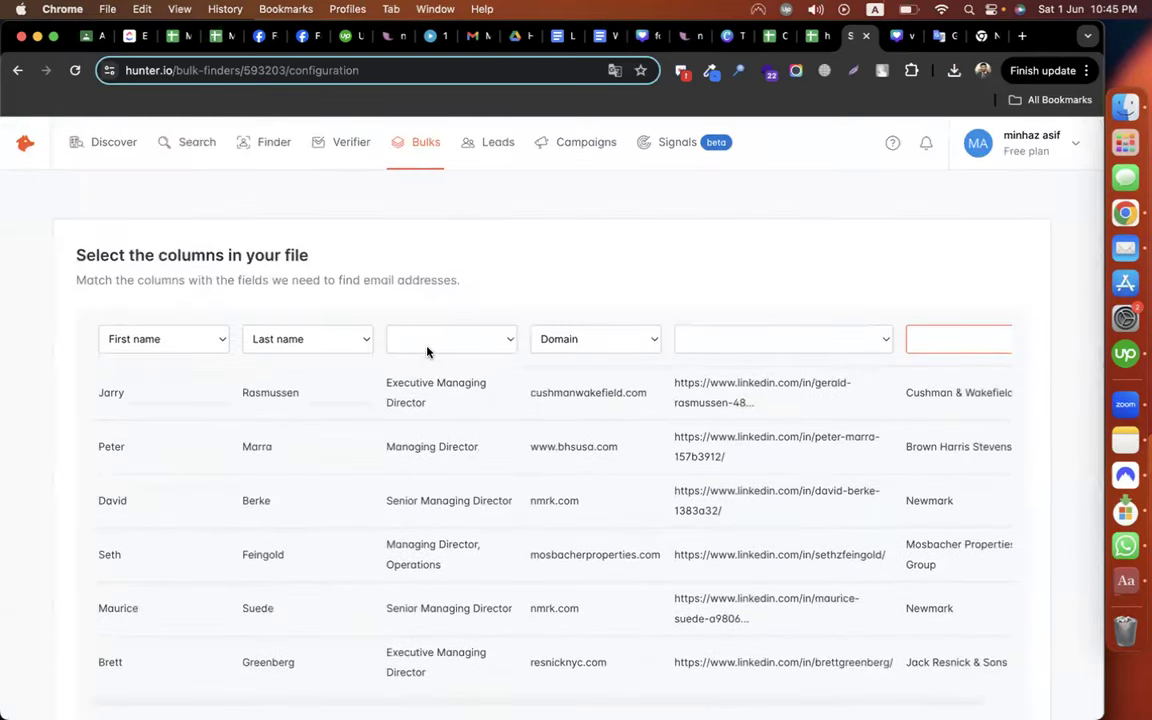
scroll(360, 496, "down", 5)
left_click(113, 630)
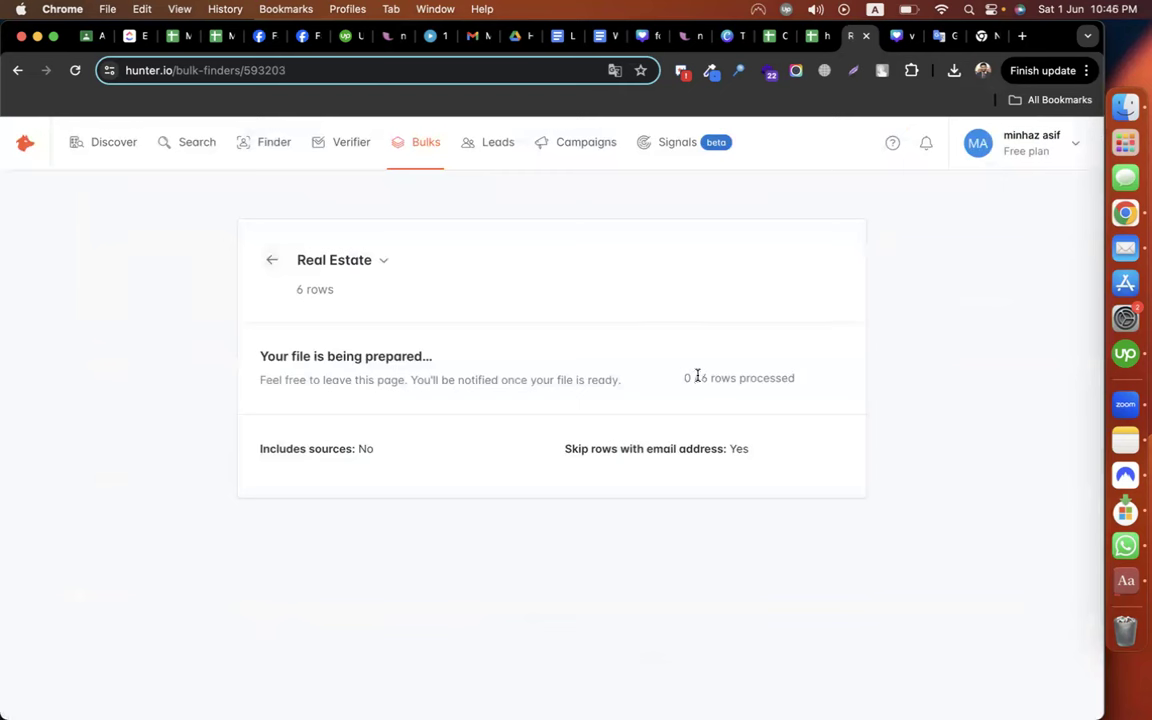
Confirm the bulk has processed 5 of 6 rows and check the remaining search quota
left_click_drag(718, 378, 854, 386)
left_click(915, 378)
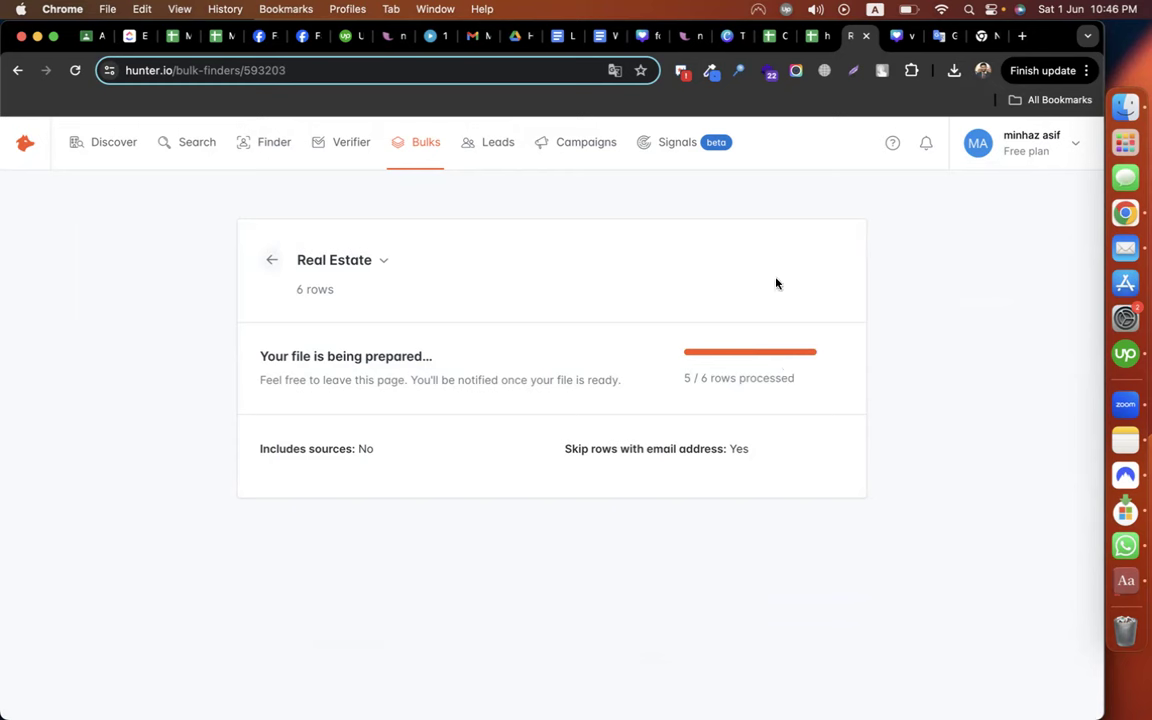
left_click(1003, 147)
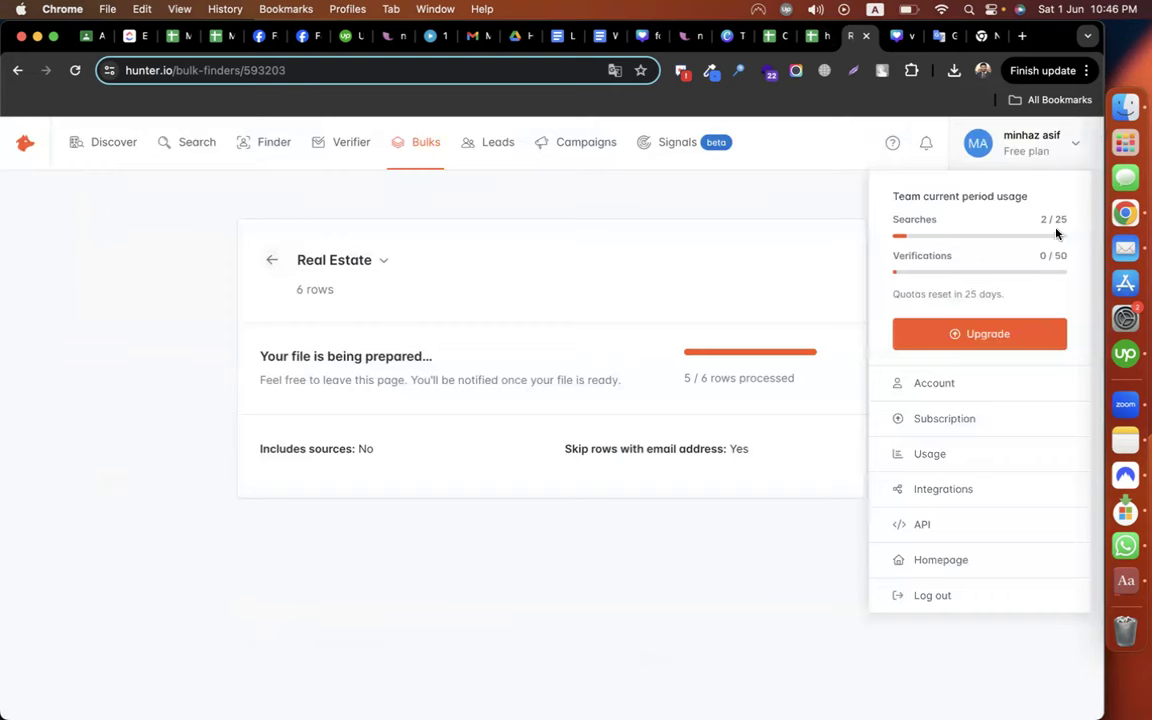
left_click(774, 200)
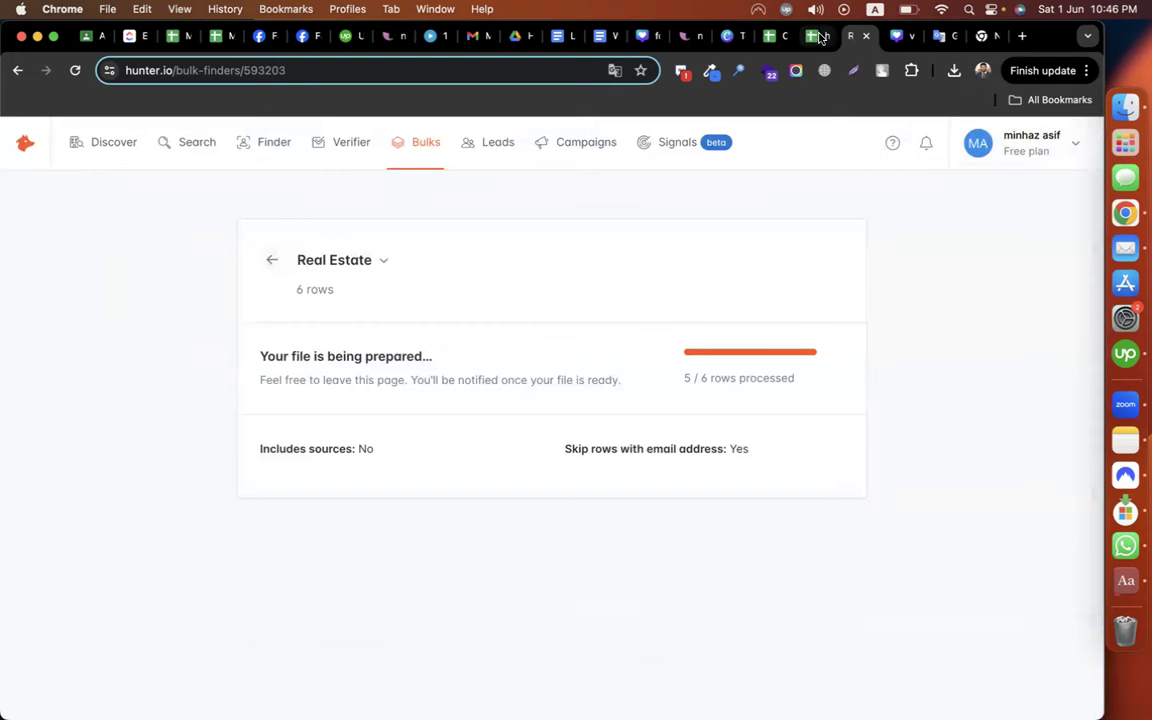
Return to the CMBD-Zoominfo Assignment 02 lead spreadsheet
left_click(816, 36)
left_click(770, 36)
scroll(729, 457, "down", 8)
scroll(728, 457, "up", 10)
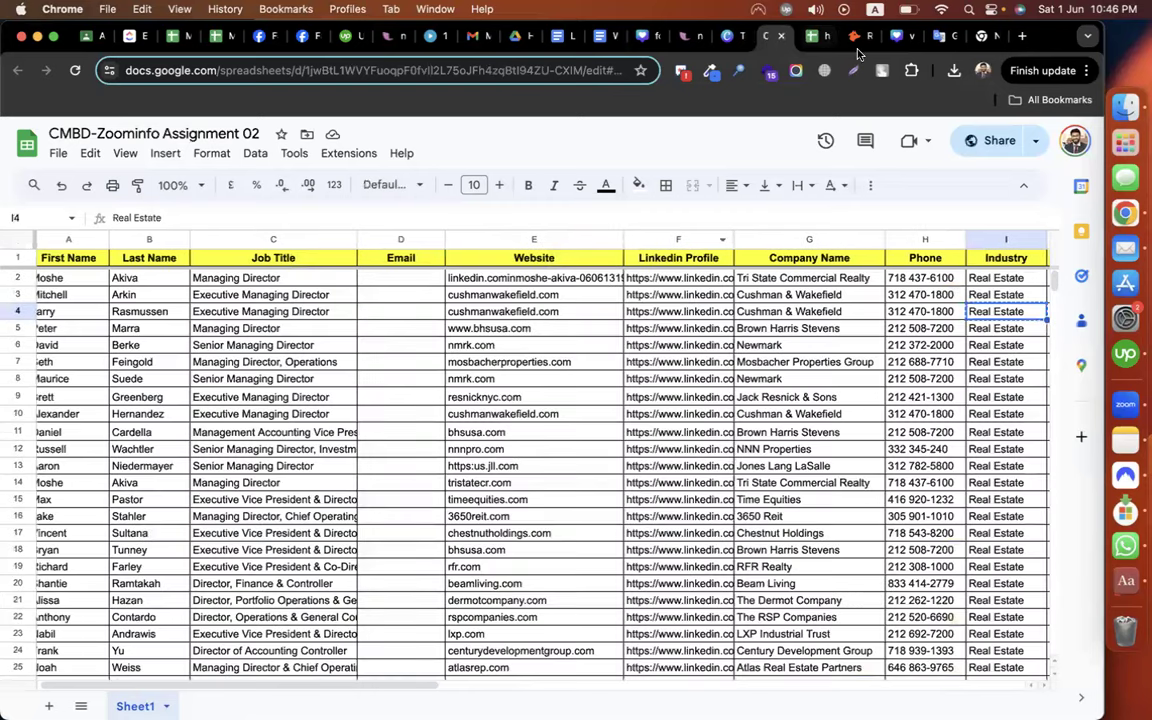
Check the Real Estate bulk progress, then go back to the CMBD-Zoominfo Assignment 02 sheet
left_click(818, 36)
left_click(855, 36)
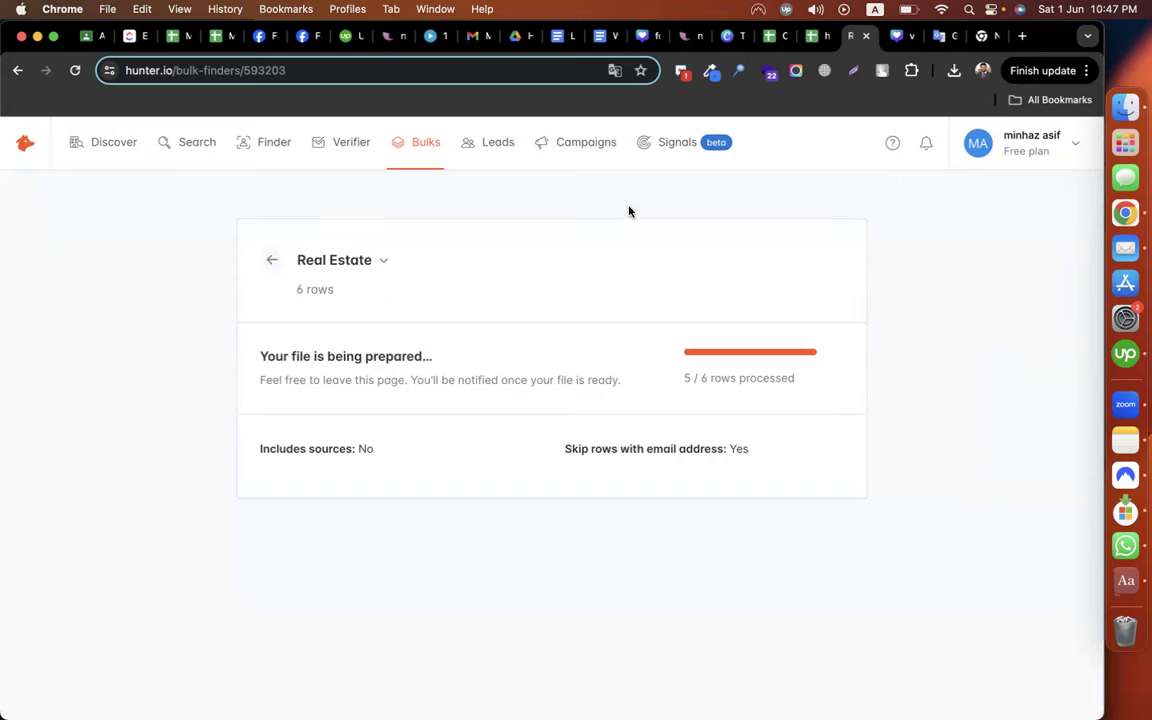
left_click(768, 35)
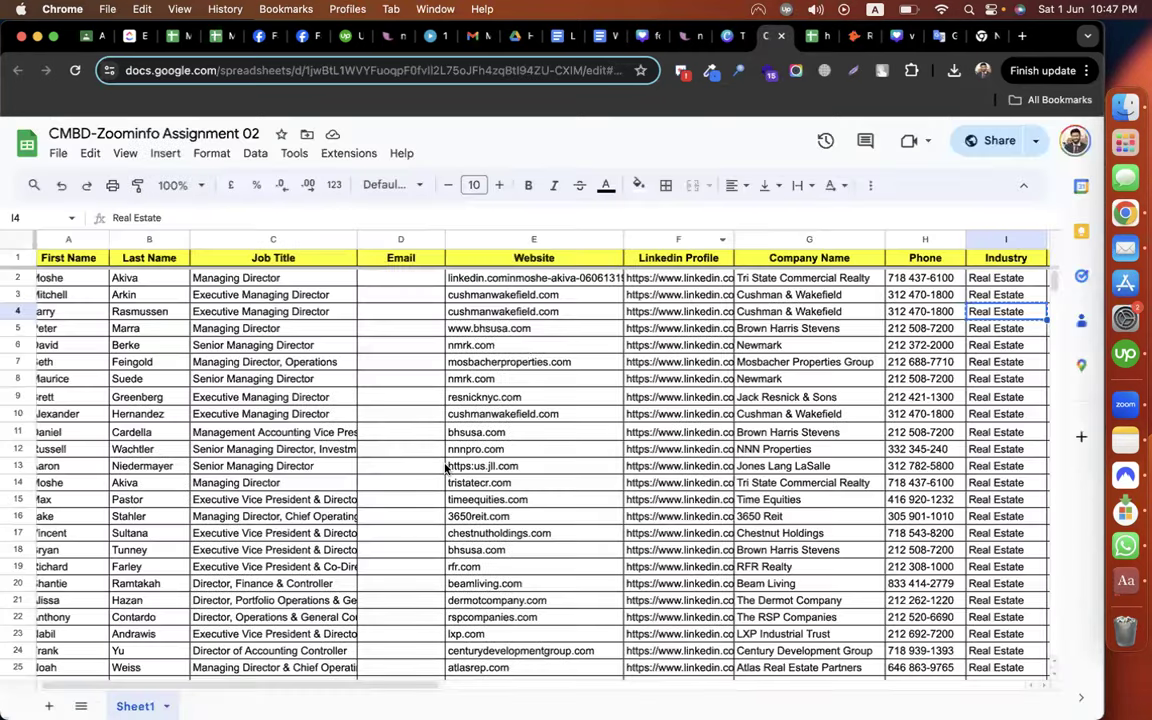
scroll(446, 468, "down", 1)
scroll(433, 467, "up", 1)
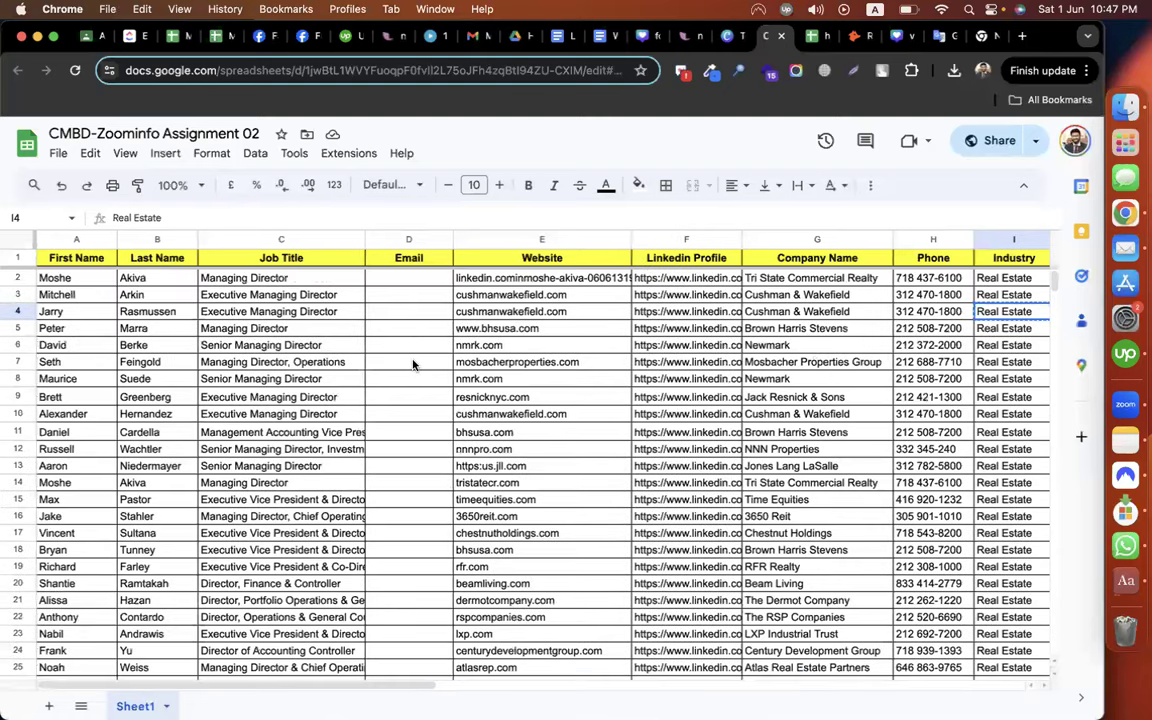
Review the sheet's header row and Freeze options, then view the bulk results showing 4 emails found
left_click(413, 365)
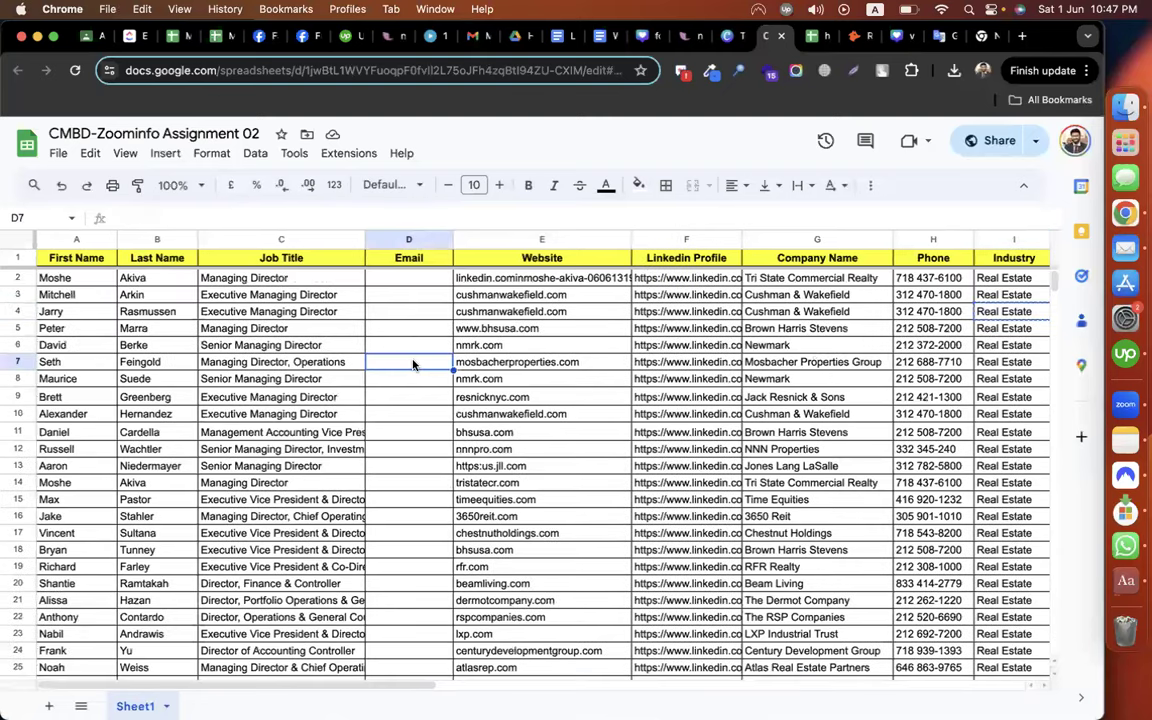
left_click(18, 257)
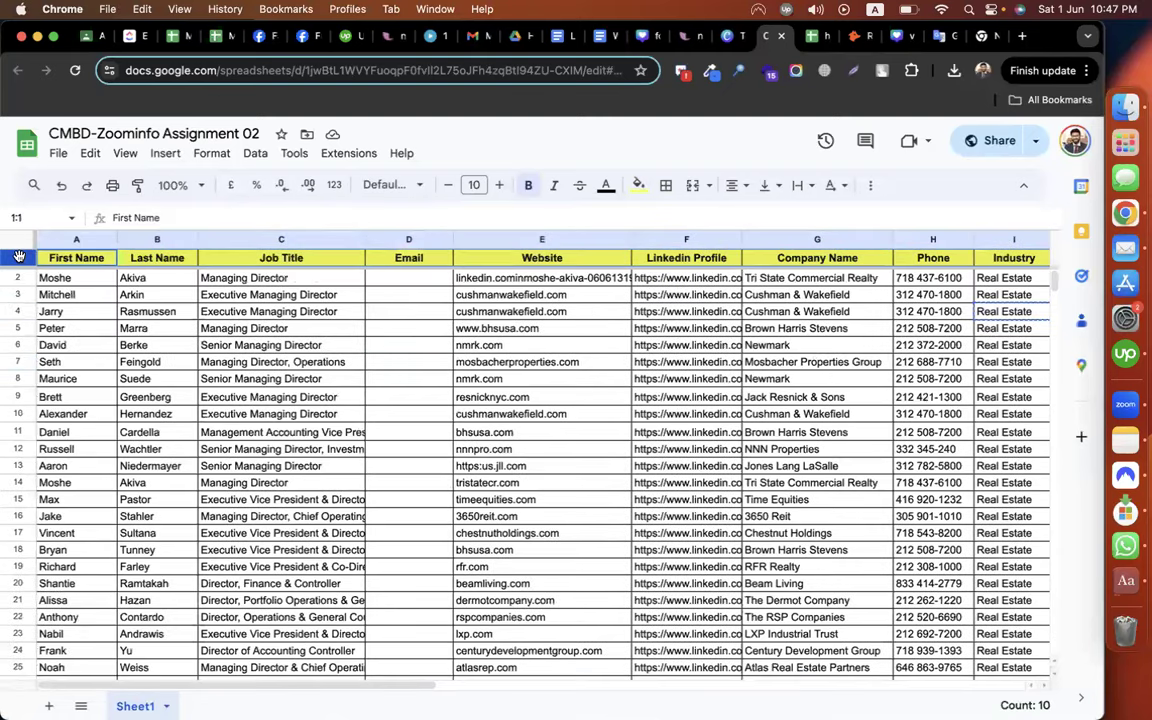
left_click(1022, 186)
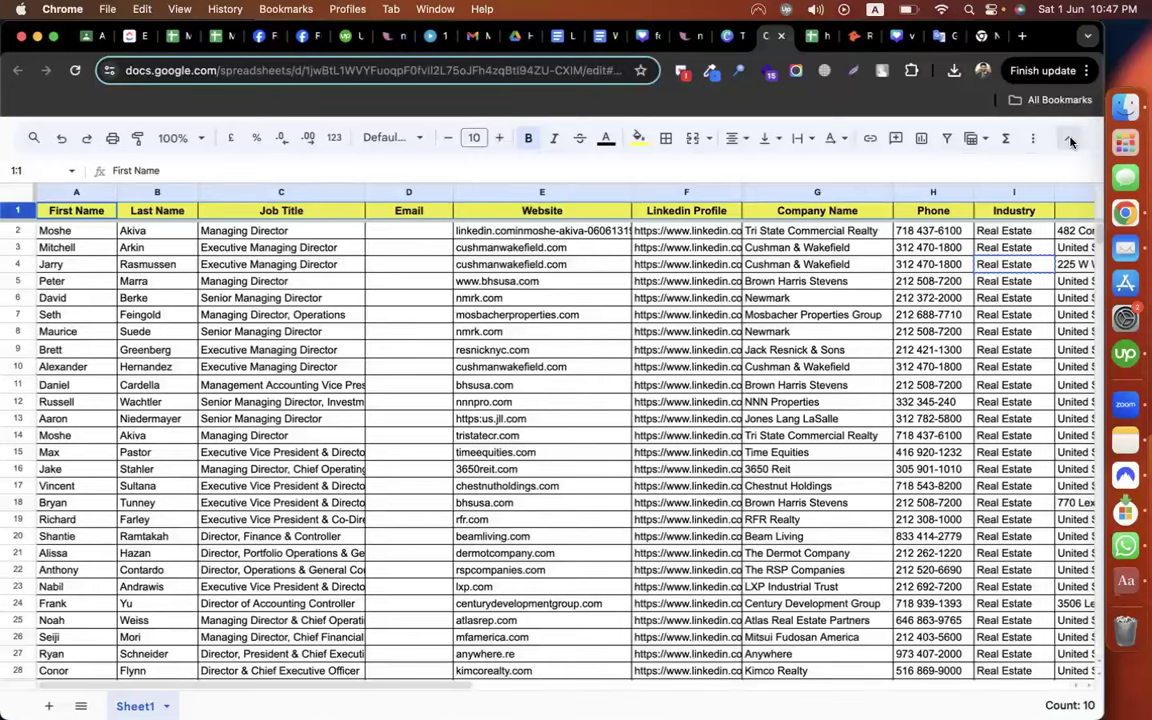
left_click(1070, 143)
left_click(124, 153)
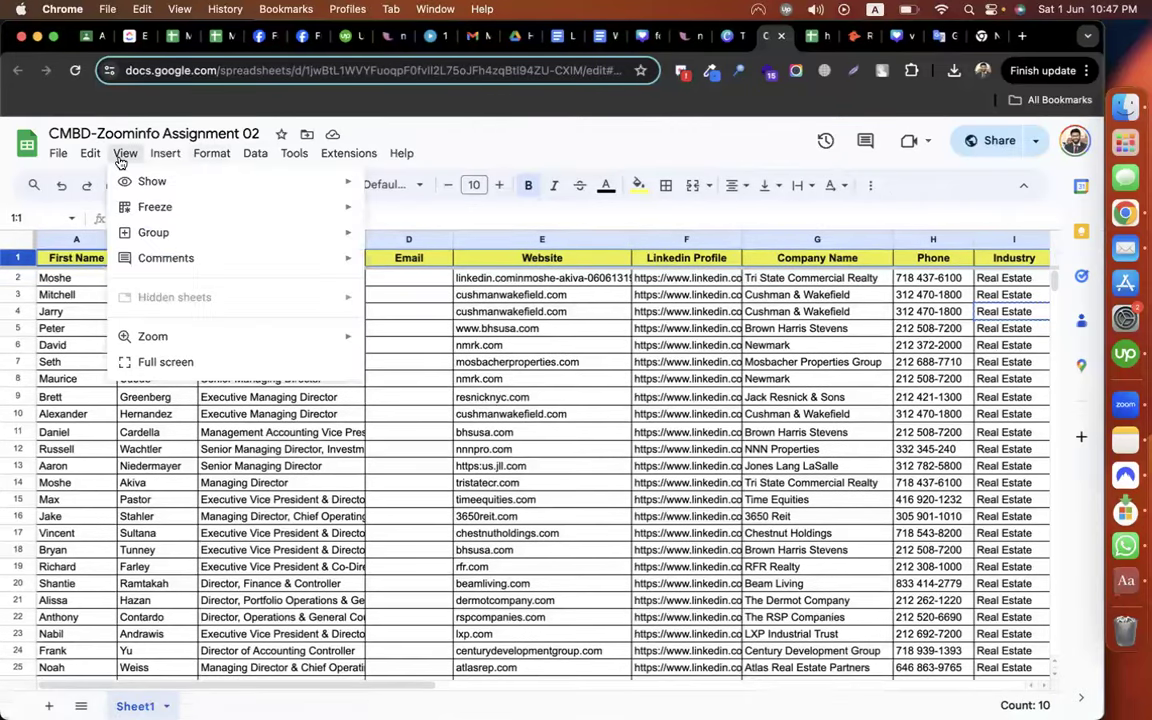
mouse_move(185, 206)
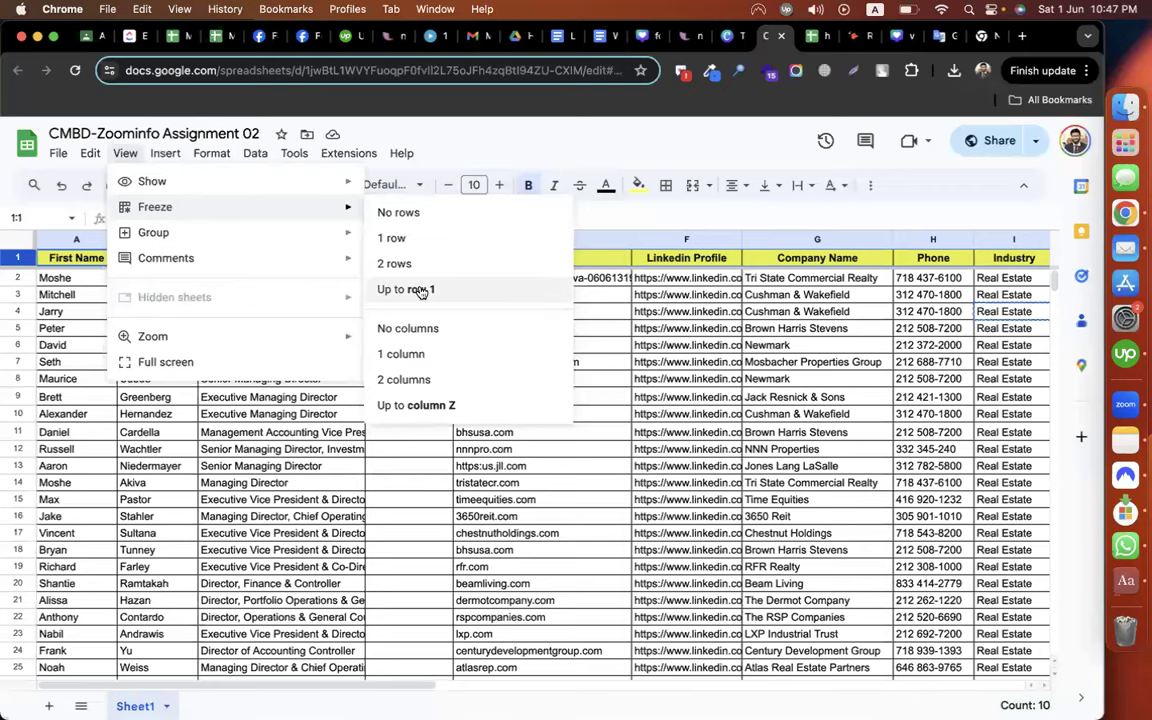
left_click(556, 516)
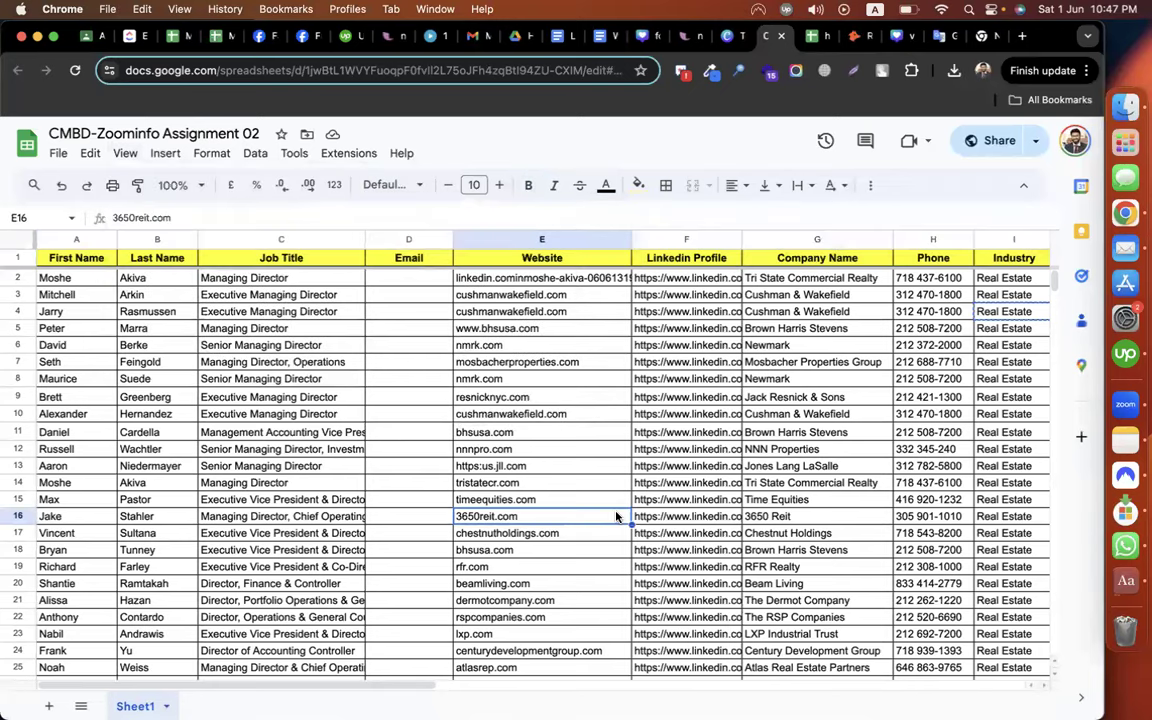
left_click(852, 37)
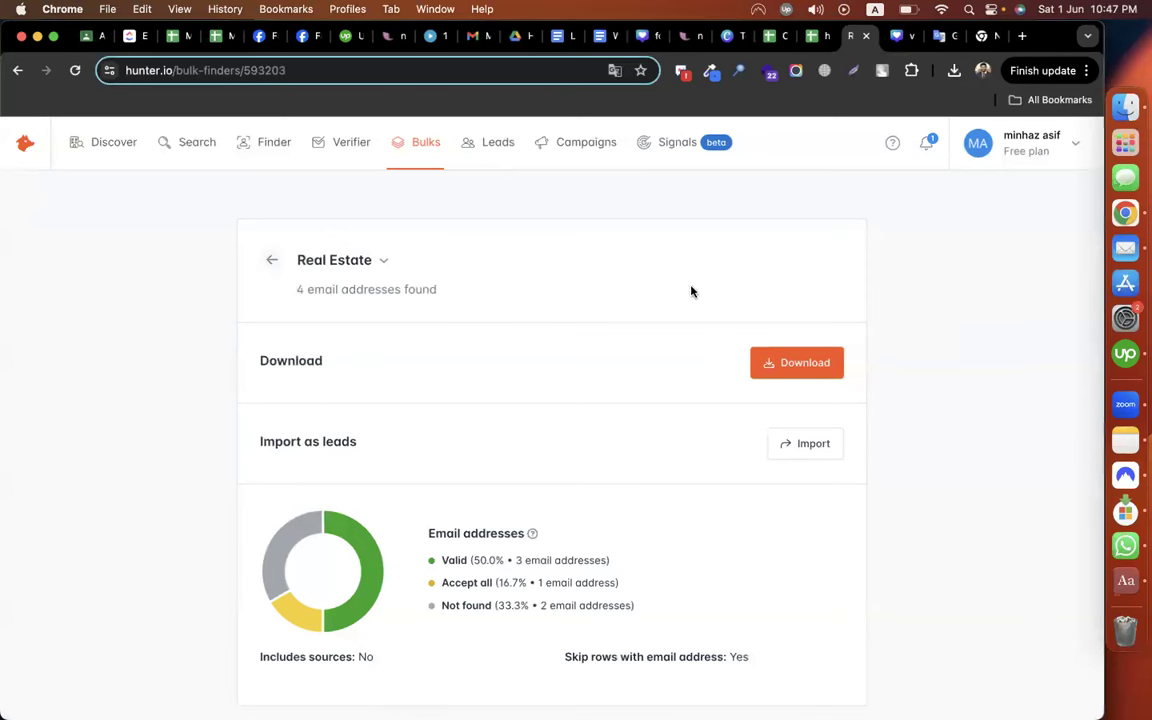
Download the Real Estate bulk results as a valid-only CSV into Downloads
scroll(987, 446, "down", 1)
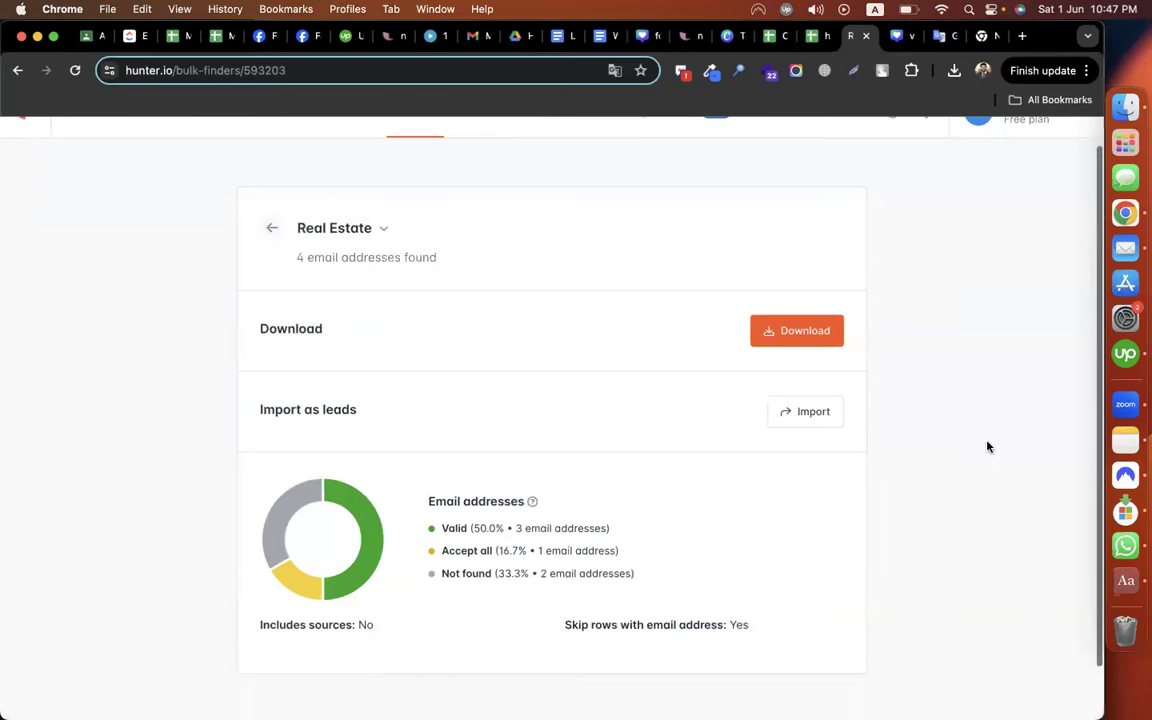
scroll(987, 446, "down", 2)
scroll(830, 375, "up", 3)
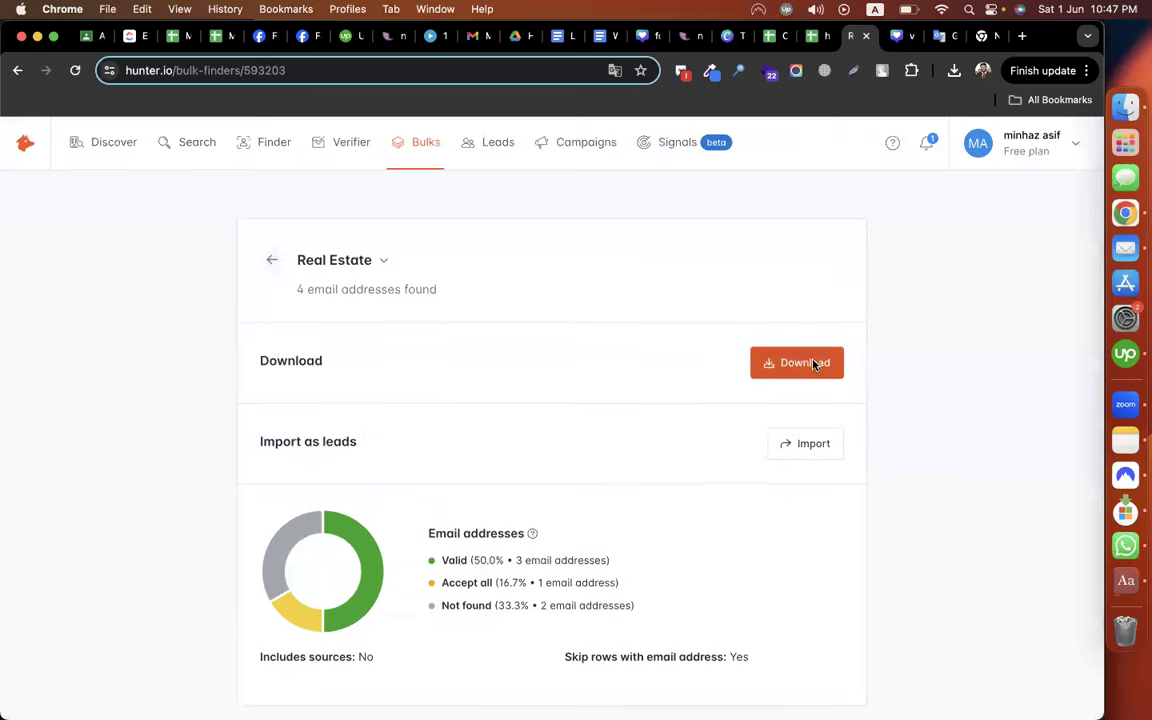
left_click(815, 364)
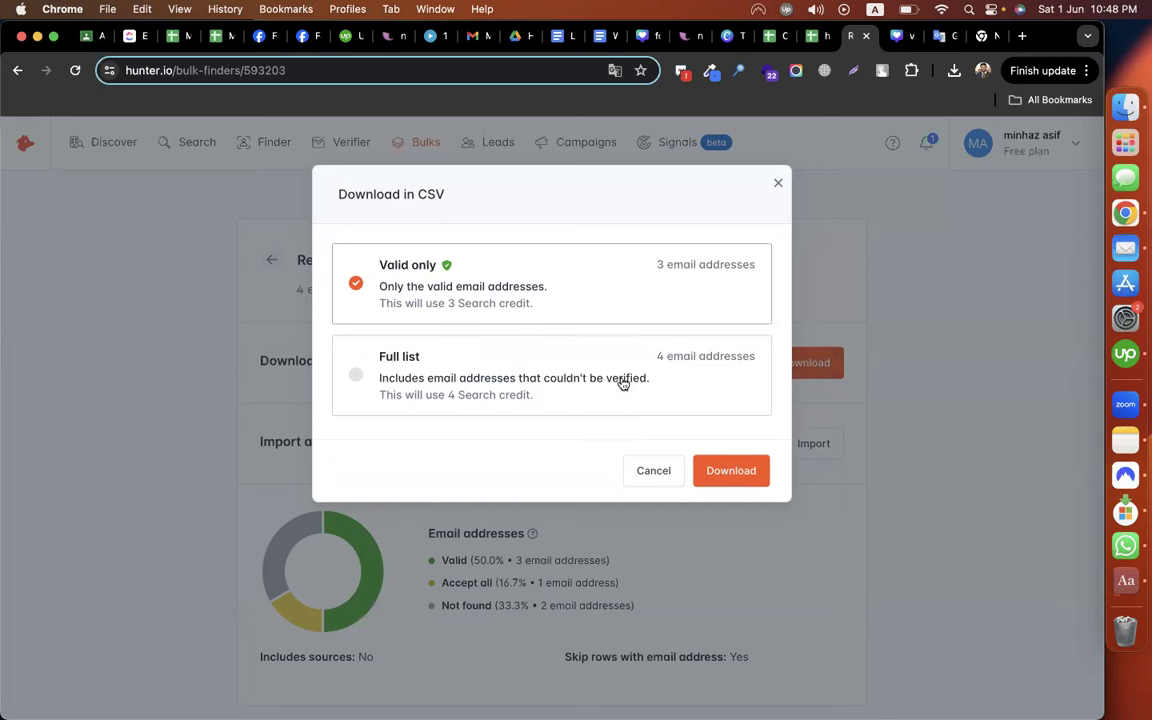
left_click(728, 458)
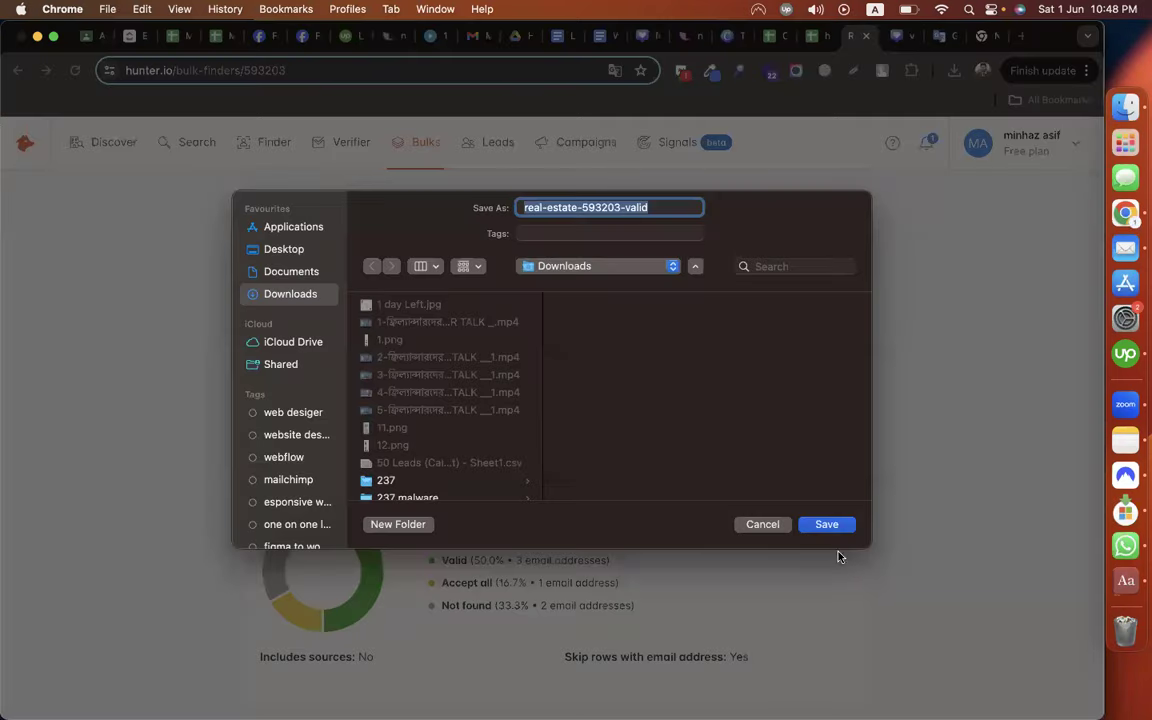
left_click(826, 524)
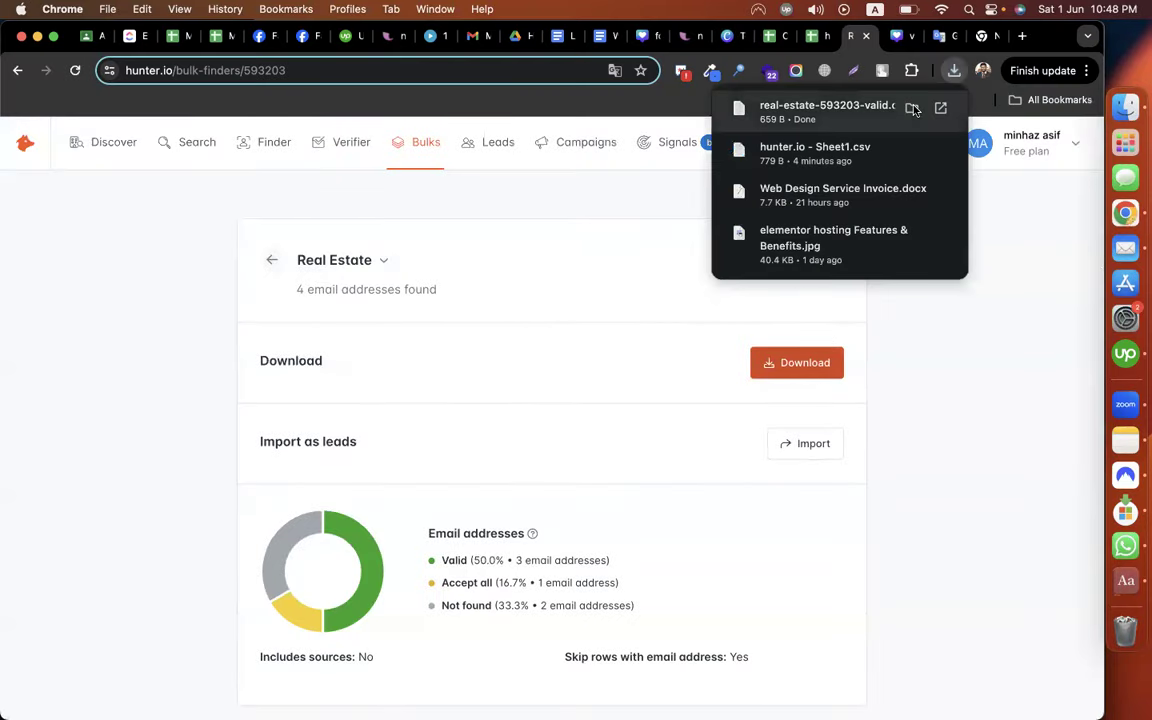
Reveal real-estate-593203-valid.csv in Finder, then go to the Google Drive tab
left_click(913, 109)
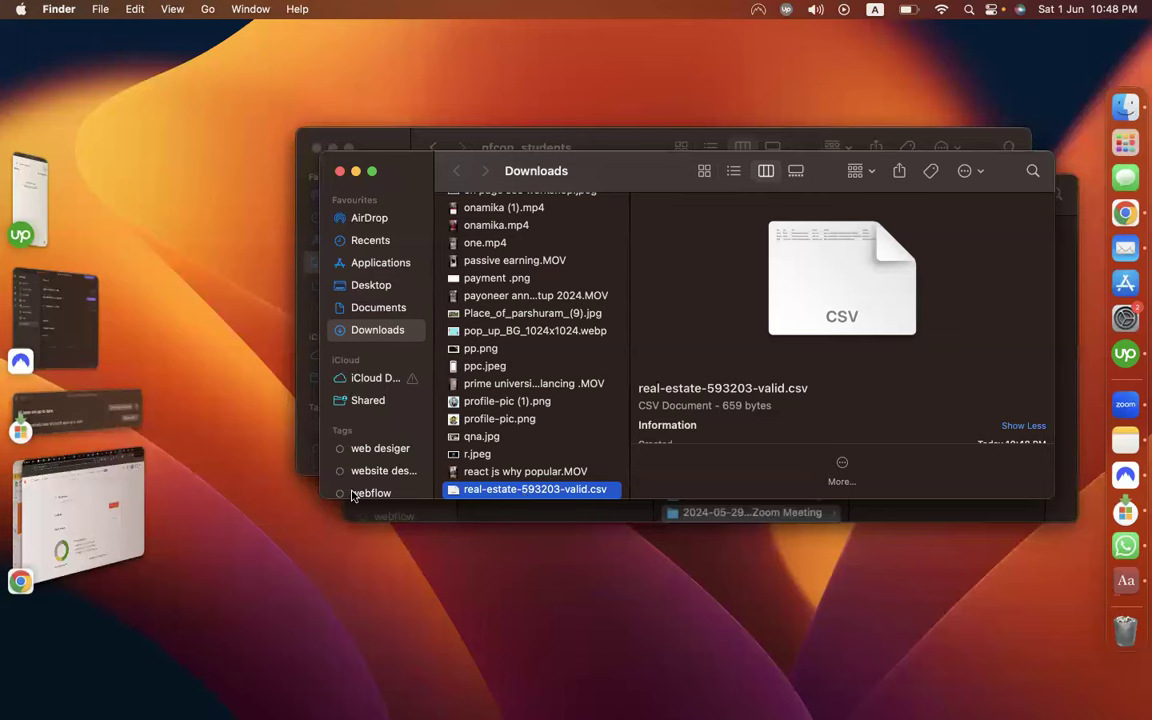
left_click(115, 469)
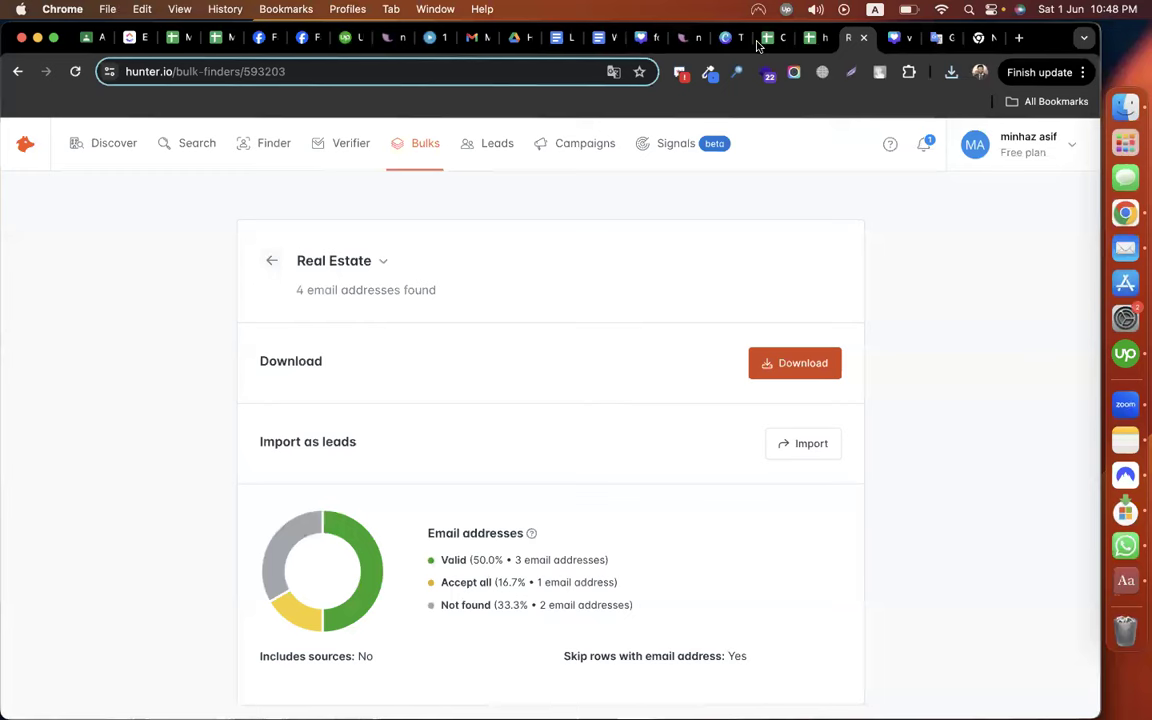
left_click(515, 37)
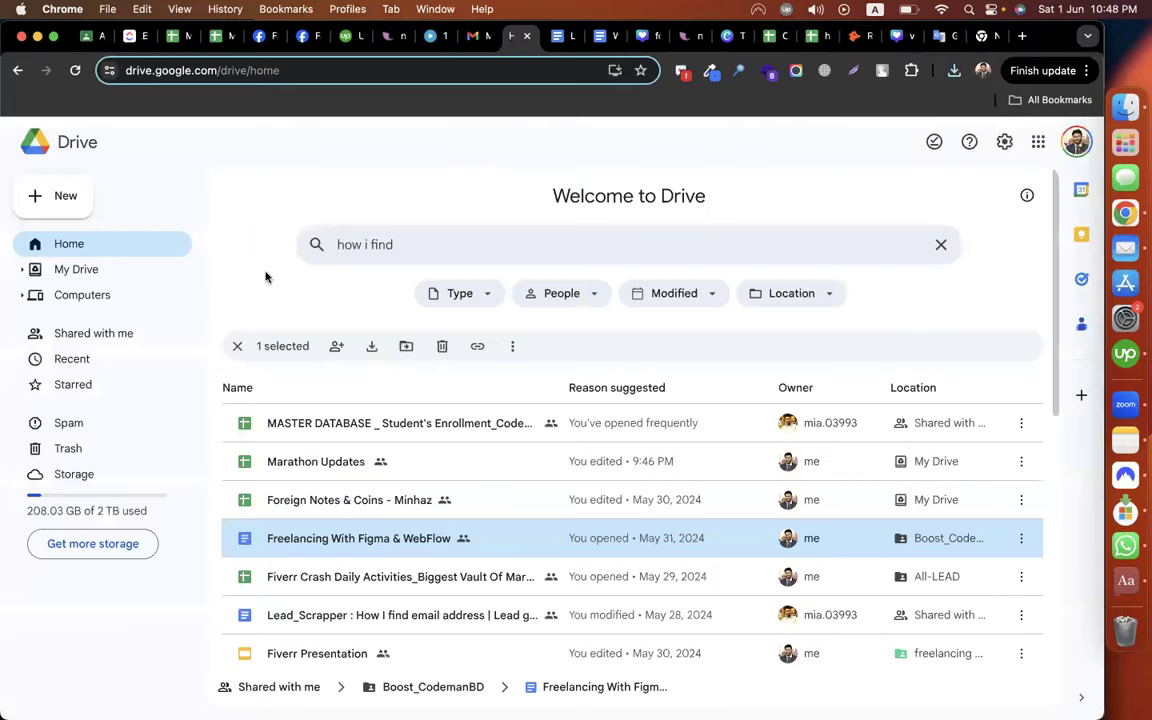
Upload real-estate-593203-valid.csv to Google Drive
left_click(69, 205)
left_click(85, 237)
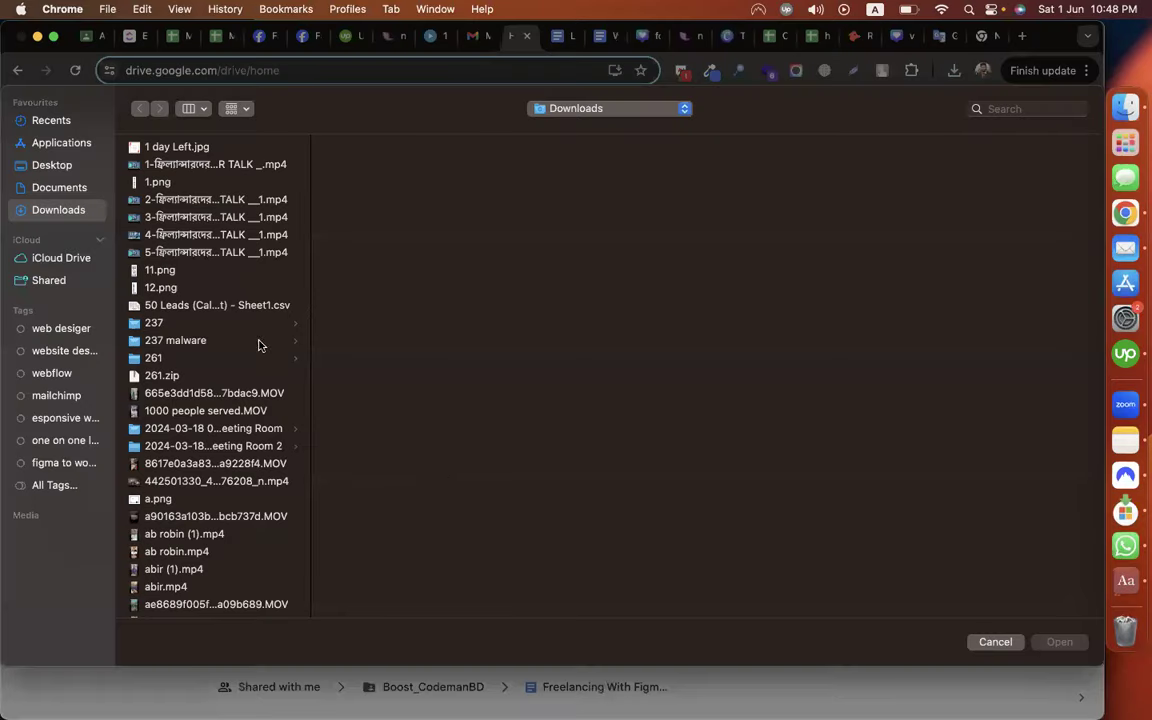
type("re")
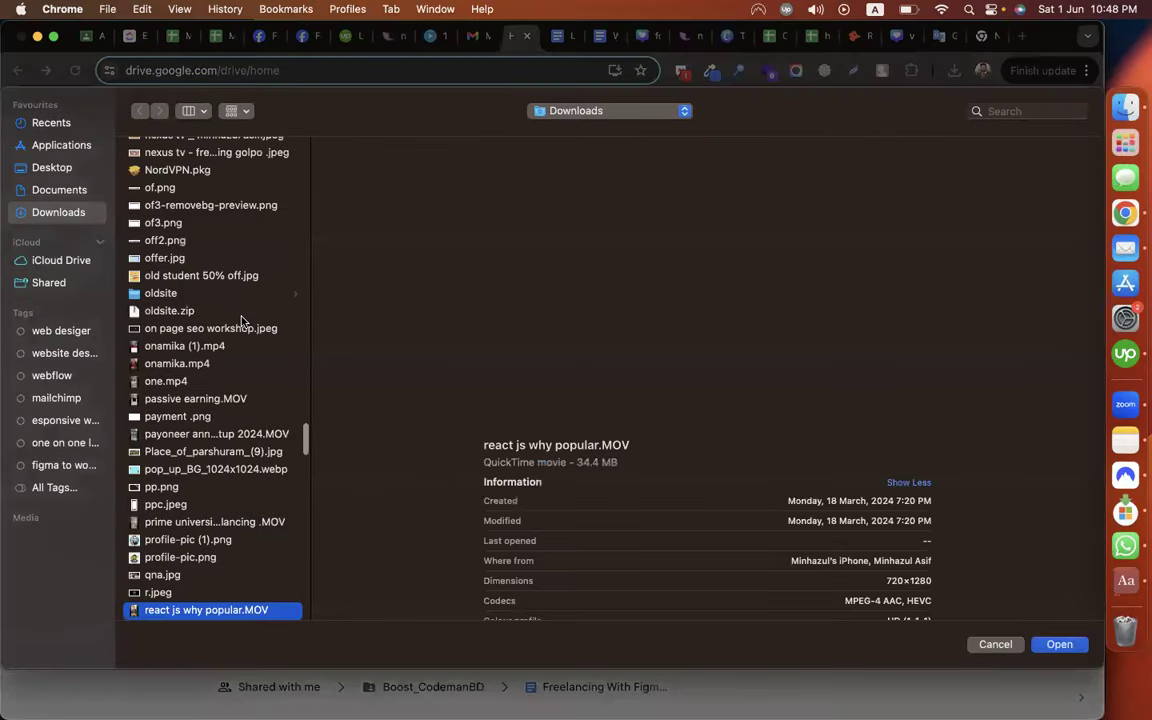
type("al")
key("Return")
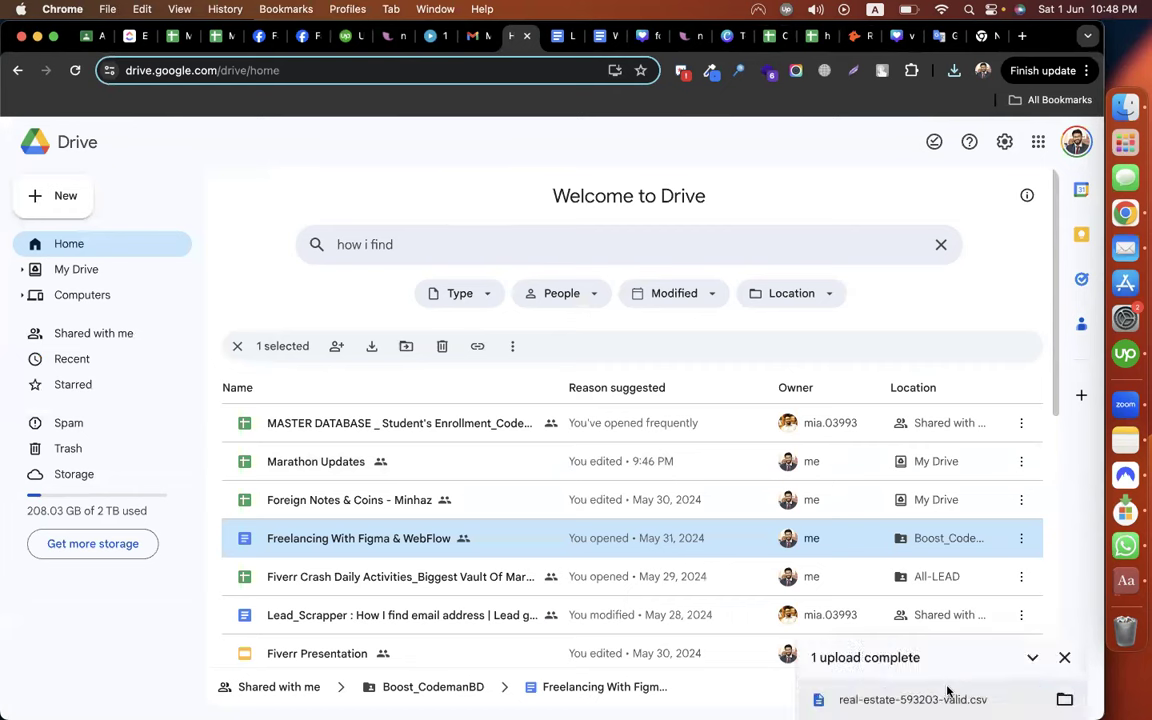
Open the uploaded CSV with Google Sheets and copy the first found email address
left_click(912, 699)
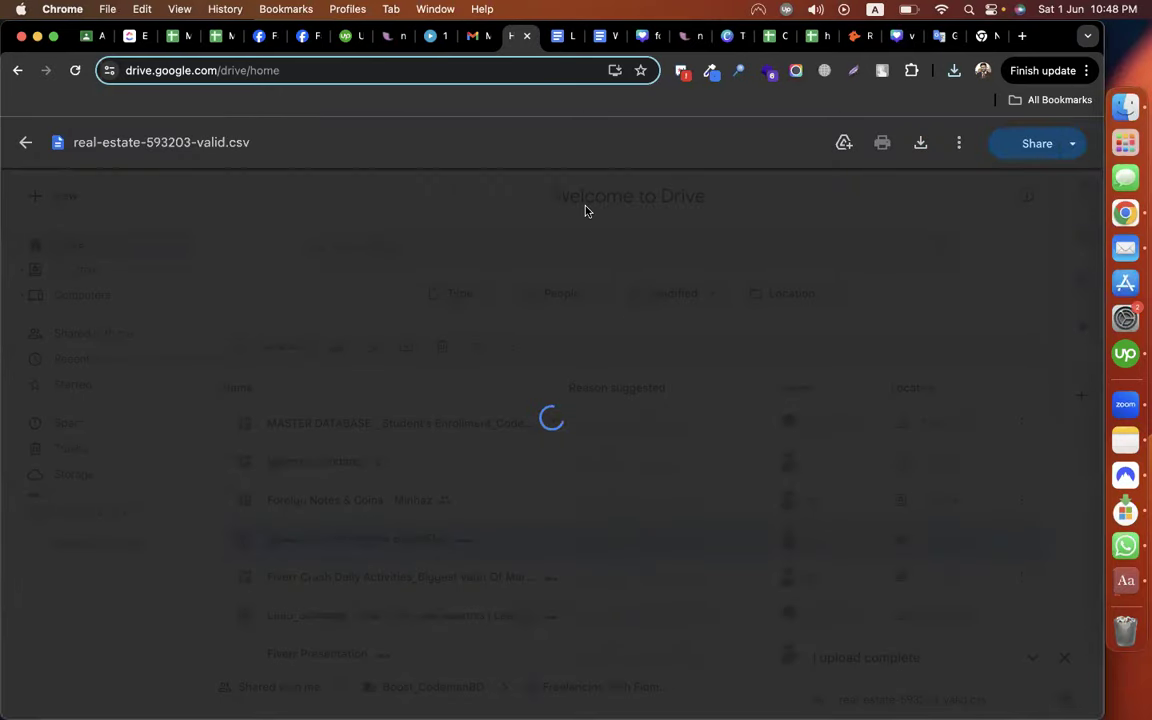
left_click(560, 152)
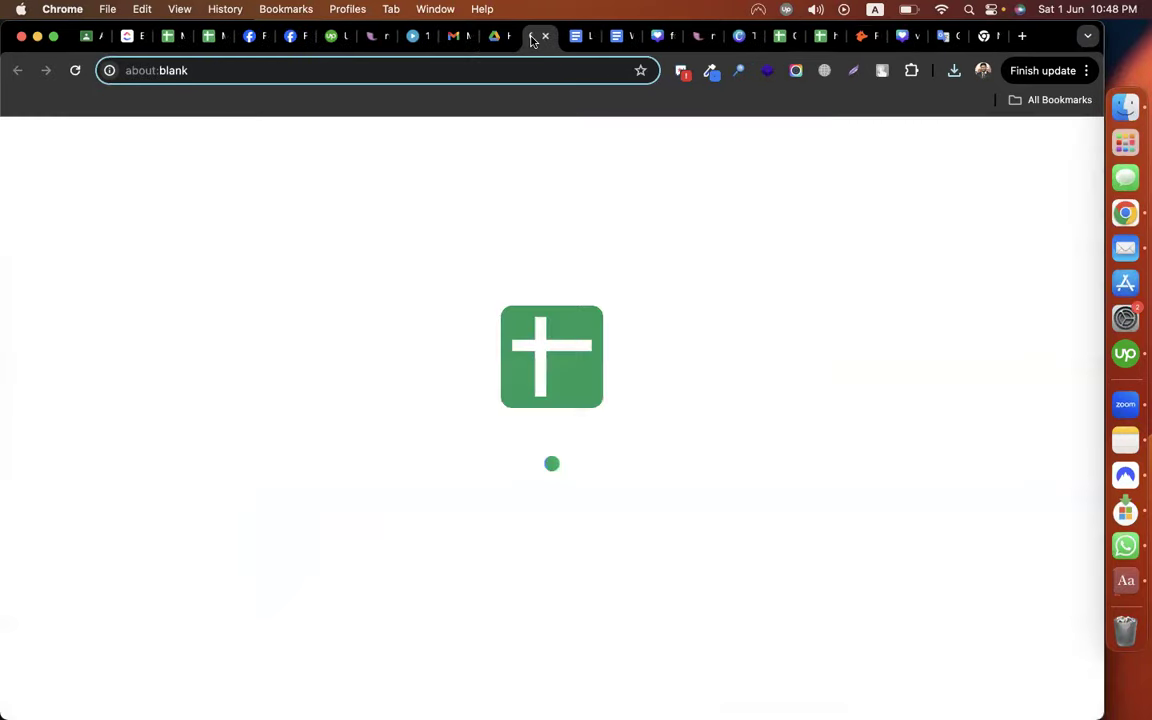
left_click_drag(534, 41, 738, 46)
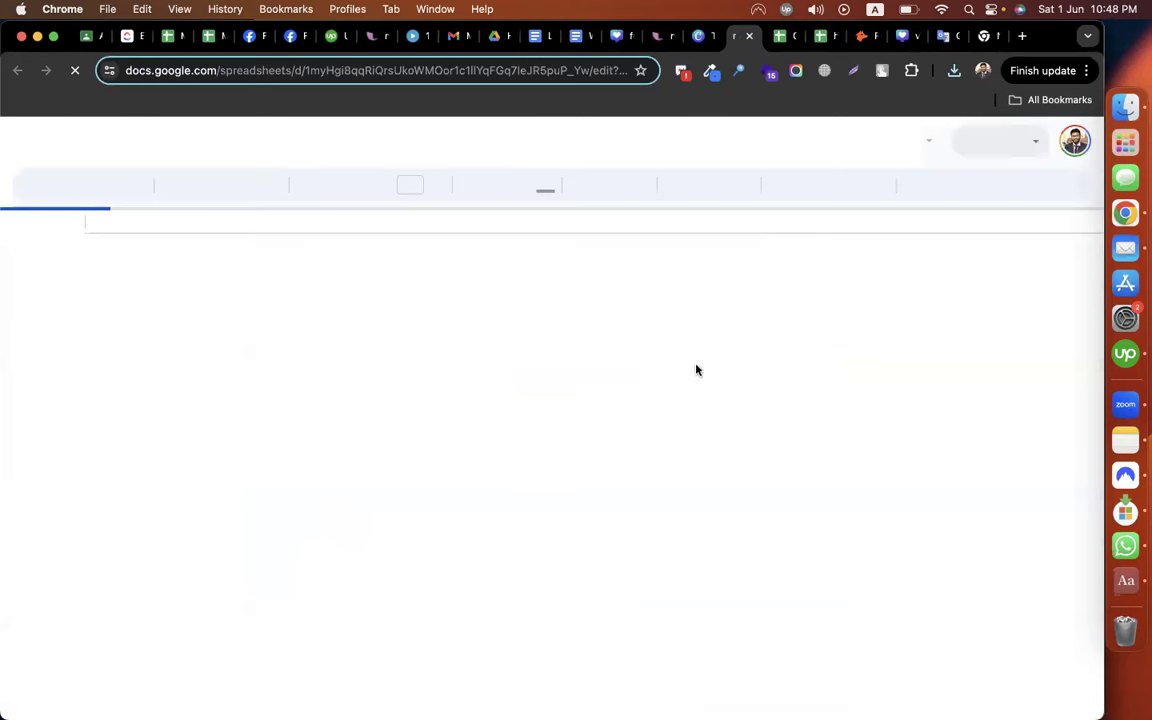
left_click(689, 413)
left_click_drag(78, 274, 157, 274)
left_click(583, 279)
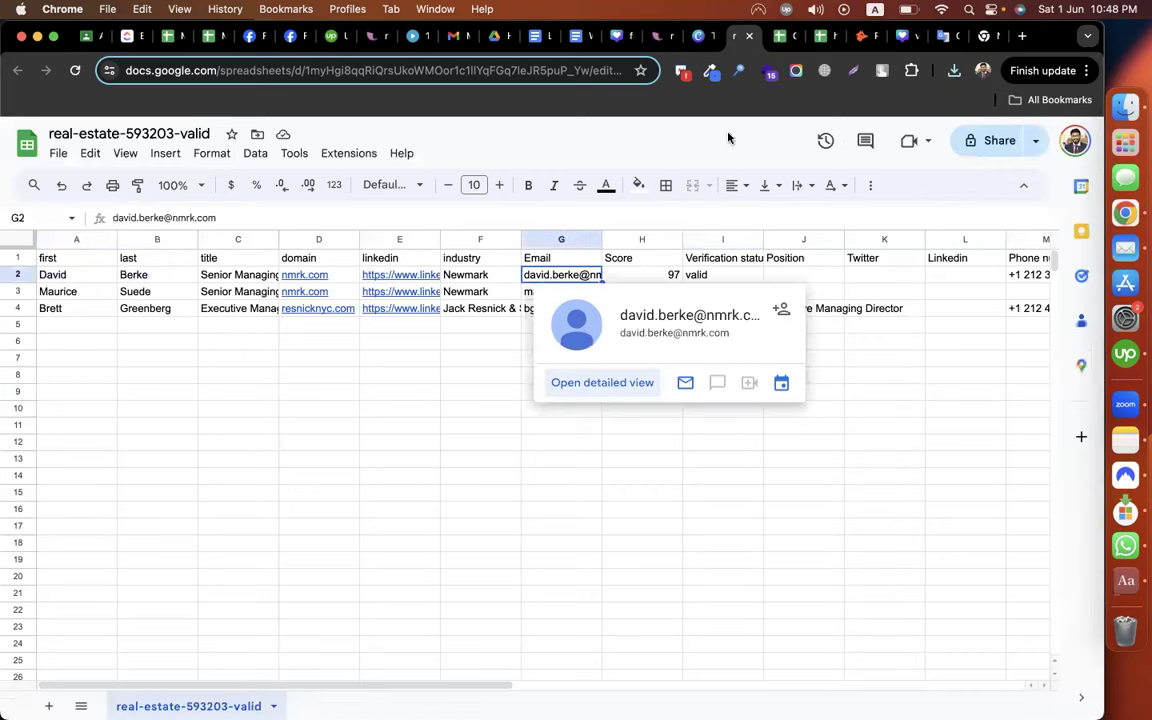
key("cmd+c")
Paste the first found email into D6 and the second into D8 of the lead sheet
key("ctrl+Tab")
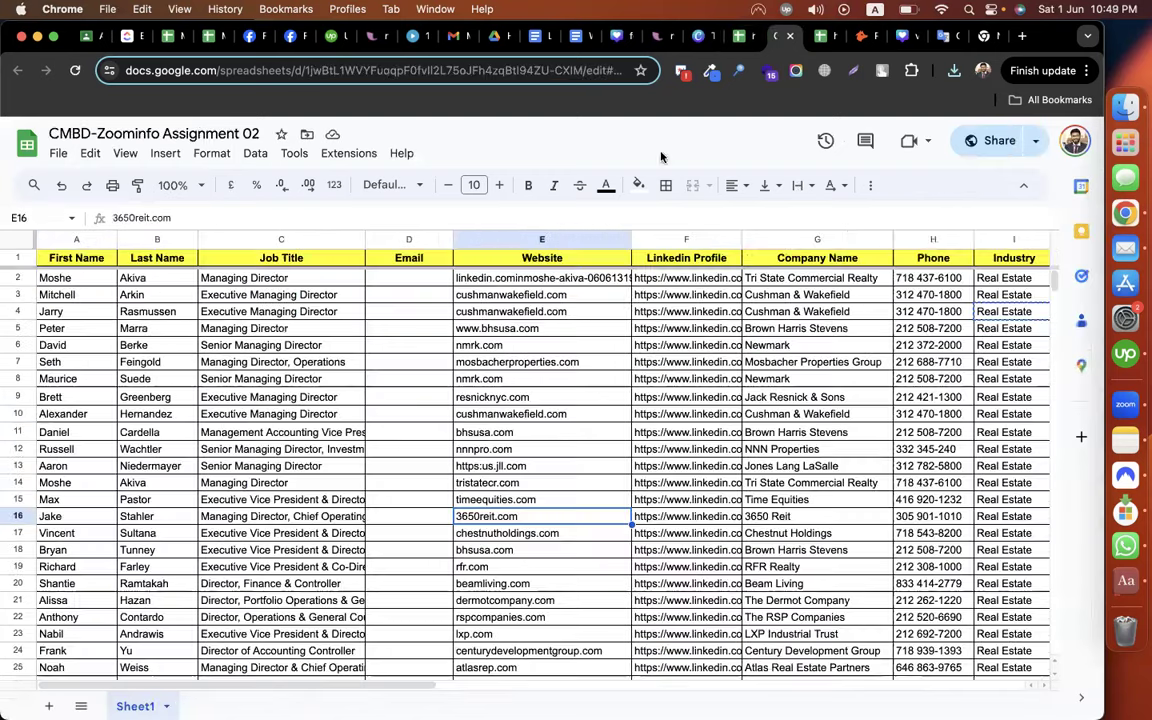
left_click(395, 345)
key("cmd+v")
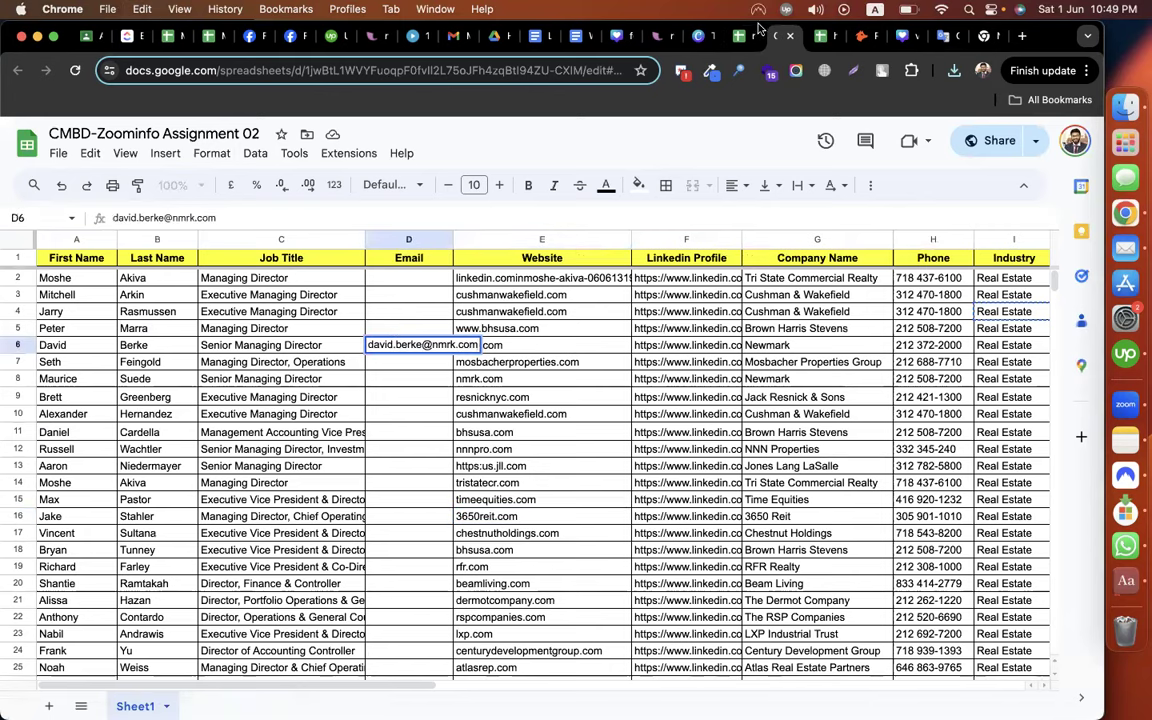
key("ctrl+shift+Tab")
left_click(64, 297)
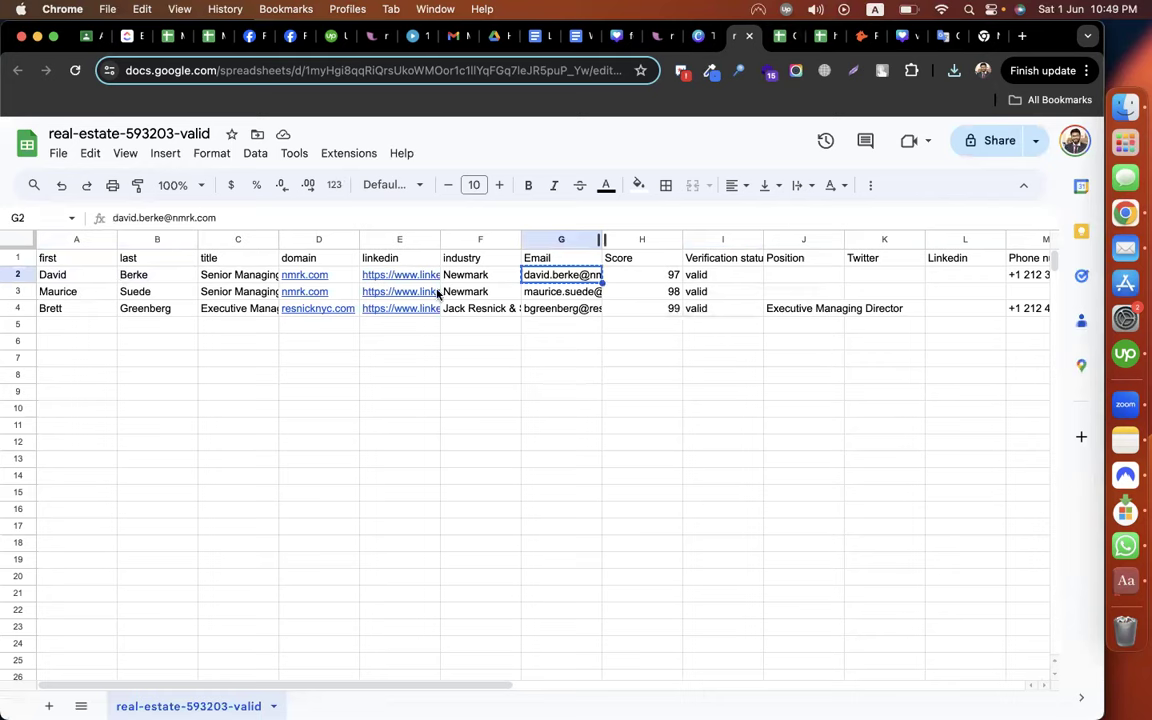
left_click(573, 295)
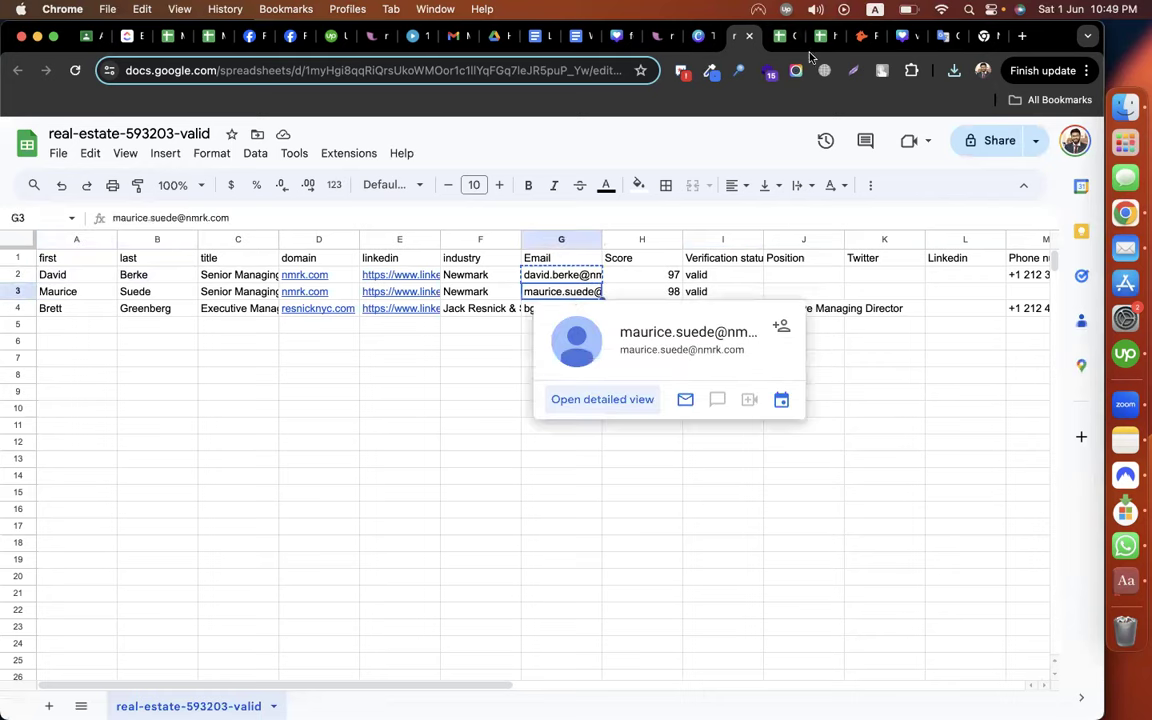
key("super+c")
key("ctrl+Tab")
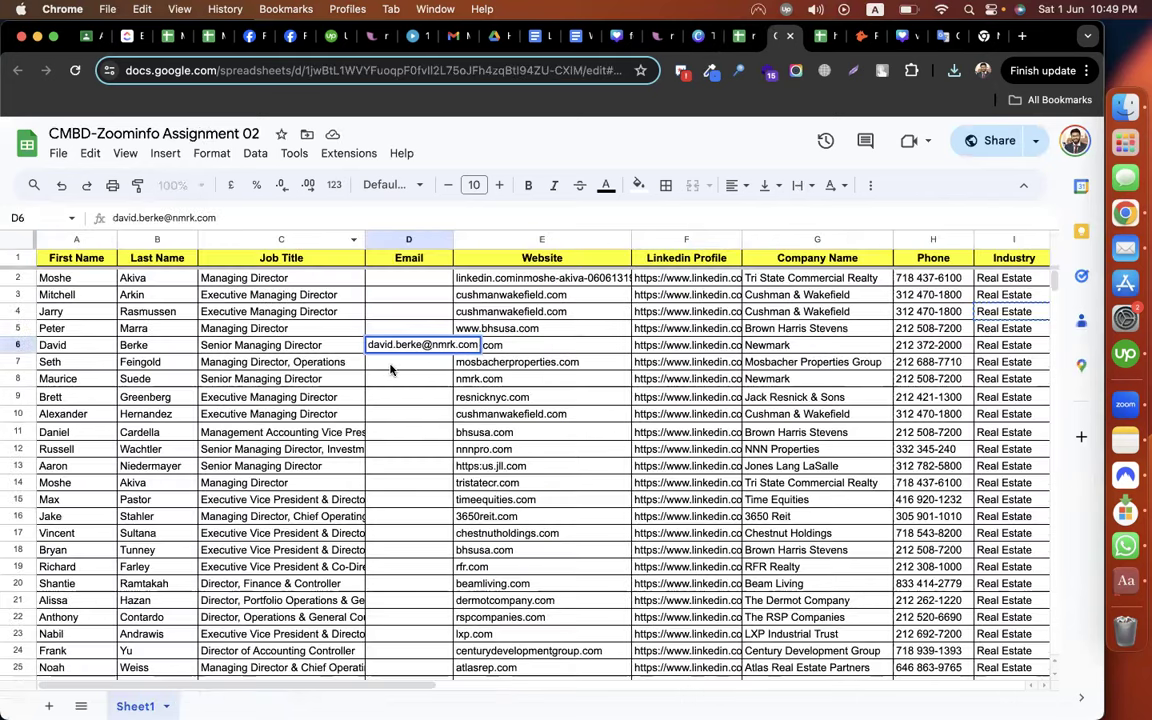
left_click(398, 378)
key("super+v")
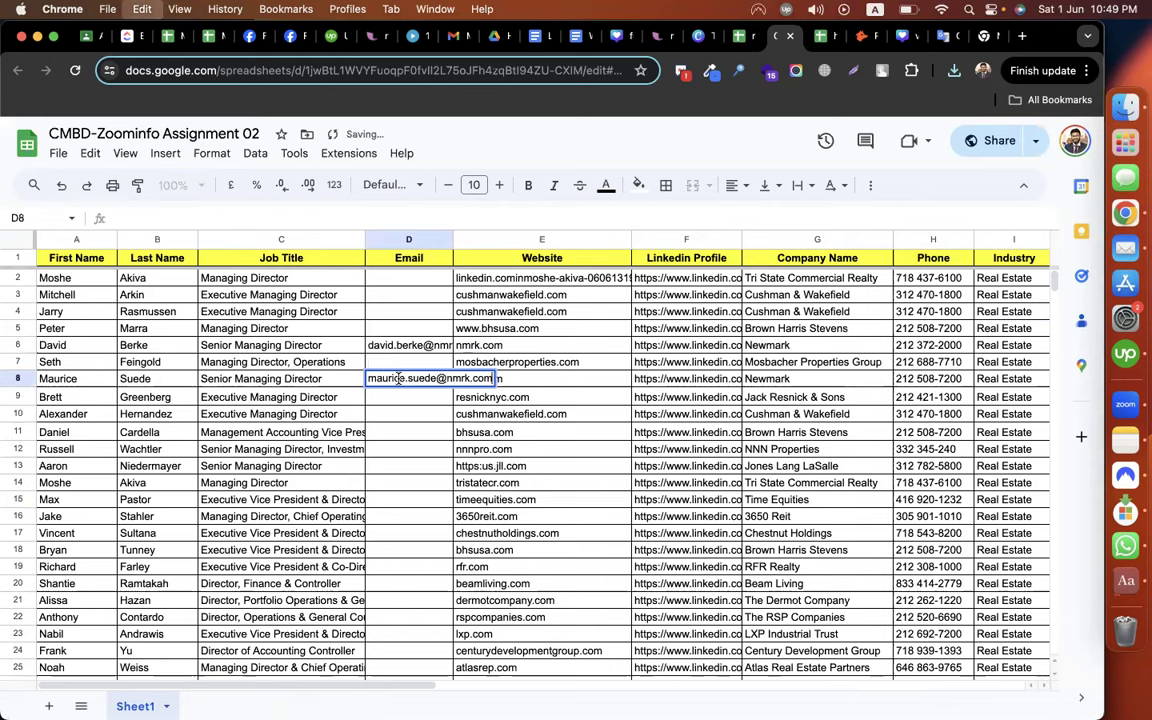
Copy the G4 email from the results sheet into D9 of the lead sheet
key("ctrl+shift+Tab")
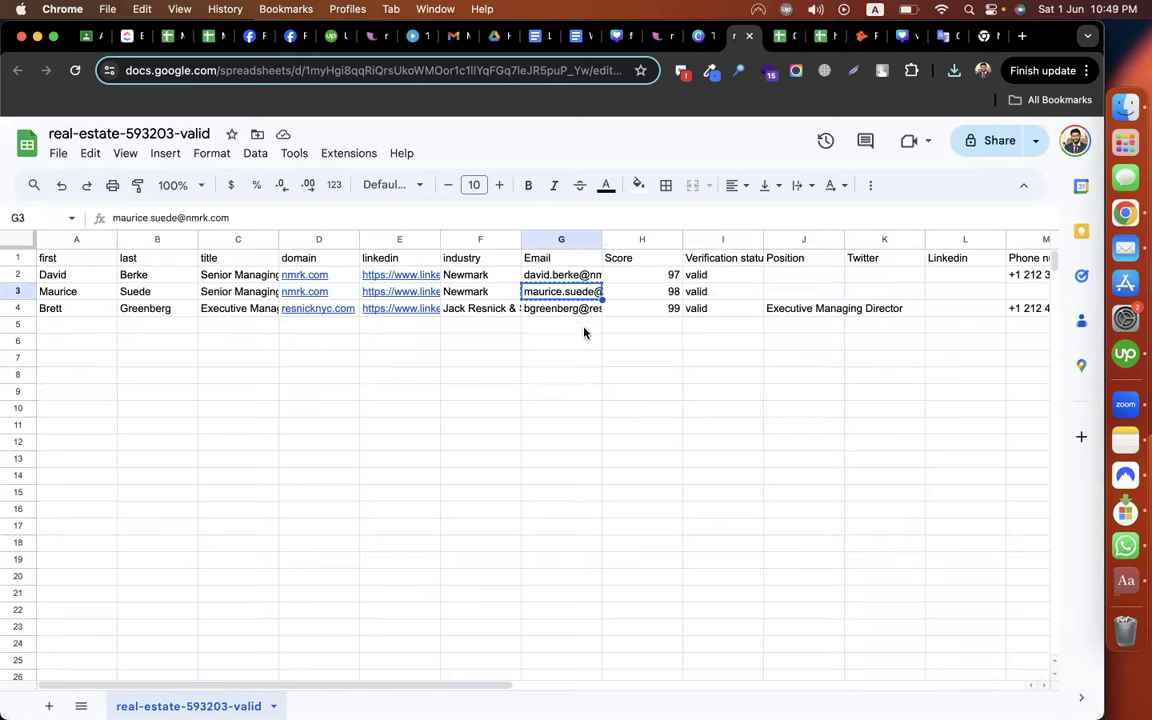
left_click(568, 310)
key("super+c")
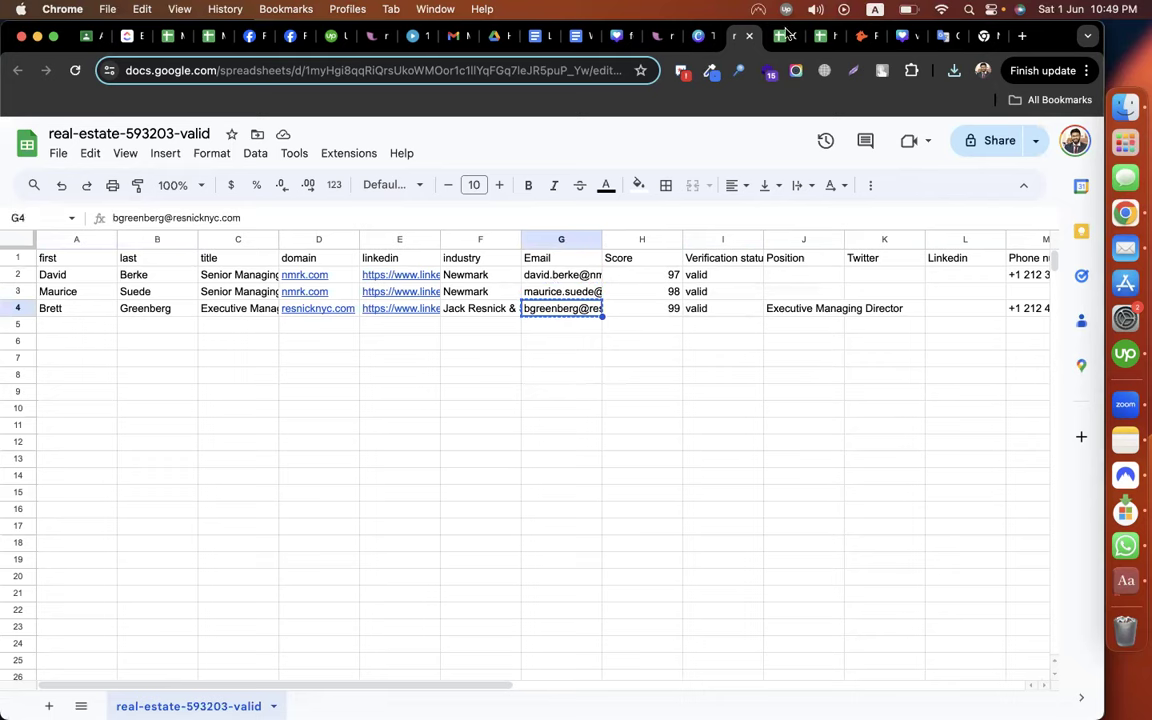
key("ctrl+Tab")
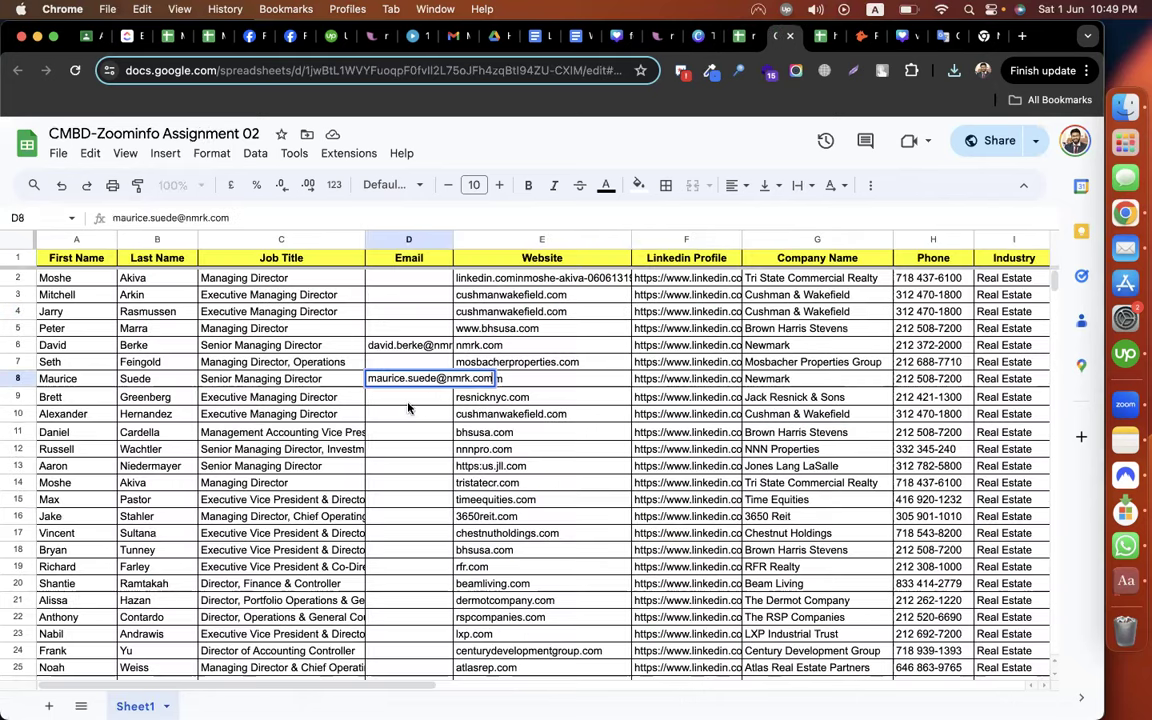
key("Return")
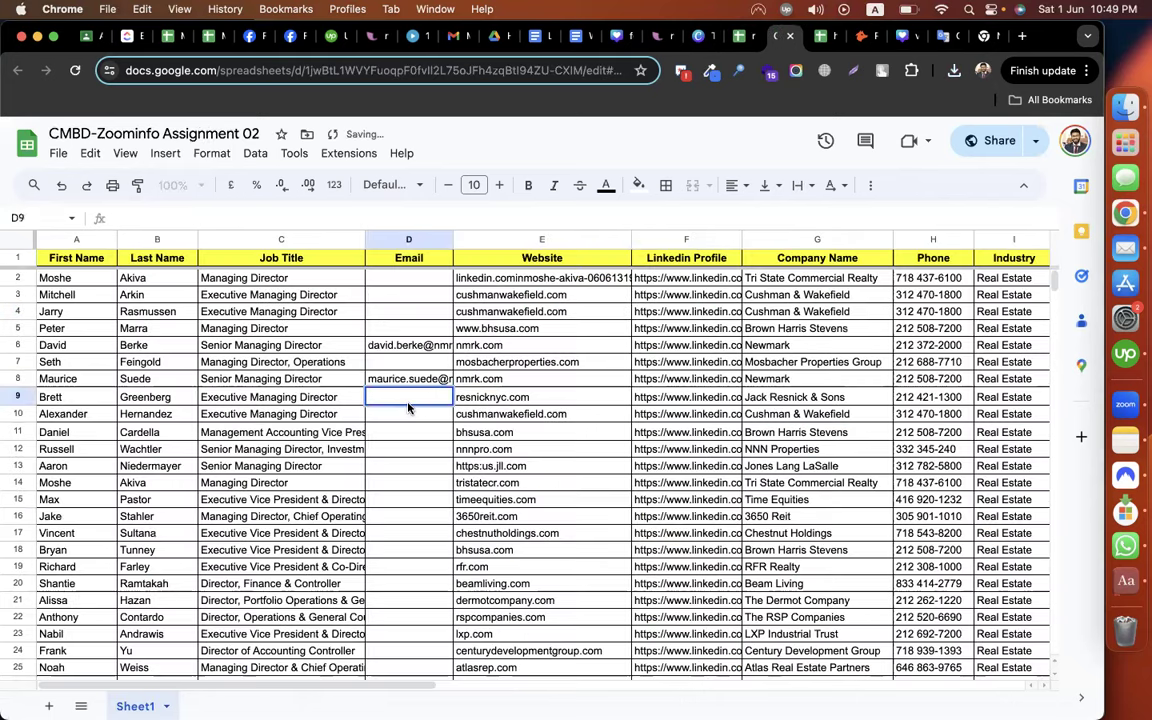
key("super+v")
left_click(420, 449)
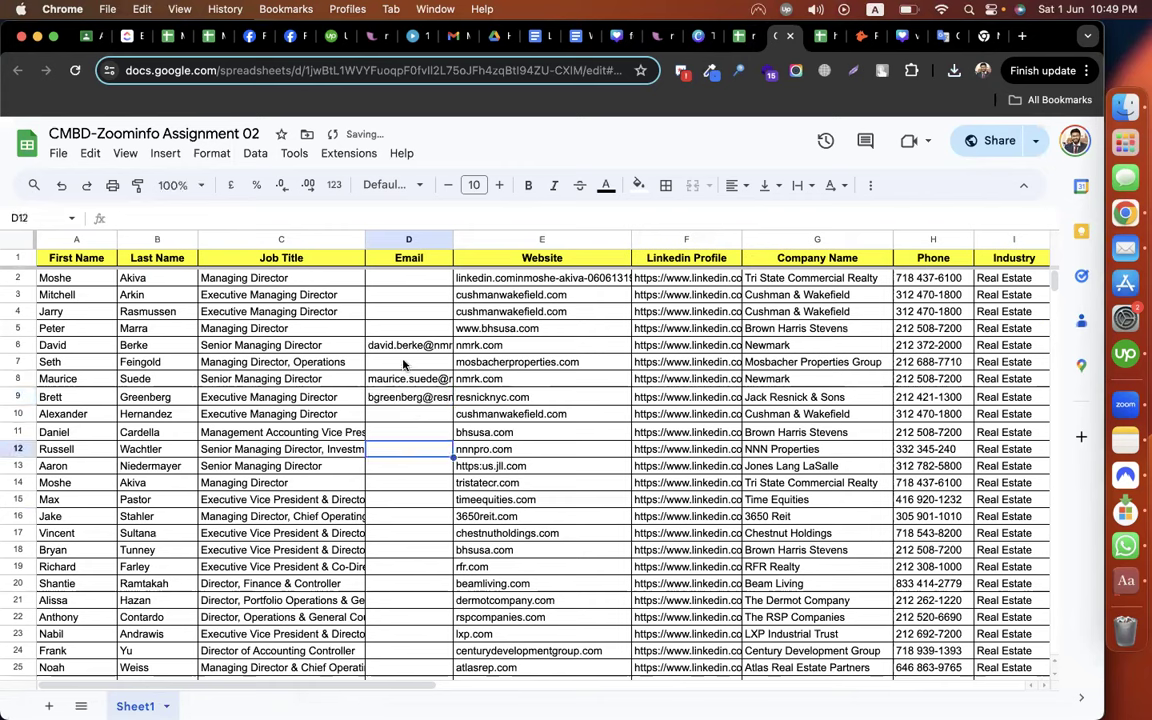
Select row 7's first name, last name and website domain
left_click(50, 362)
left_click(150, 360, "shift")
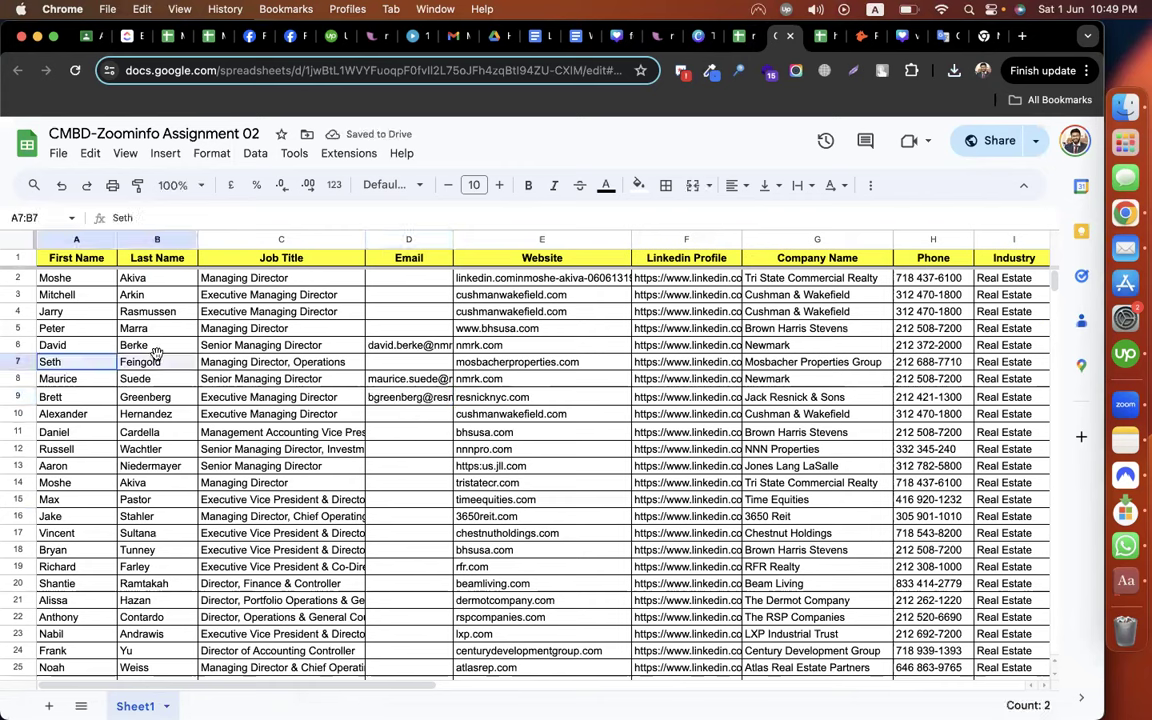
left_click(482, 366)
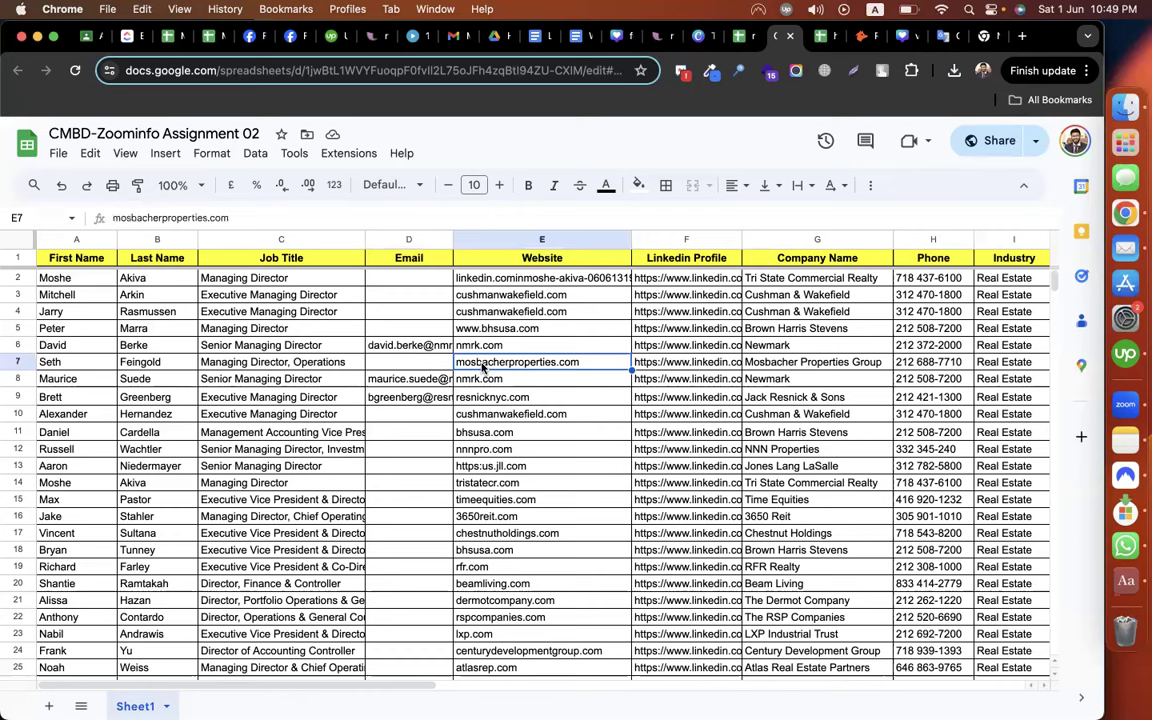
Review the empty Email cells D7, D13–D18, D3–D5 and D10, then return to Hunter's bulk results
left_click(409, 368)
scroll(430, 484, "down", 2)
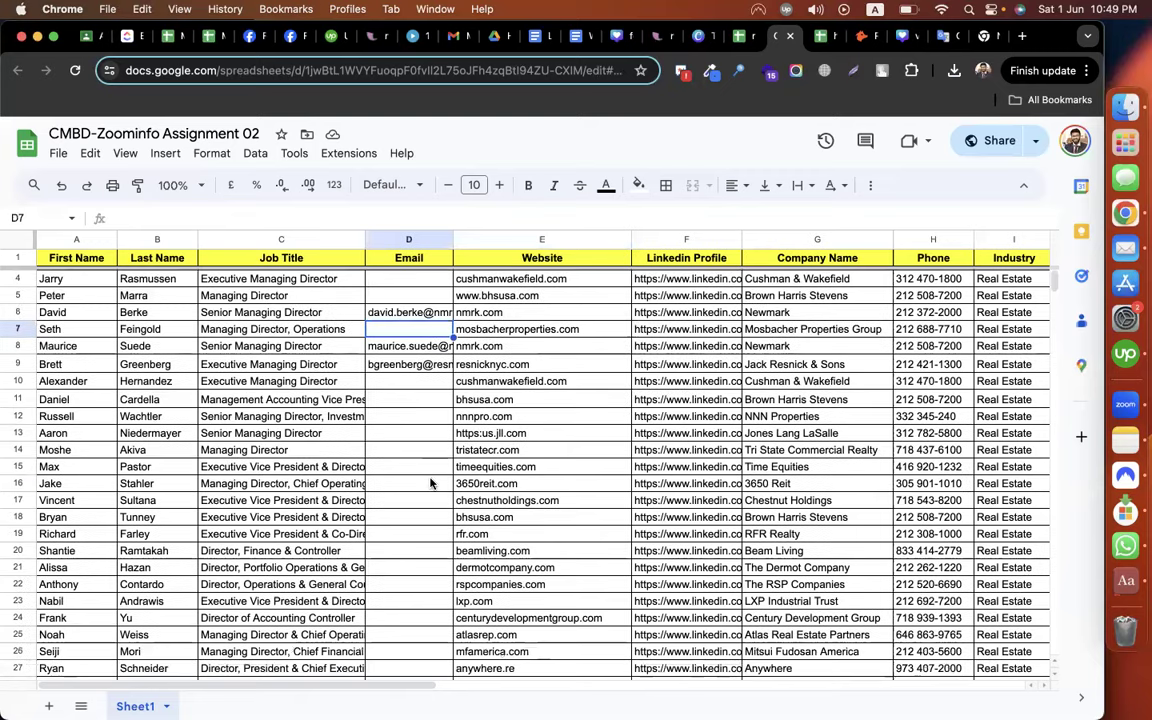
scroll(430, 484, "down", 6)
scroll(430, 484, "up", 7)
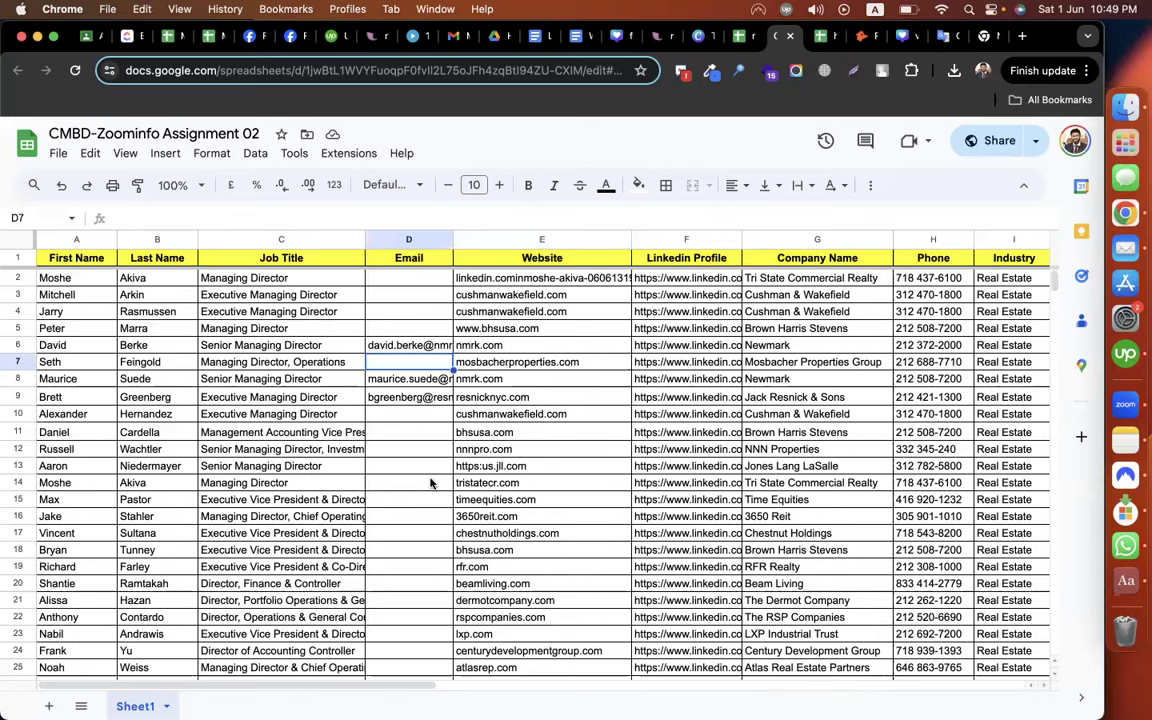
left_click_drag(404, 463, 406, 550)
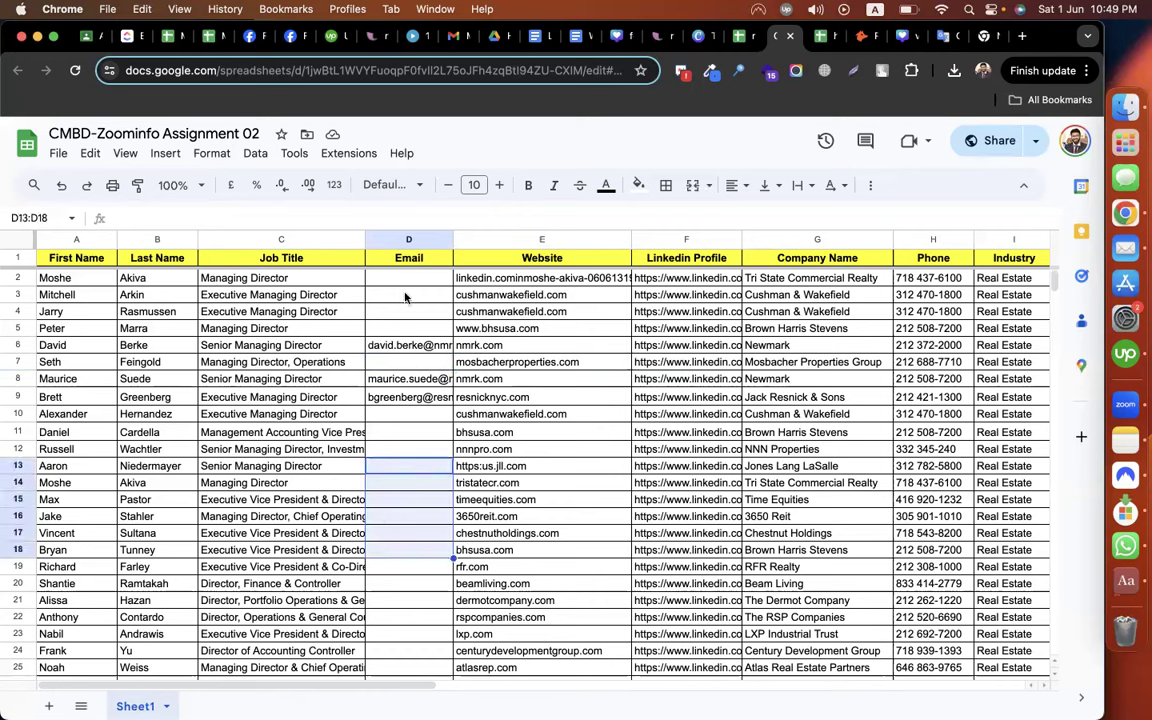
left_click_drag(406, 292, 401, 330)
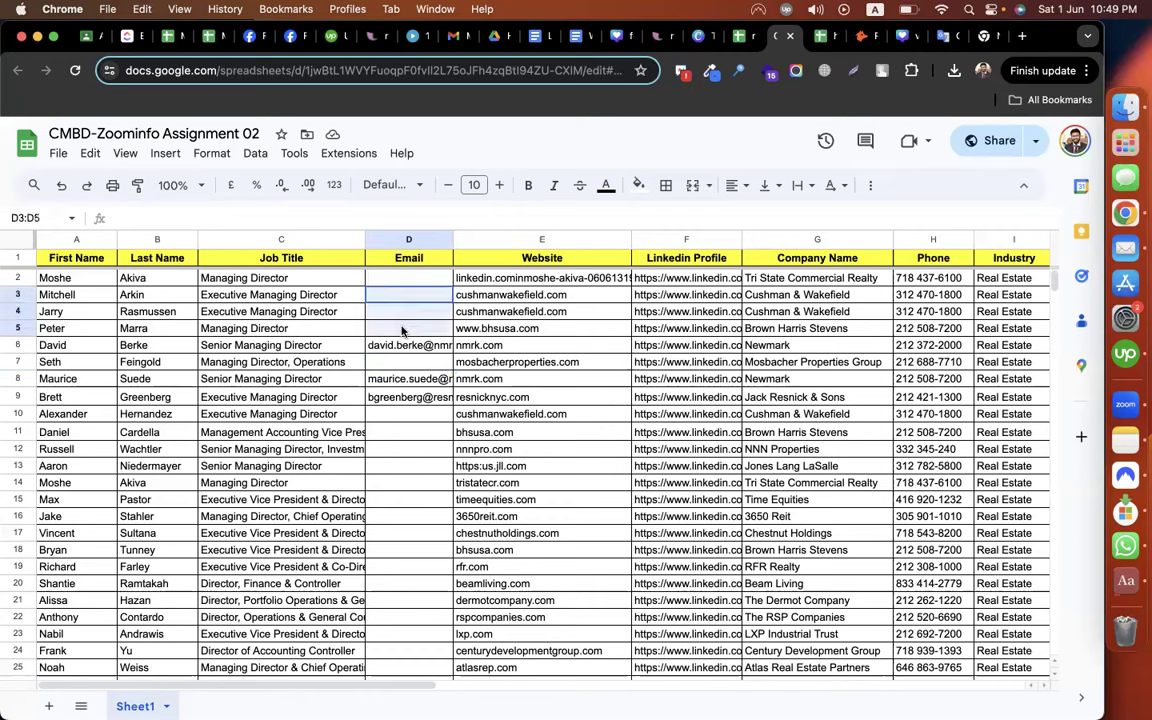
left_click(405, 418)
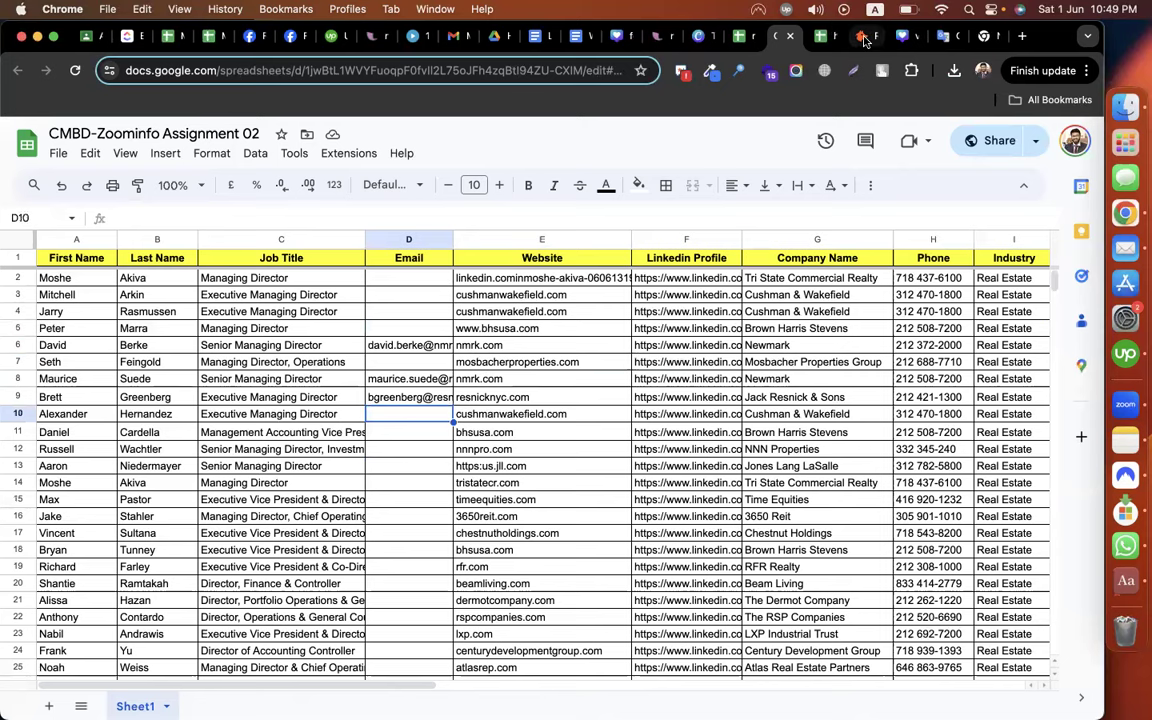
key("ctrl+Tab")
key("ctrl+Tab")
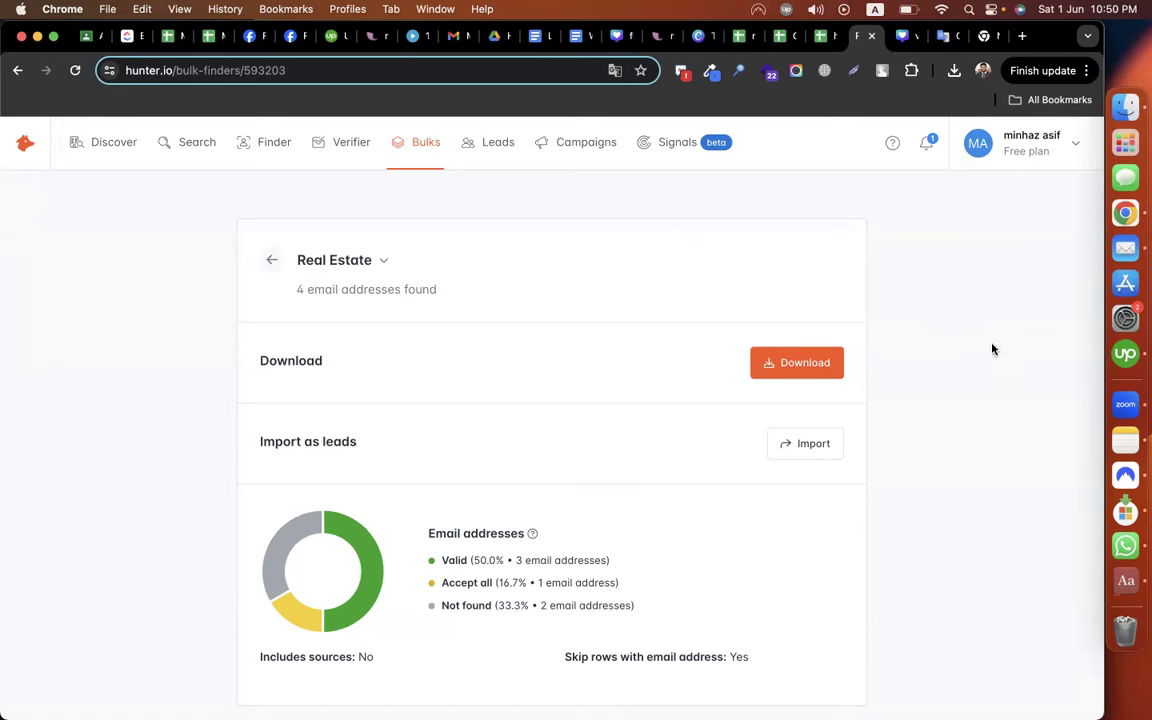
Compare the hunter.io export with the lead sheet, checking empty Email cells D4 and D13
left_click(825, 38)
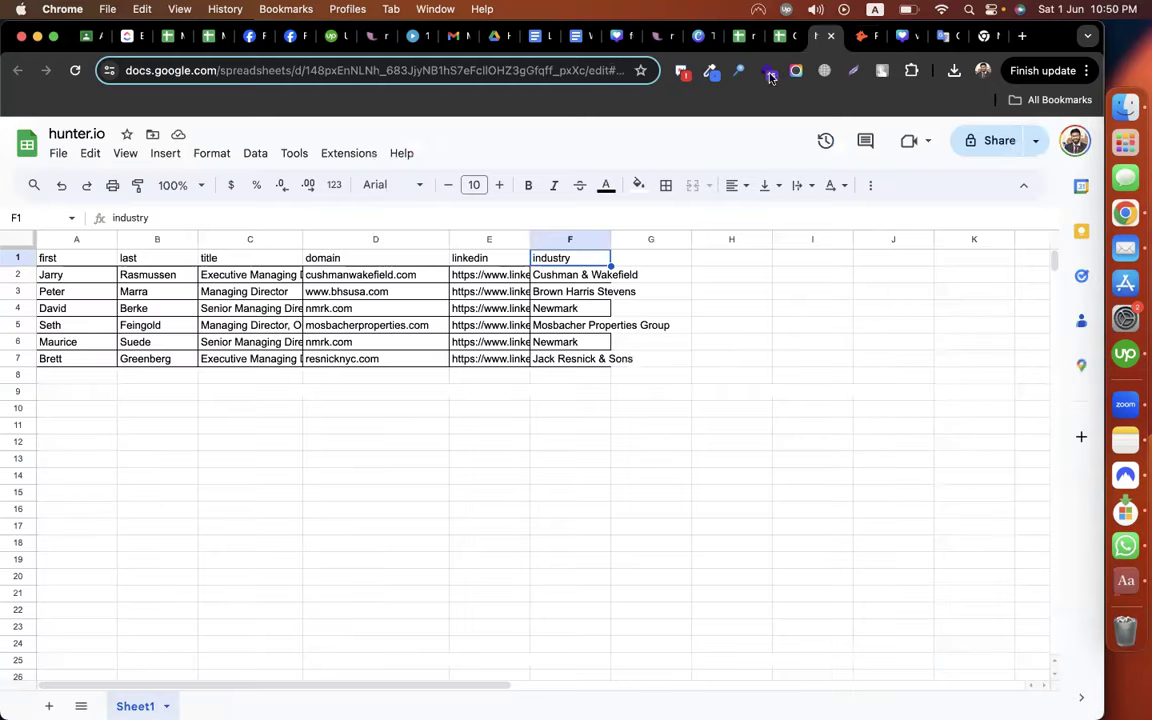
left_click(846, 342)
key("ctrl+shift+Tab")
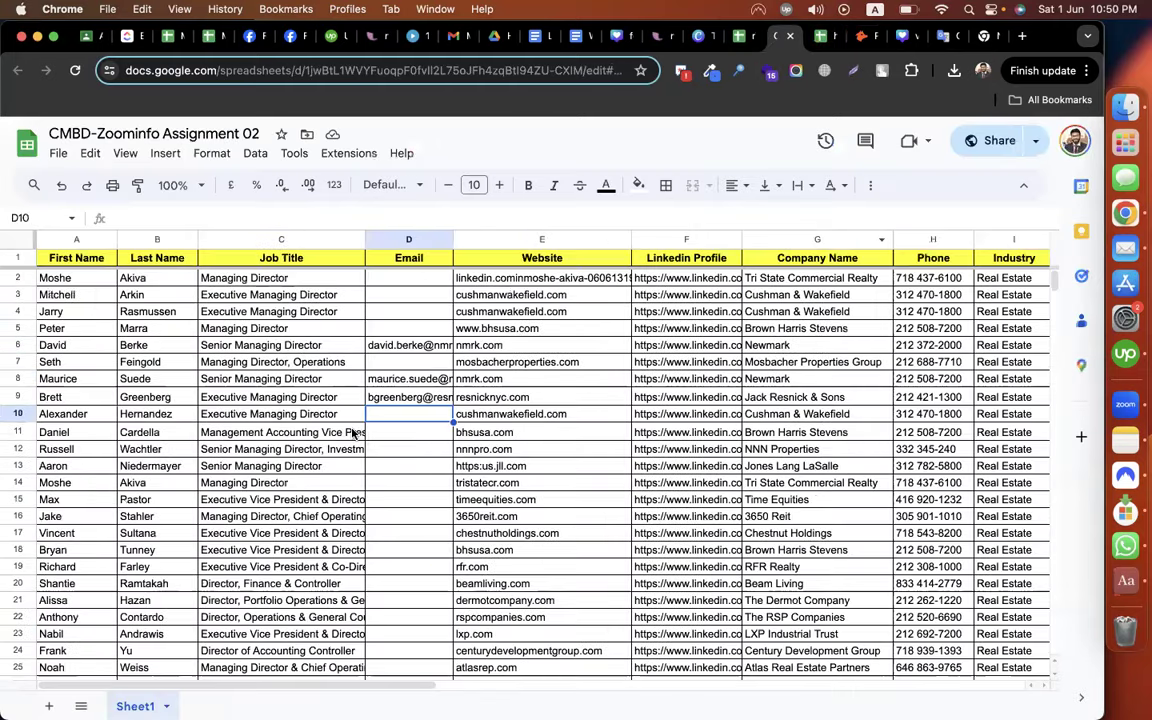
left_click(425, 311)
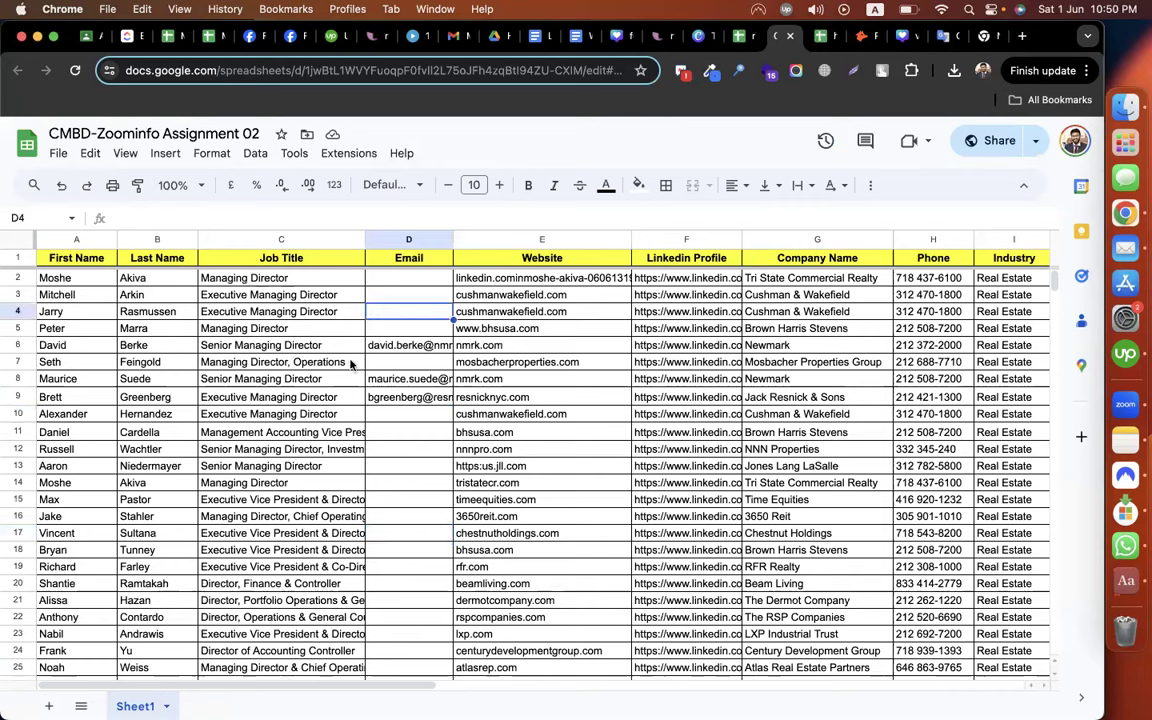
key("super+a")
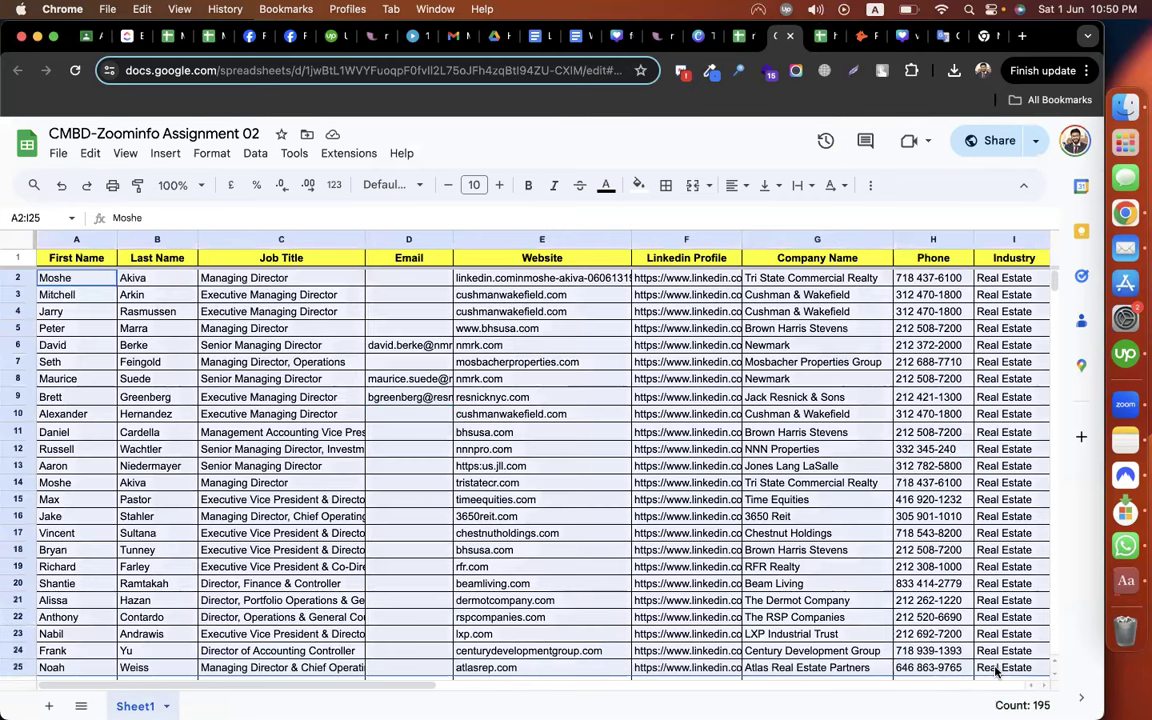
left_click(421, 475)
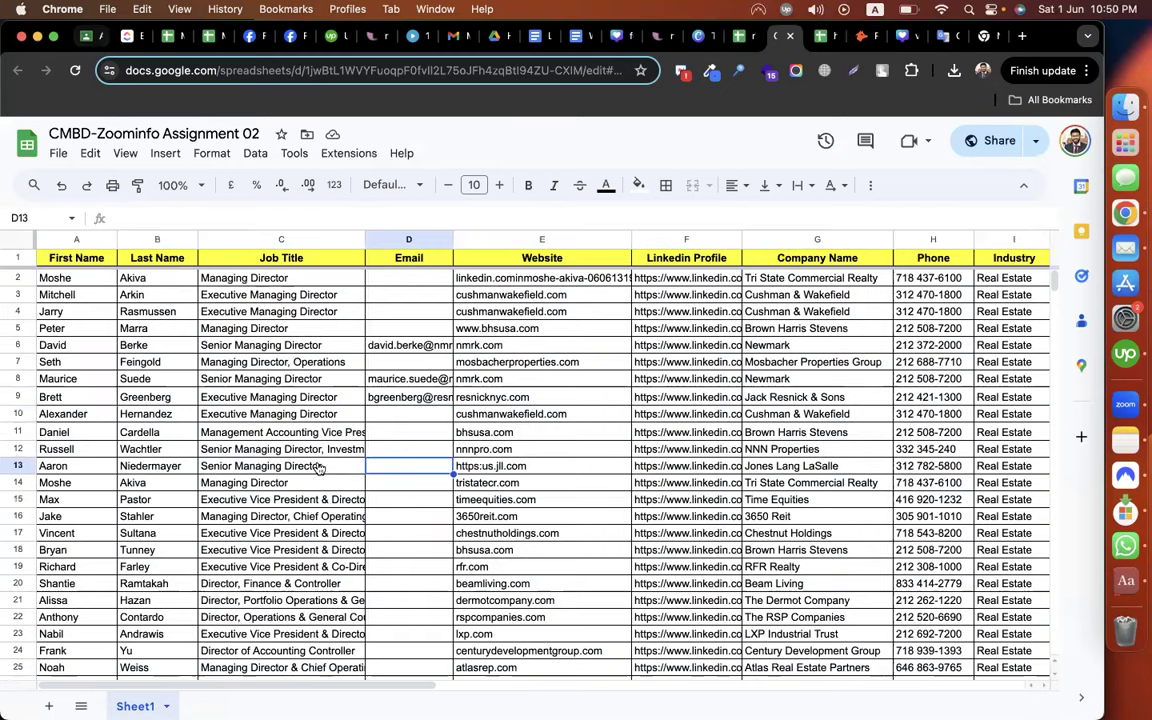
key("super+1")
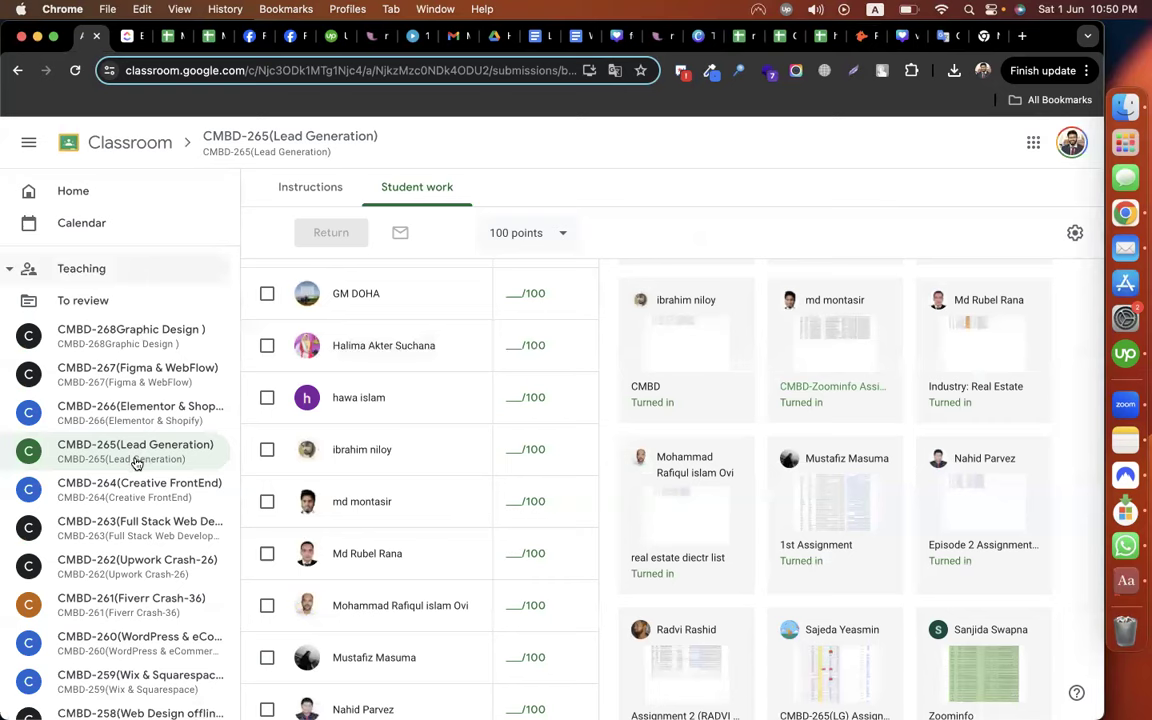
Open CMBD-265 (Lead Generation) Classwork and collapse the Assignment - zoominfo details
left_click(137, 455)
left_click(386, 190)
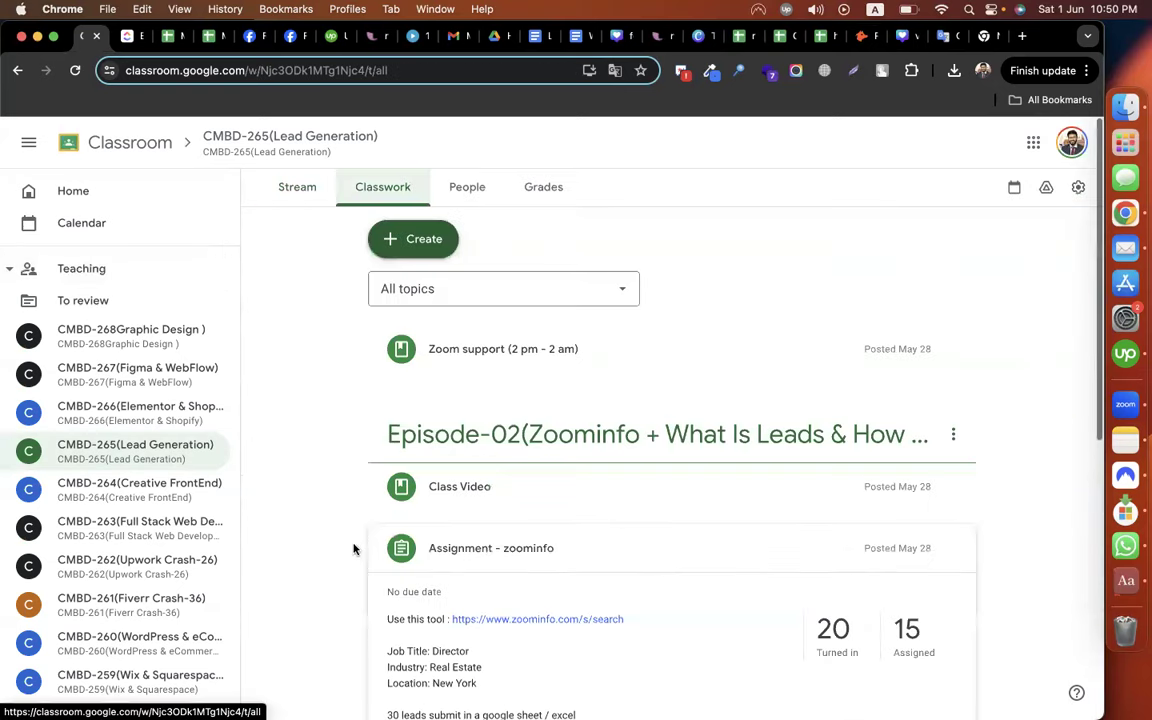
left_click(455, 544)
scroll(585, 375, "down", 1)
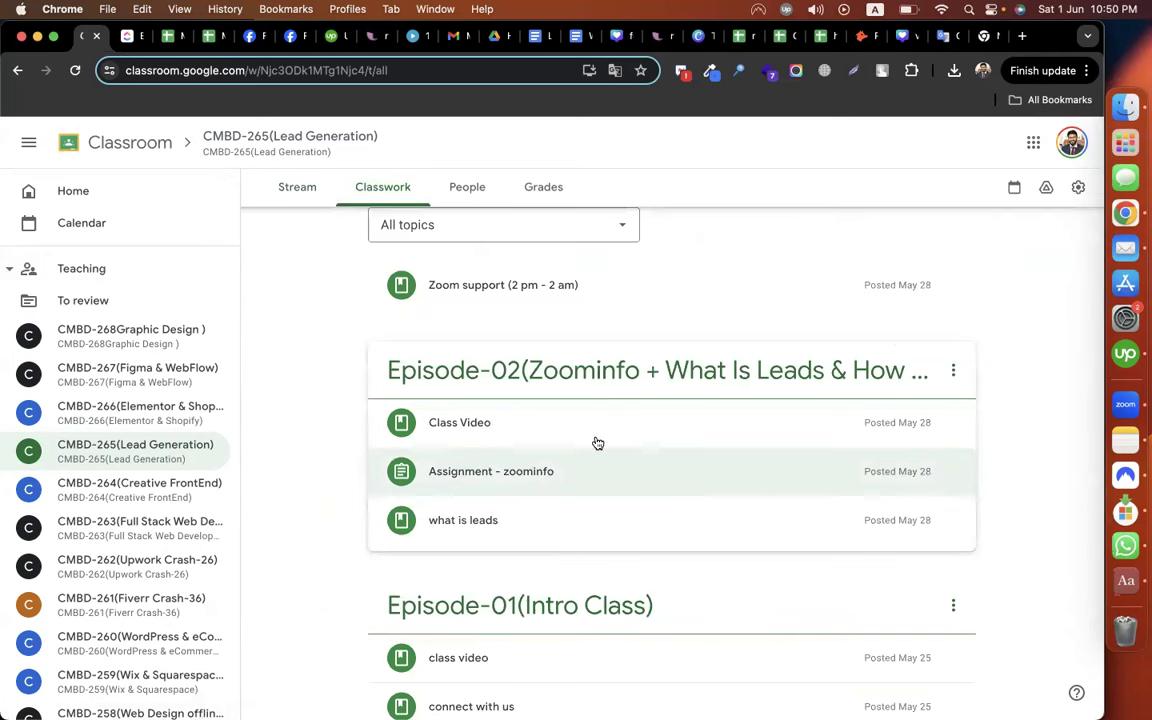
scroll(348, 420, "up", 1)
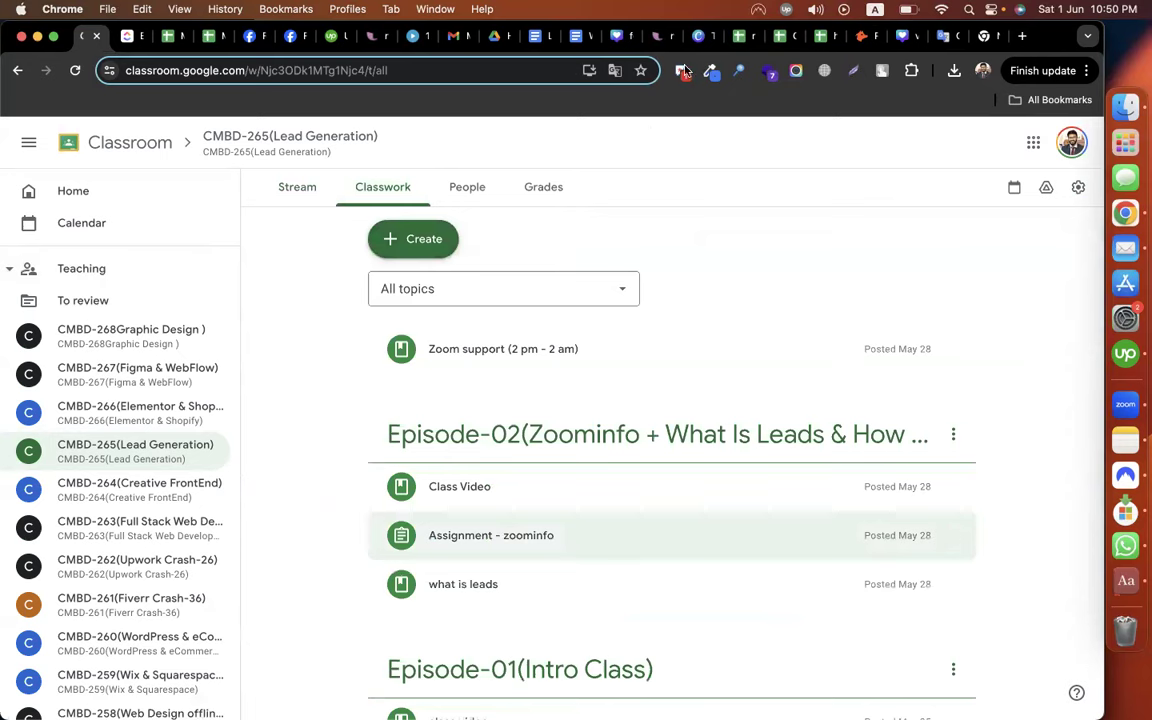
Review the empty Email cells D16 and D3–D13 in the lead sheet, then move to the Hunter tab
left_click(782, 36)
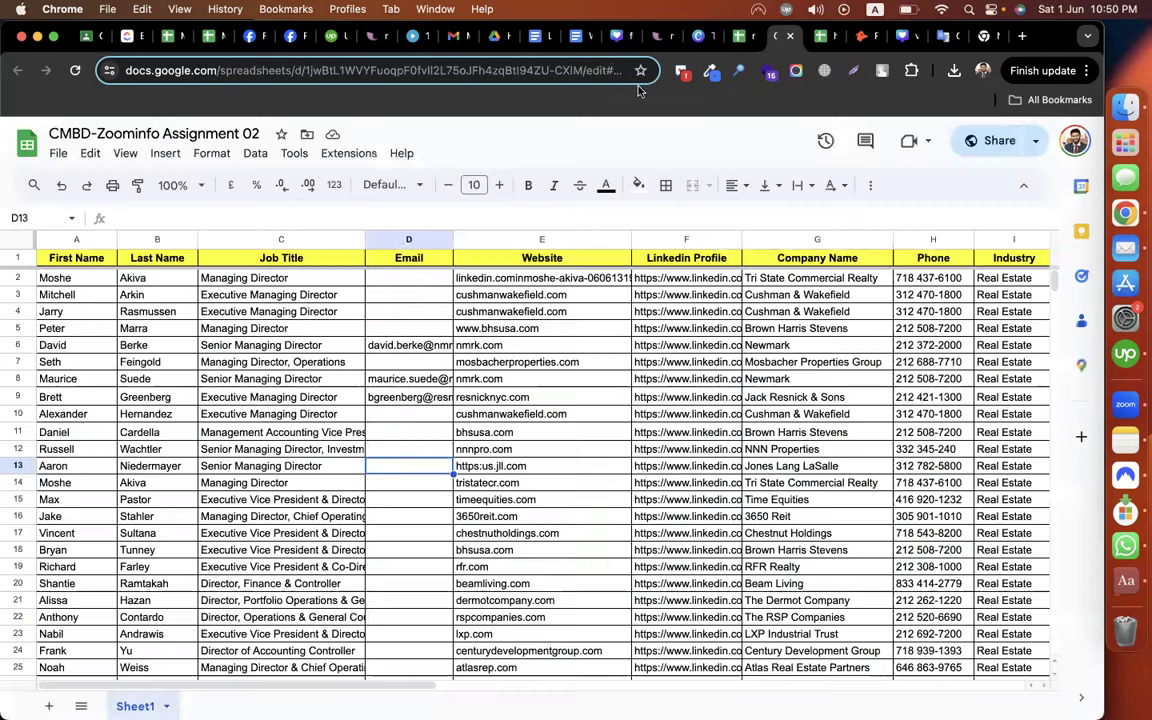
left_click(410, 518)
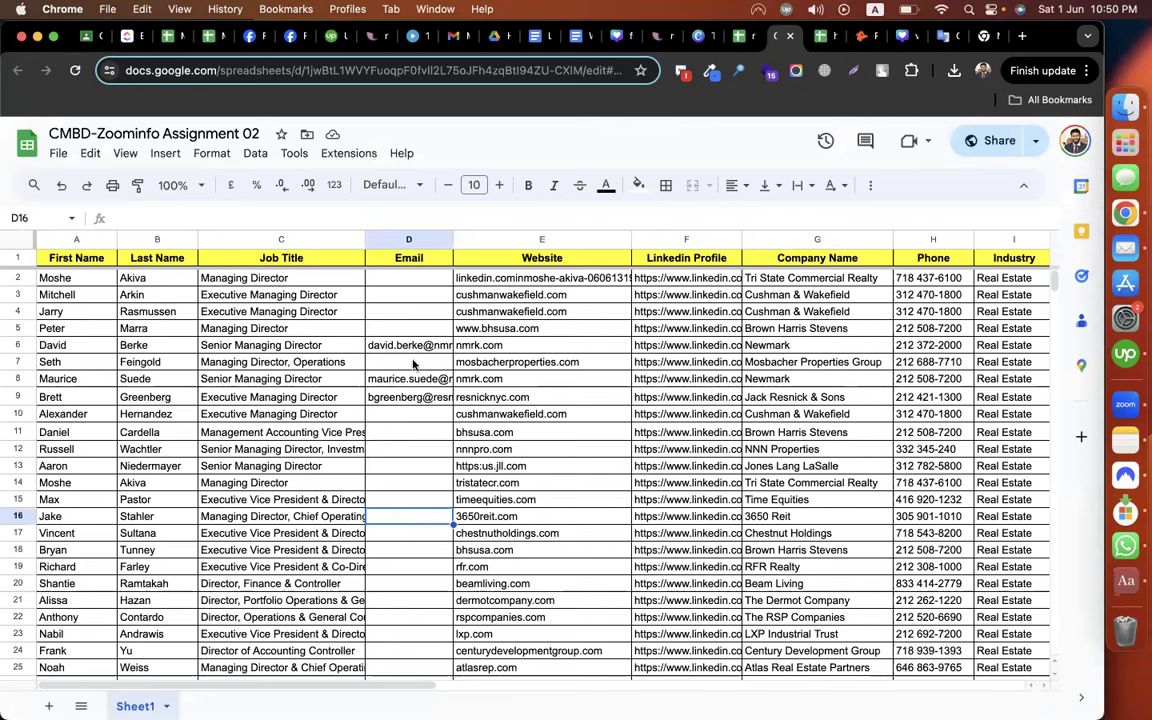
left_click_drag(386, 295, 387, 466)
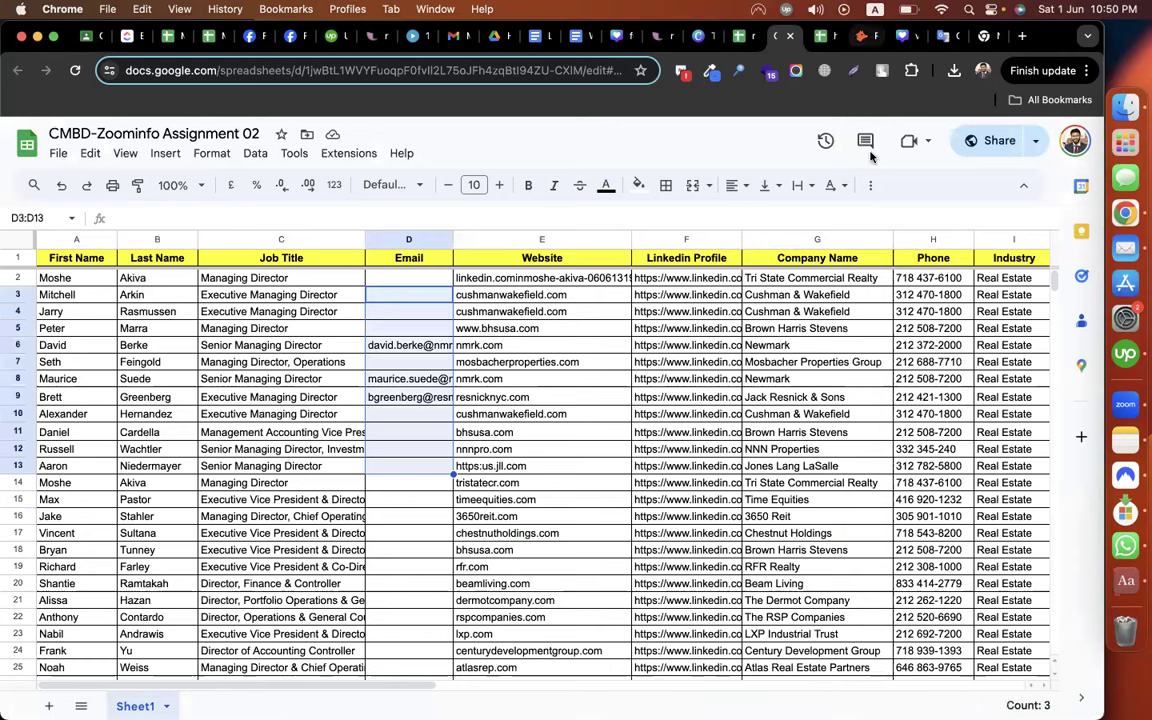
left_click(860, 36)
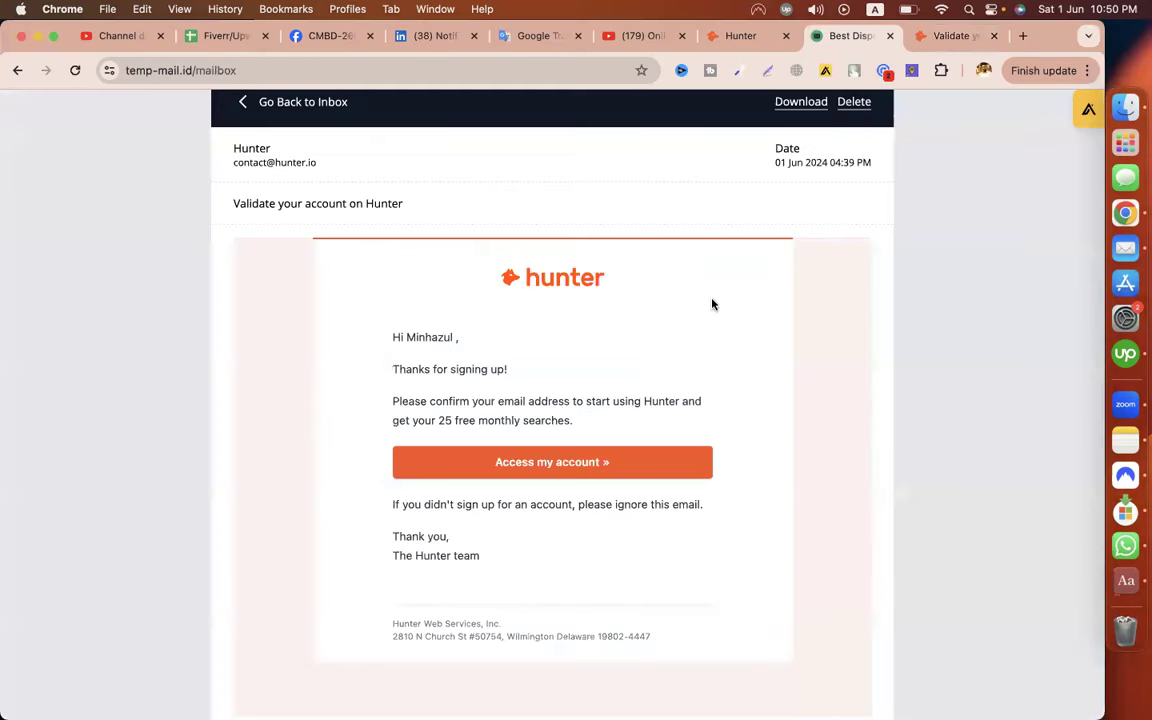
Leave the Temp-Mail validation email for the window with Hunter's bulk results
scroll(712, 304, "up", 4)
key("super+grave")
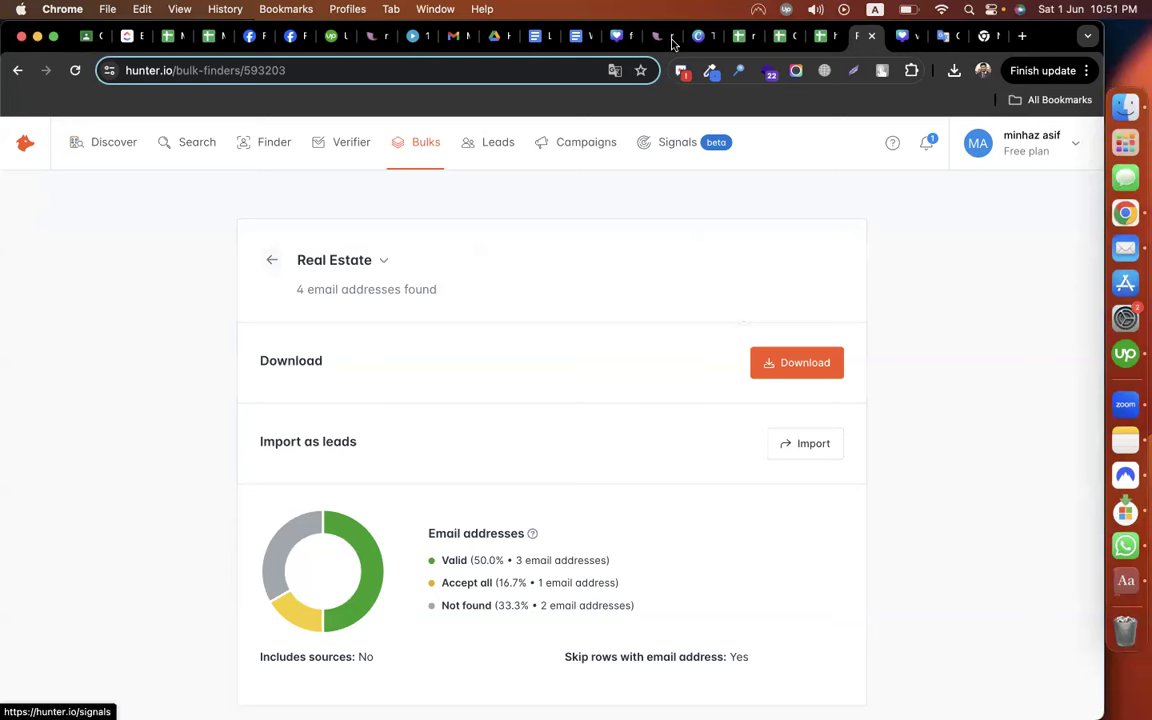
Open Hunter's Email Finder and review the lead sheet's names, job titles and domains
left_click(258, 144)
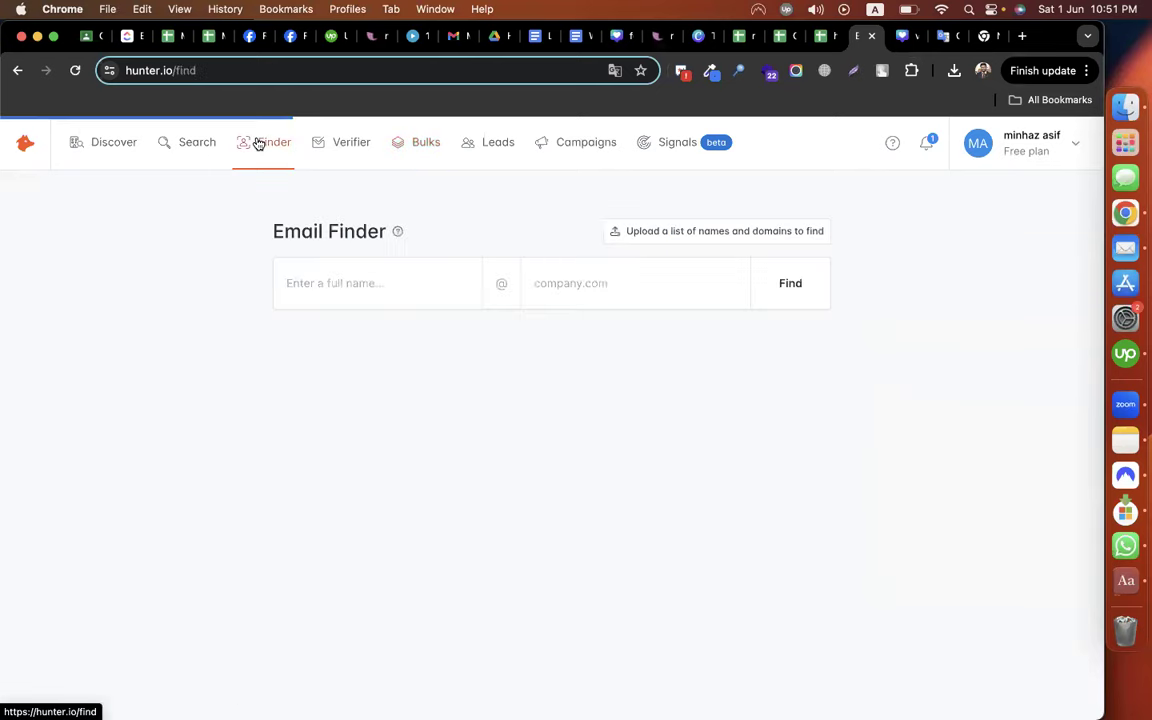
left_click(780, 36)
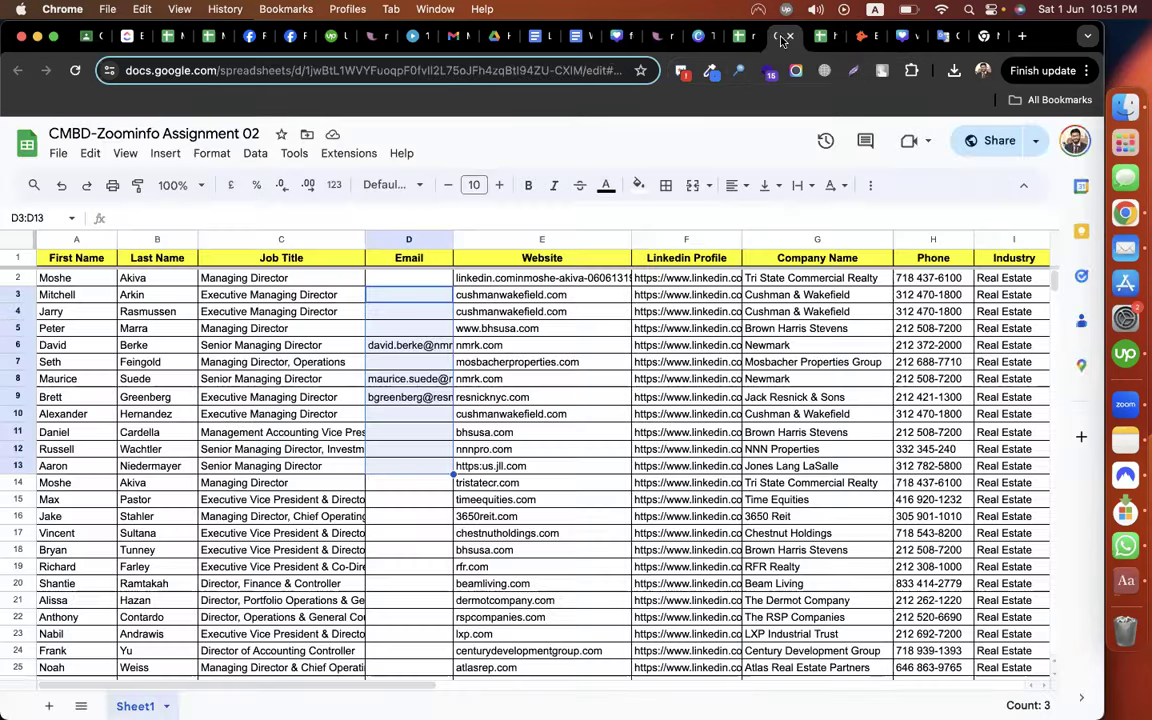
left_click(90, 276)
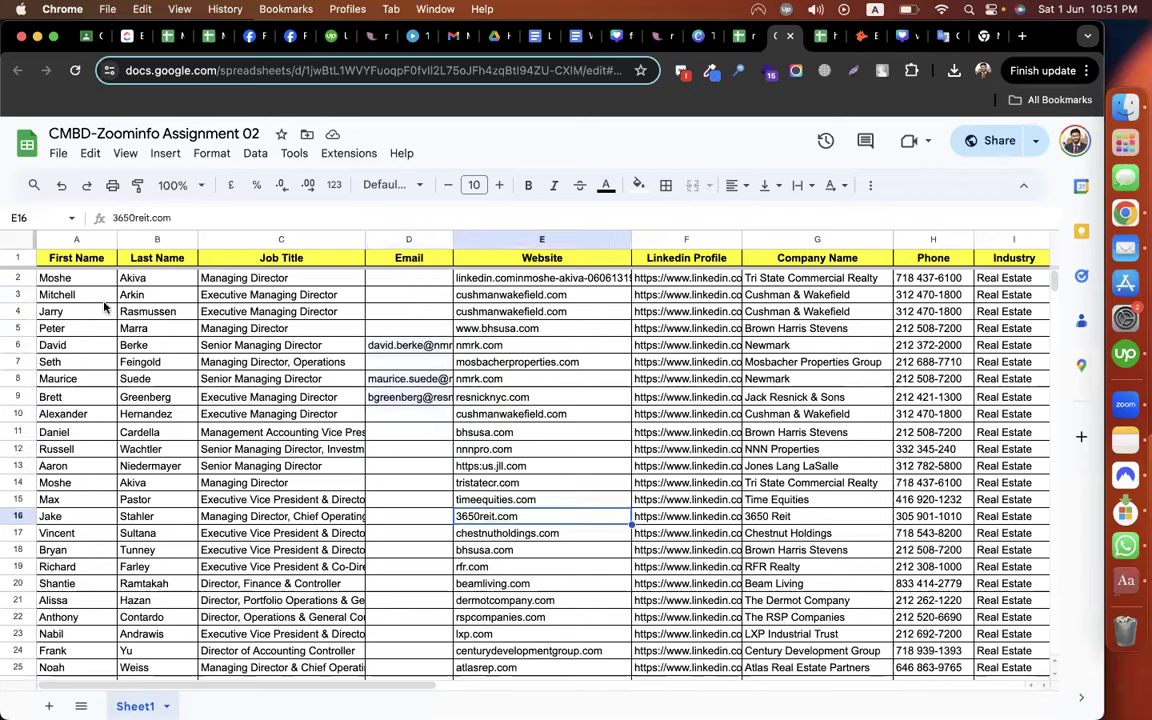
left_click_drag(86, 414, 90, 450)
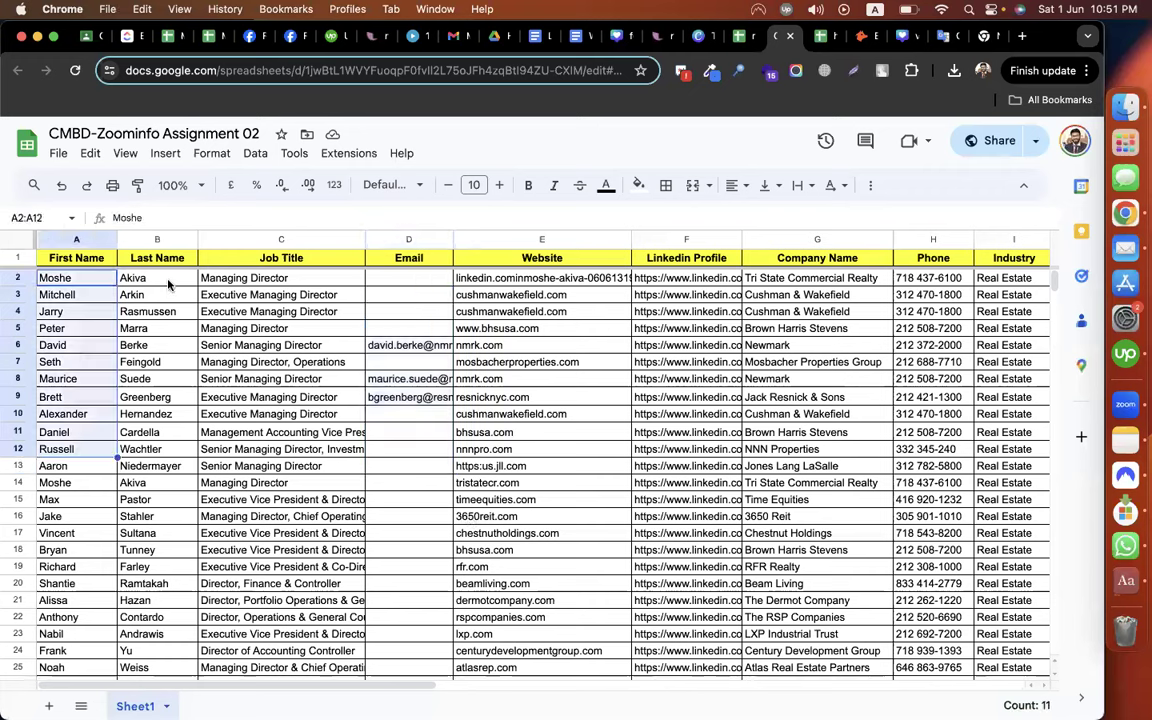
left_click_drag(157, 278, 157, 432)
left_click_drag(283, 311, 287, 452)
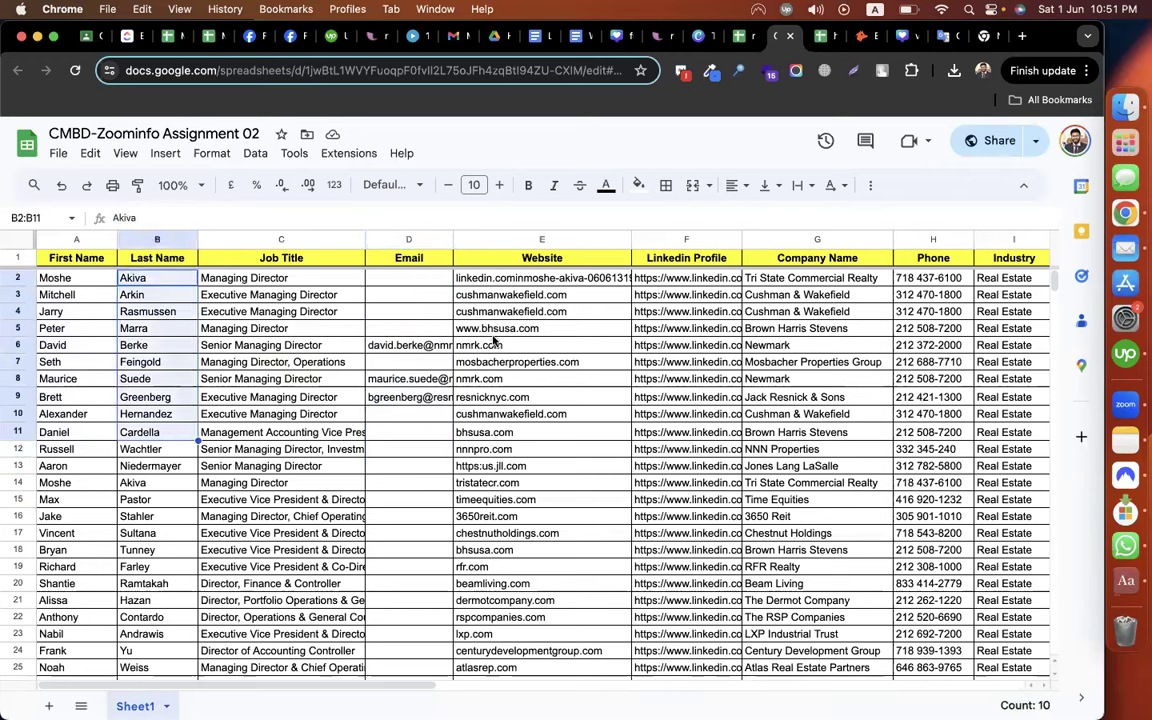
left_click_drag(500, 311, 497, 432)
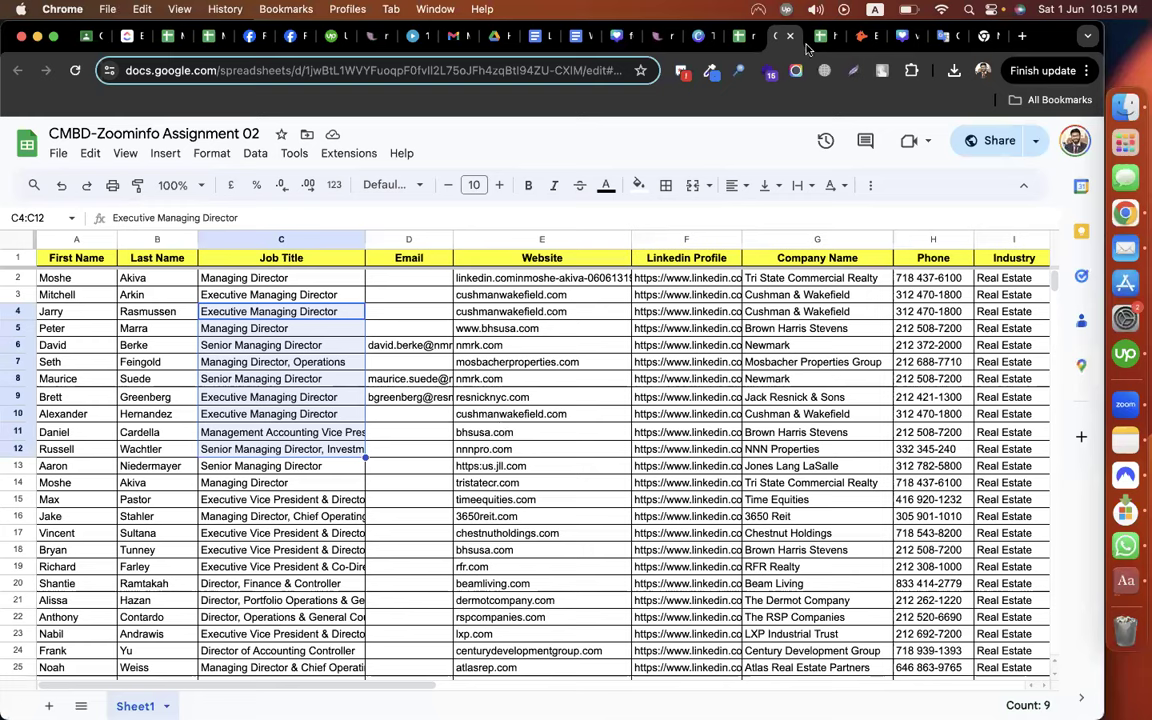
left_click(862, 38)
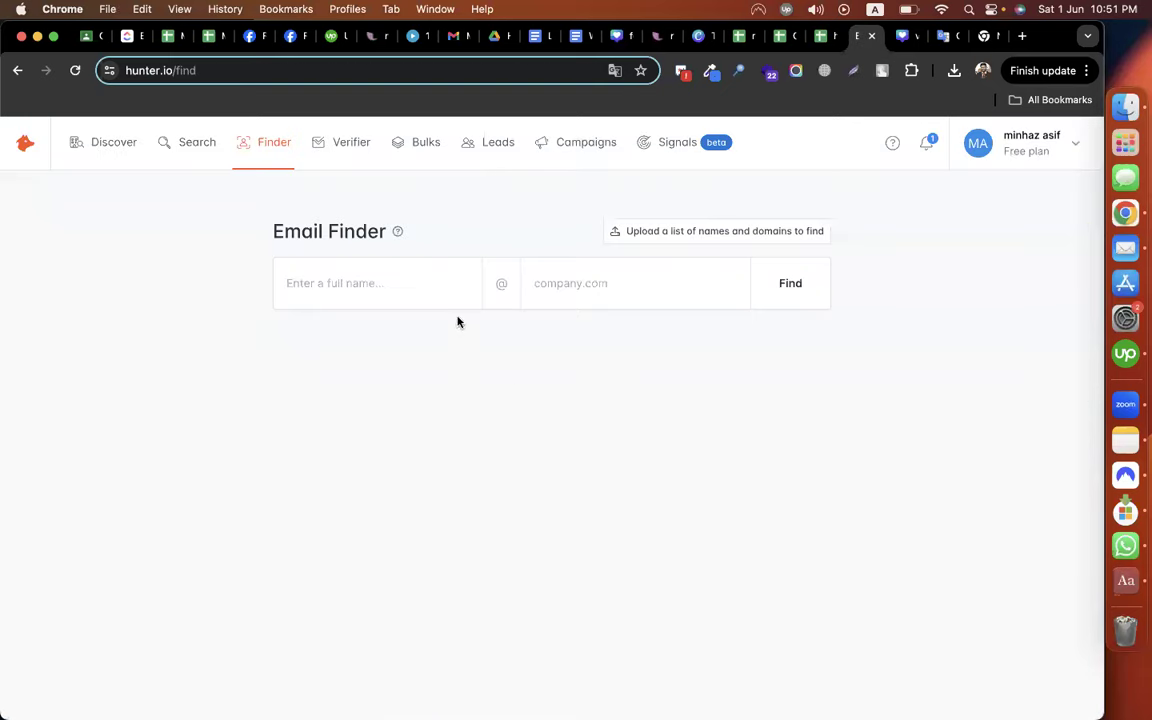
triple_click(384, 236)
left_click(352, 284)
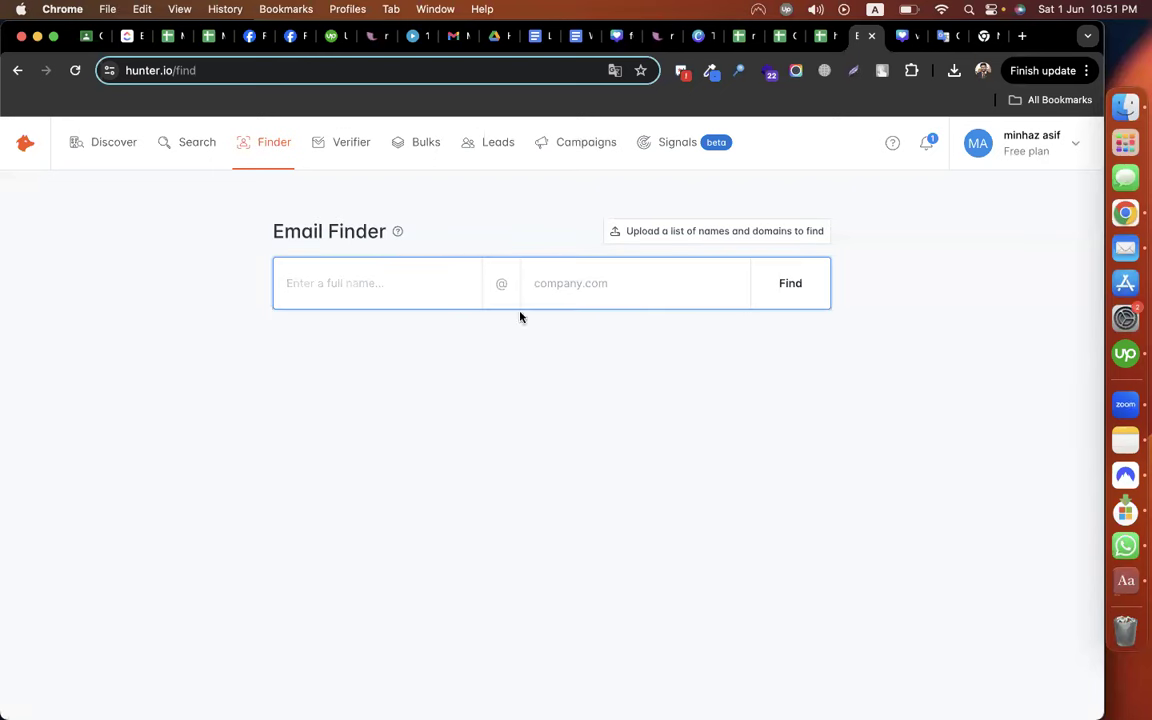
left_click(555, 288)
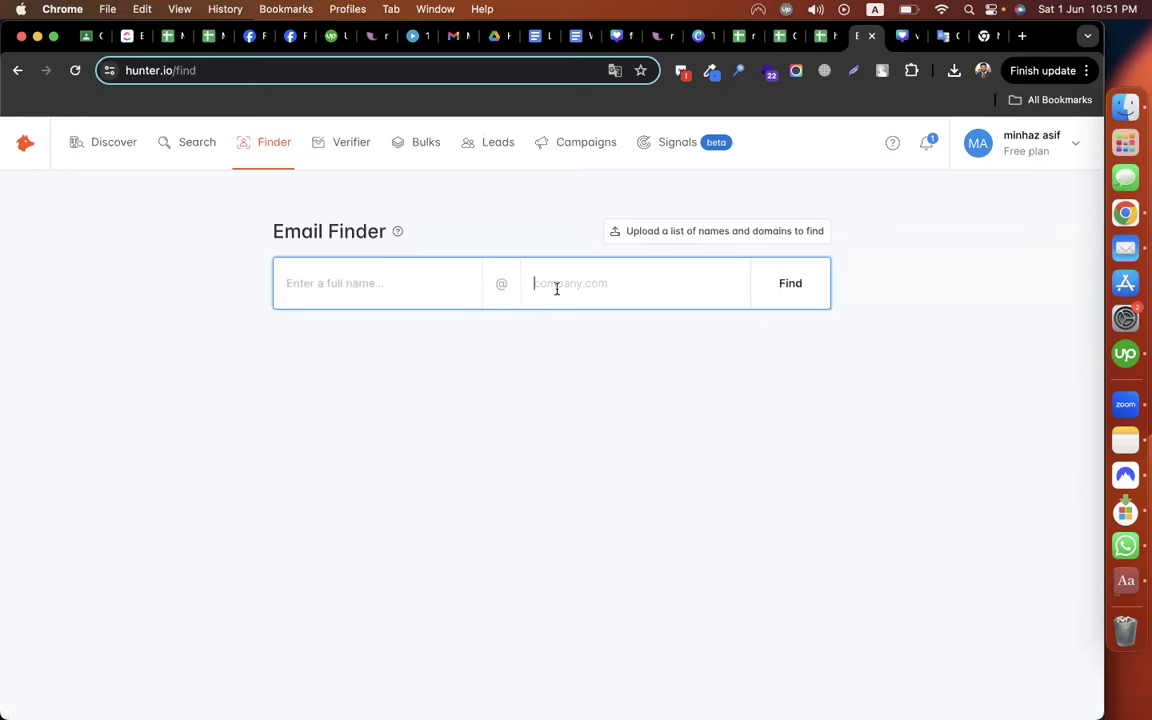
left_click(817, 38)
left_click(742, 37)
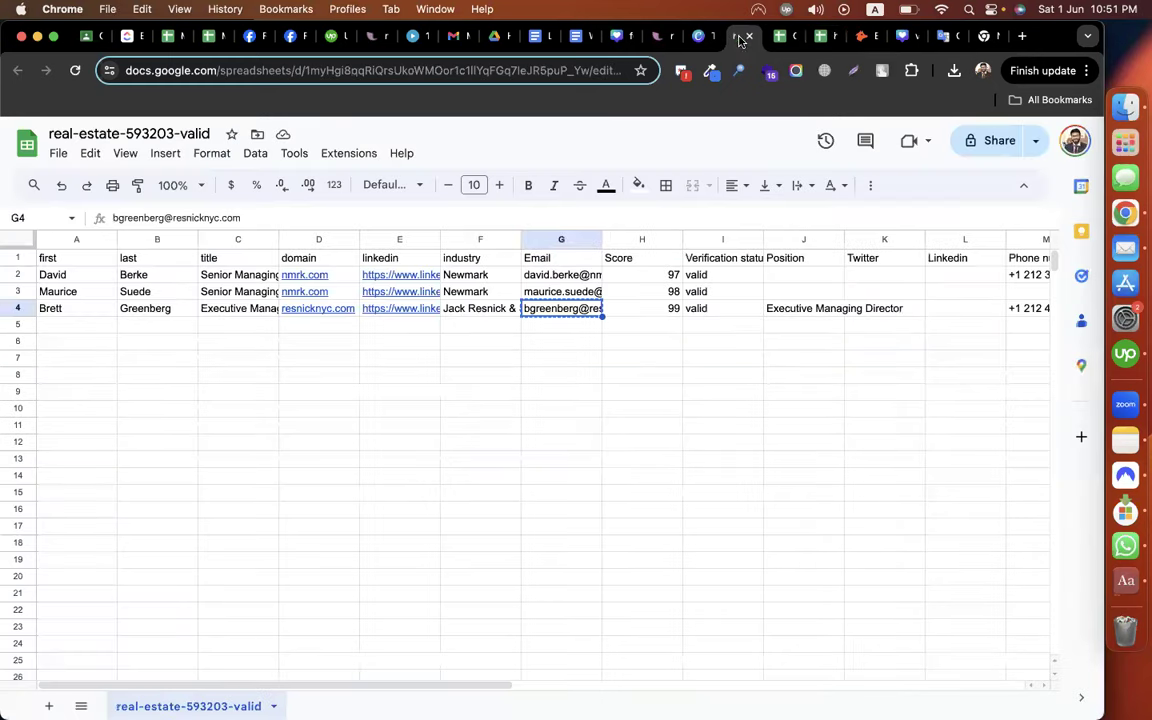
left_click(784, 38)
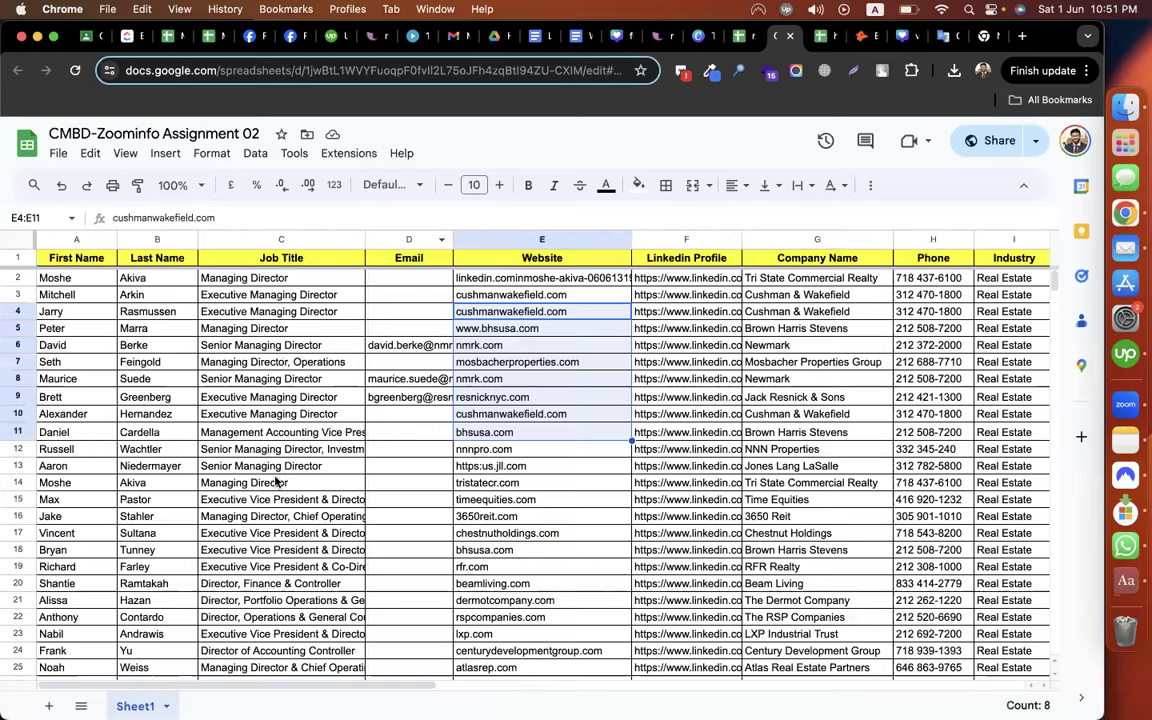
Copy the row 12 lead's full name into the Email Finder name field
left_click(98, 451)
key("shift+Right")
key("ctrl+c")
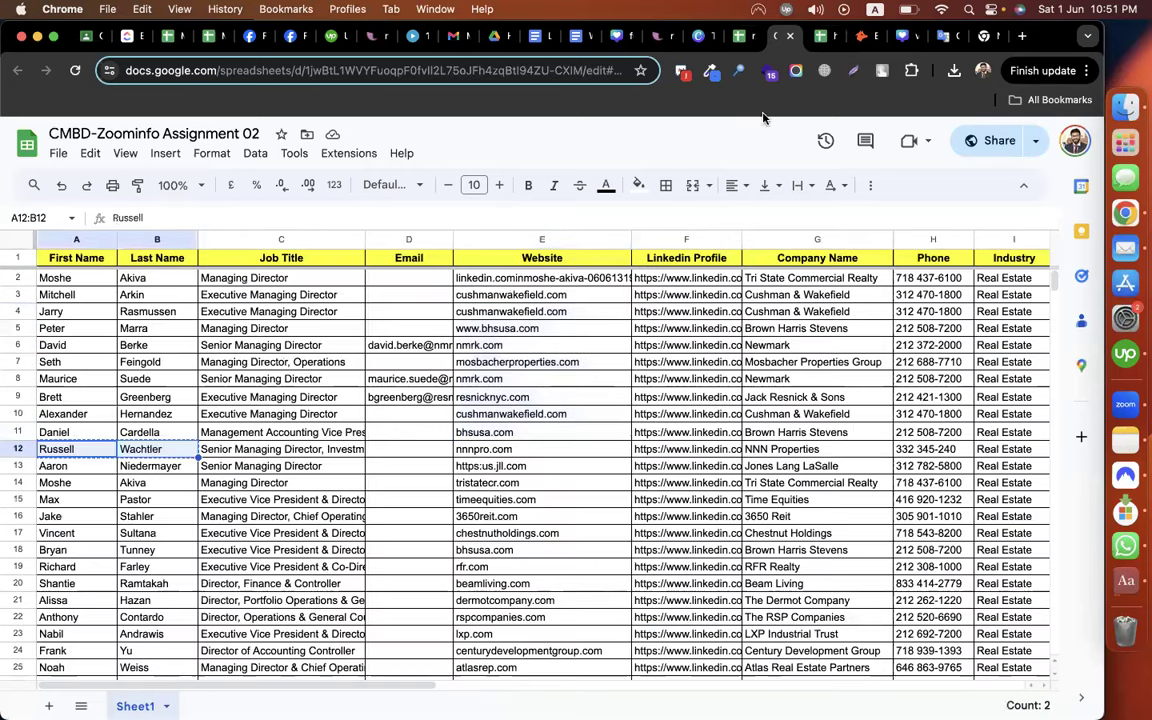
left_click(858, 36)
left_click(320, 295)
key("super+v")
key("BackSpace")
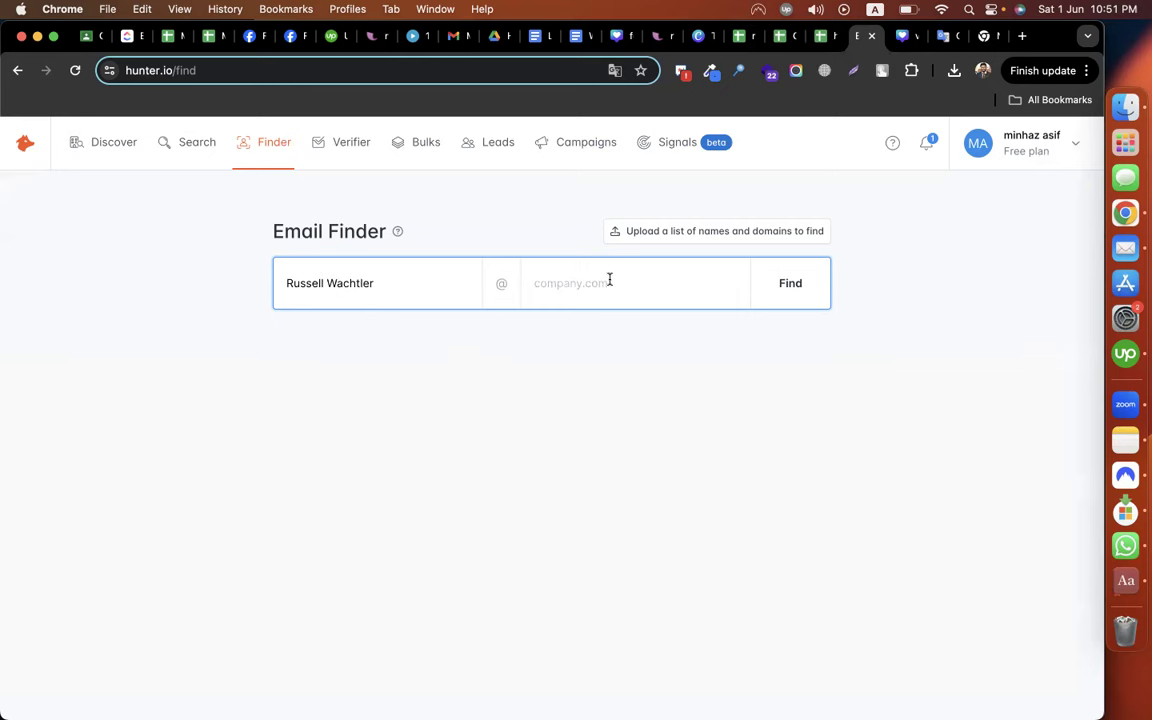
Enter nnnpro.com as the company, run the search and select the found email
left_click(786, 37)
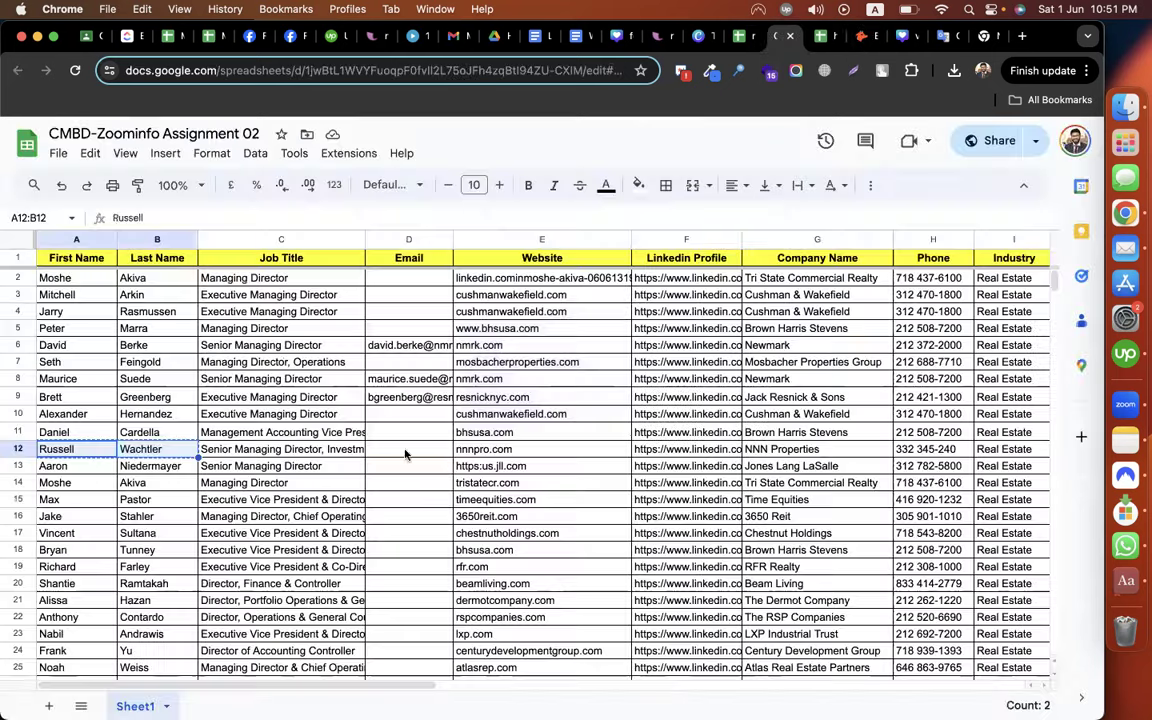
left_click(492, 450)
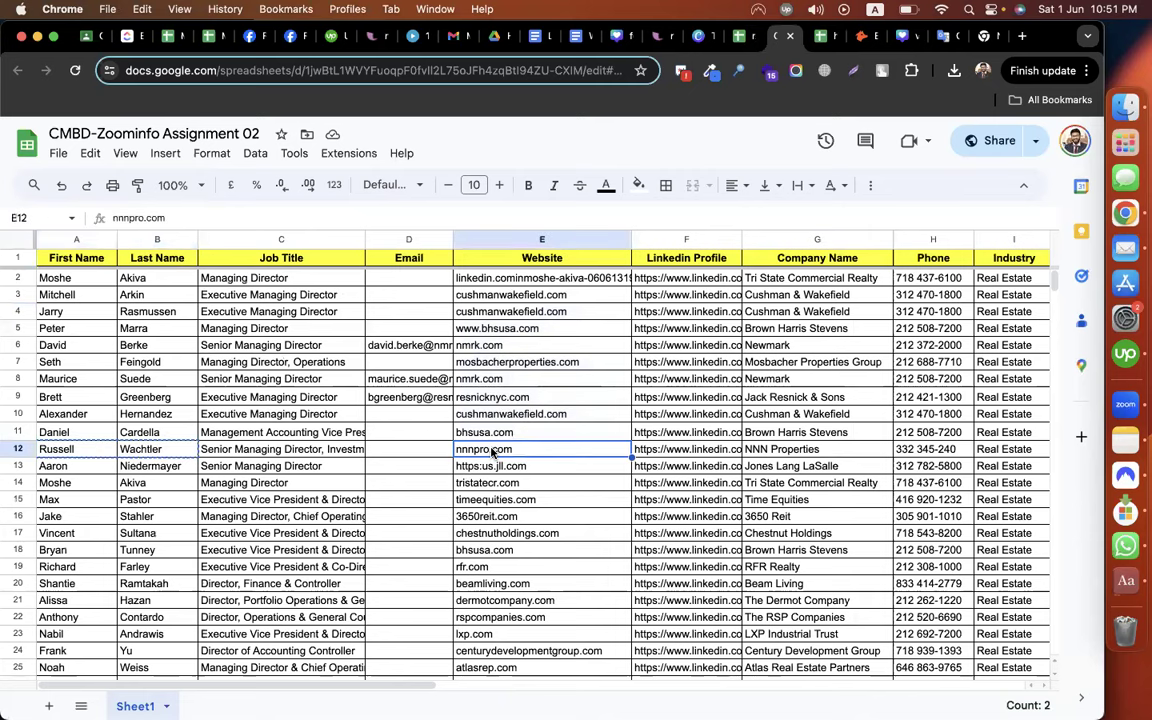
key("super+c")
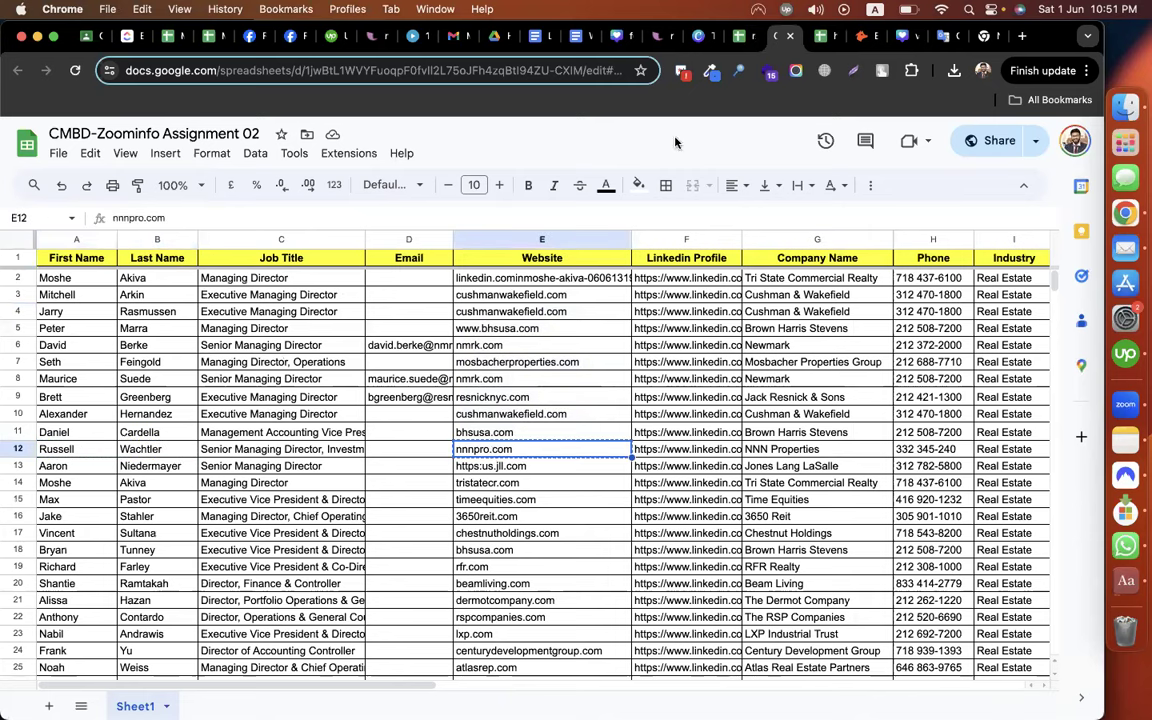
left_click(860, 37)
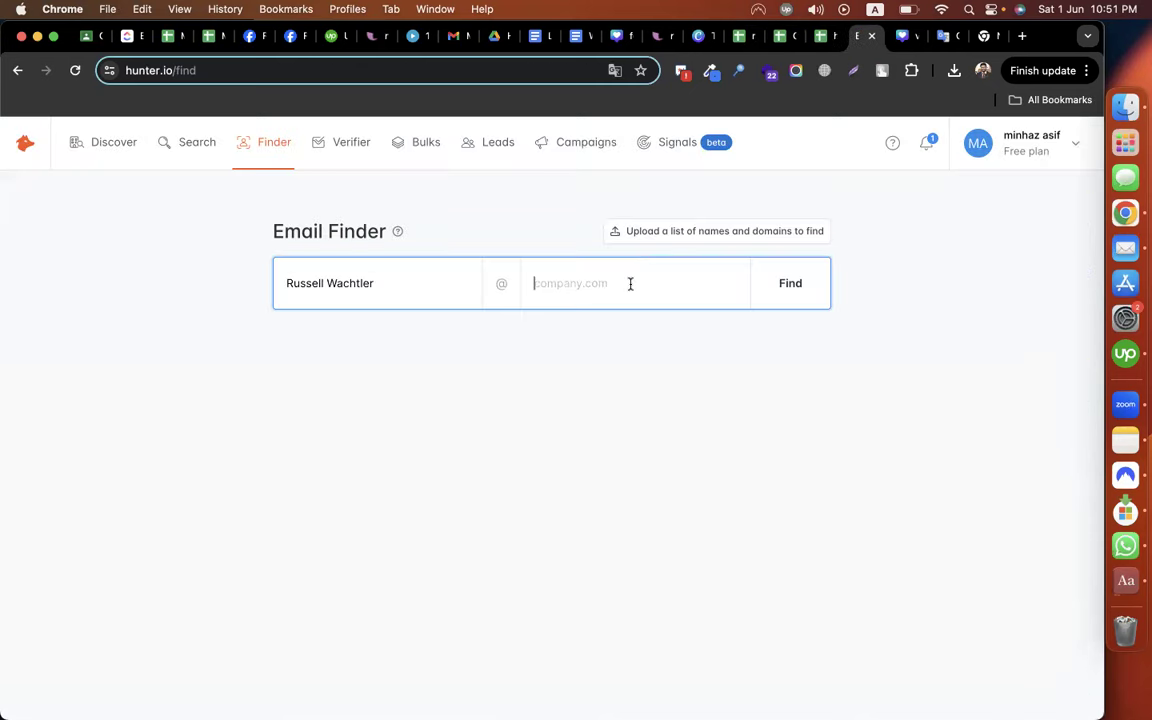
key("super+v")
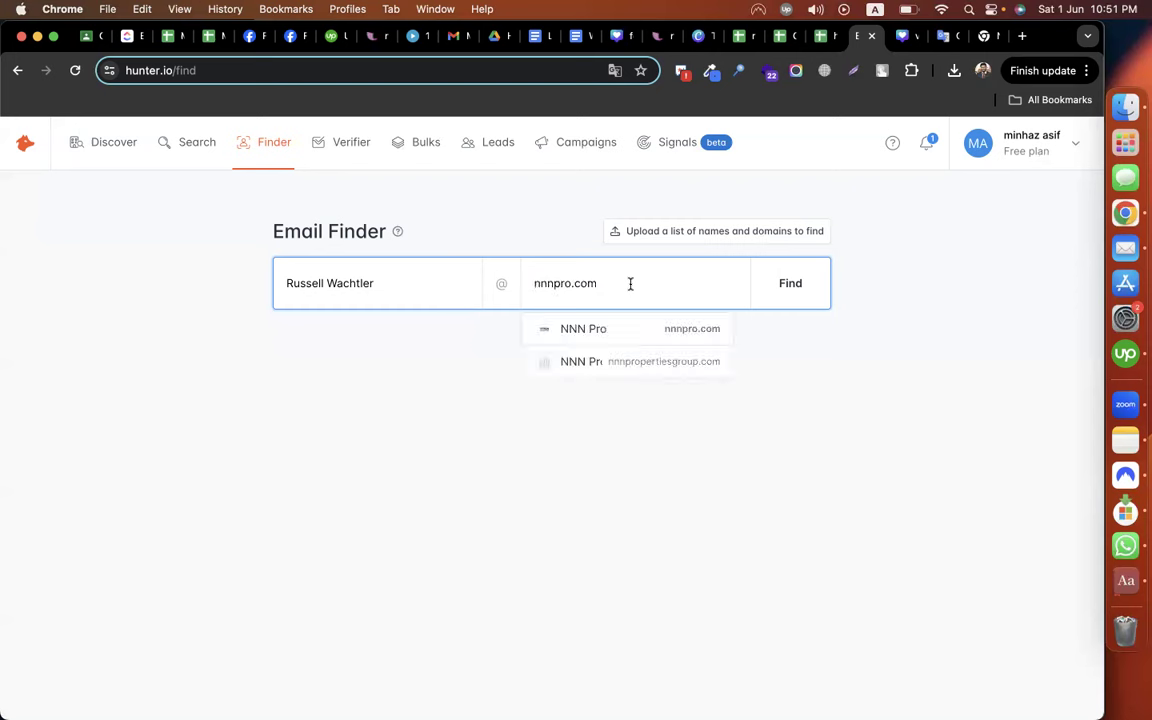
left_click(691, 341)
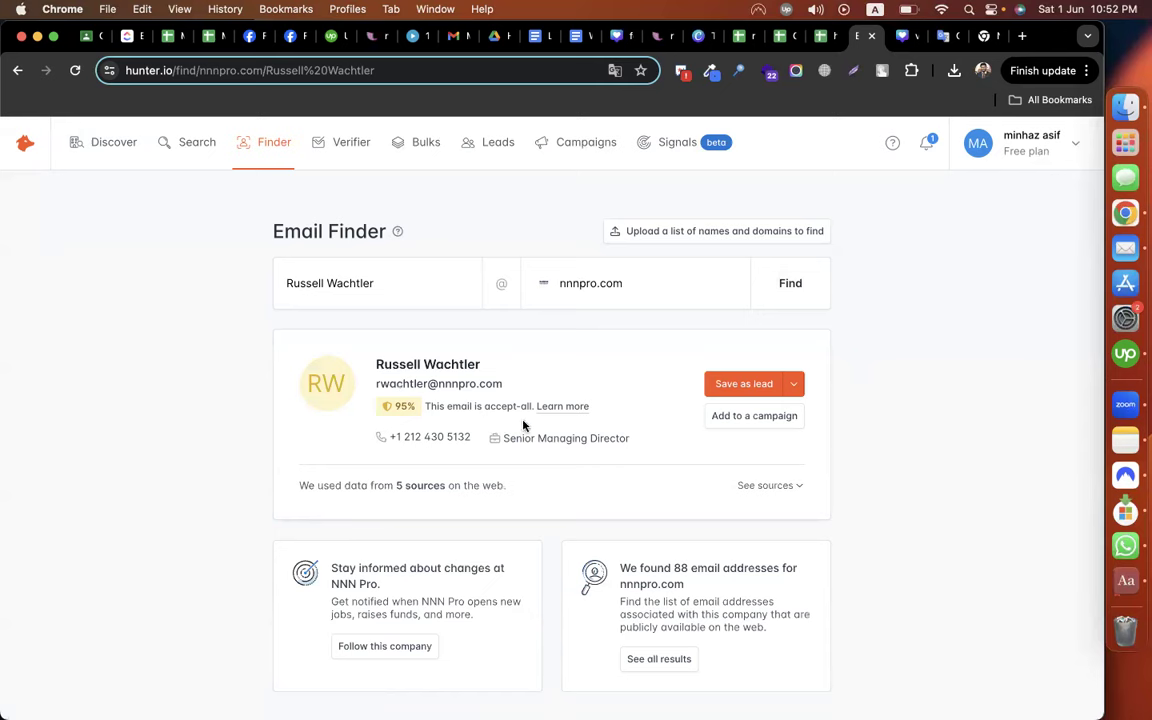
left_click_drag(504, 392, 375, 388)
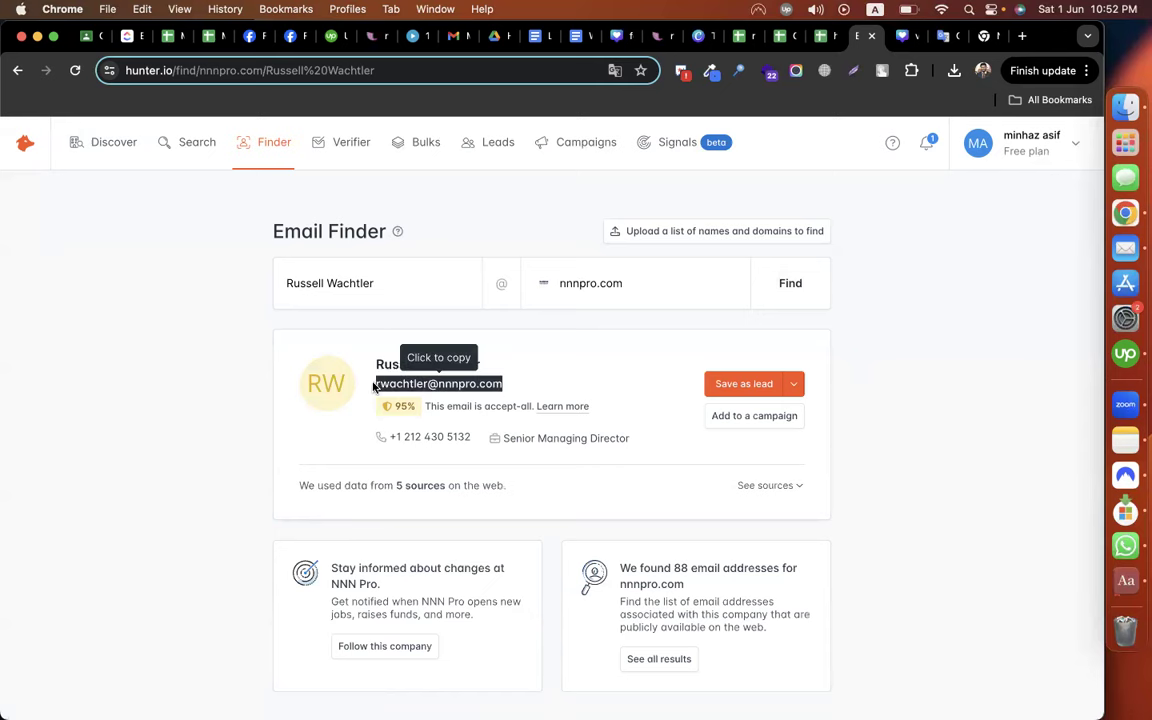
left_click(779, 35)
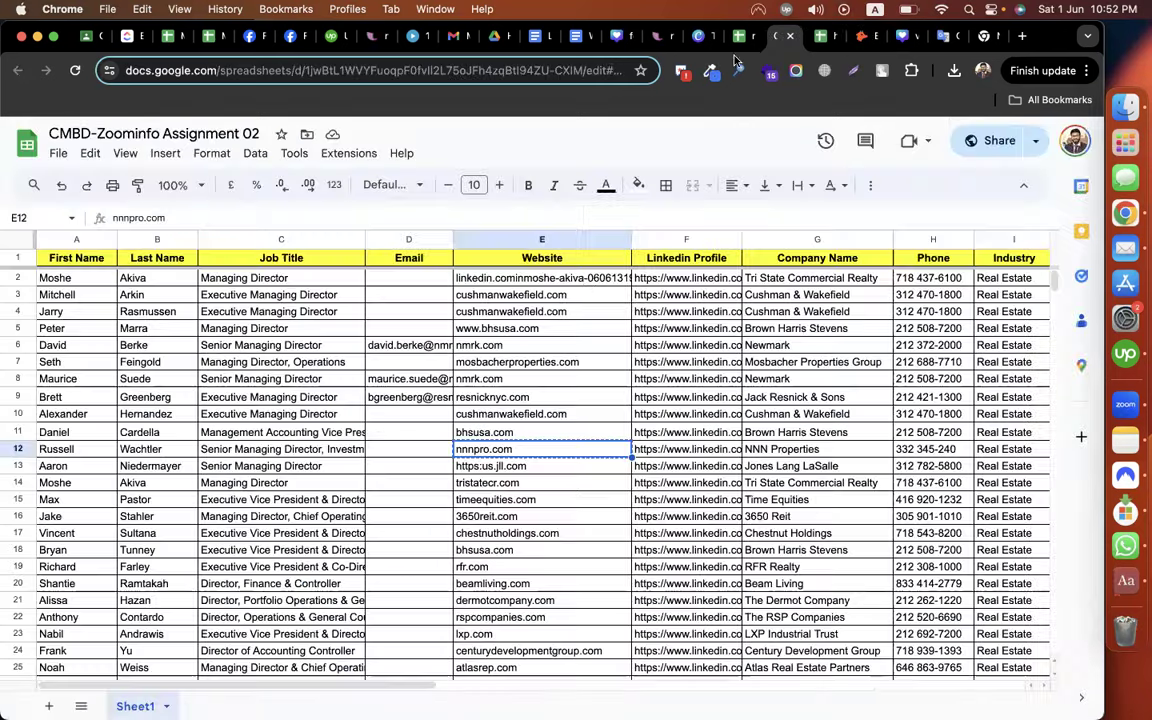
Paste the found nnnpro.com email into cell D12
double_click(425, 450)
key("super+v")
left_click(431, 485)
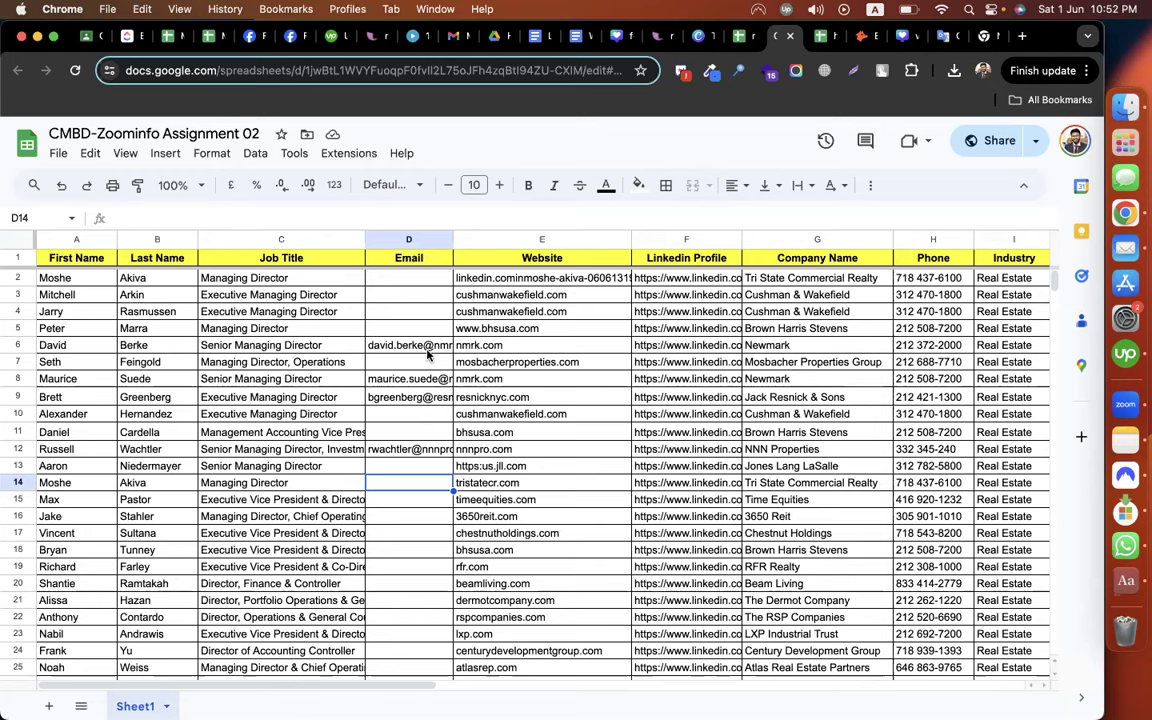
Widen the Linkedin Profile column and check the empty Email cells D5 and D7
left_click_drag(742, 239, 842, 239)
scroll(697, 436, "down", 3)
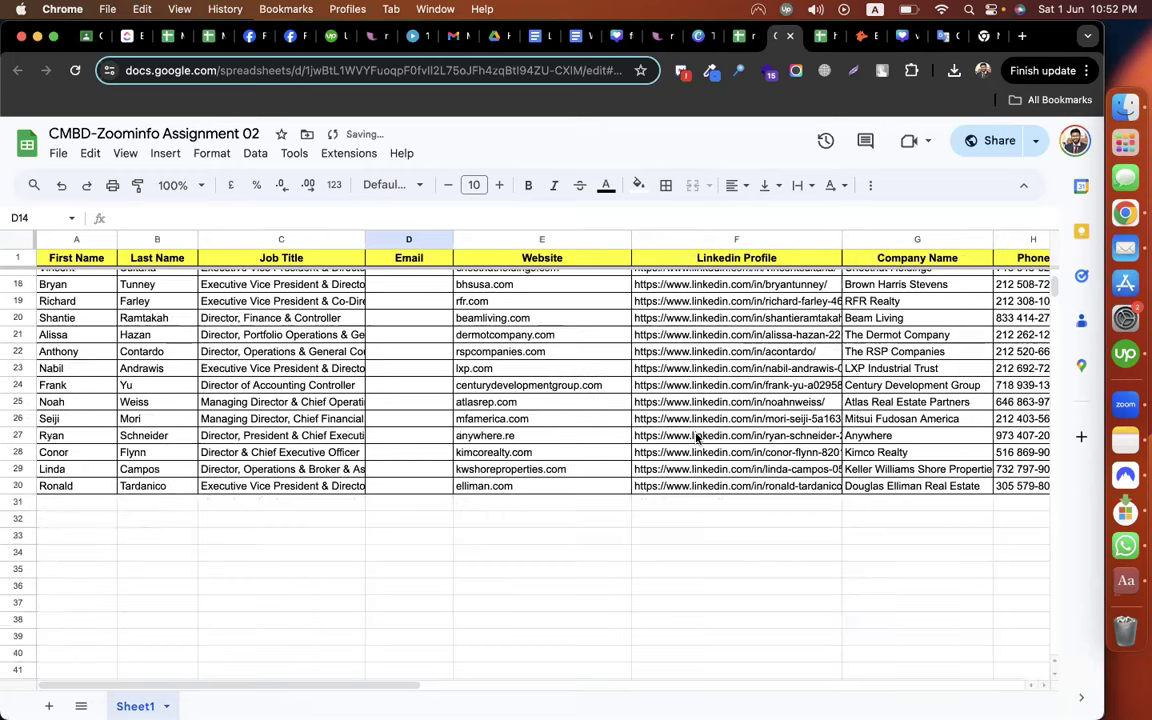
scroll(697, 436, "up", 3)
scroll(697, 436, "up", 3)
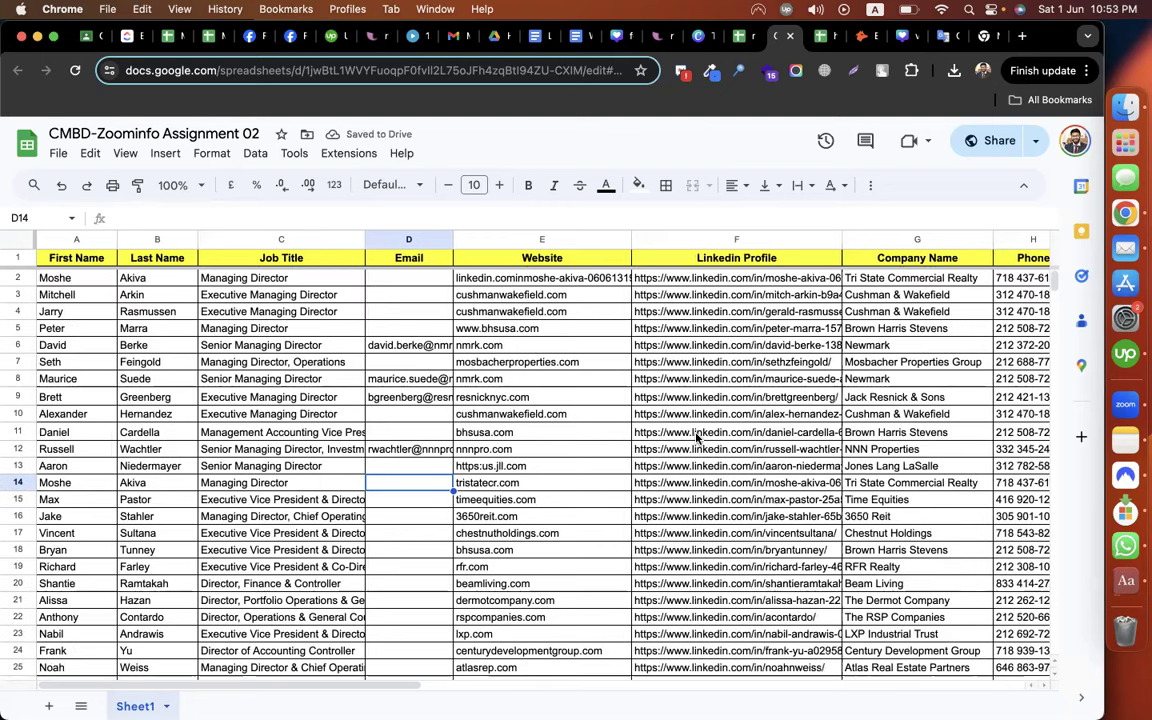
left_click(408, 330)
left_click(399, 365)
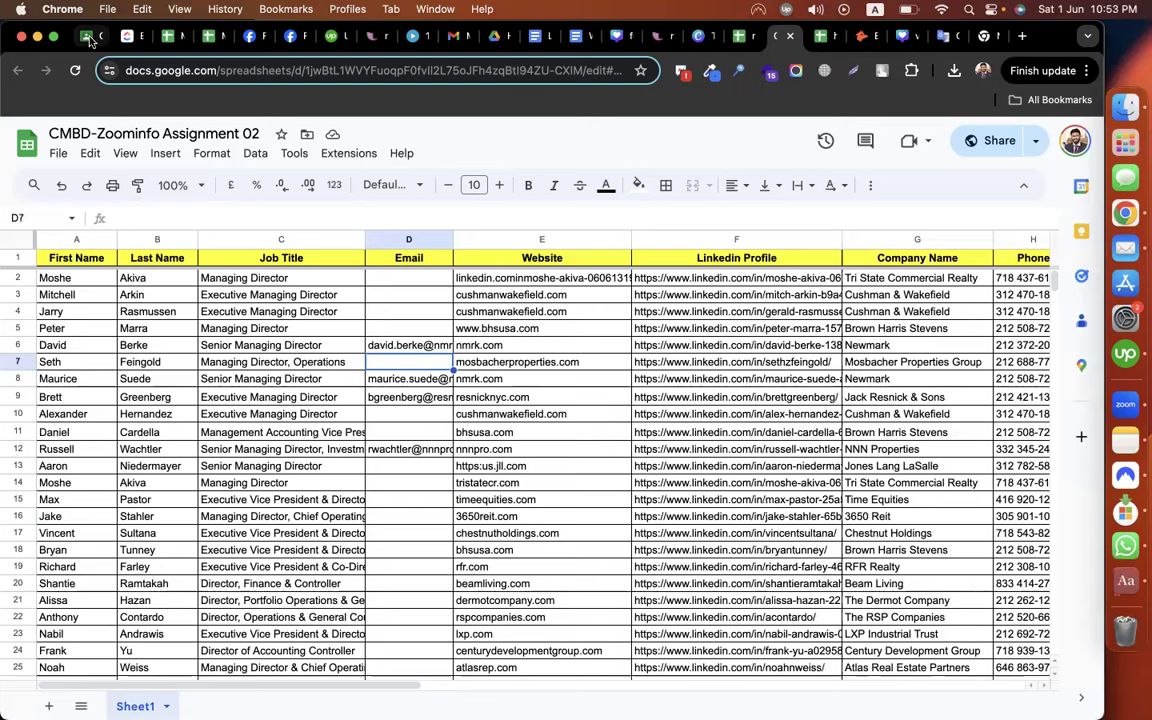
left_click(89, 38)
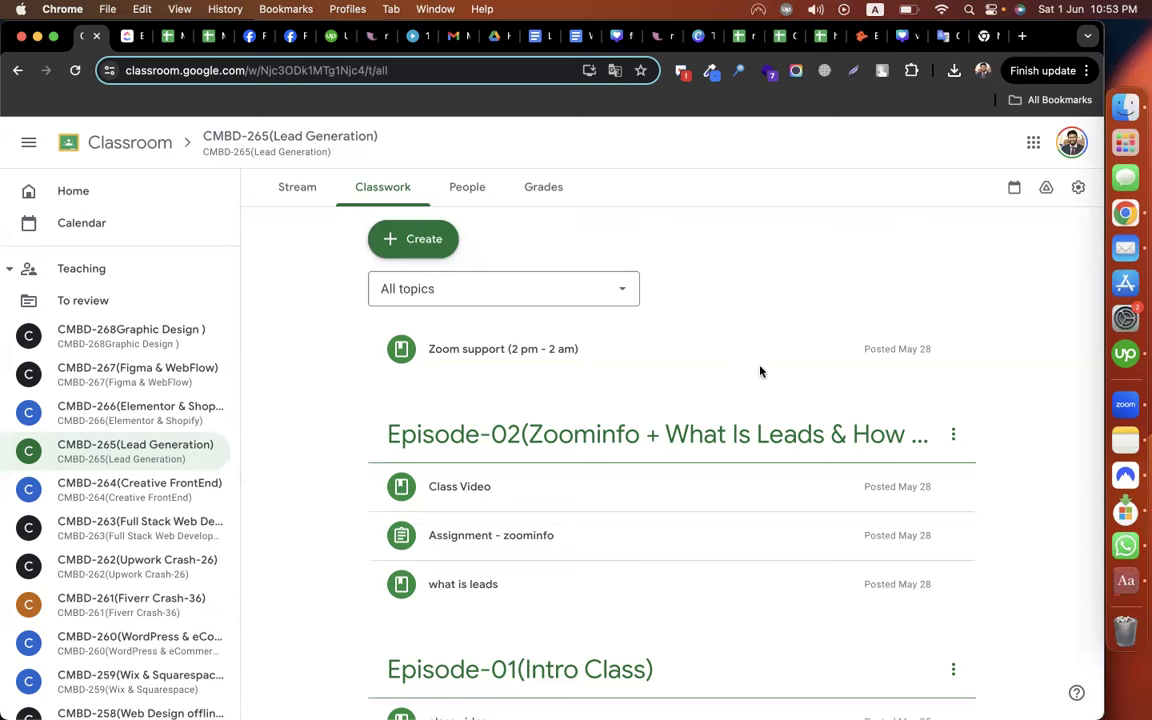
Find and open the CMBD-265 (Lead Generation) group chat in Facebook Messenger by searching '265'
left_click(287, 37)
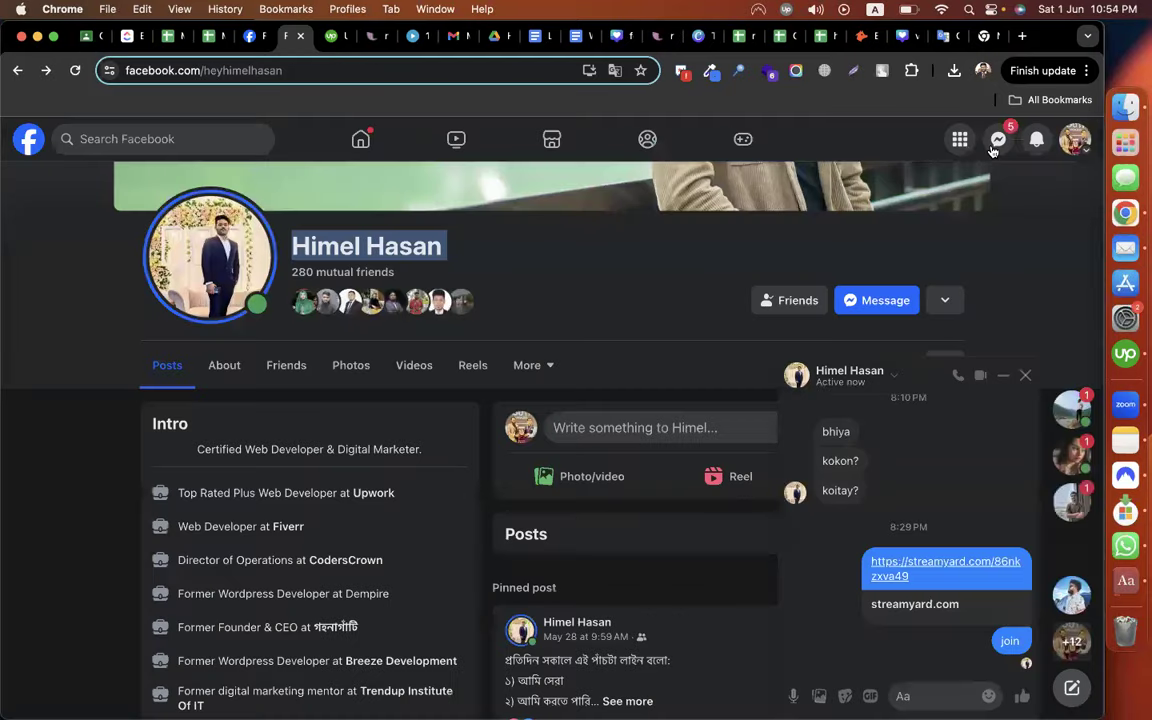
left_click(997, 140)
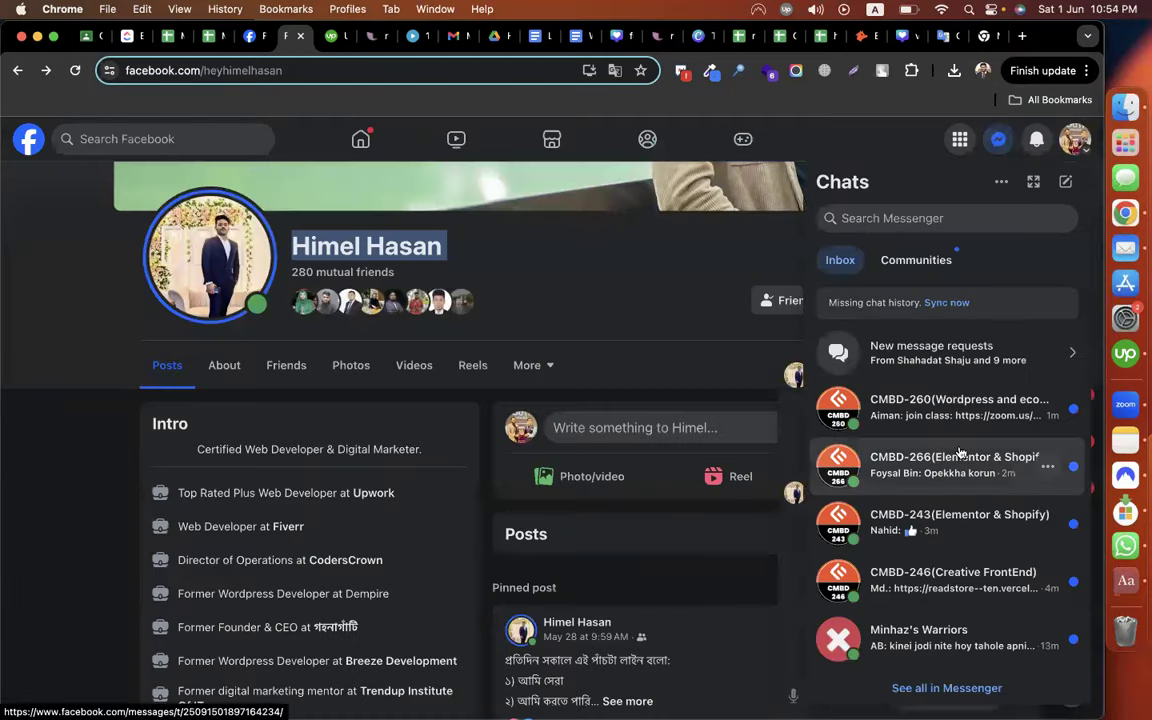
left_click(905, 219)
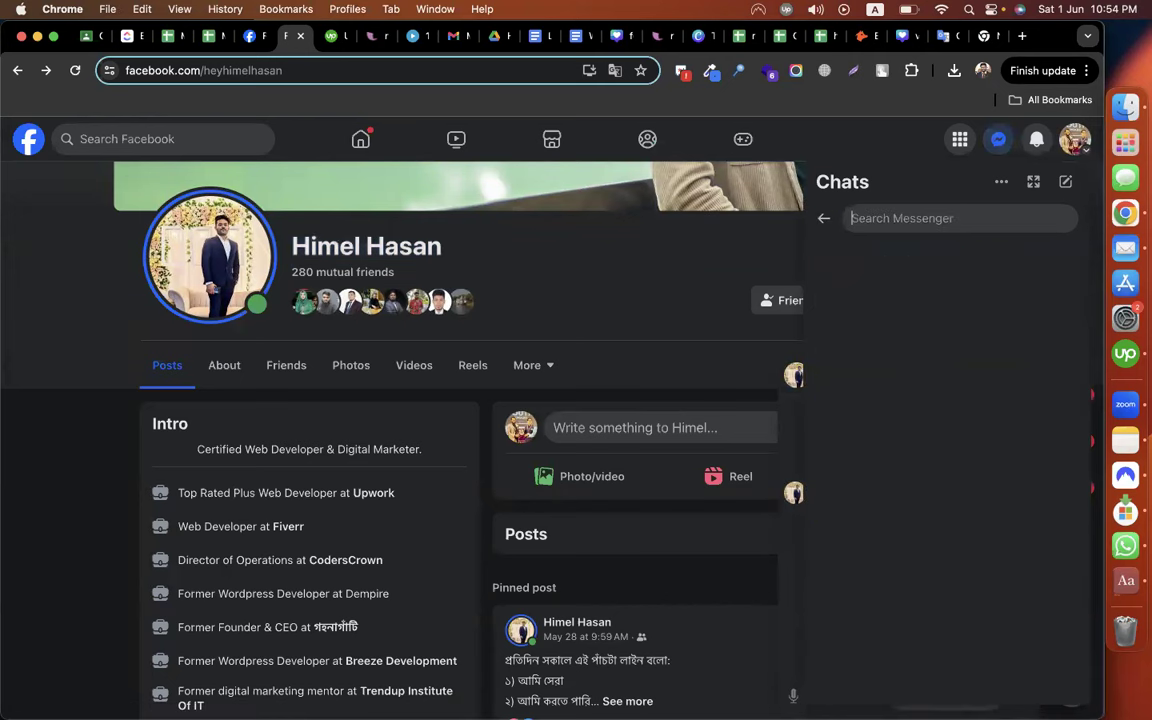
type("265")
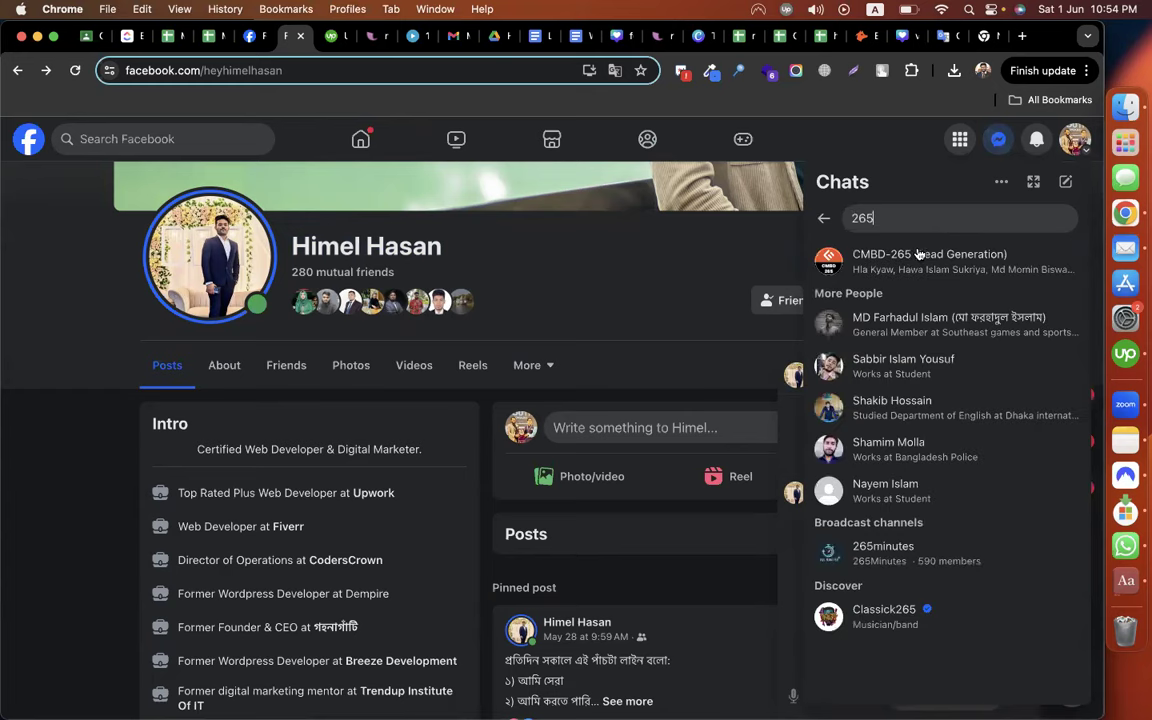
left_click(870, 260)
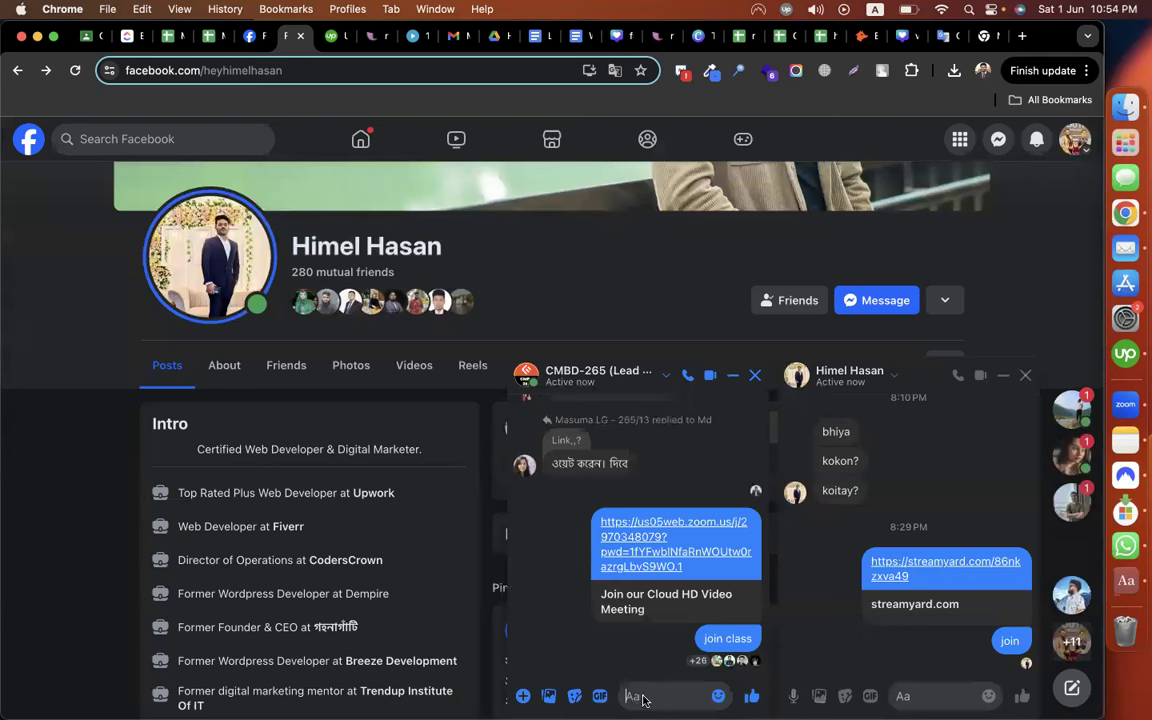
Send the pasted Zoom meeting ID and passcode with 'support zoom' to the group
key("super+v")
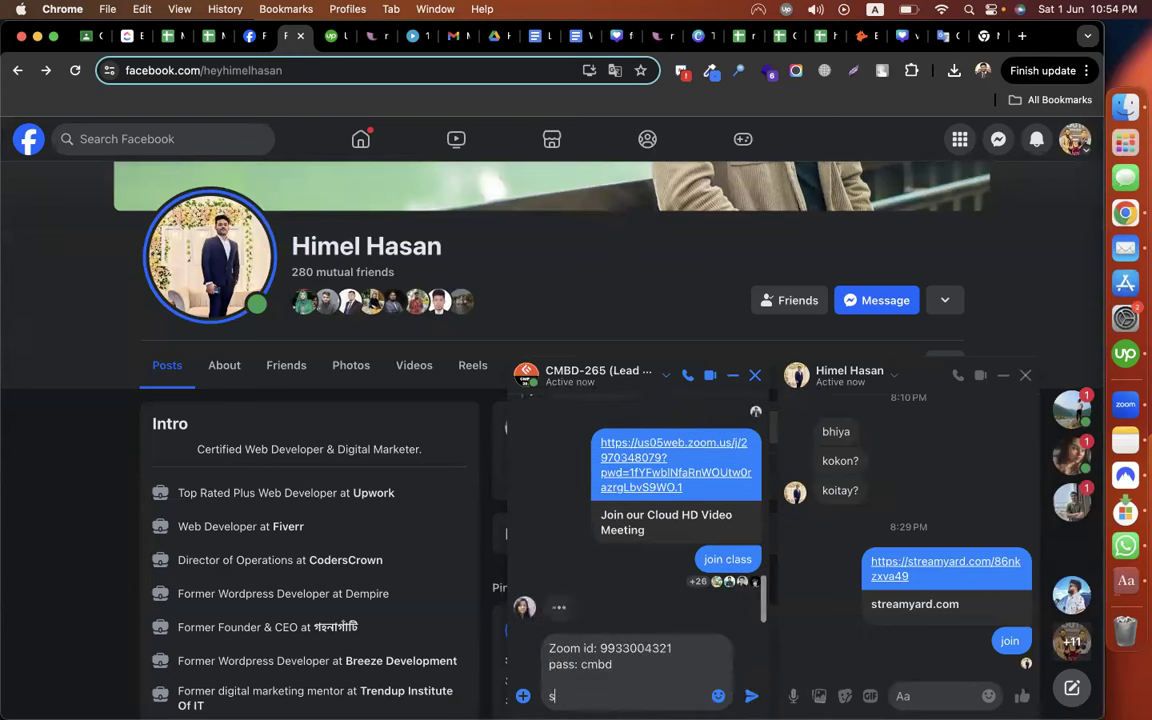
type("upport zoom")
key("Return")
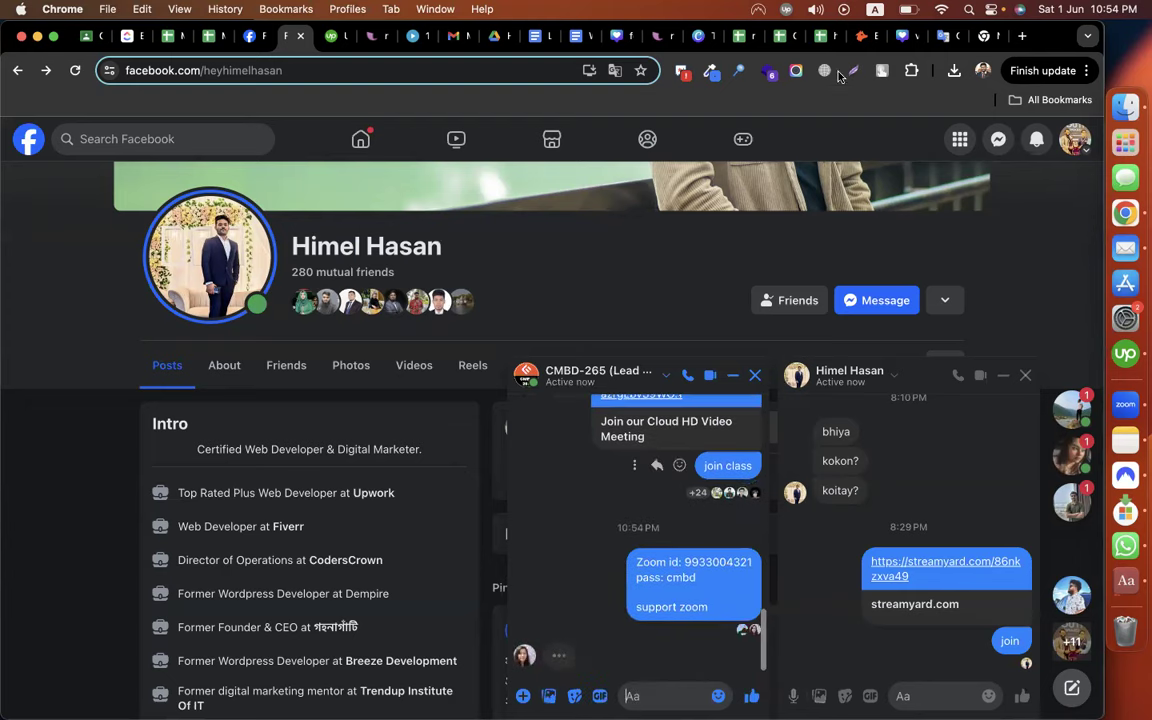
left_click(857, 42)
left_click(988, 347)
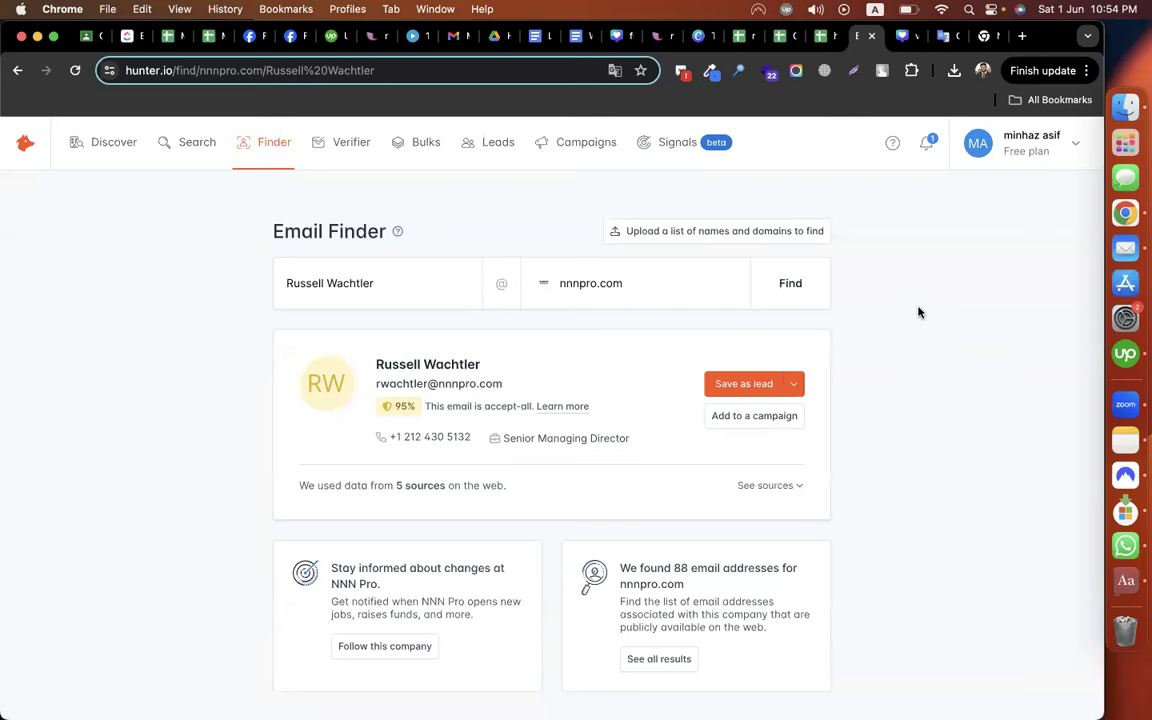
Copy lead rows 13–22, Aaron through Anthony, from the lead spreadsheet
left_click(778, 36)
scroll(224, 449, "down", 1)
scroll(111, 330, "down", 3)
mouse_move(77, 317)
left_mouse_down()
mouse_move(178, 316)
mouse_move(672, 538)
mouse_move(619, 553)
mouse_move(590, 466)
left_mouse_up()
key("cmd+c")
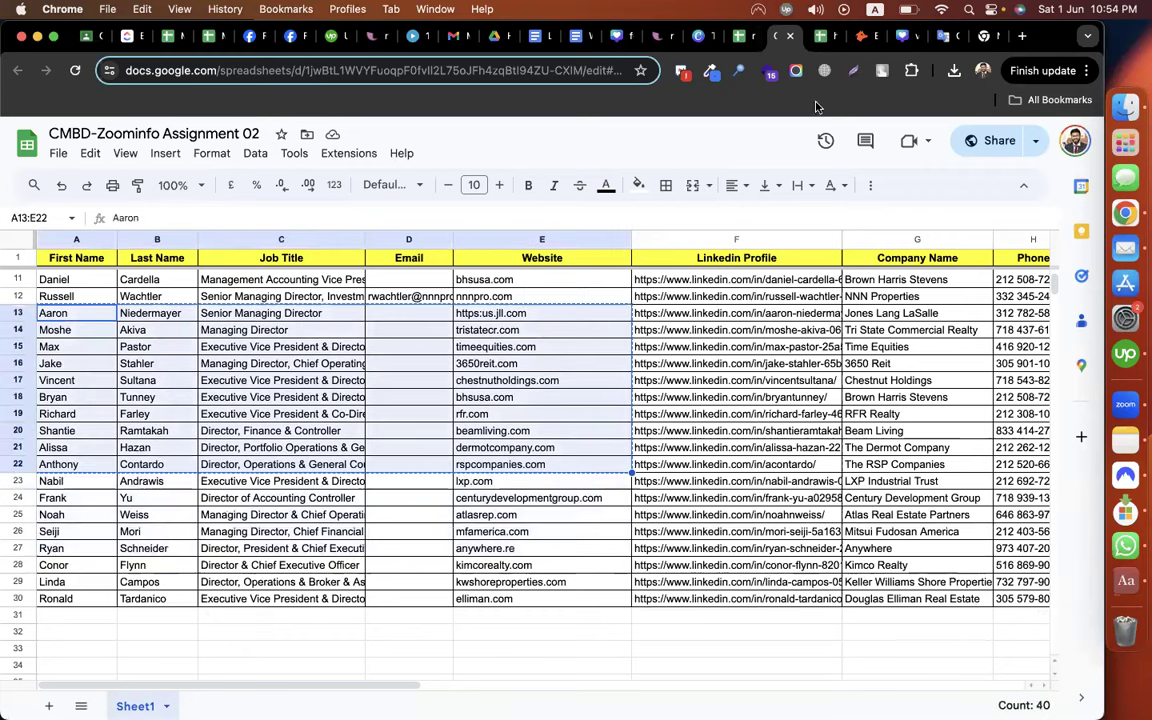
Paste the ten leads at A1 of the hunter.io sheet and clear column F's old industry values
left_click(822, 37)
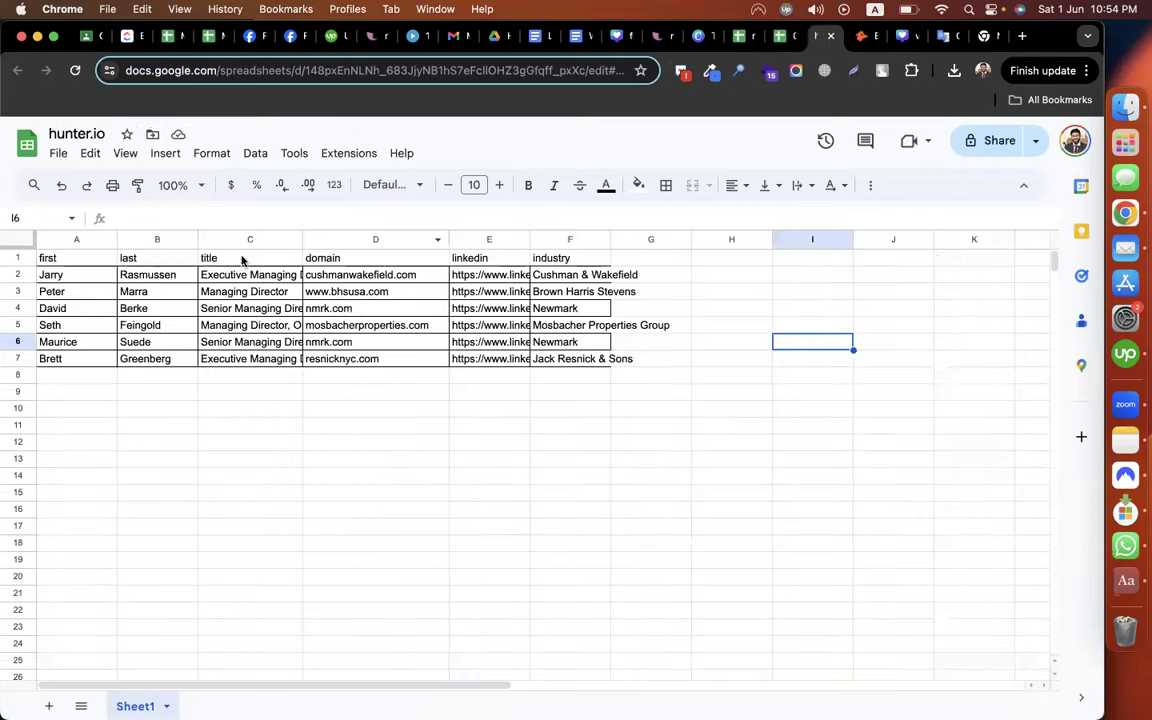
left_click(66, 261)
key("cmd+v")
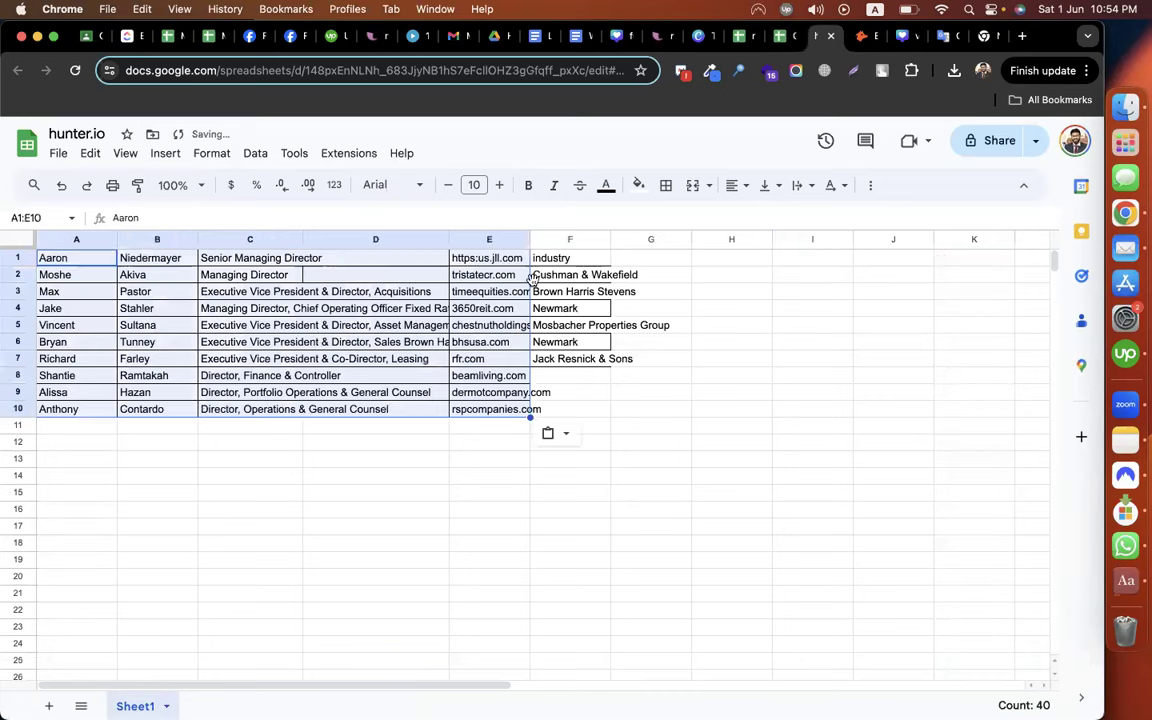
left_click_drag(570, 258, 570, 558)
key("Delete")
left_click(693, 535)
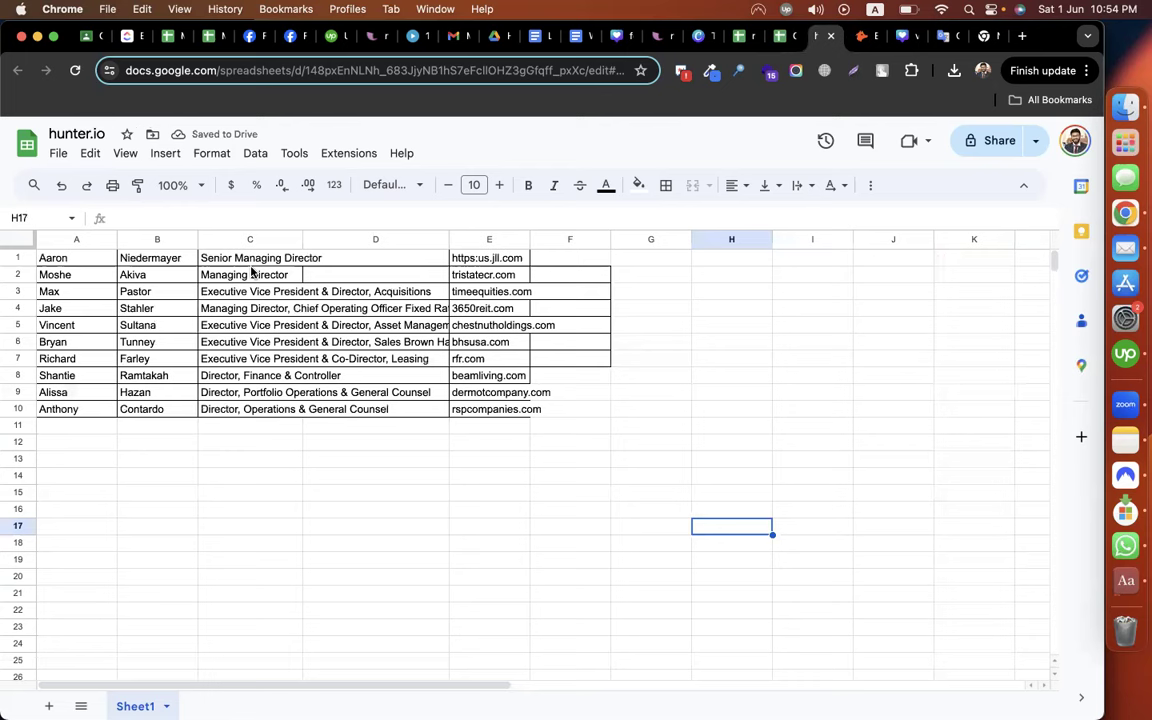
Start a CSV download of the sheet, then cancel the save
left_click(56, 156)
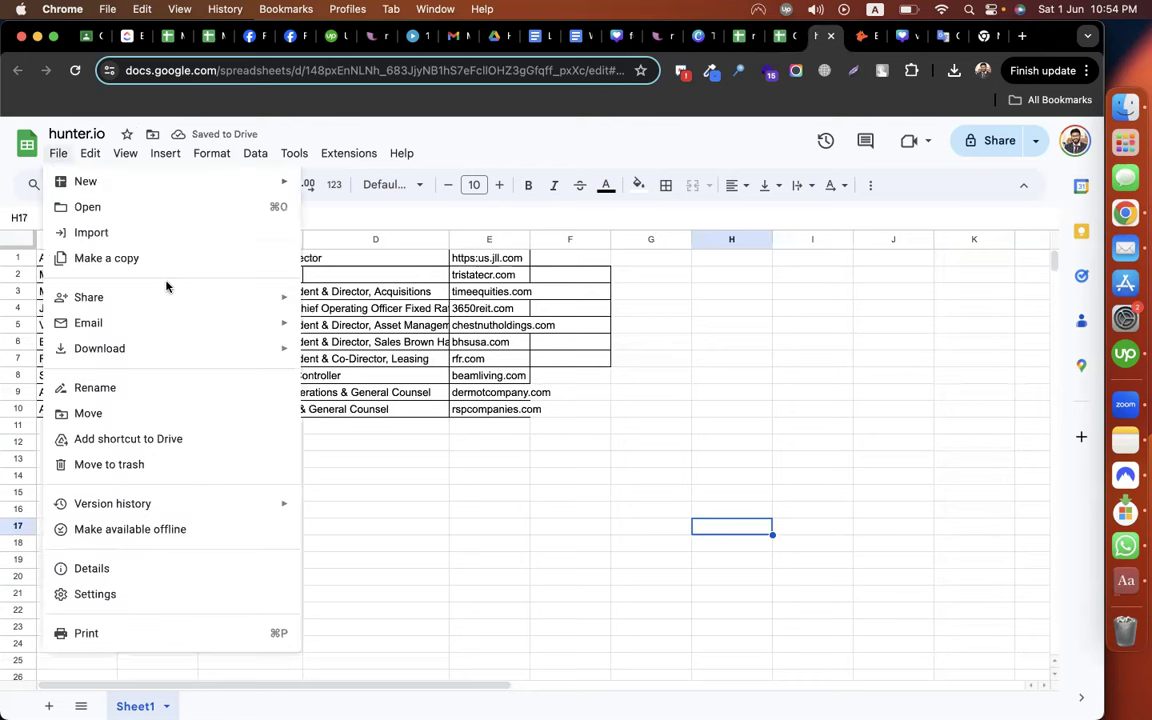
mouse_move(150, 345)
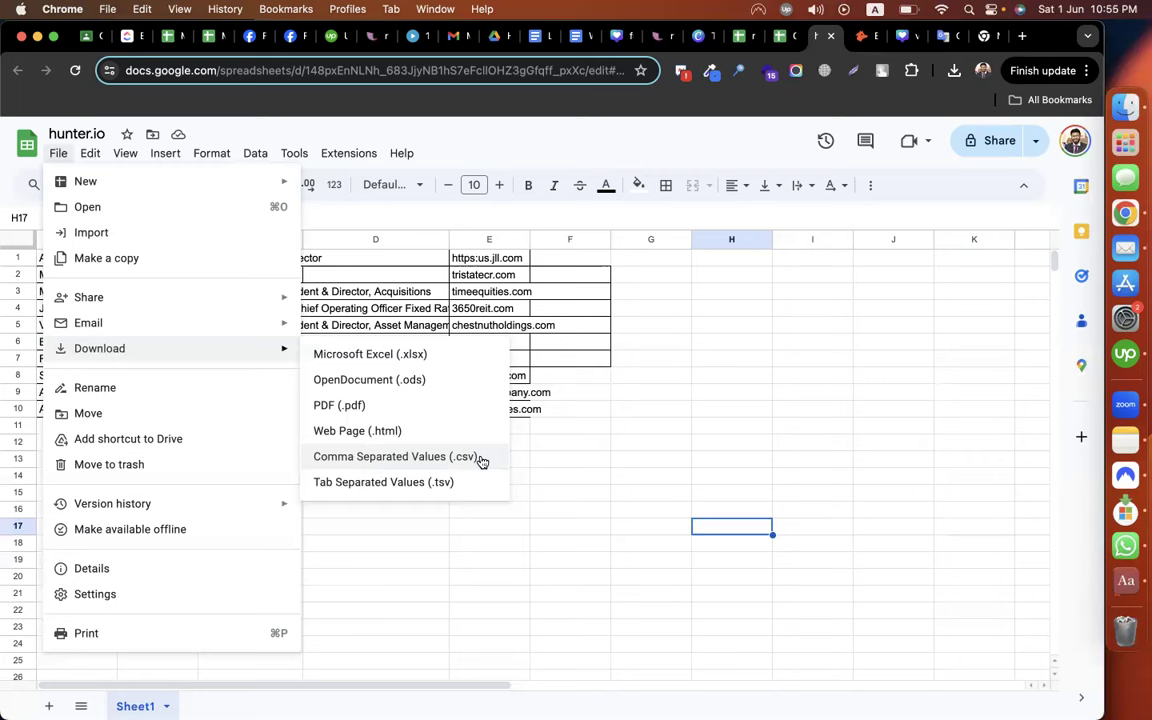
left_click(481, 461)
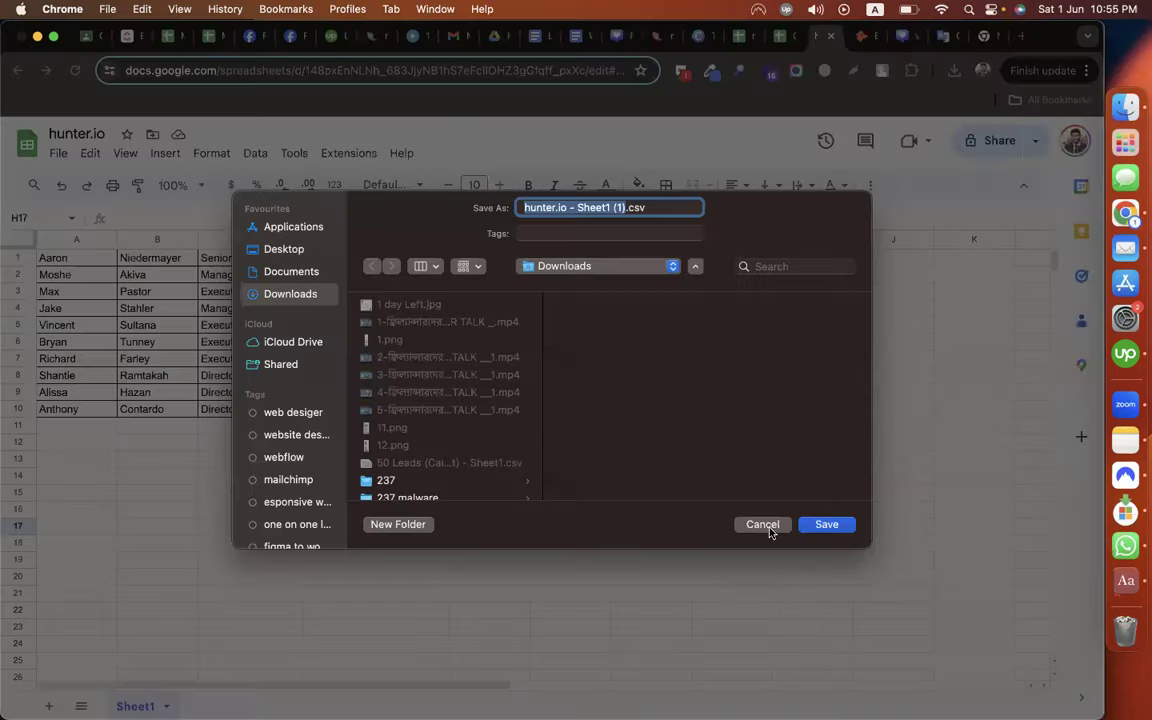
left_click(765, 528)
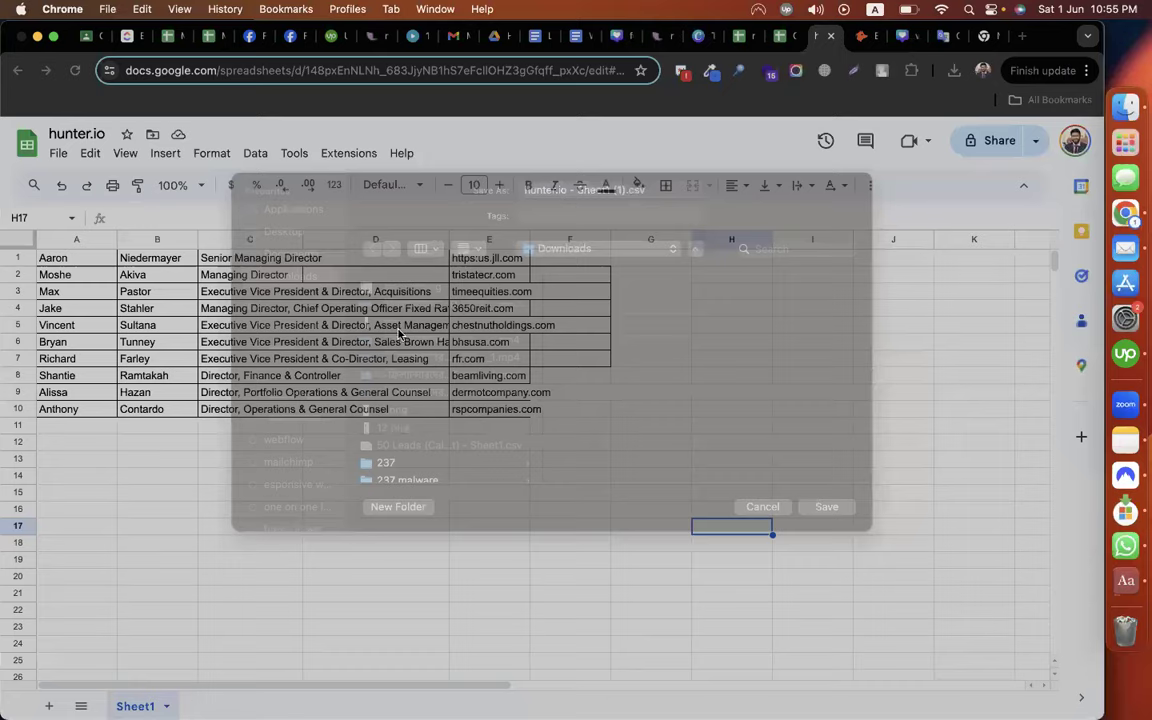
Delete the empty email column D from the hunter.io sheet
left_click(350, 239)
right_click(348, 240)
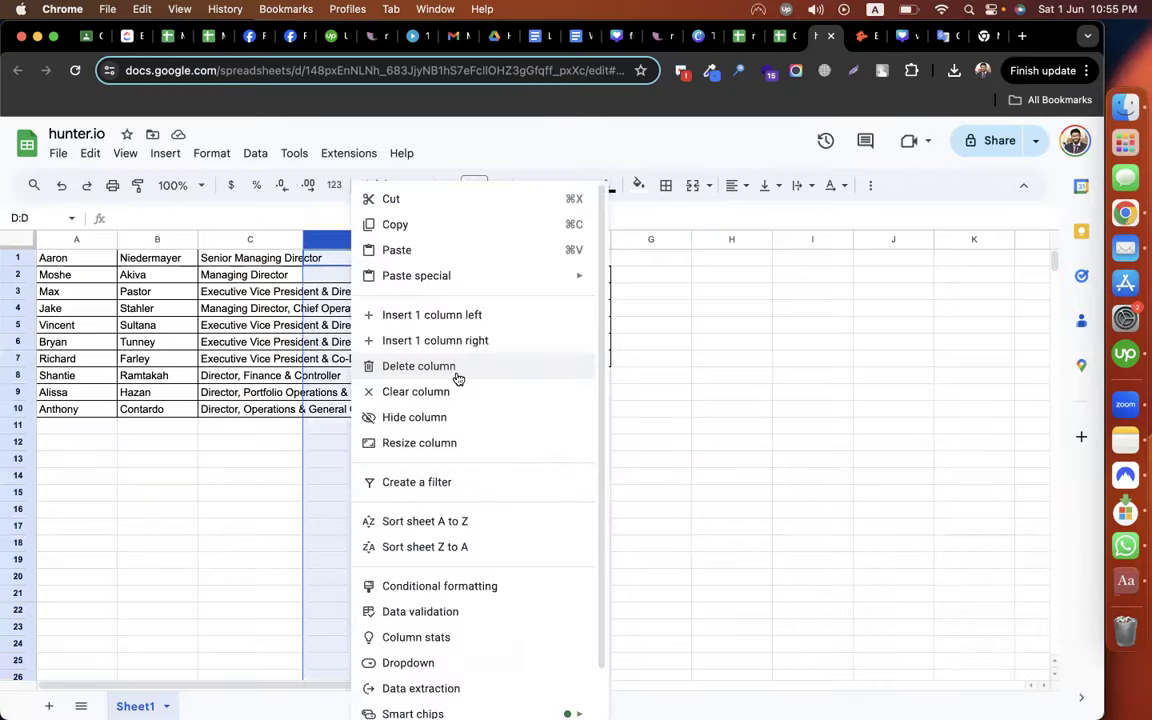
left_click(456, 370)
left_click(249, 496)
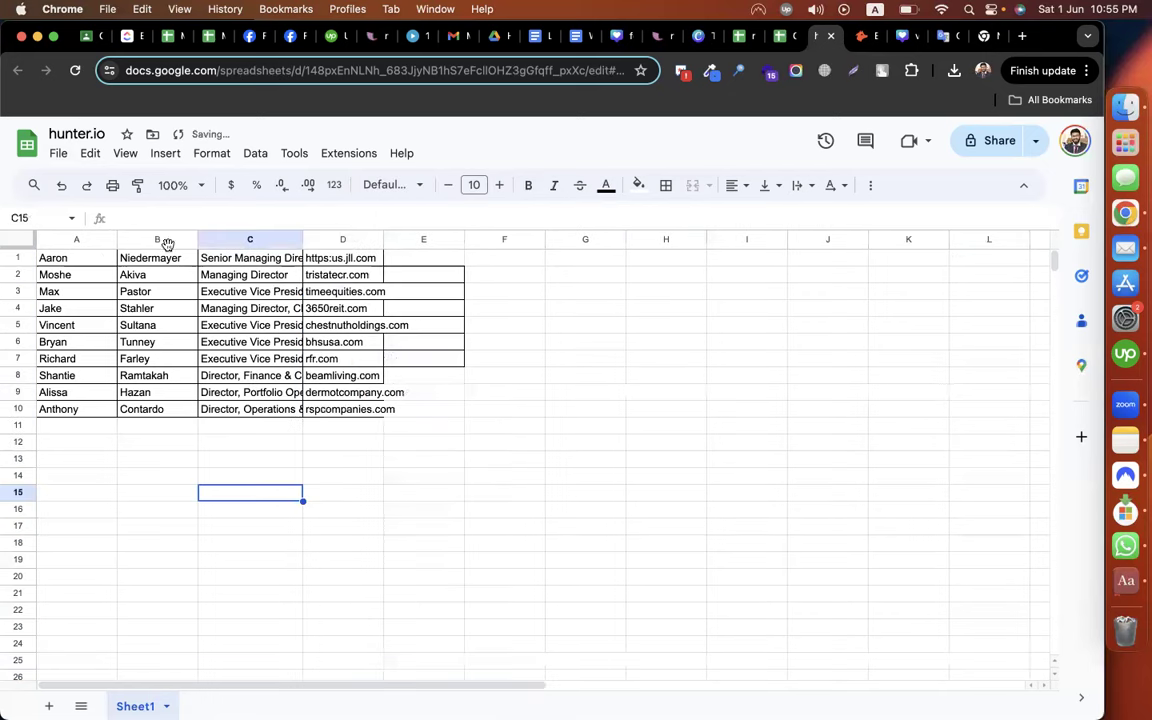
Widen columns C and D so job titles and full website addresses show
left_click(90, 257)
left_click_drag(382, 241, 381, 241)
left_click_drag(466, 239, 580, 242)
left_click(778, 326)
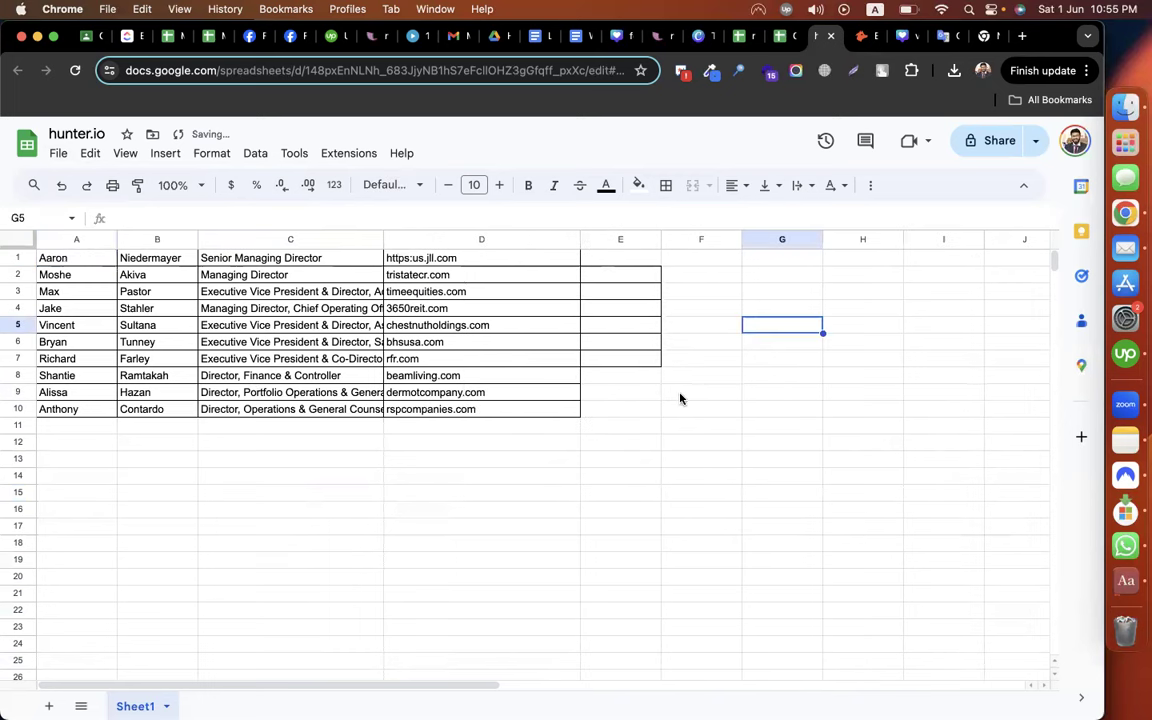
left_click(680, 399)
key("super+c")
left_click_drag(620, 258, 628, 428)
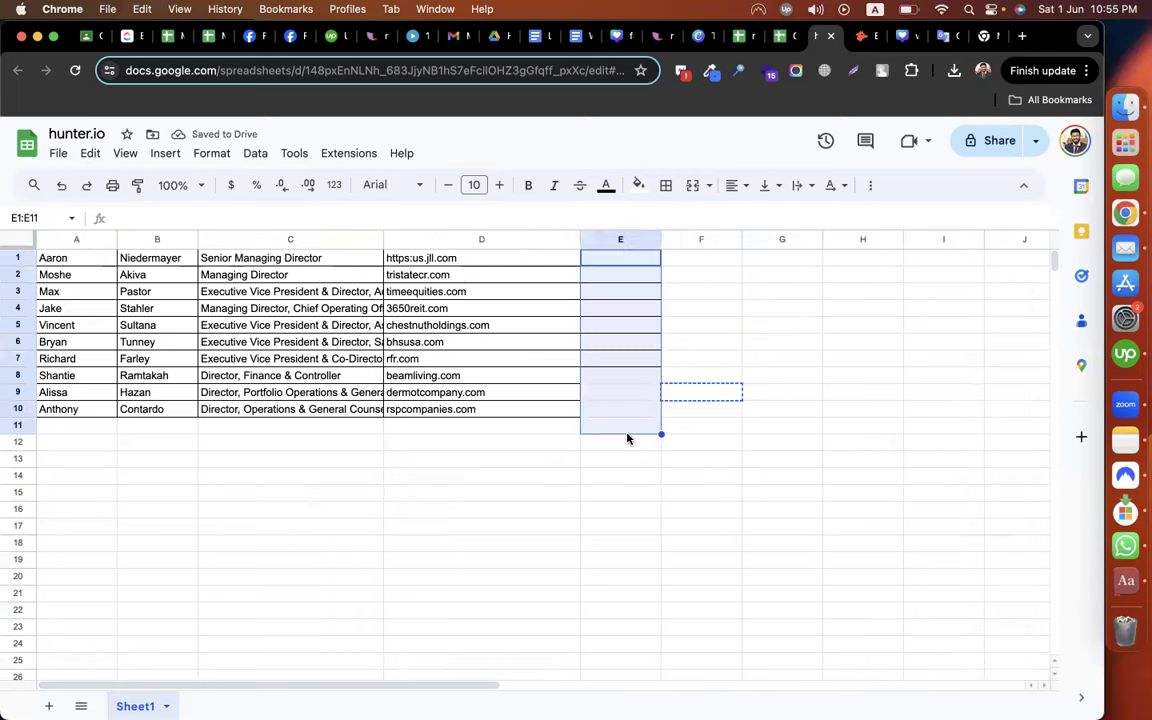
left_click(800, 410)
Download the cleaned sheet as the CSV file hunter.io - Sheet1 (1).csv
left_click(58, 153)
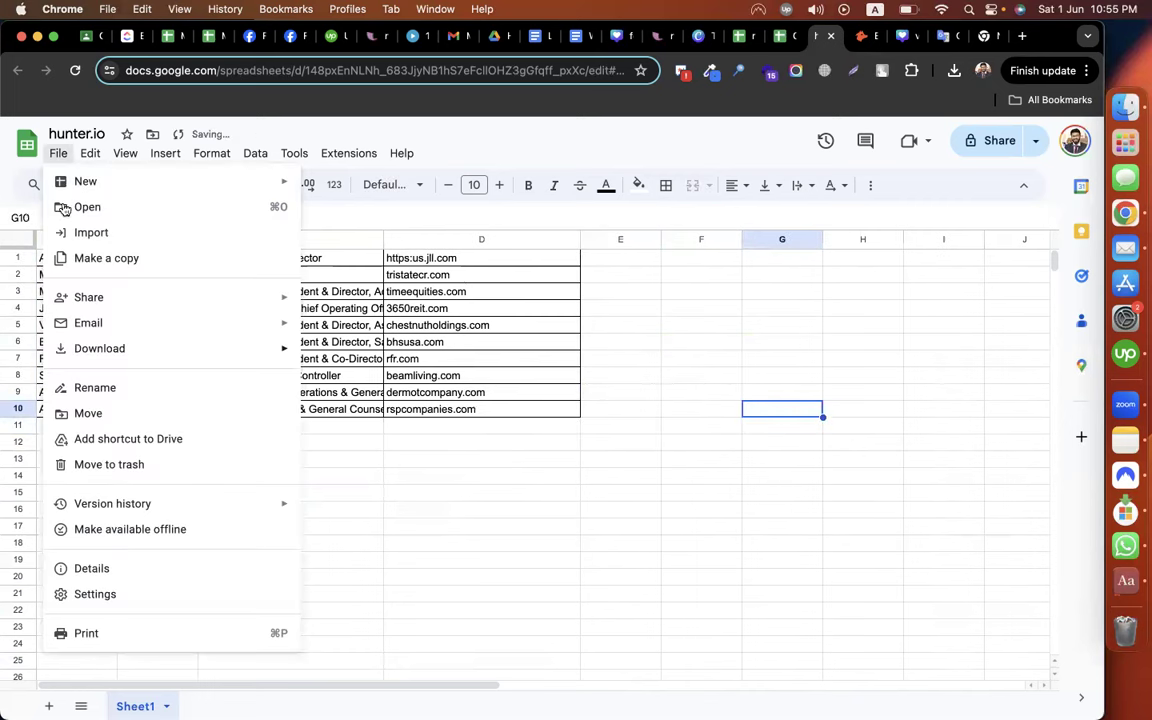
mouse_move(100, 348)
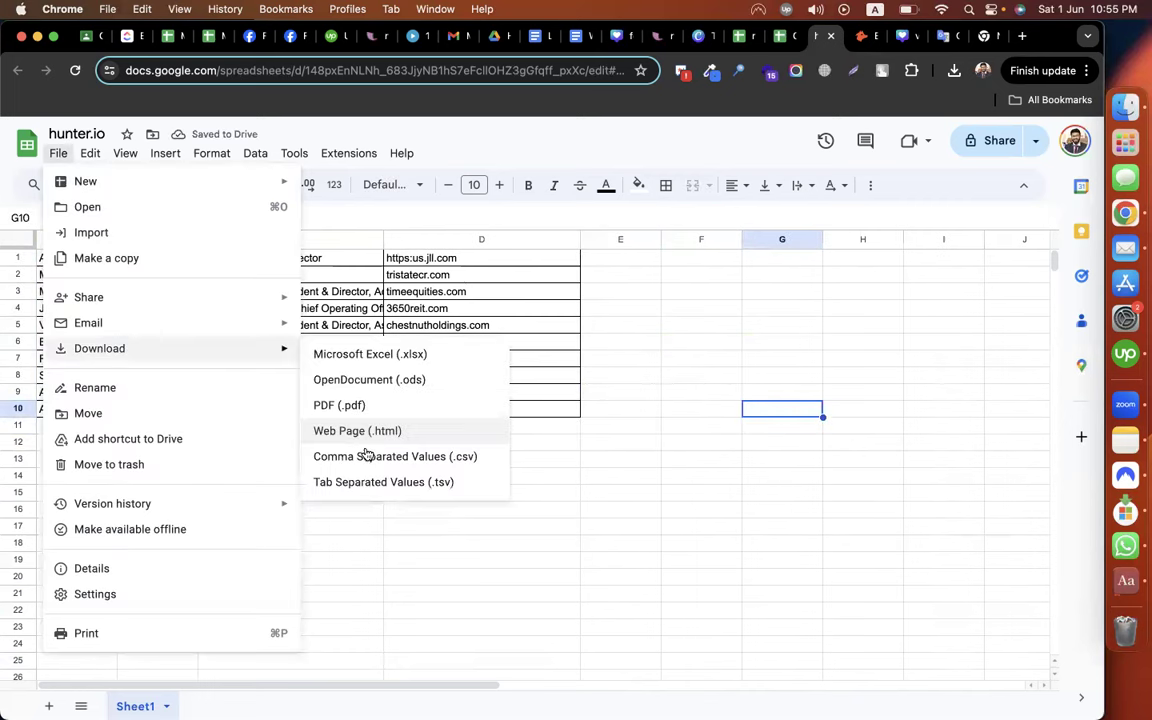
left_click(366, 455)
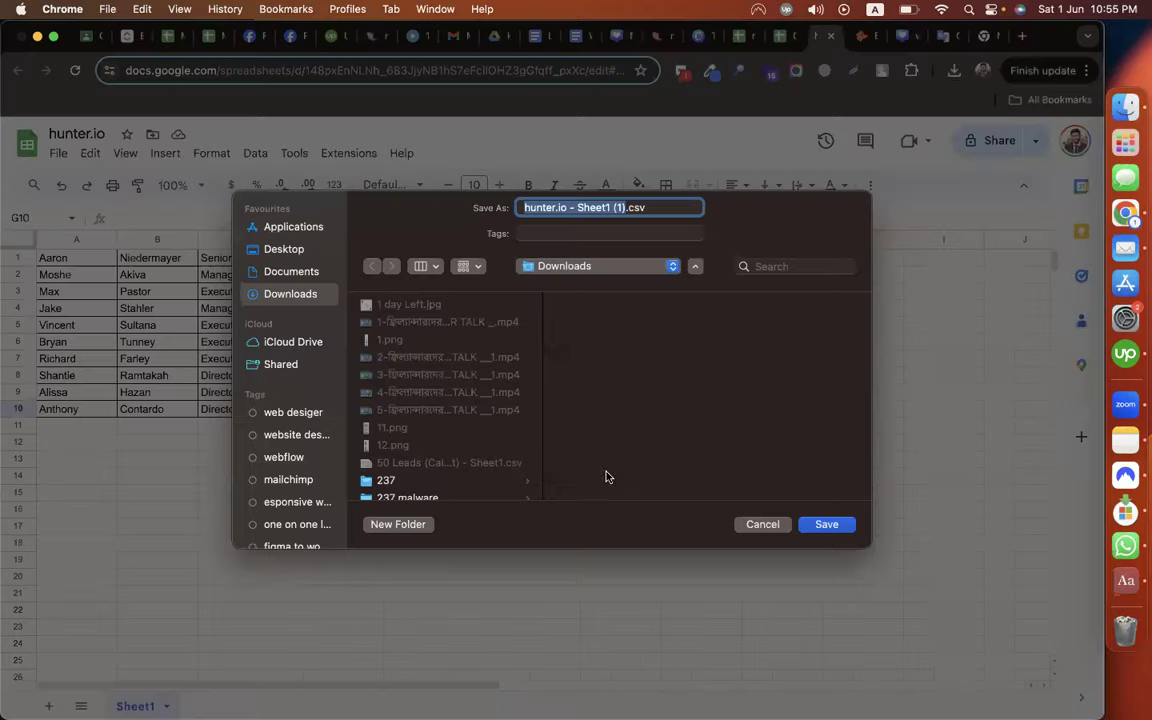
key("Return")
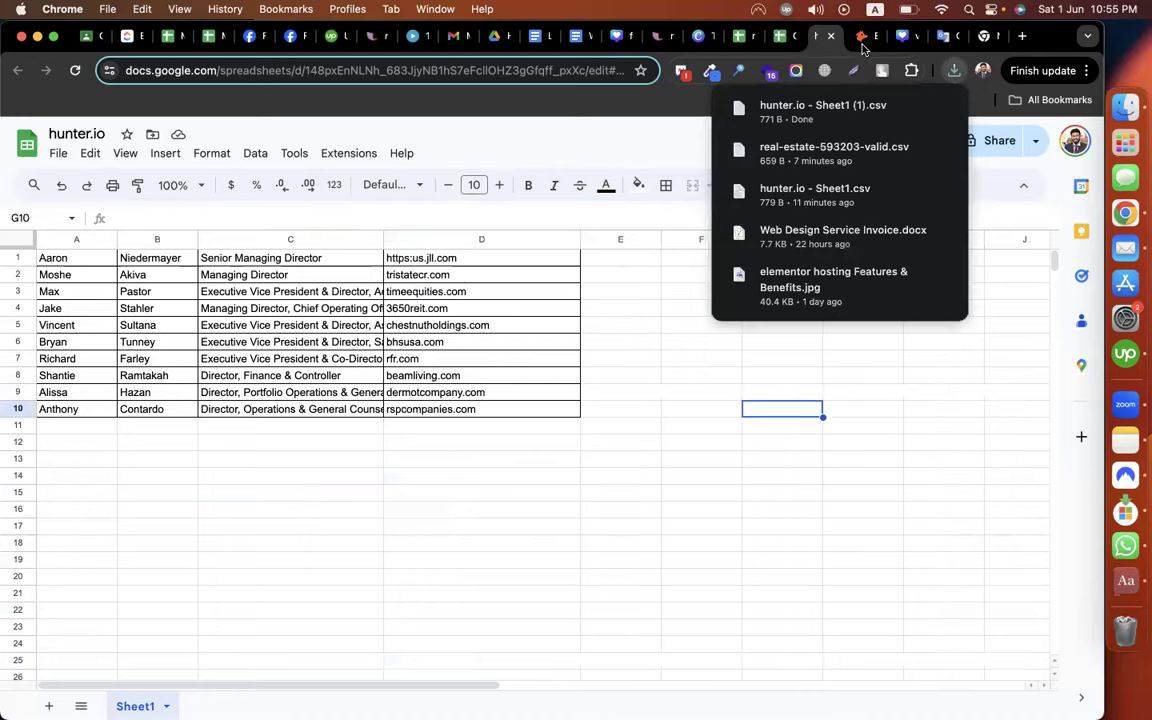
left_click(870, 38)
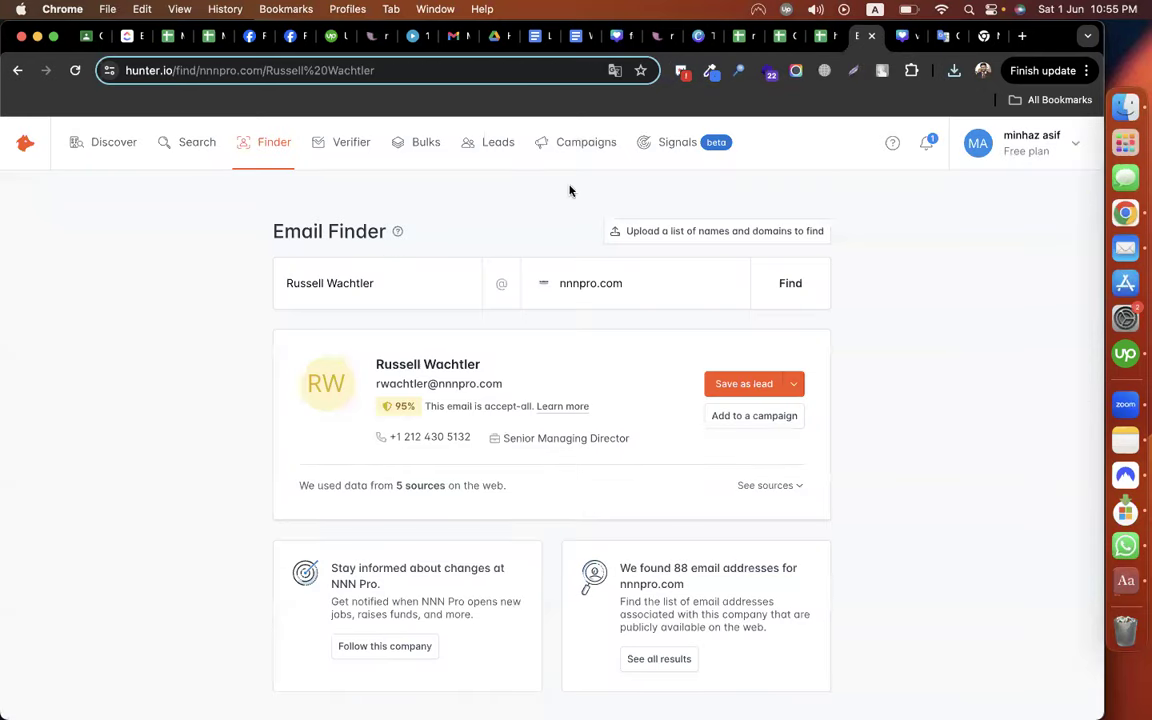
Create a new bulk Email Finder list named real estate2
left_click(418, 145)
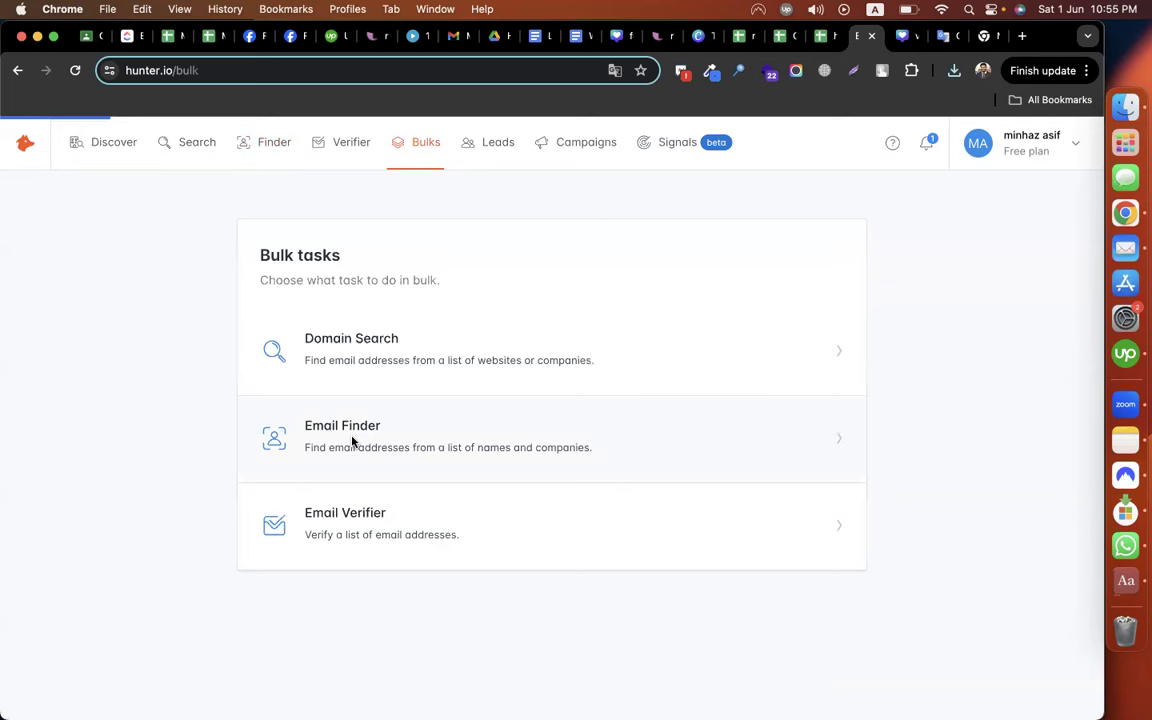
left_click(353, 443)
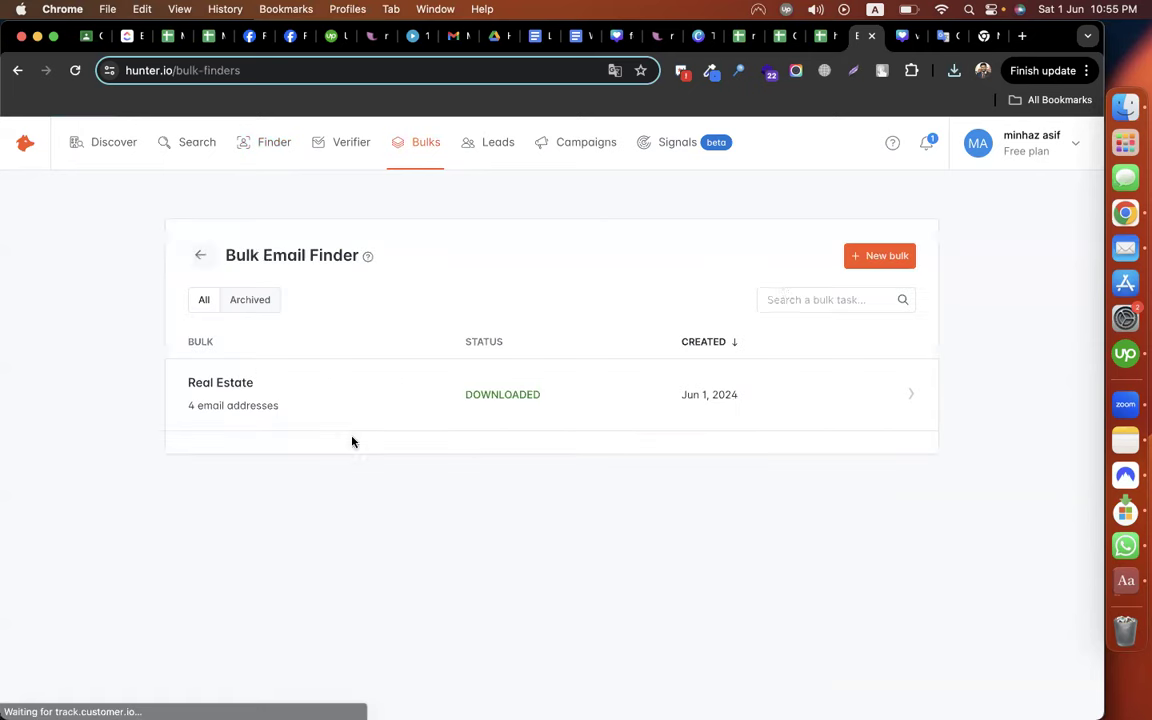
left_click(874, 262)
type("real est")
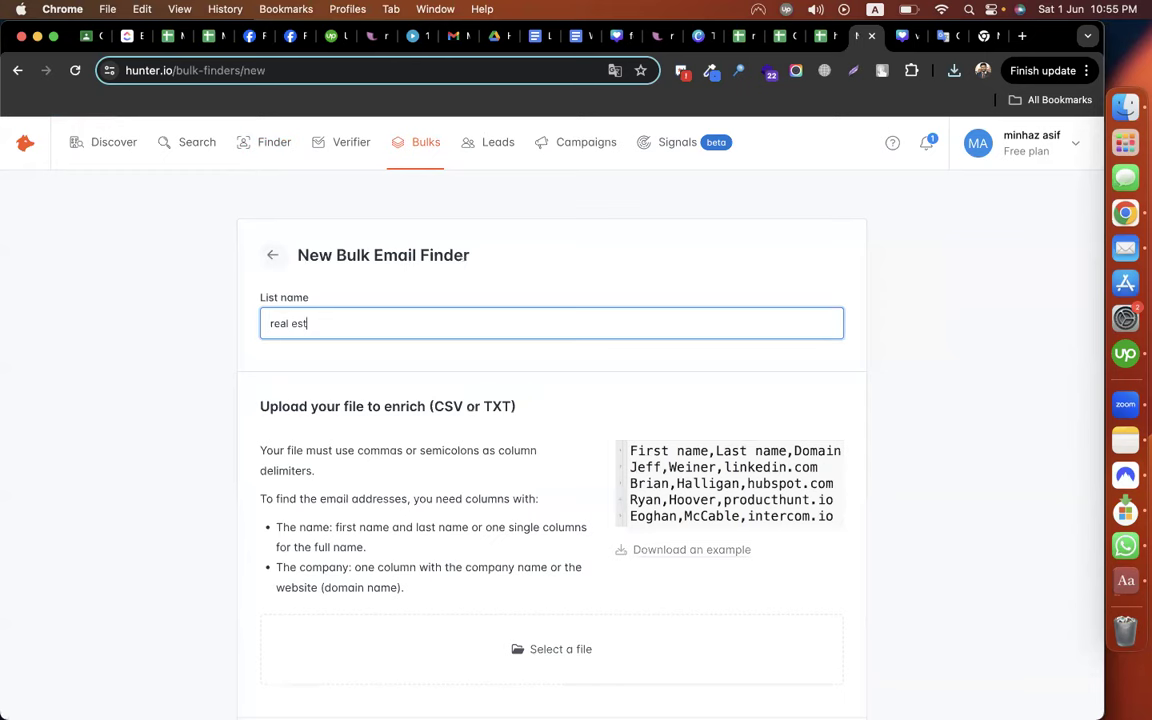
type("ate2")
left_click(157, 466)
Attach hunter.io - Sheet1 (1).csv from the Downloads folder to the list
scroll(468, 483, "down", 1)
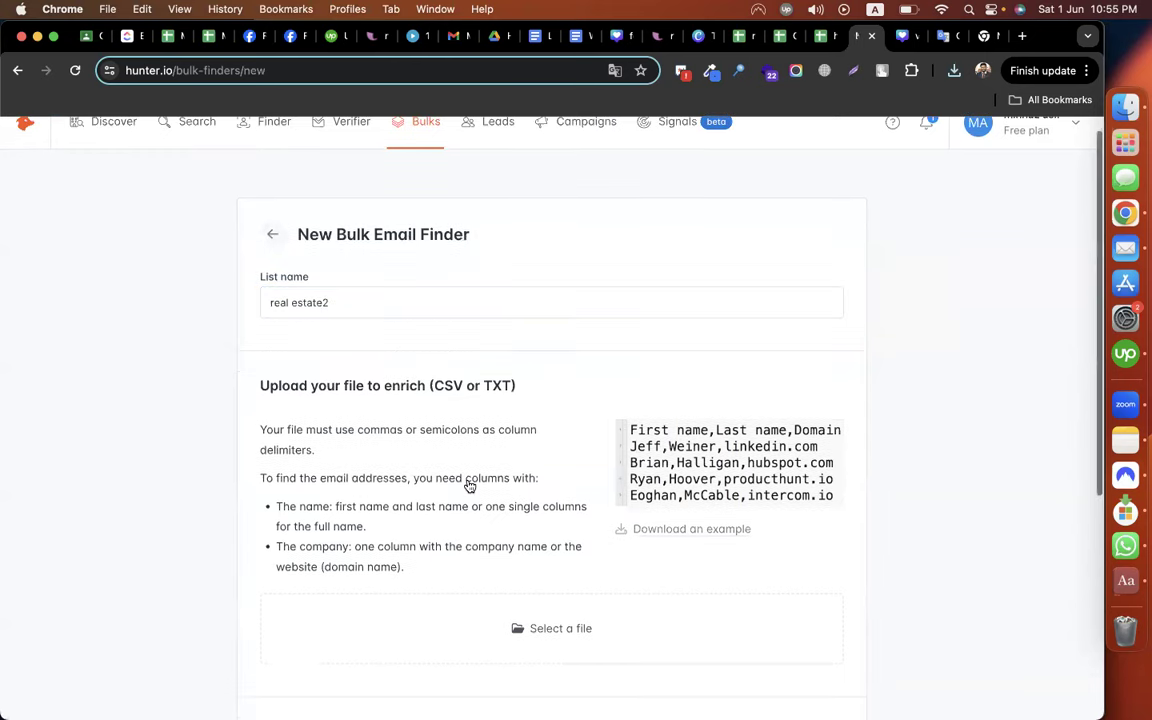
scroll(553, 473, "down", 3)
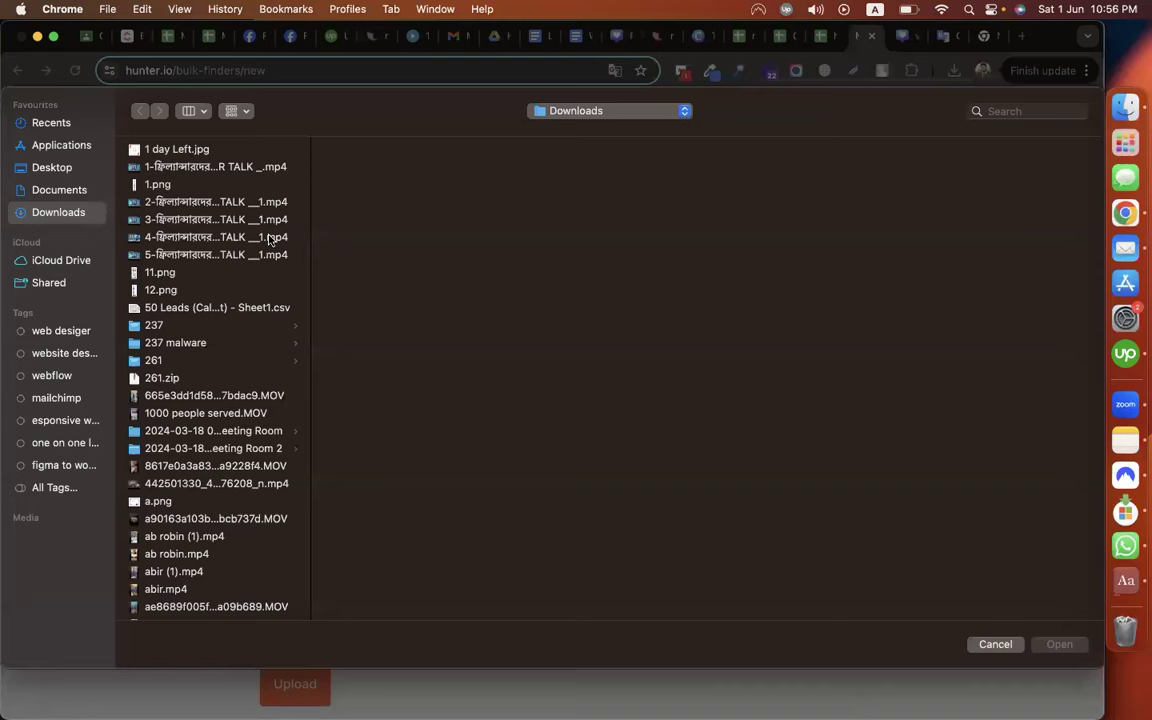
left_click(270, 238)
type("hunter")
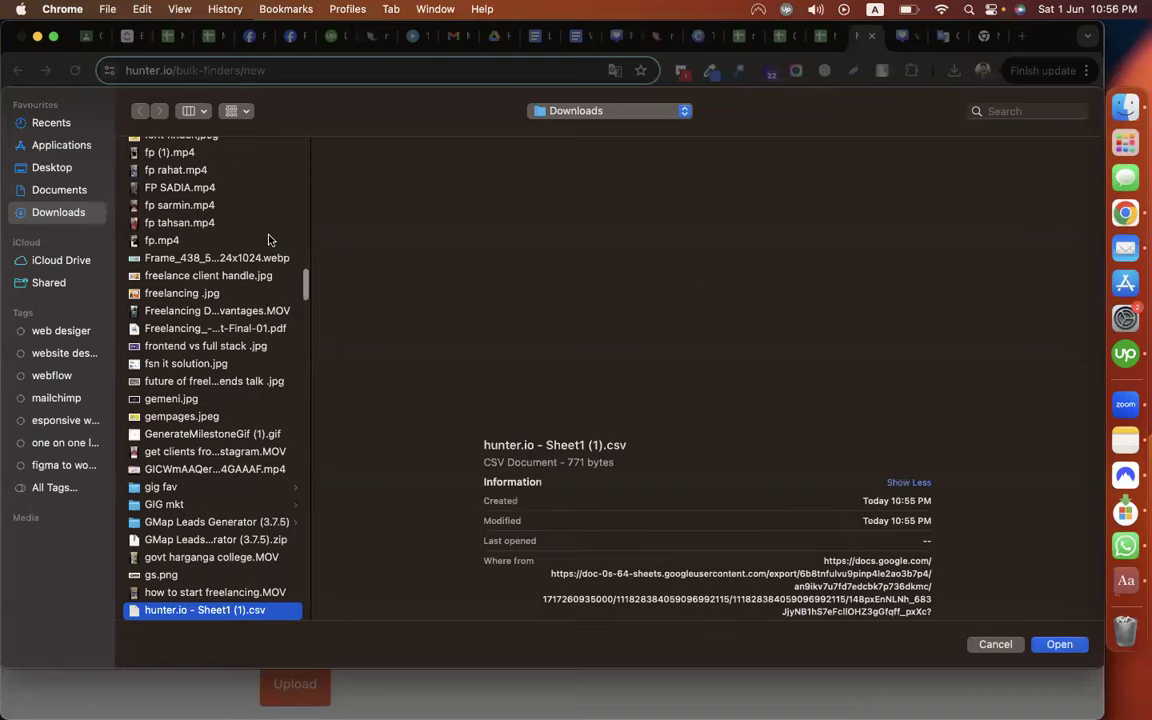
key("Down")
key("Return")
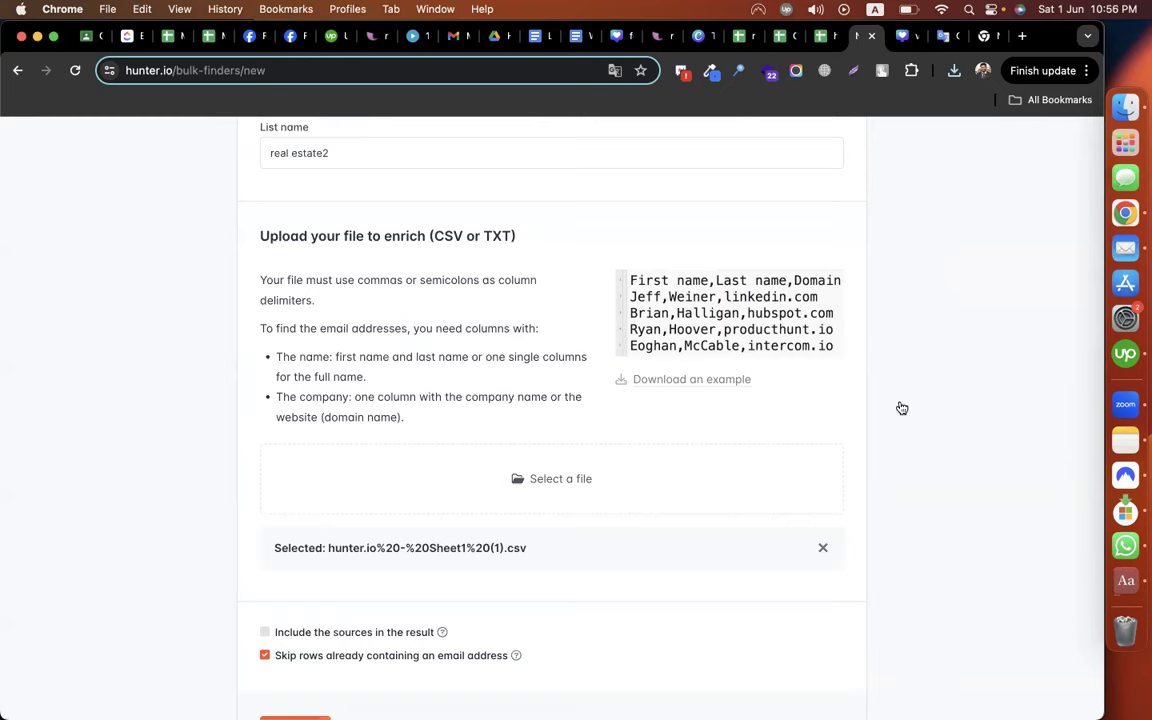
scroll(900, 406, "down", 2)
scroll(350, 470, "down", 4)
Upload the CSV, map the second column to Last name, and validate to start the search
left_click(300, 476)
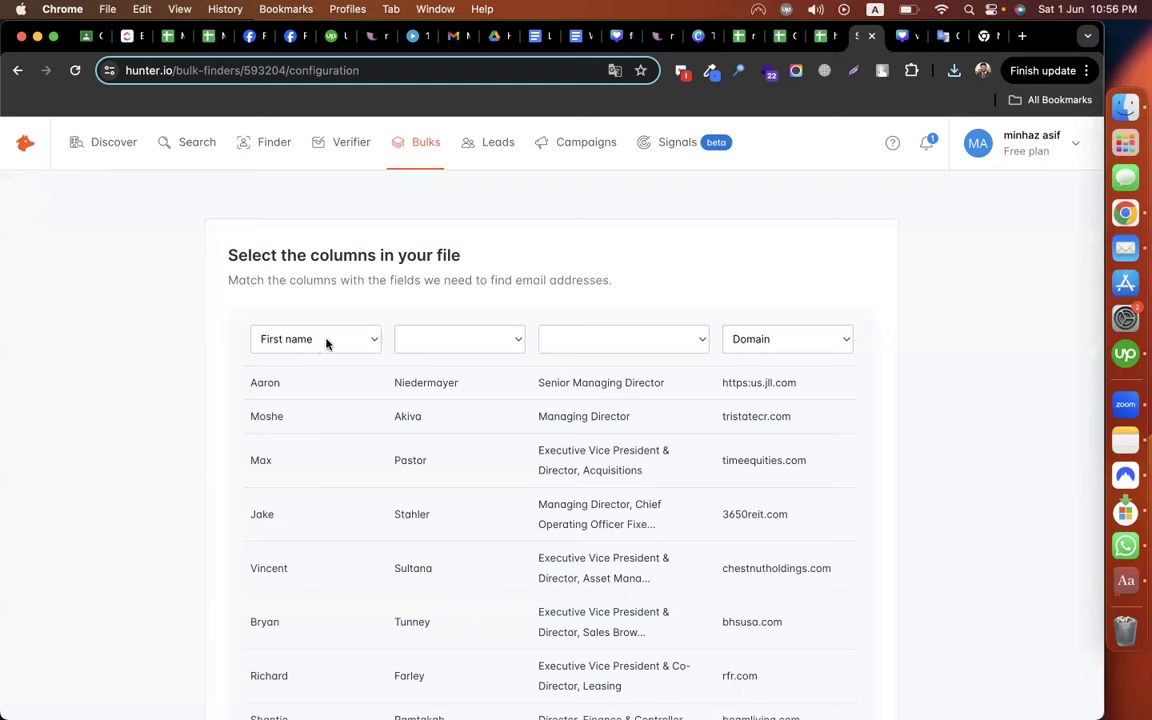
left_click(432, 340)
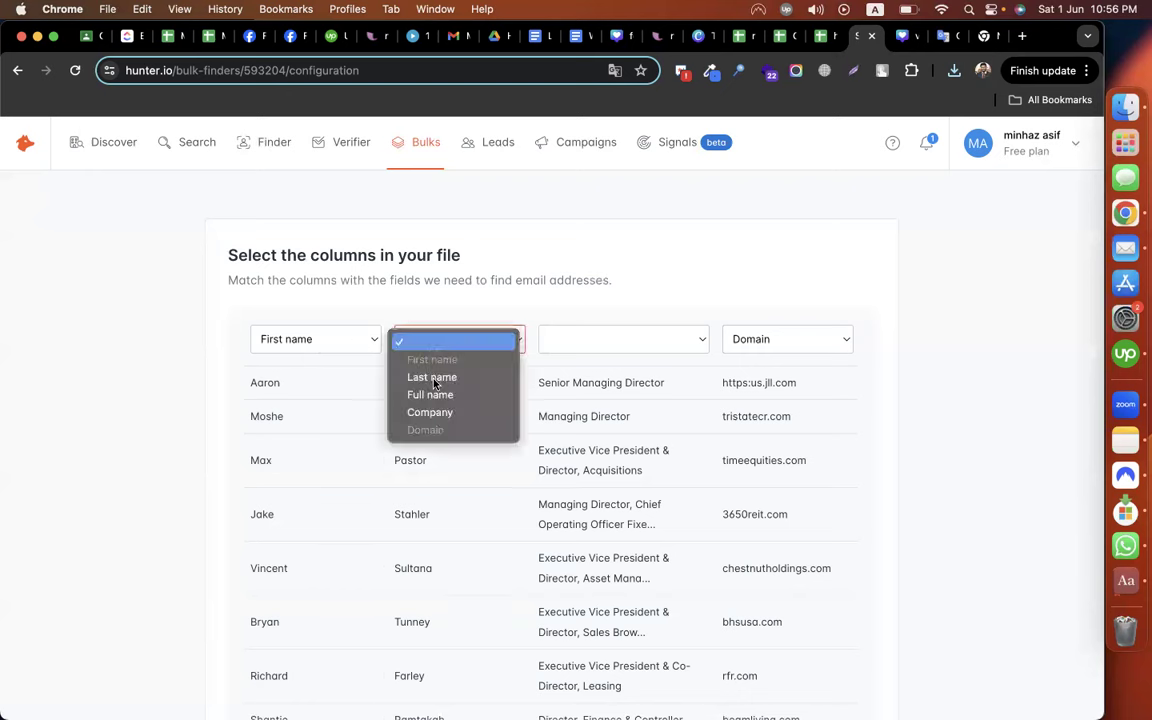
left_click(622, 346)
left_click(698, 301)
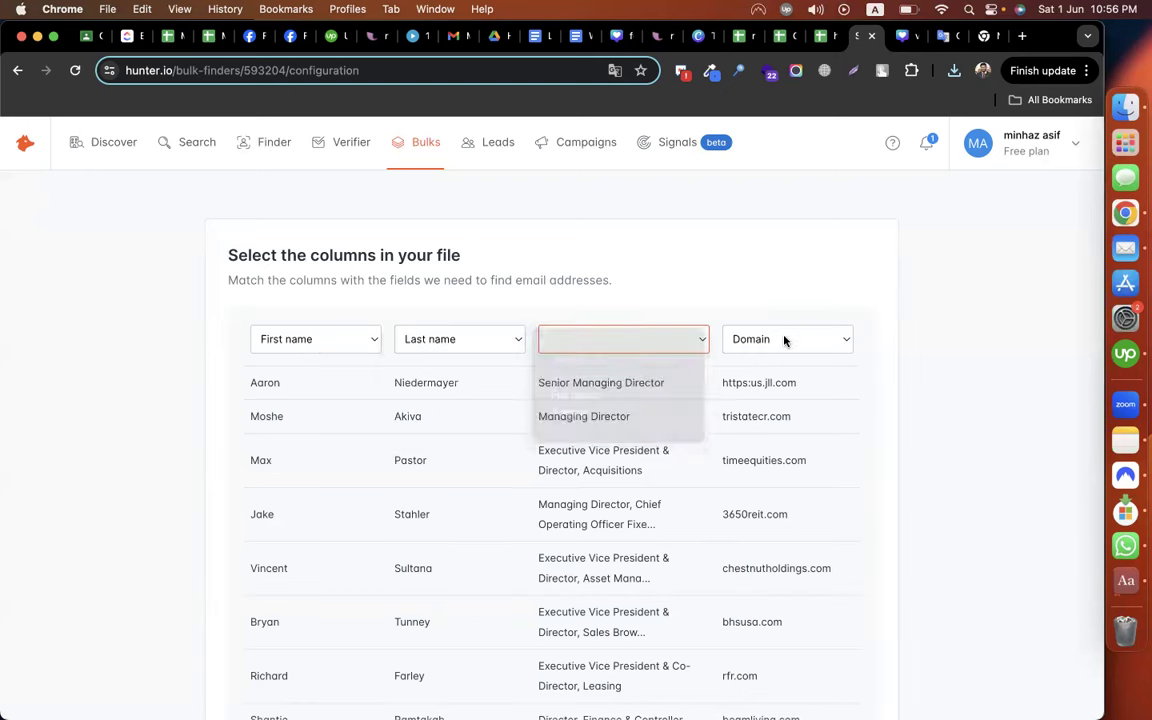
left_click(929, 351)
scroll(321, 218, "down", 3)
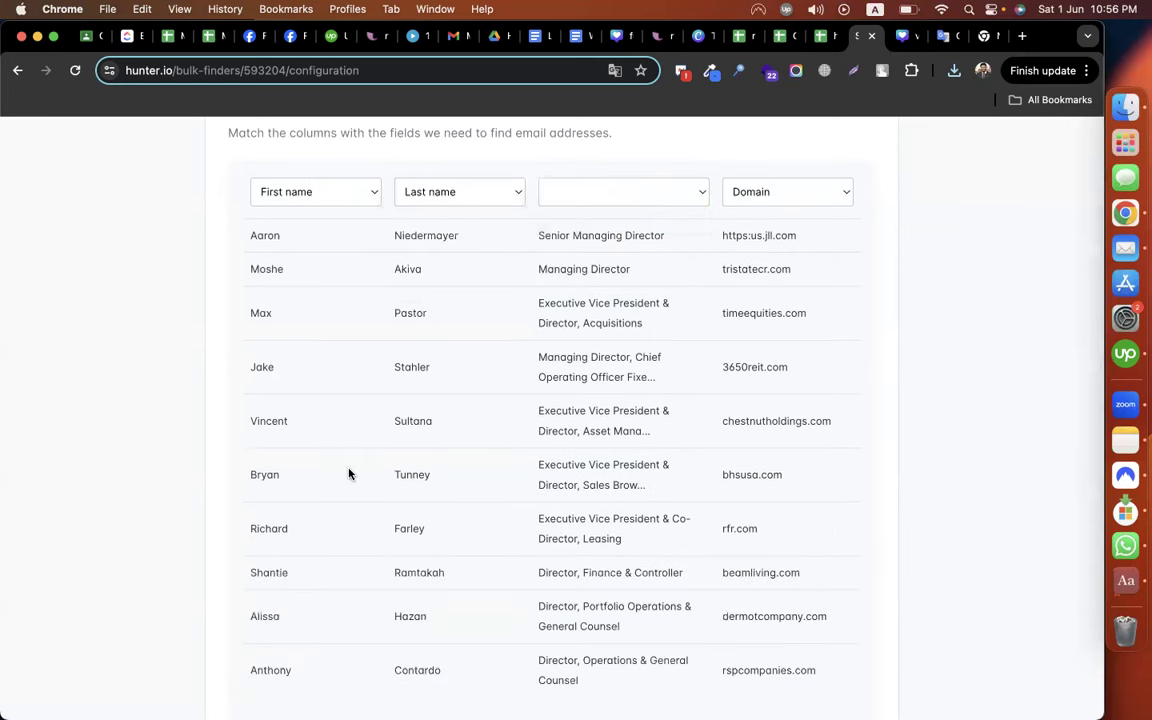
scroll(349, 474, "down", 5)
left_click(267, 568)
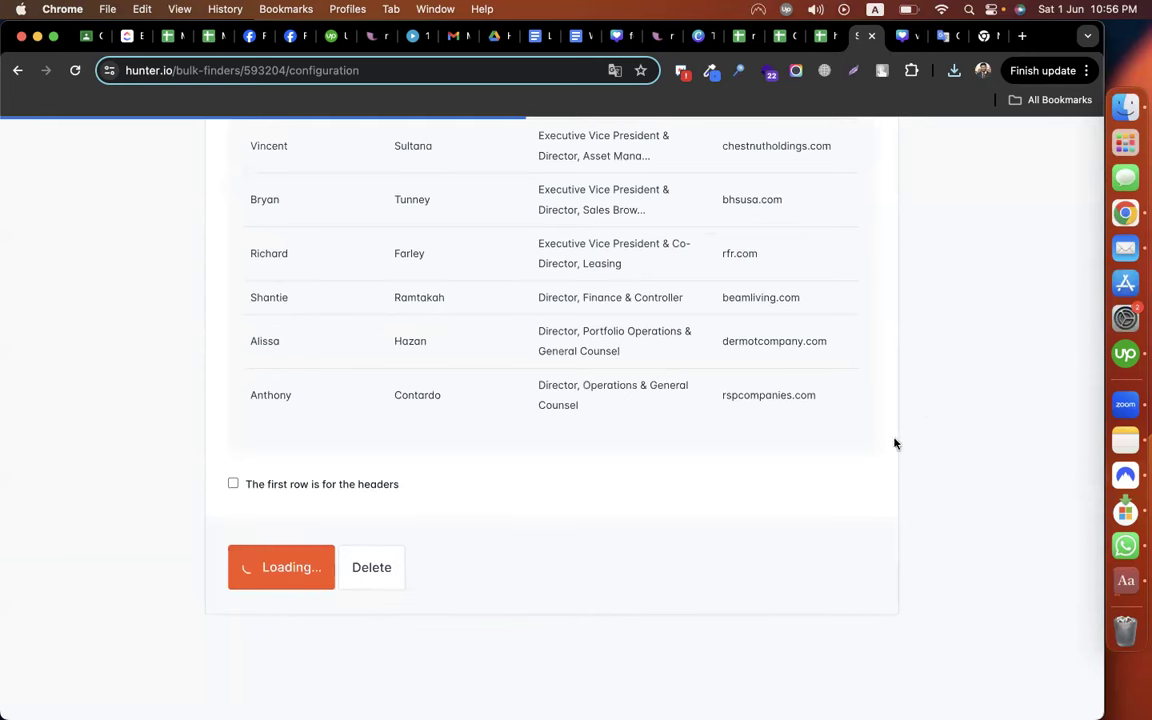
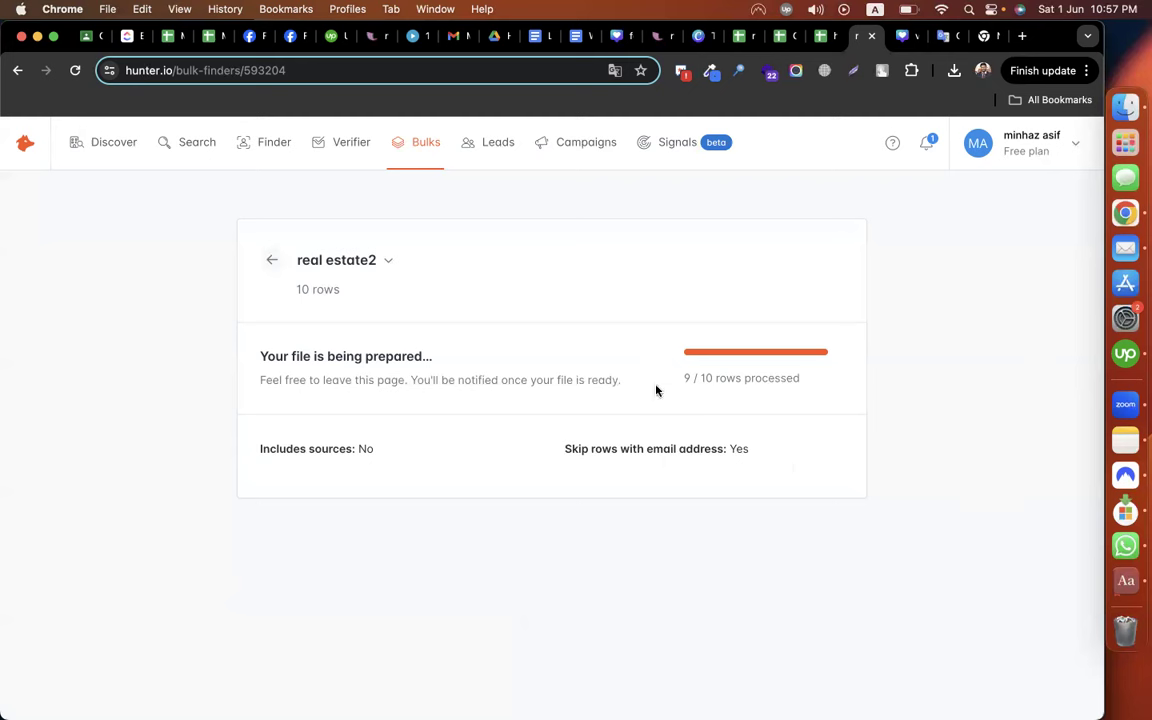
Bring up the CMBD-Zoominfo Assignment 02 sheet and select the empty Email cells in D2:D7
left_click(783, 36)
left_click(422, 581)
scroll(422, 581, "up", 3)
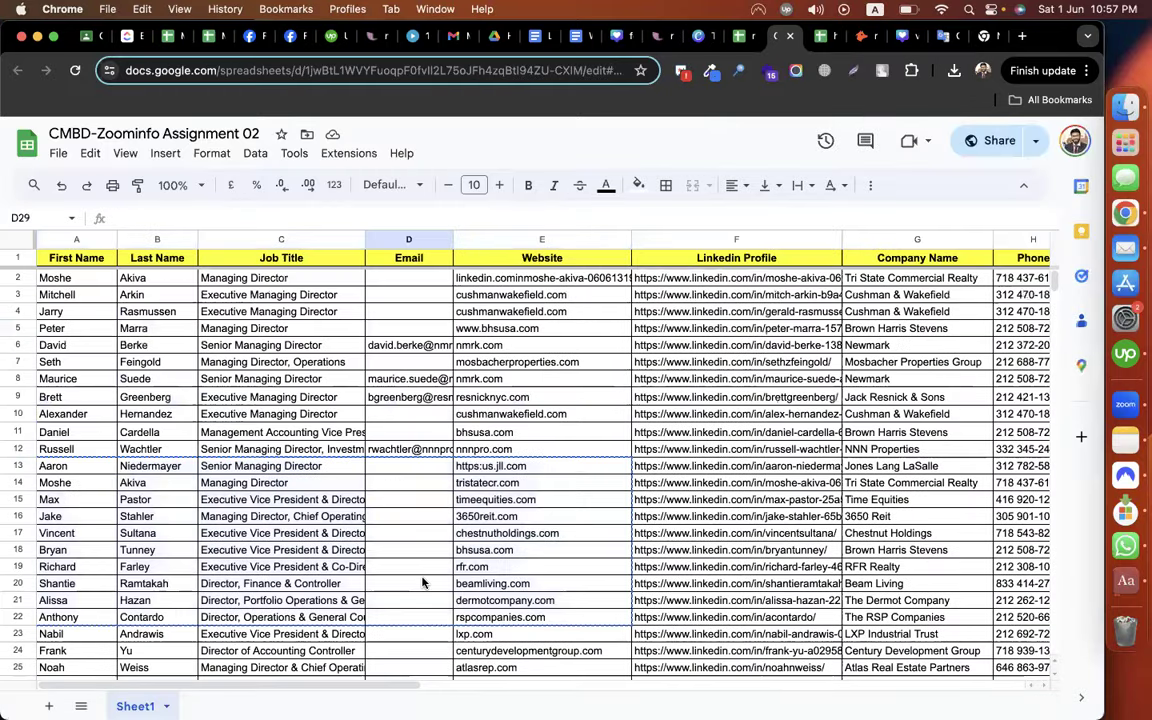
left_click_drag(398, 294, 400, 329)
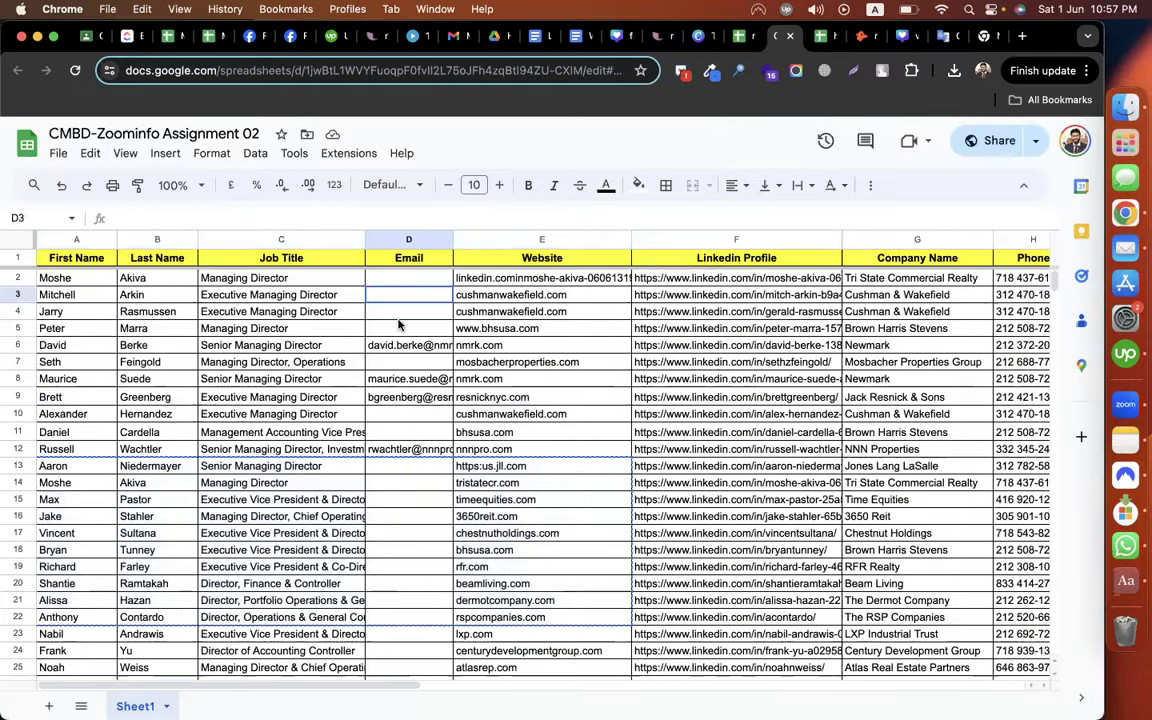
left_click(388, 363)
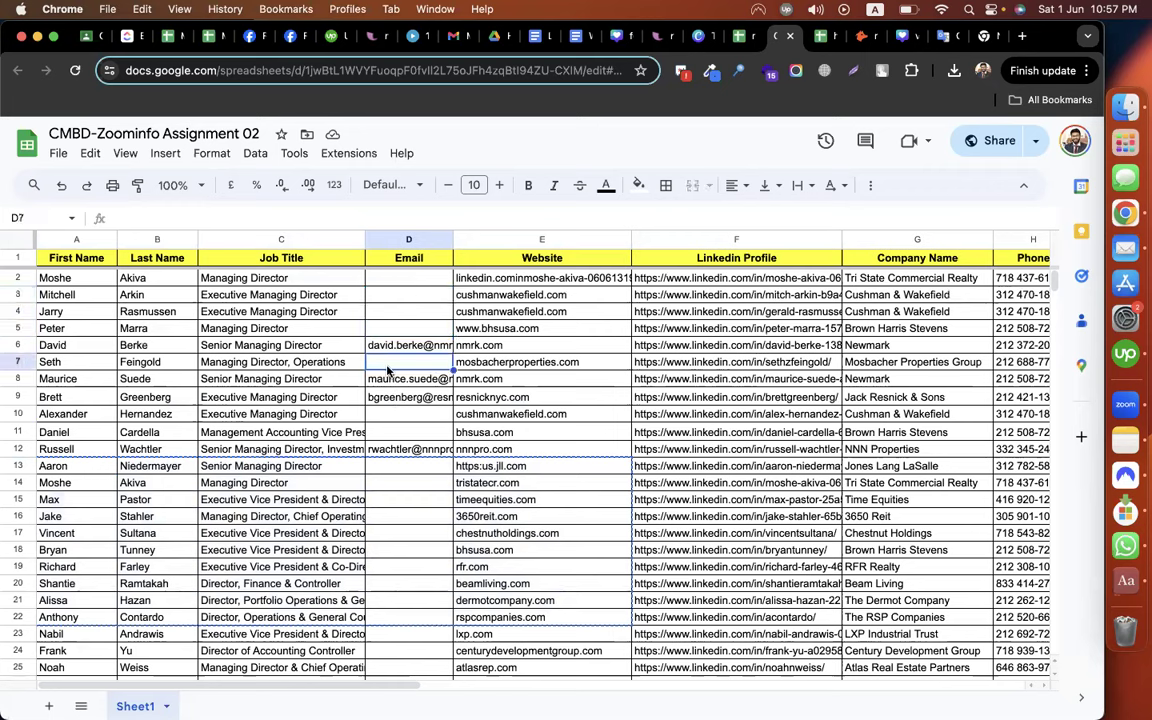
left_click(392, 299)
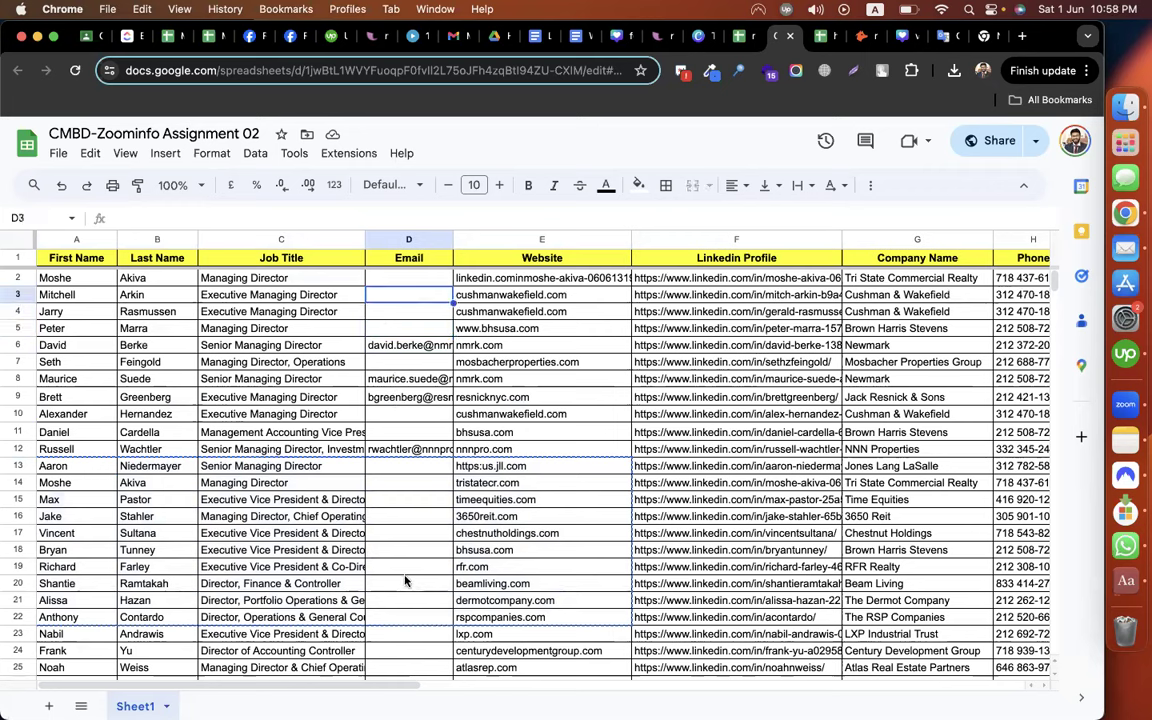
left_click_drag(405, 571, 405, 580)
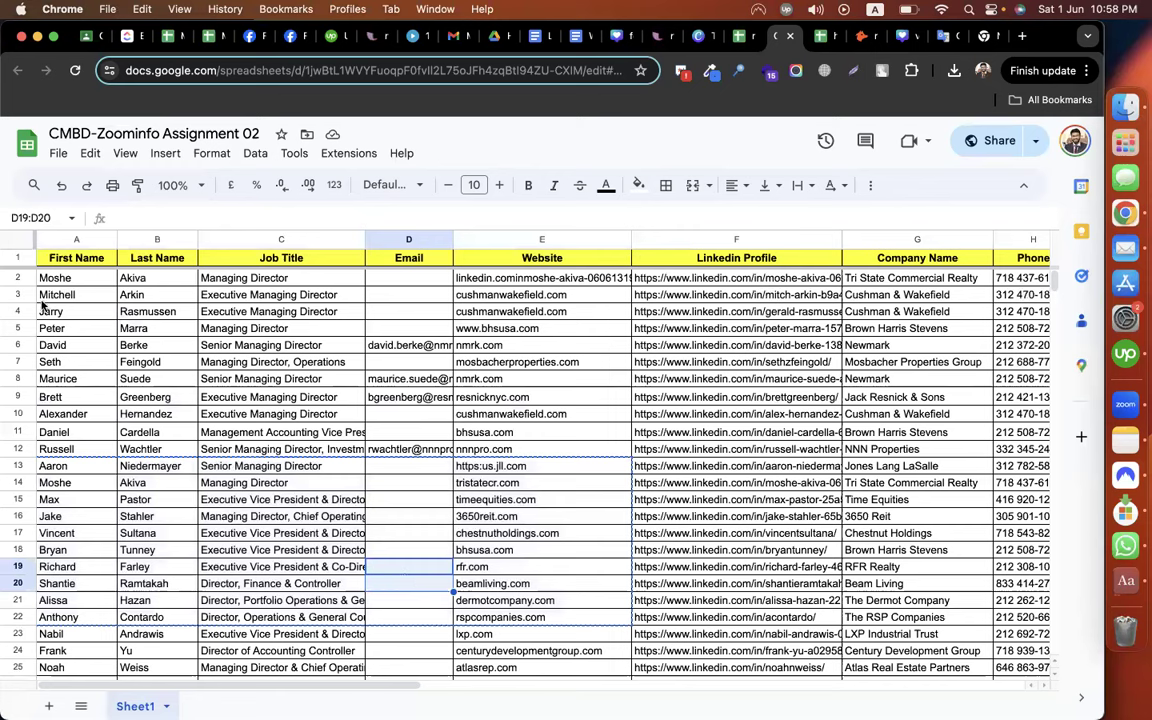
left_click_drag(18, 295, 18, 328)
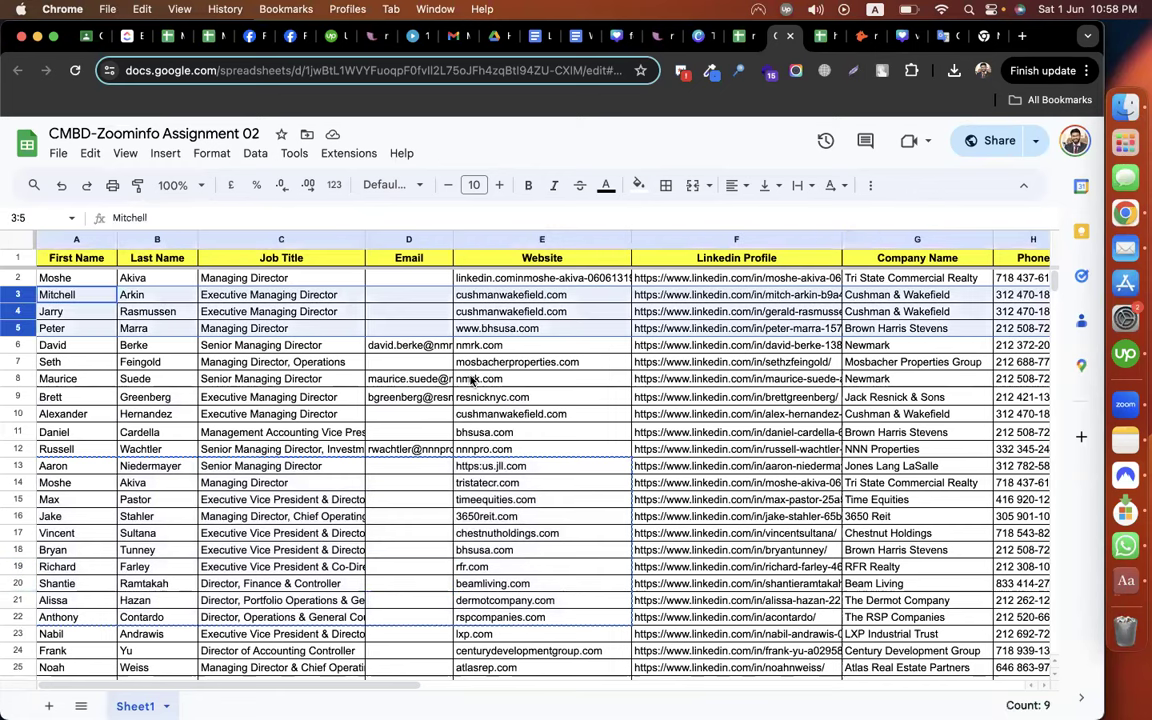
left_click_drag(405, 278, 411, 330)
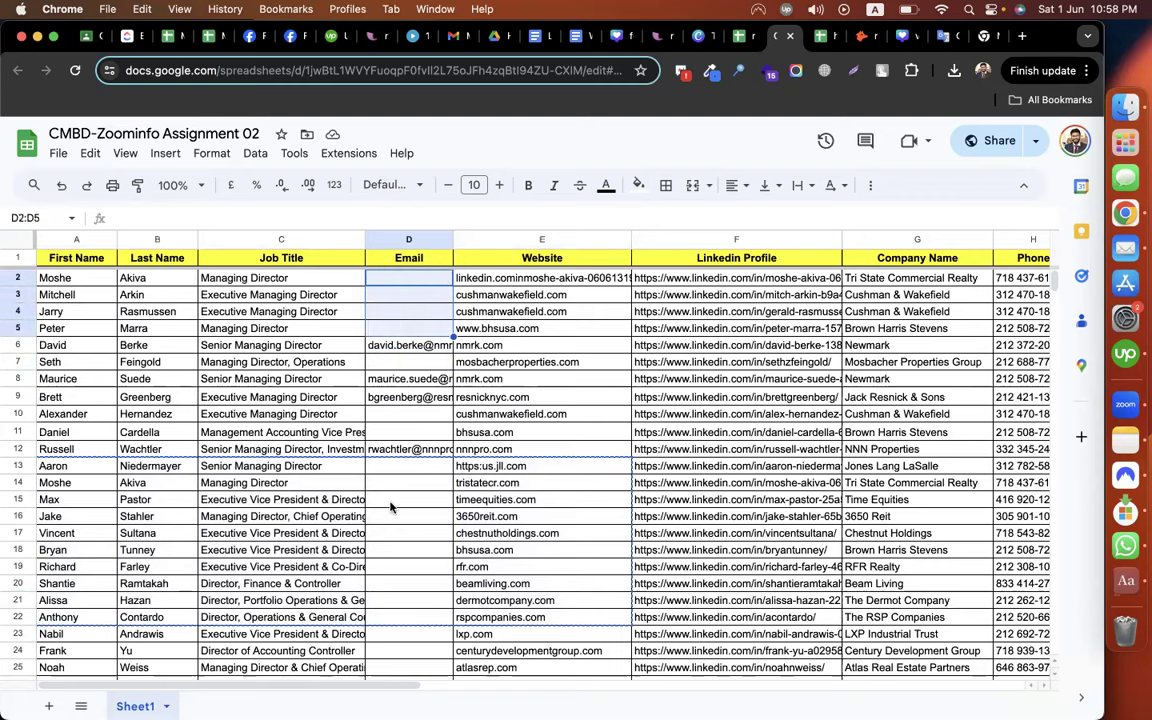
scroll(390, 507, "down", 5)
scroll(415, 390, "up", 5)
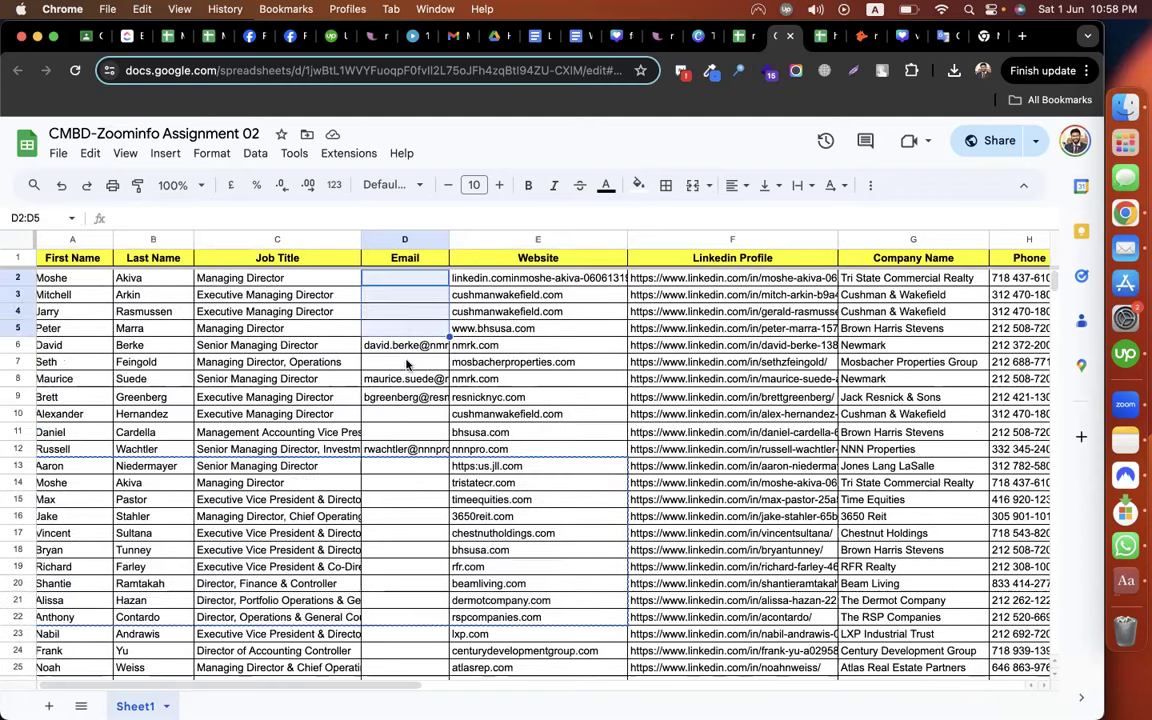
left_click(406, 364)
scroll(406, 364, "down", 5)
scroll(52, 407, "down", 1)
Select the Email column and the blank rows below row 30 to confirm where the leads end
left_click(52, 408)
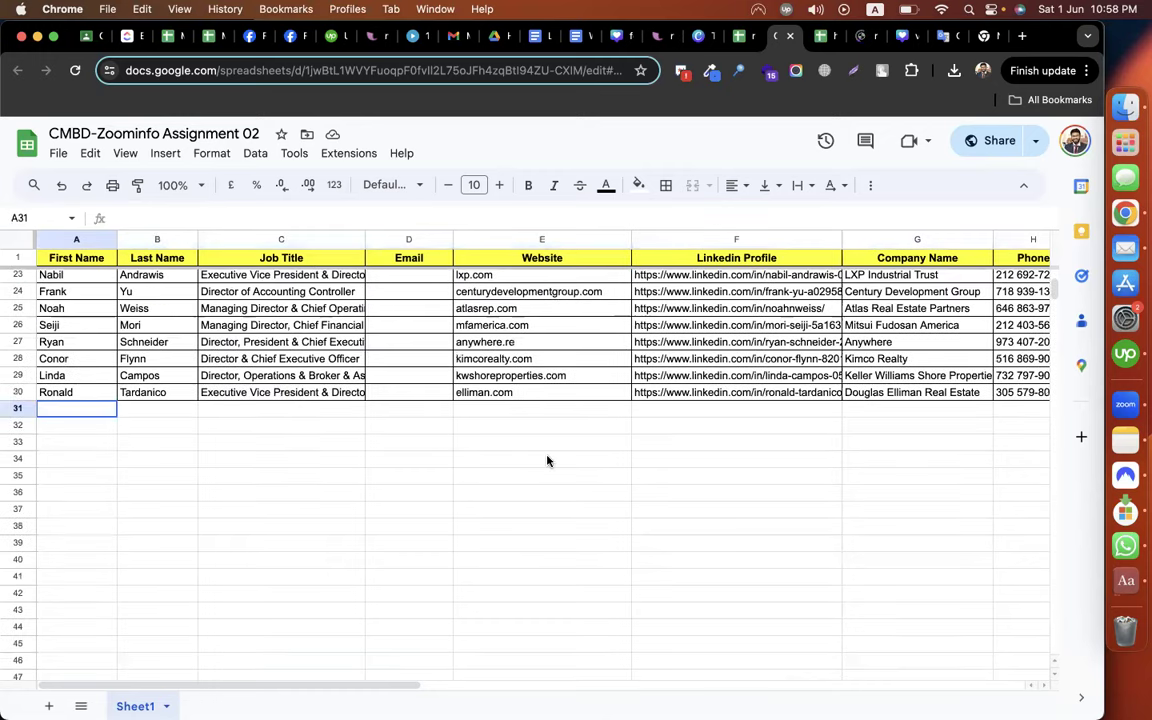
left_click(646, 494, "shift")
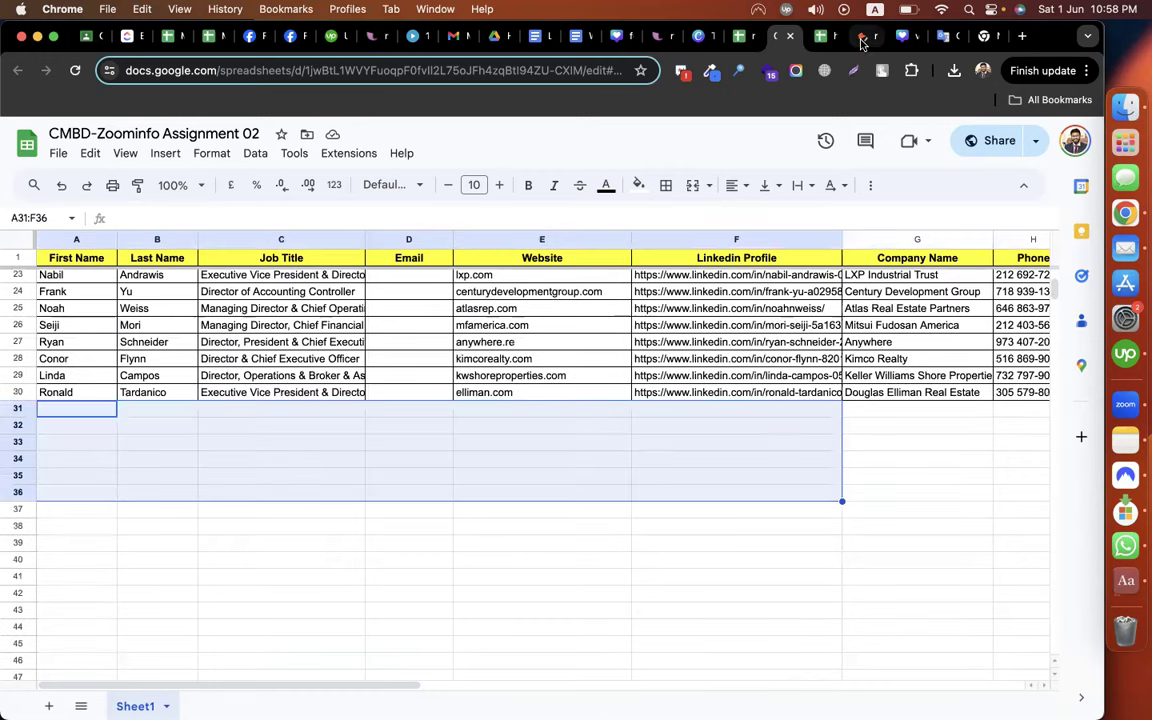
scroll(540, 520, "up", 8)
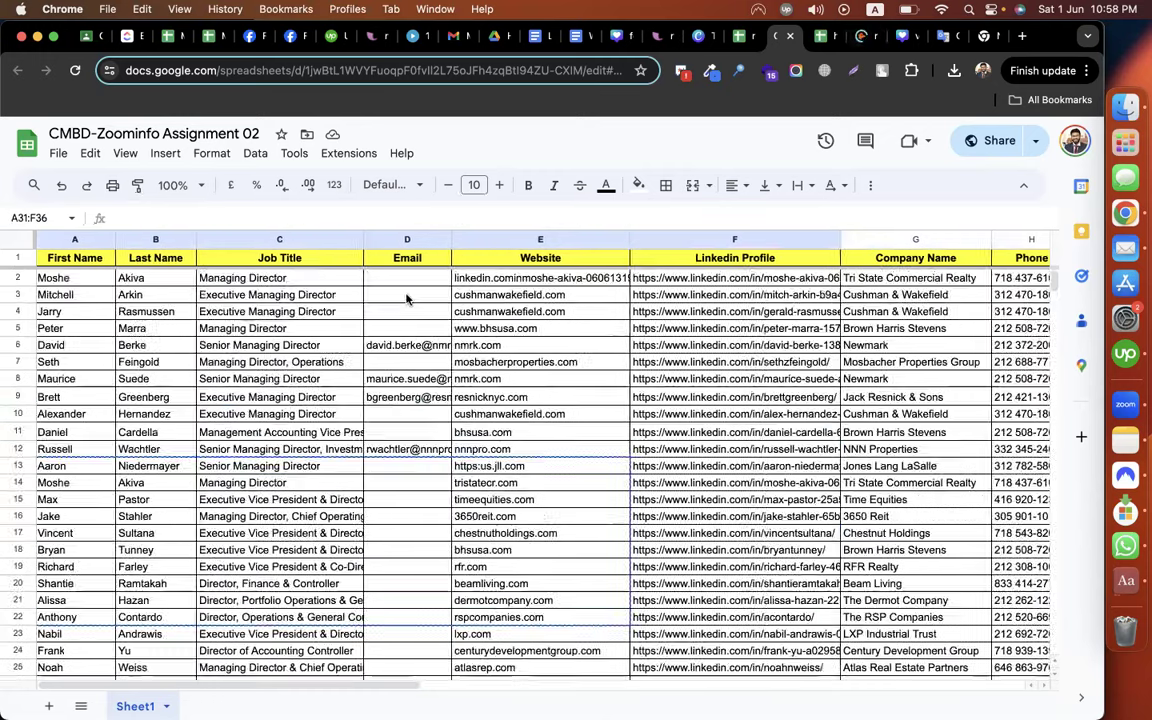
left_click_drag(397, 279, 396, 555)
scroll(59, 378, "down", 3)
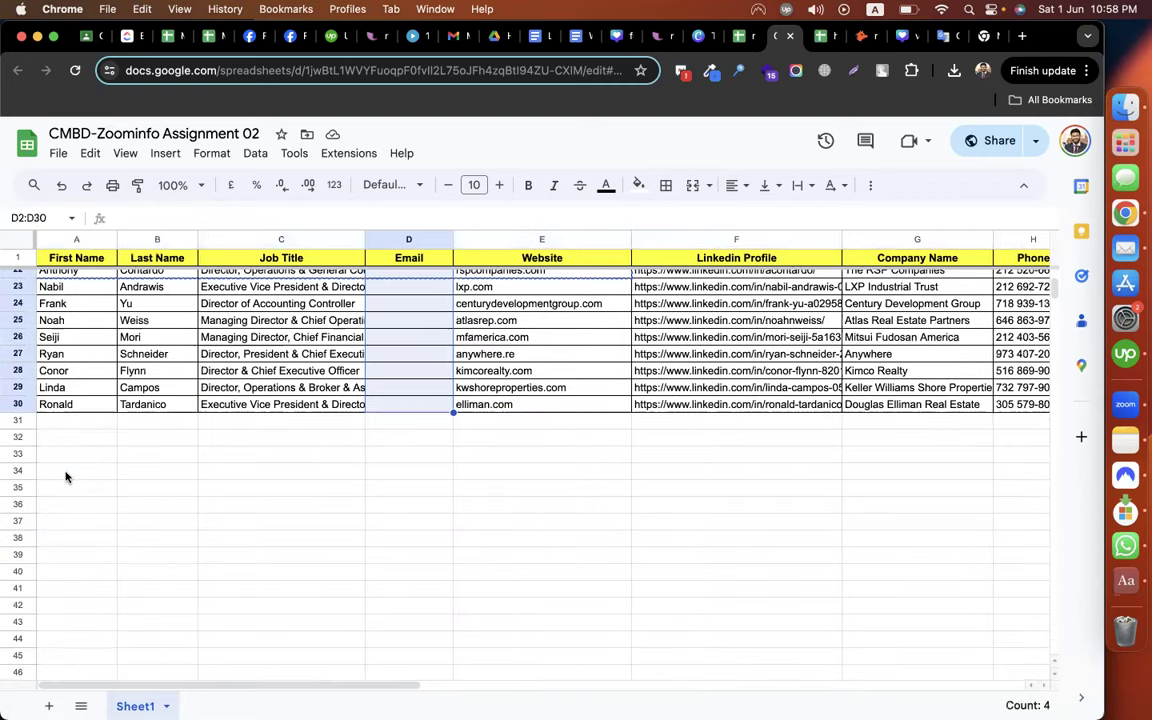
left_click_drag(62, 428, 66, 477)
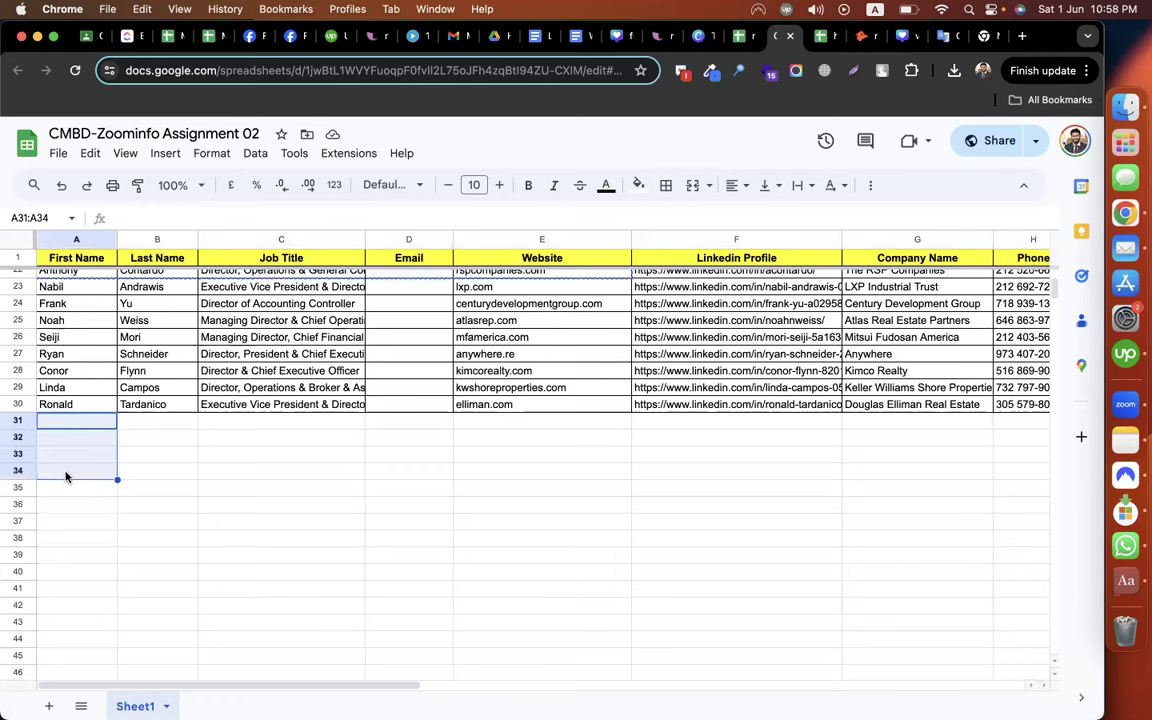
left_click(452, 545)
scroll(452, 545, "up", 5)
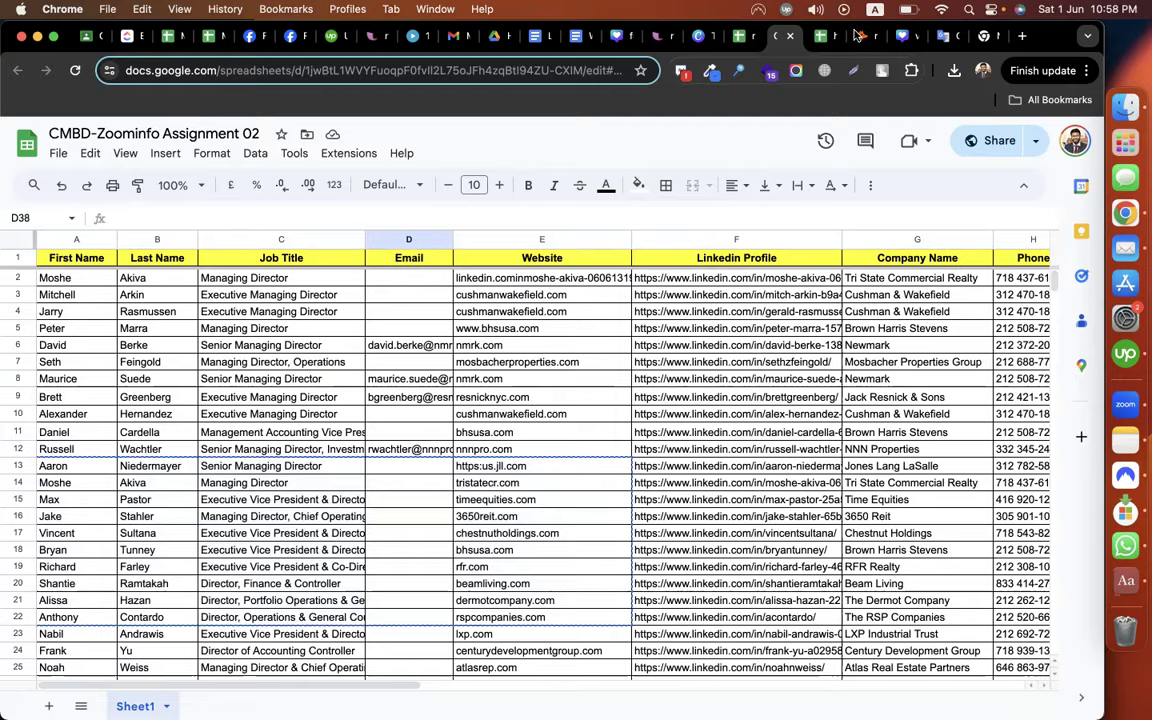
left_click(856, 38)
Export only the valid emails from the real estate2 bulk find as real-estate2-593204-valid.csv in Downloads
left_click(763, 369)
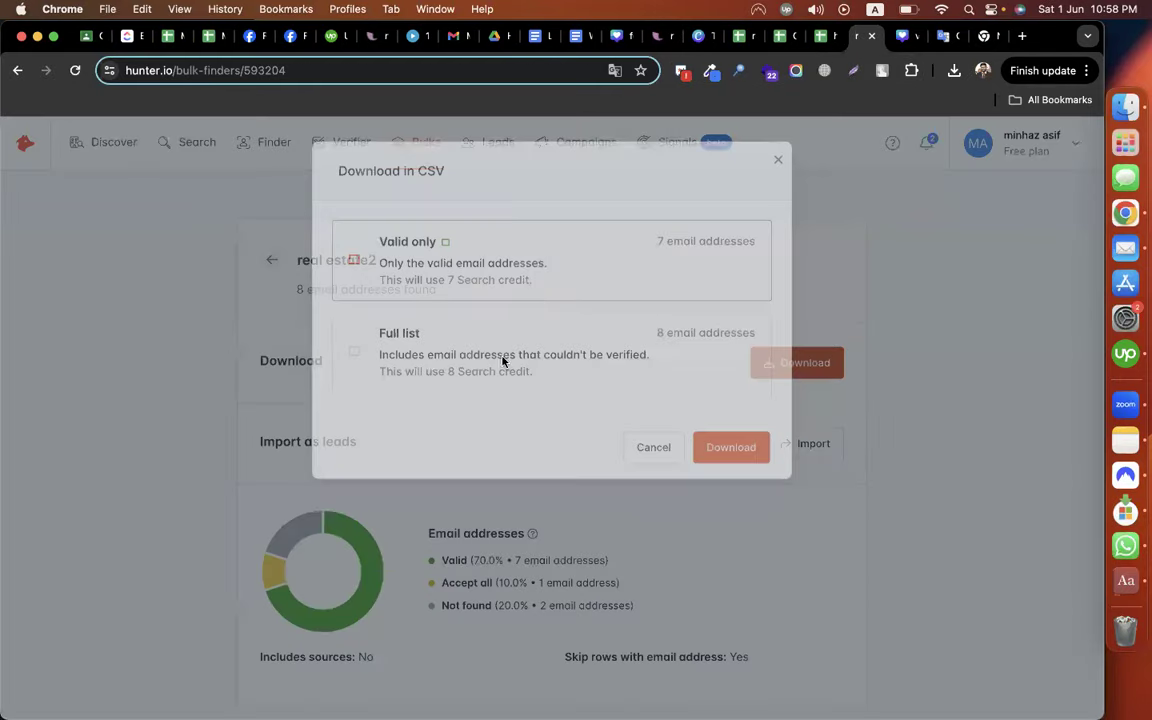
key("Return")
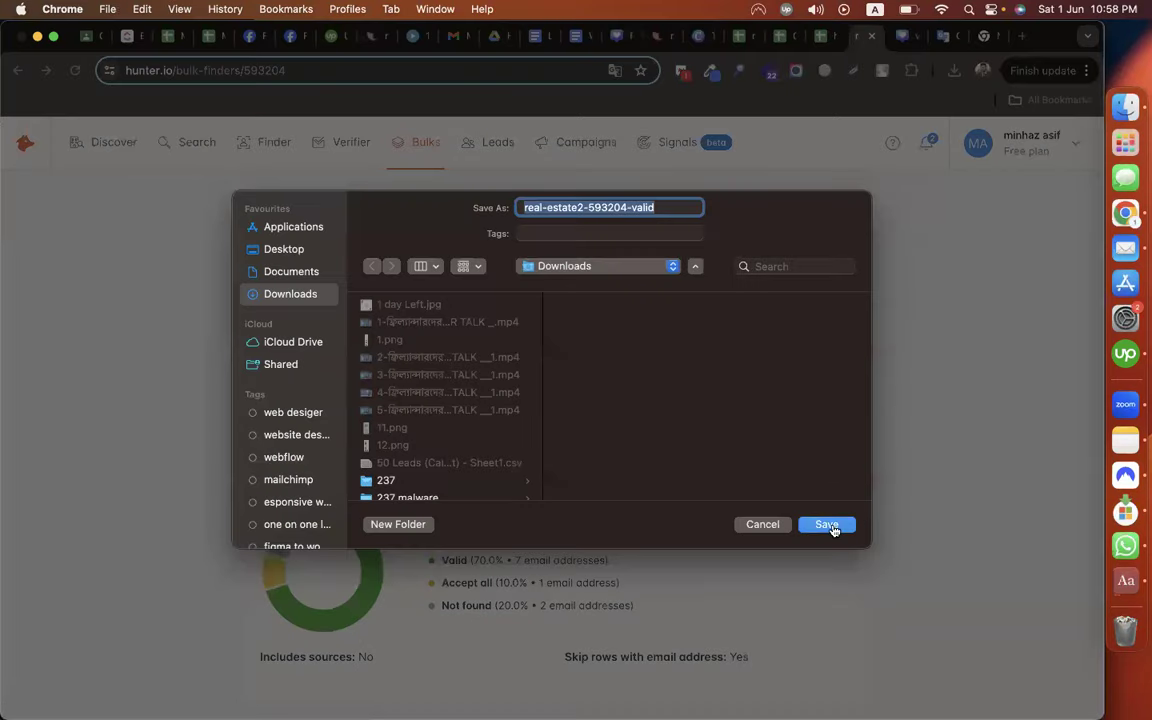
key("Return")
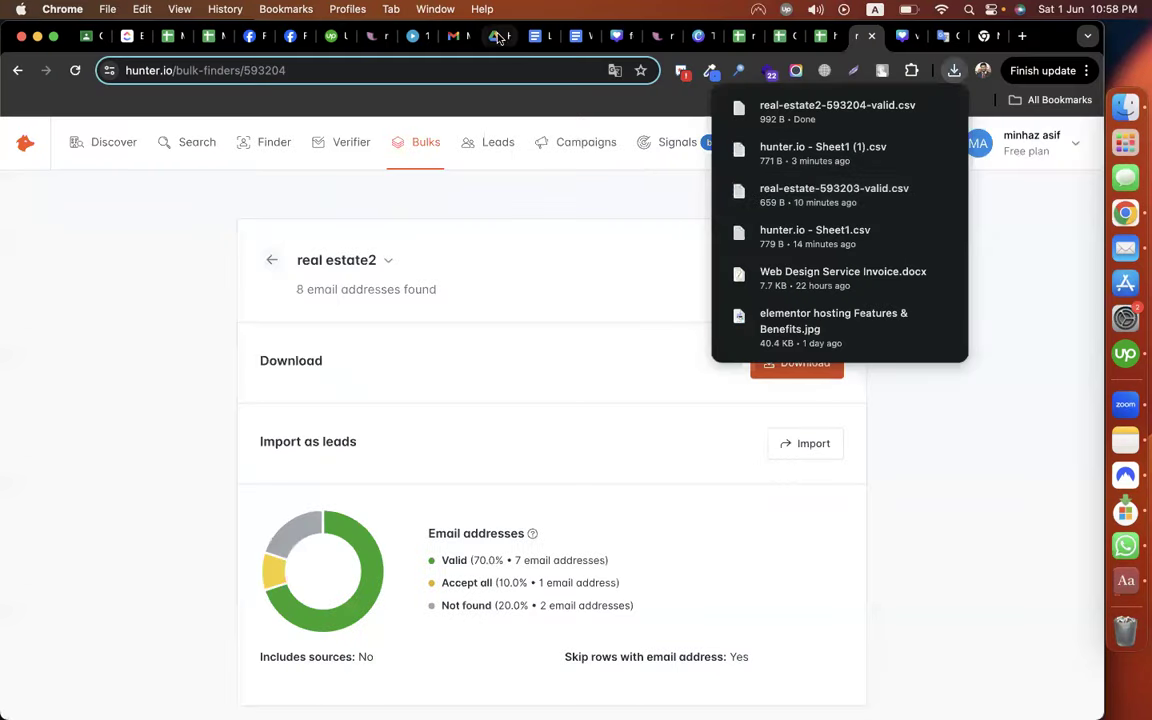
Load drive.google.com in the browser tab
left_click(497, 37)
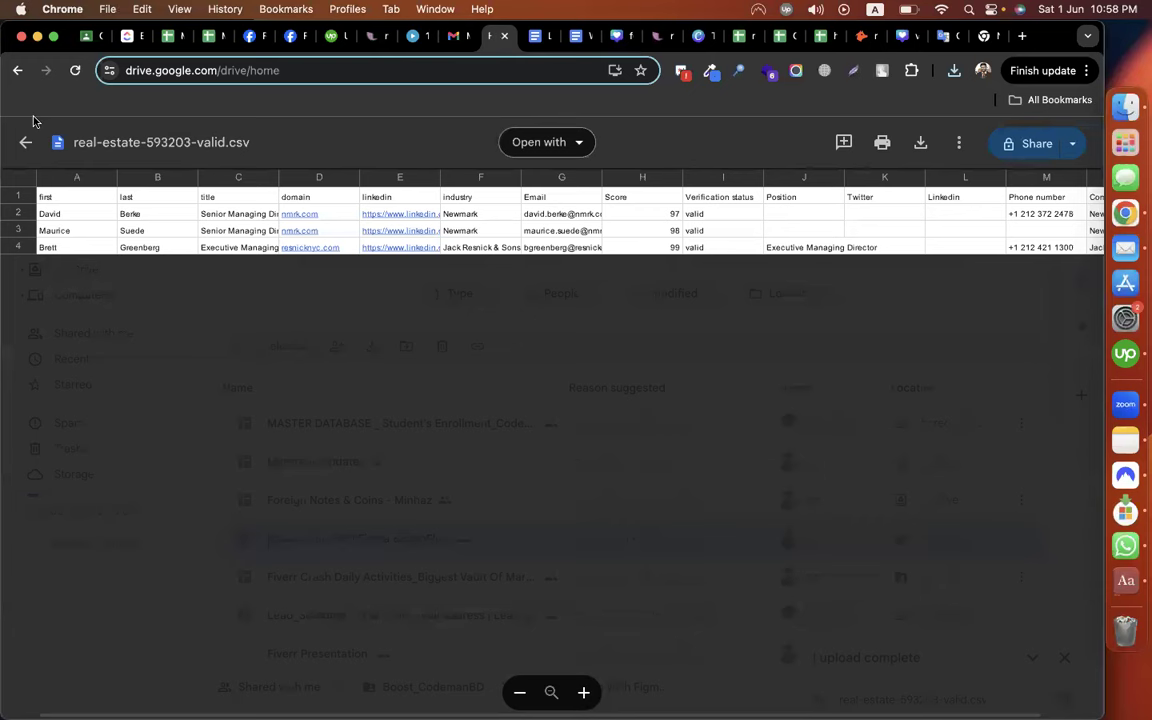
key("super+bracketleft")
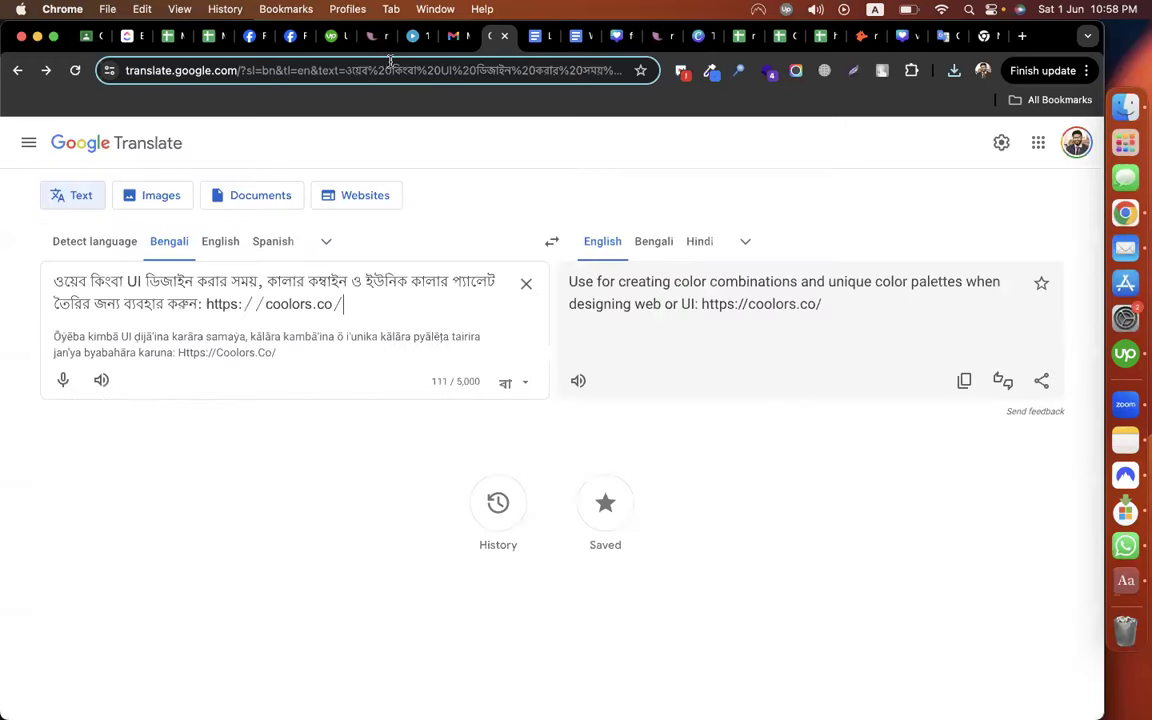
type("d")
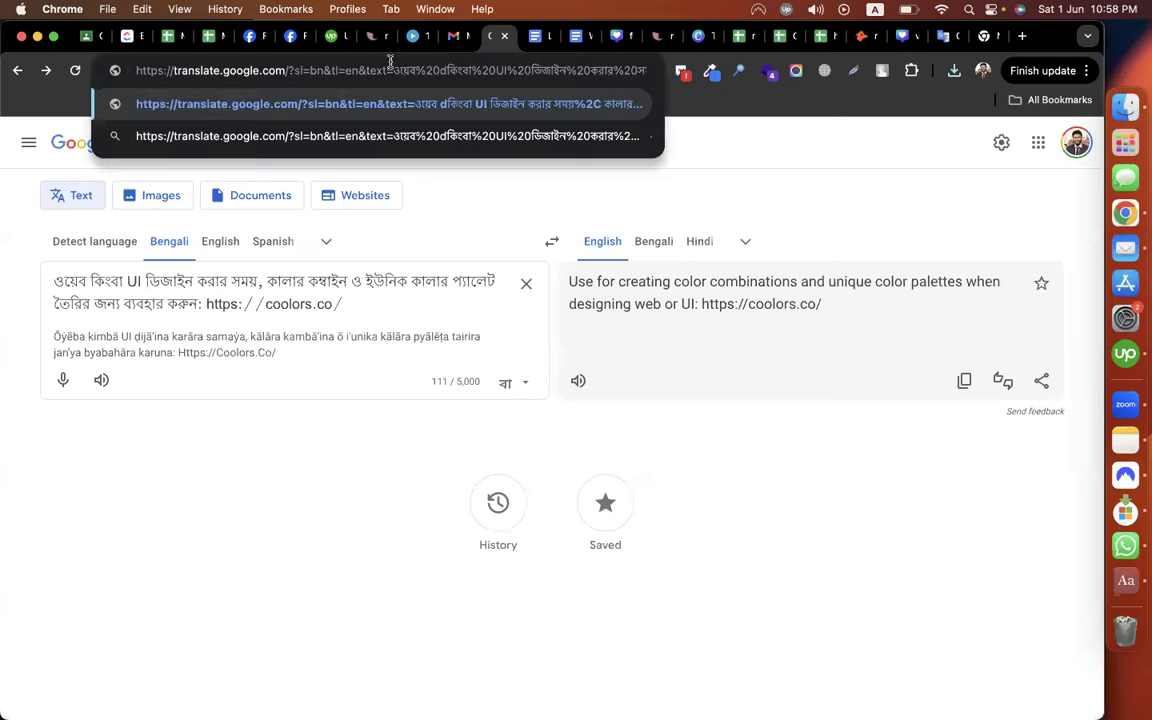
type("rx")
key("Return")
type("drive.google.com")
key("Return")
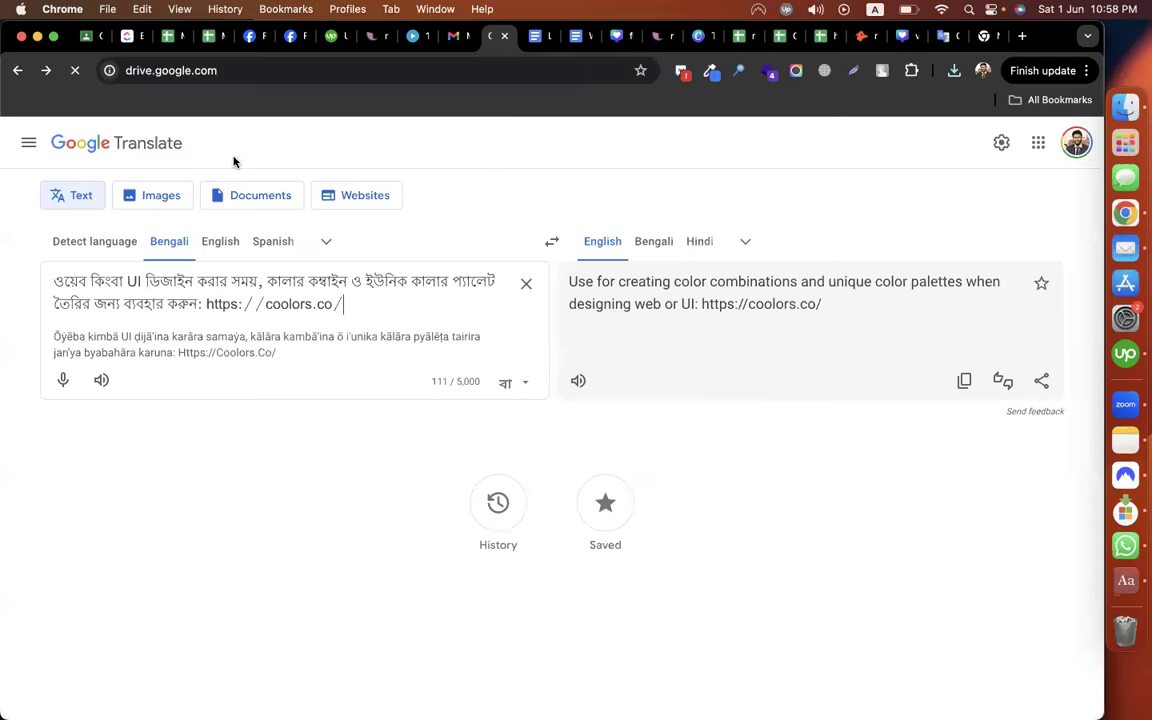
Upload real-estate2-593204-valid.csv from Downloads to Google Drive
left_click(56, 193)
left_click(89, 232)
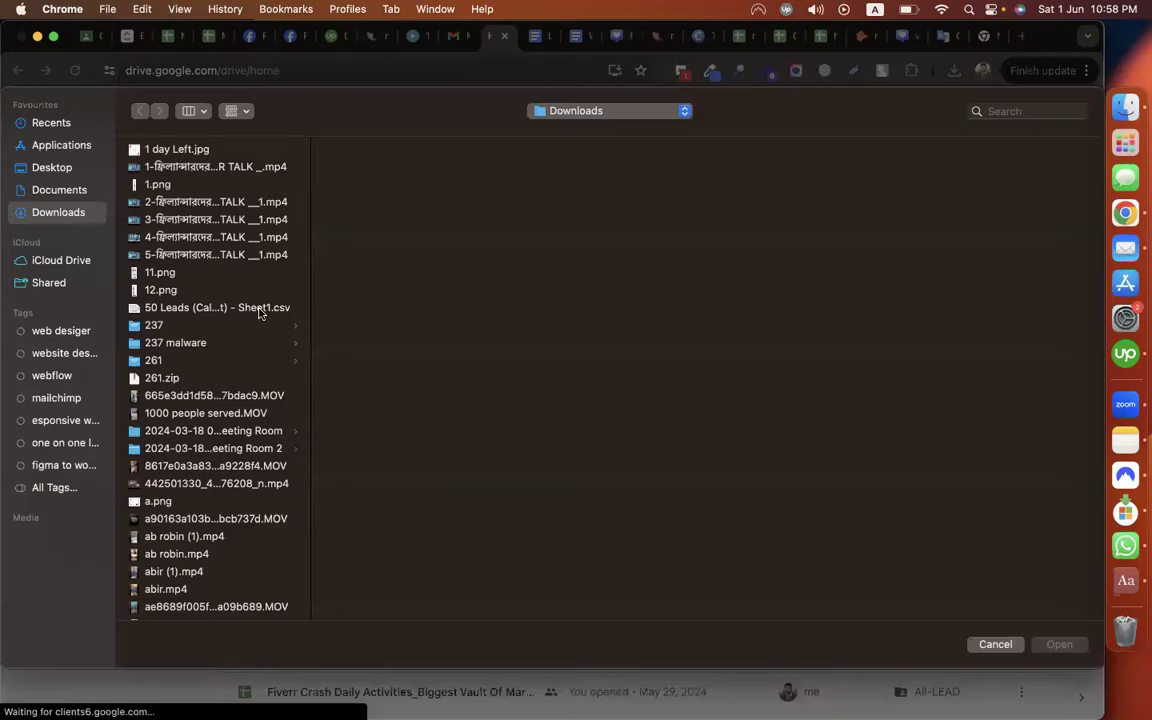
type("real")
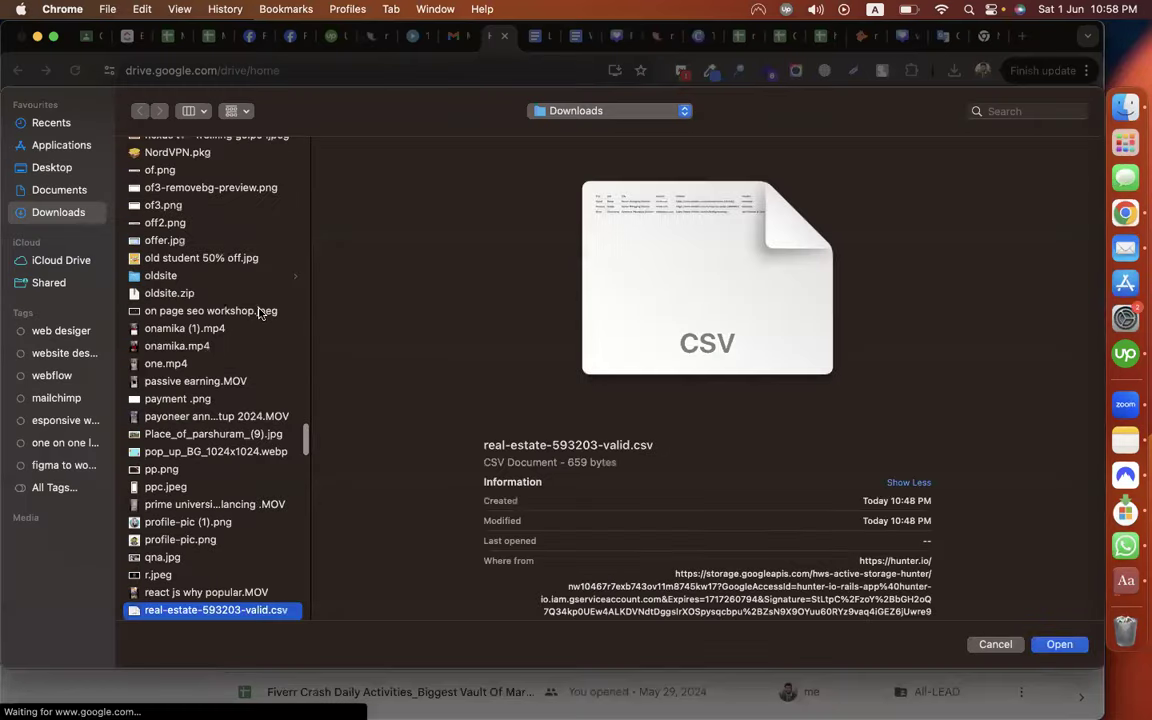
key("Down")
key("Return")
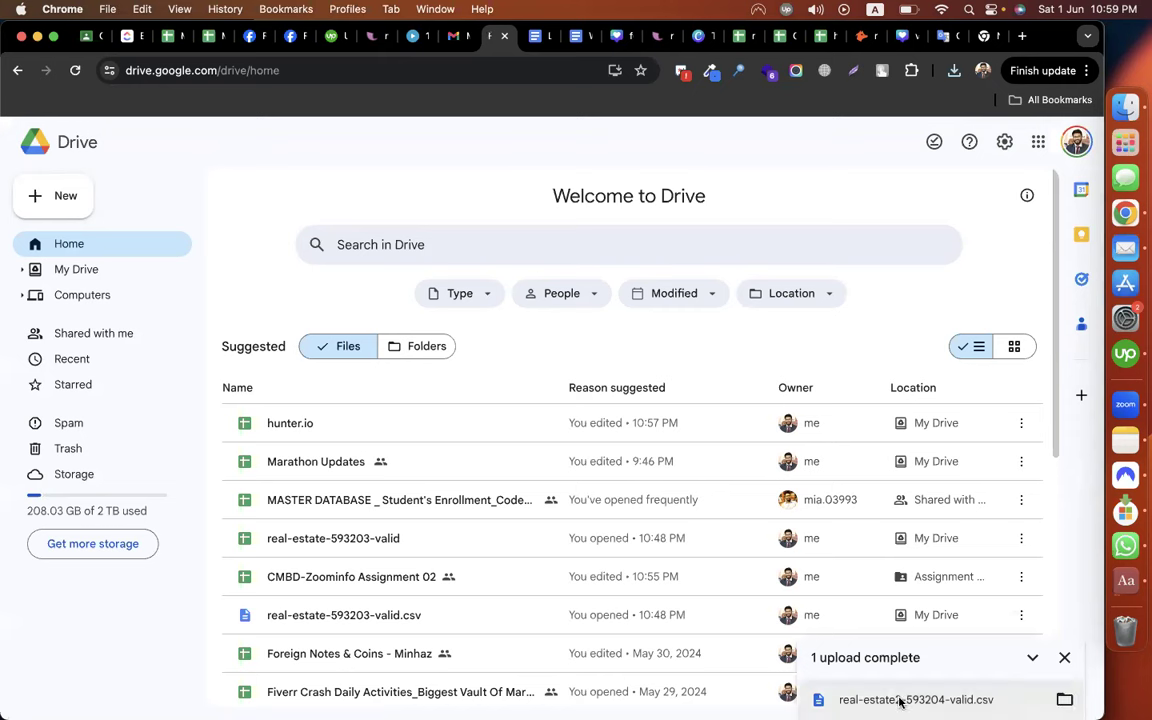
Begin a second upload, pick apollo-contacts-export (3).csv, then cancel it
left_click(48, 207)
left_click(72, 231)
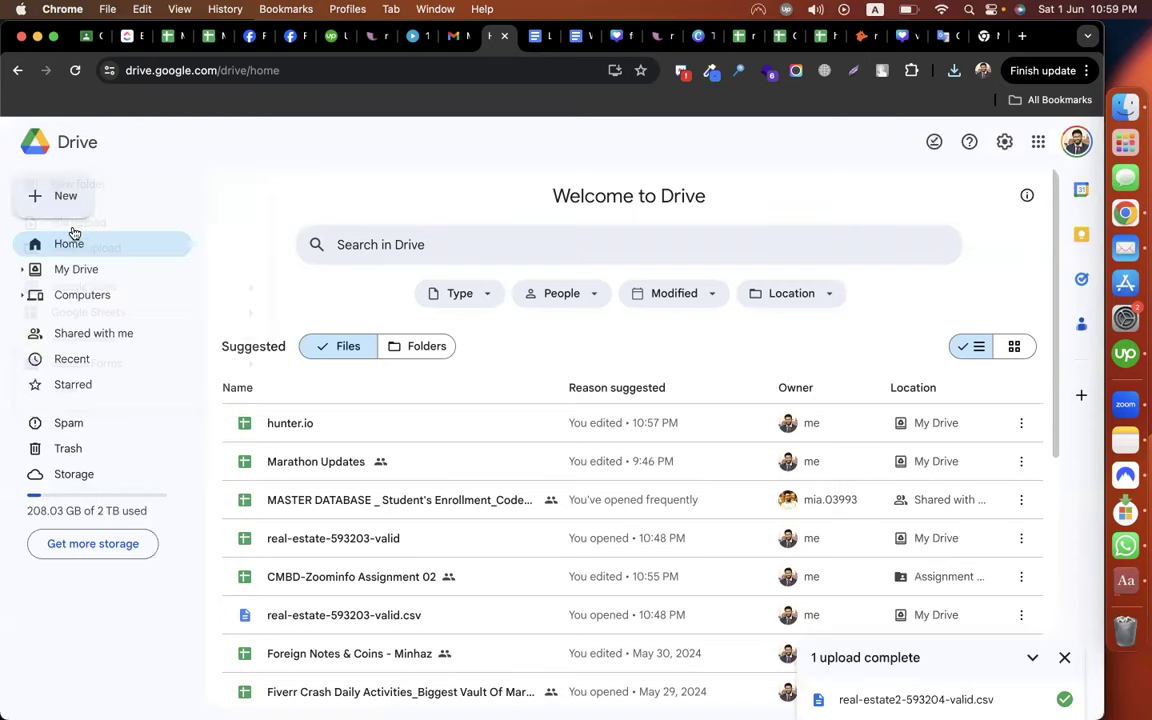
scroll(225, 590, "down", 3)
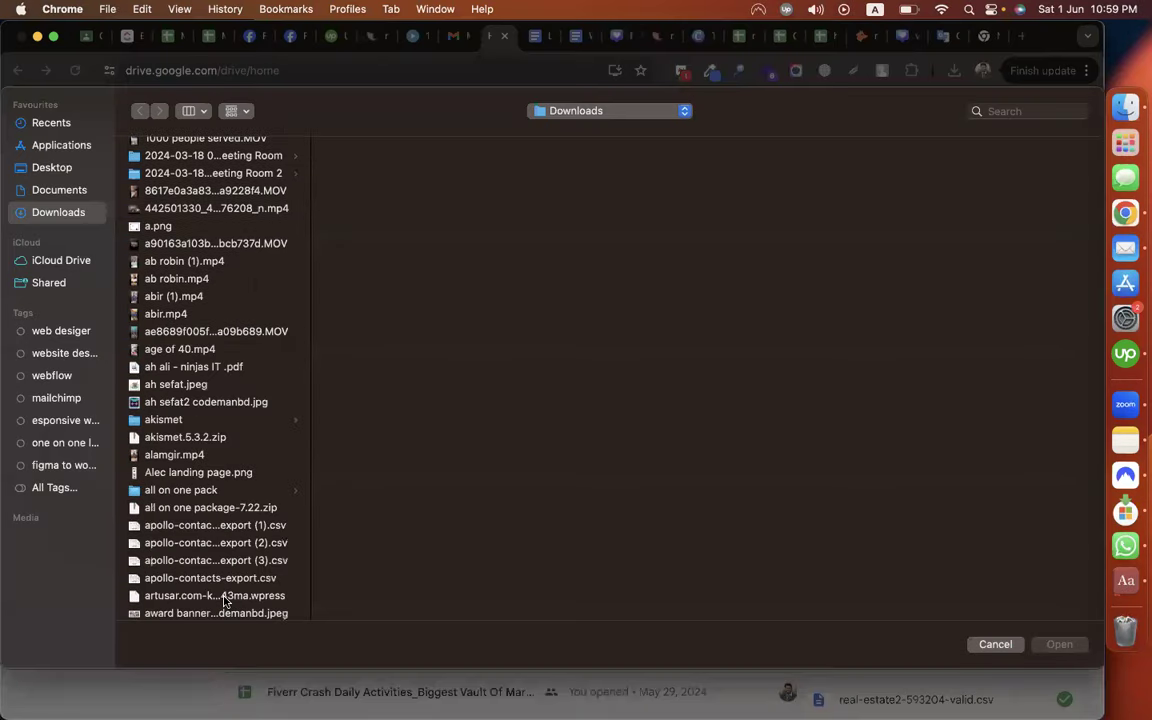
scroll(187, 395, "down", 3)
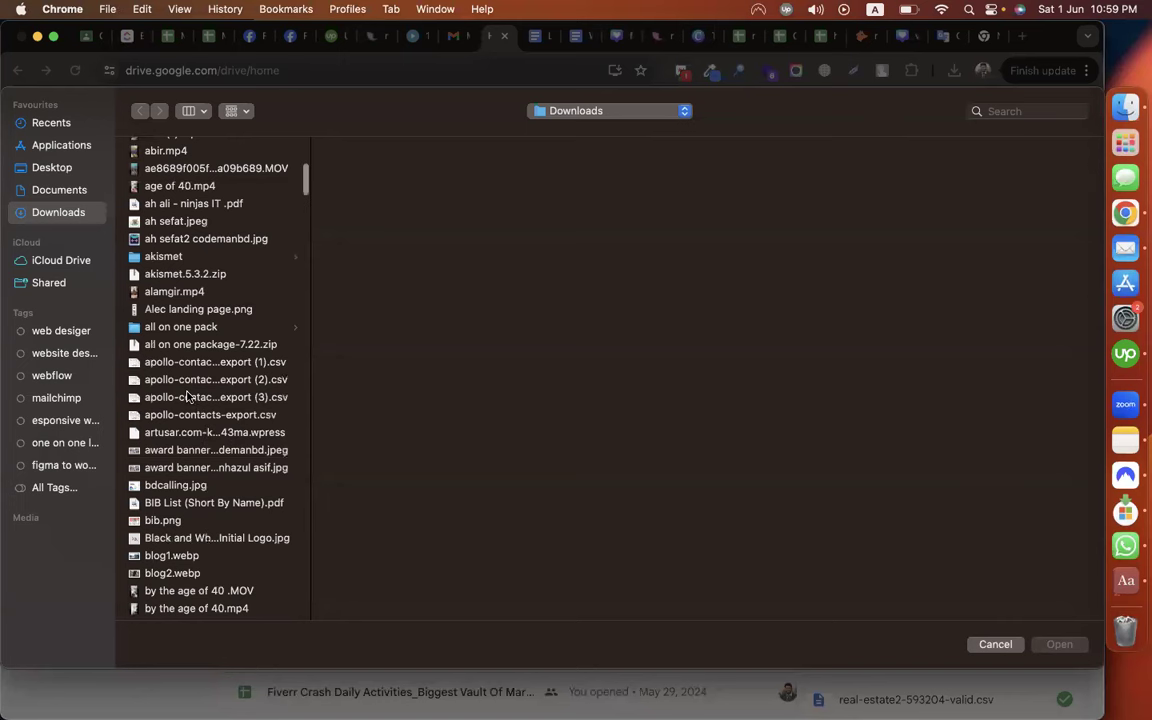
left_click(187, 397)
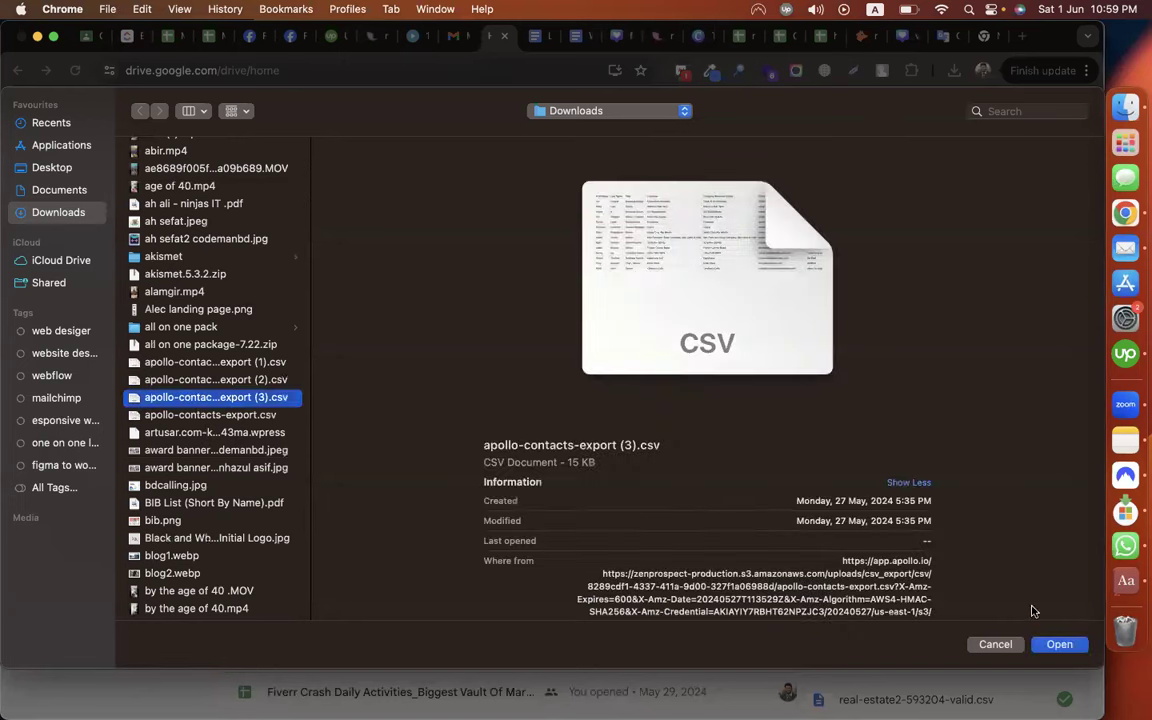
left_click(992, 645)
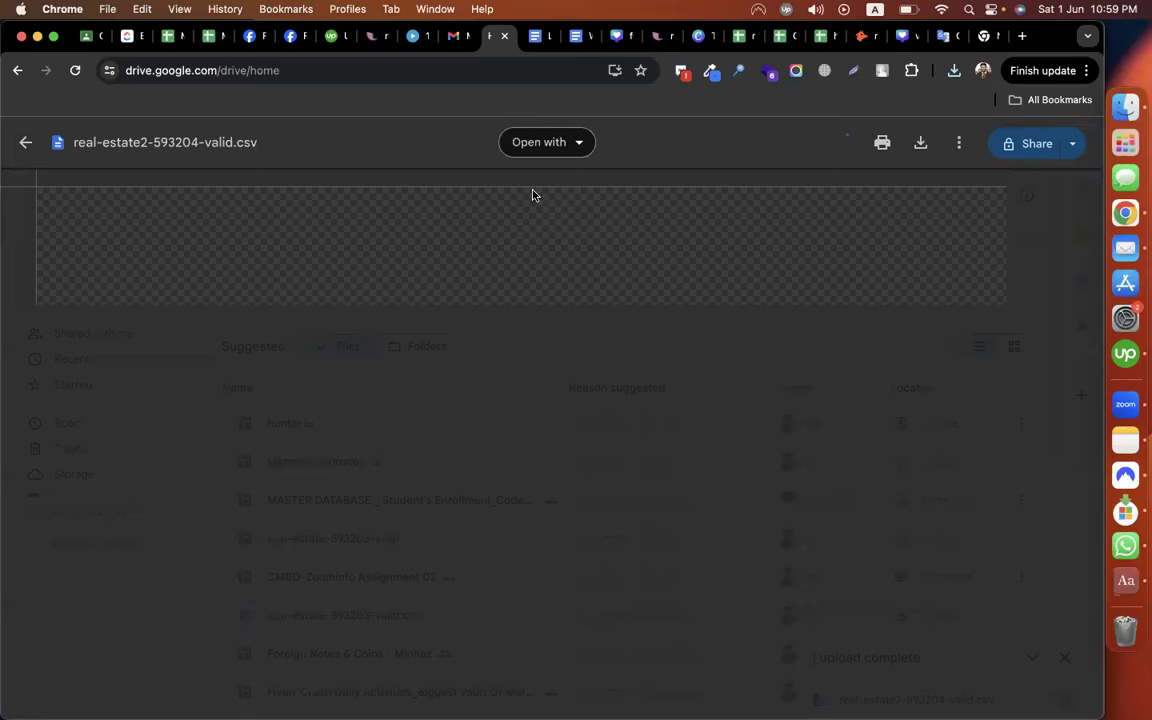
Open the uploaded CSV in Google Sheets and select the first contact's name in row 1
left_click(538, 145)
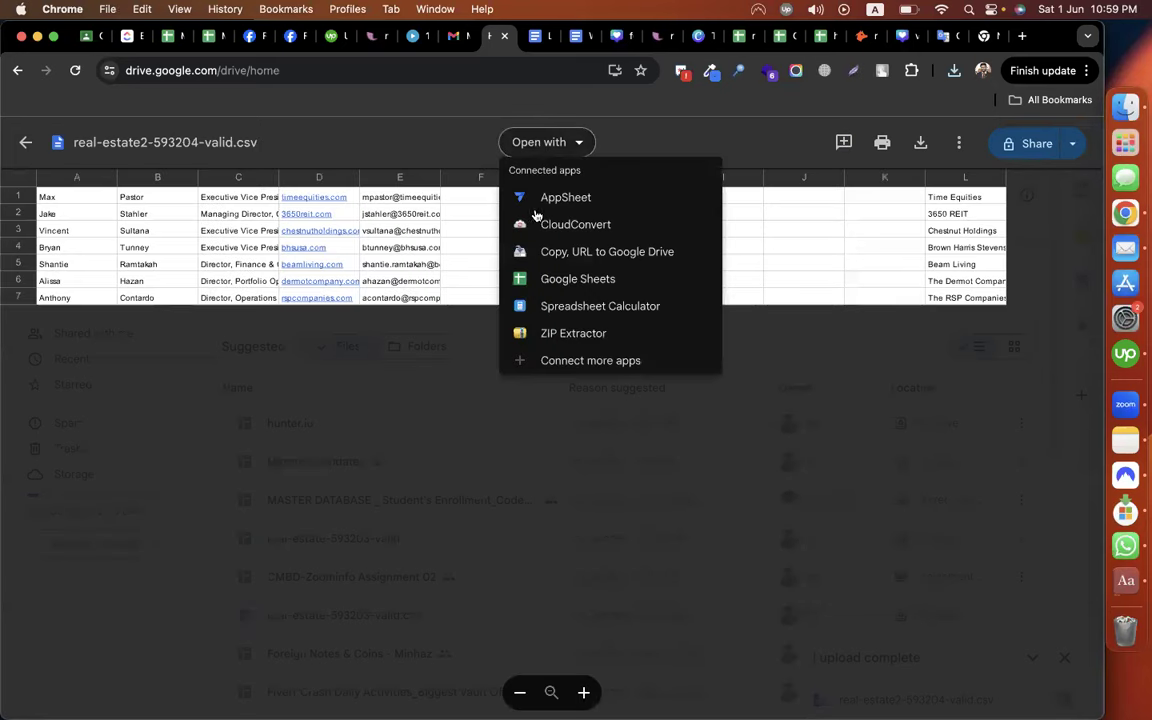
left_click(549, 280)
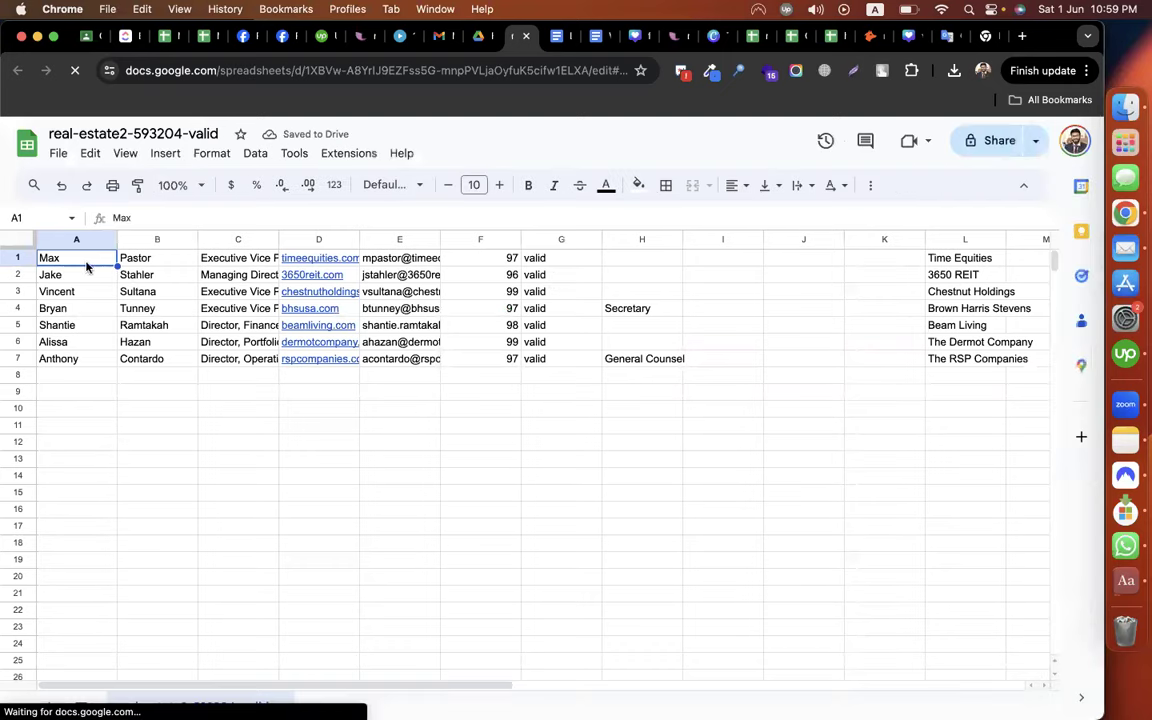
left_click_drag(87, 262, 157, 262)
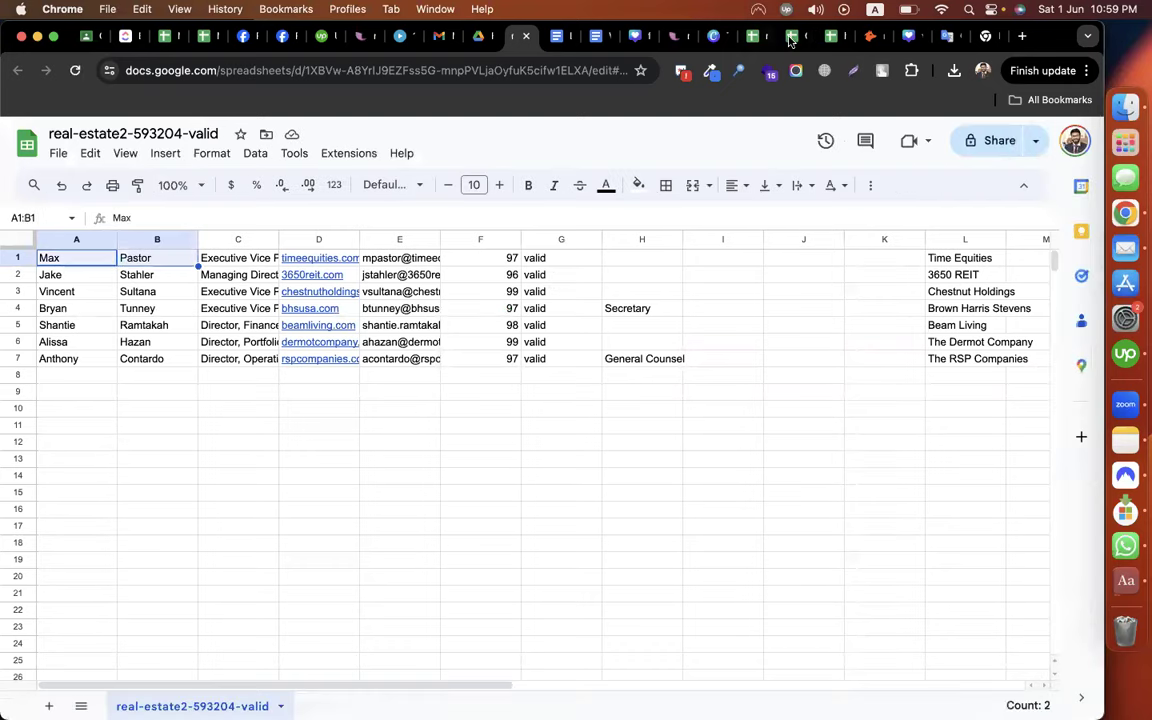
left_click(790, 38)
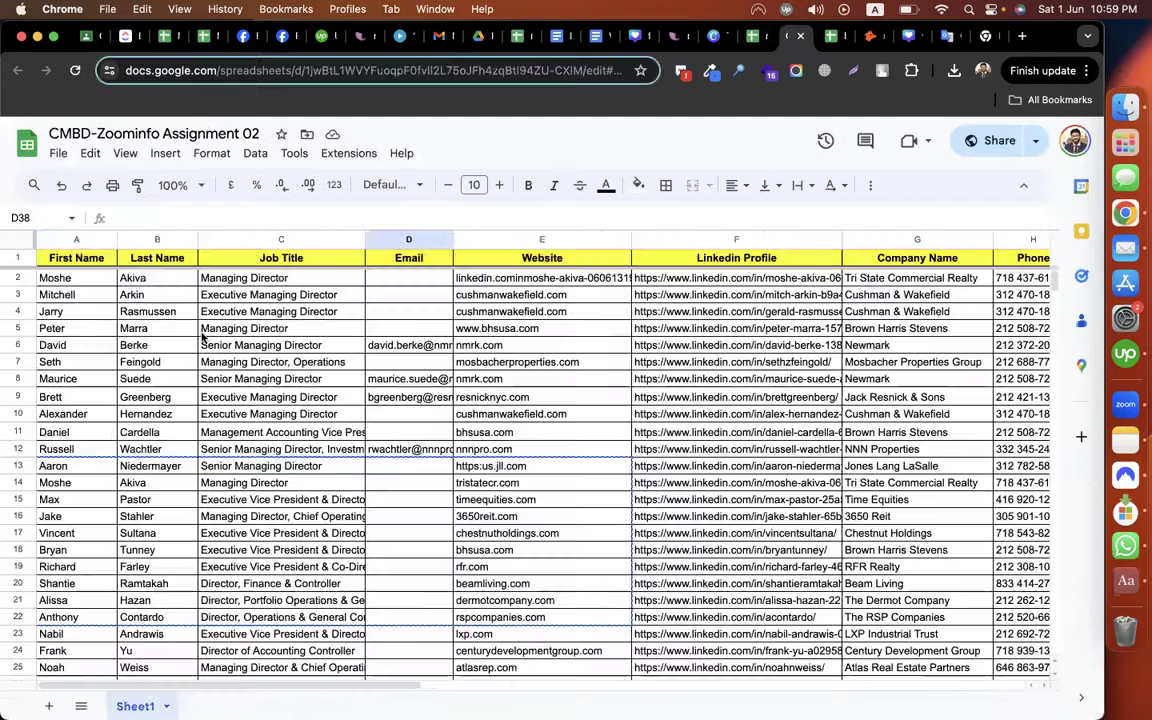
scroll(68, 463, "down", 1)
left_click(57, 446)
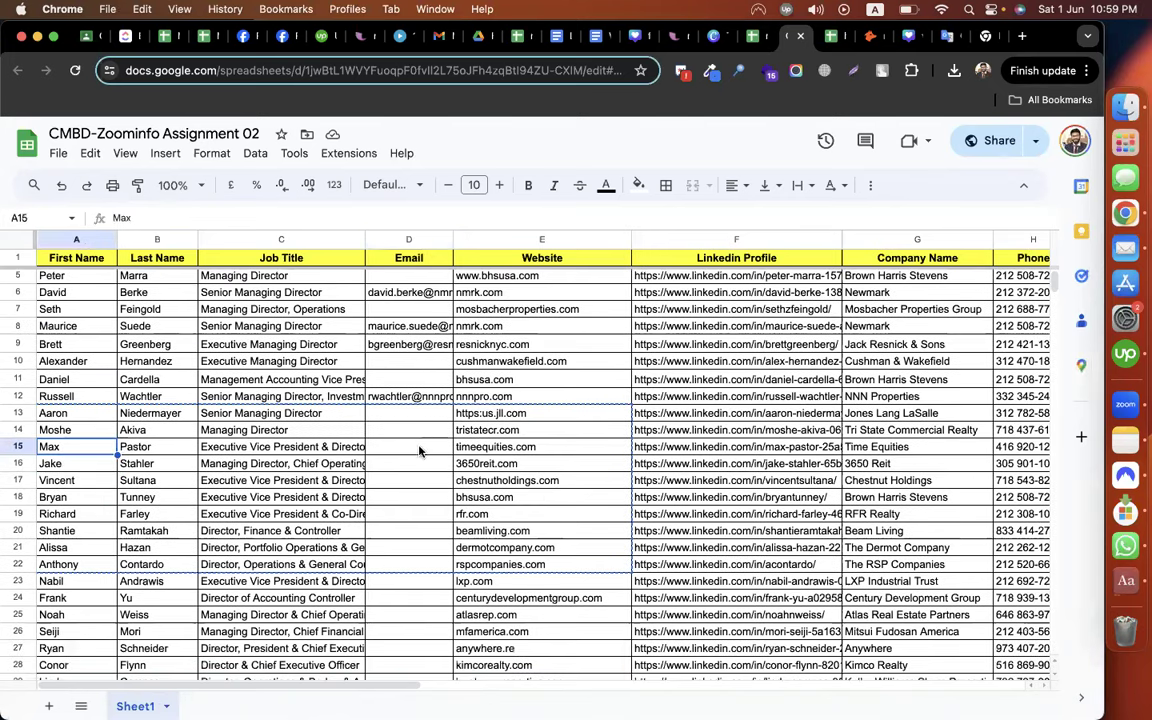
key("Right")
key("Right")
key("Right")
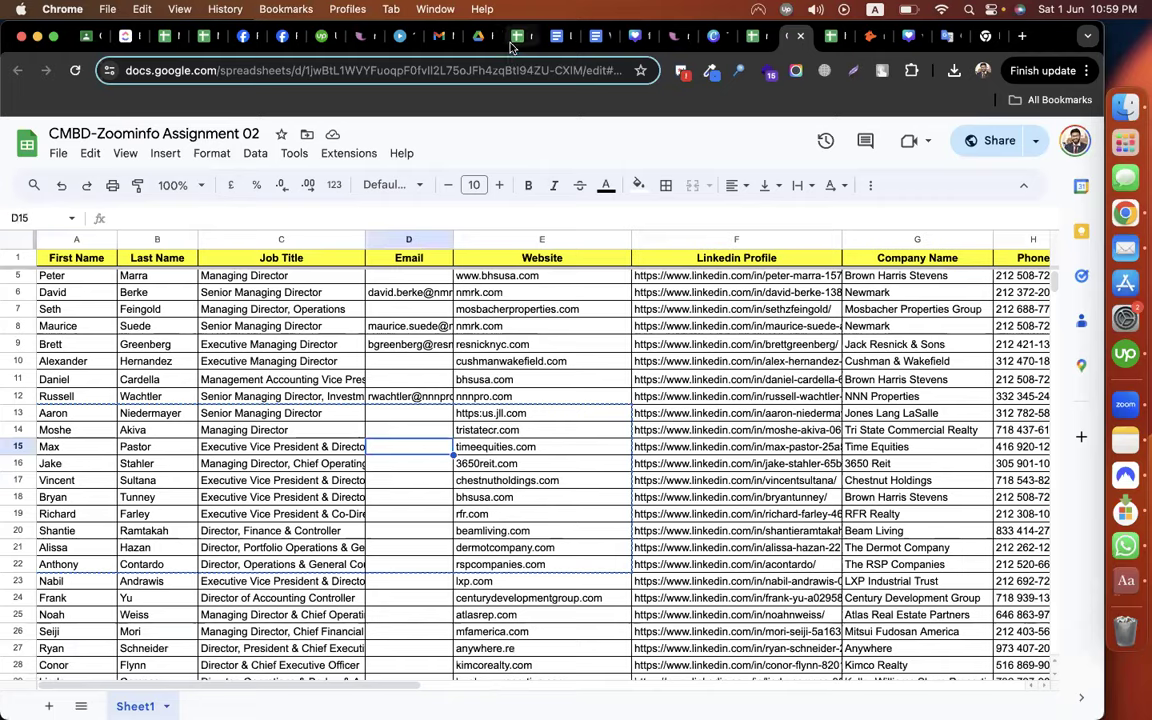
left_click(517, 37)
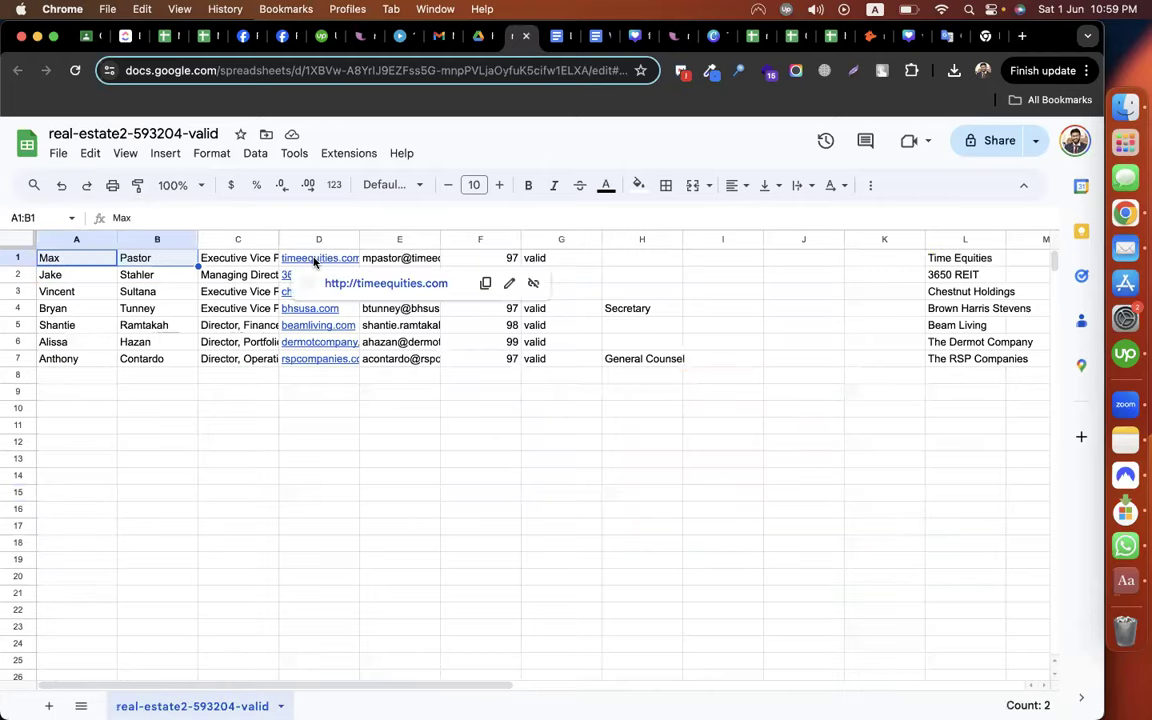
left_click(313, 262)
key("cmd+c")
left_click(390, 260)
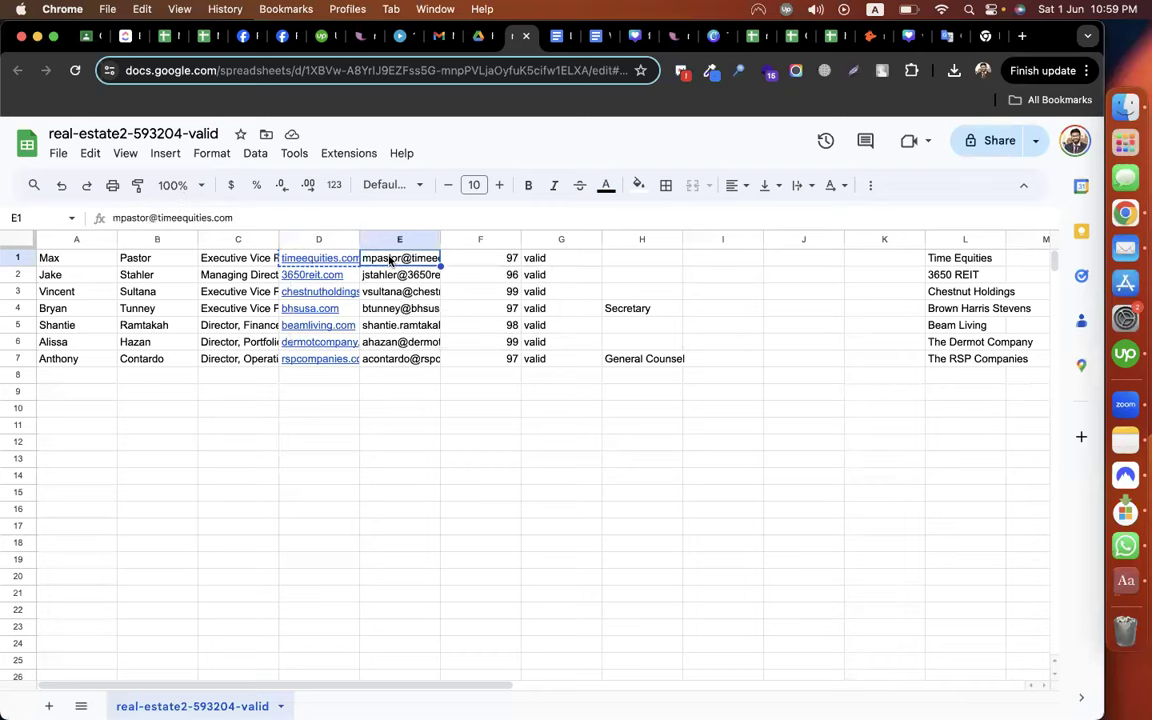
key("super+c")
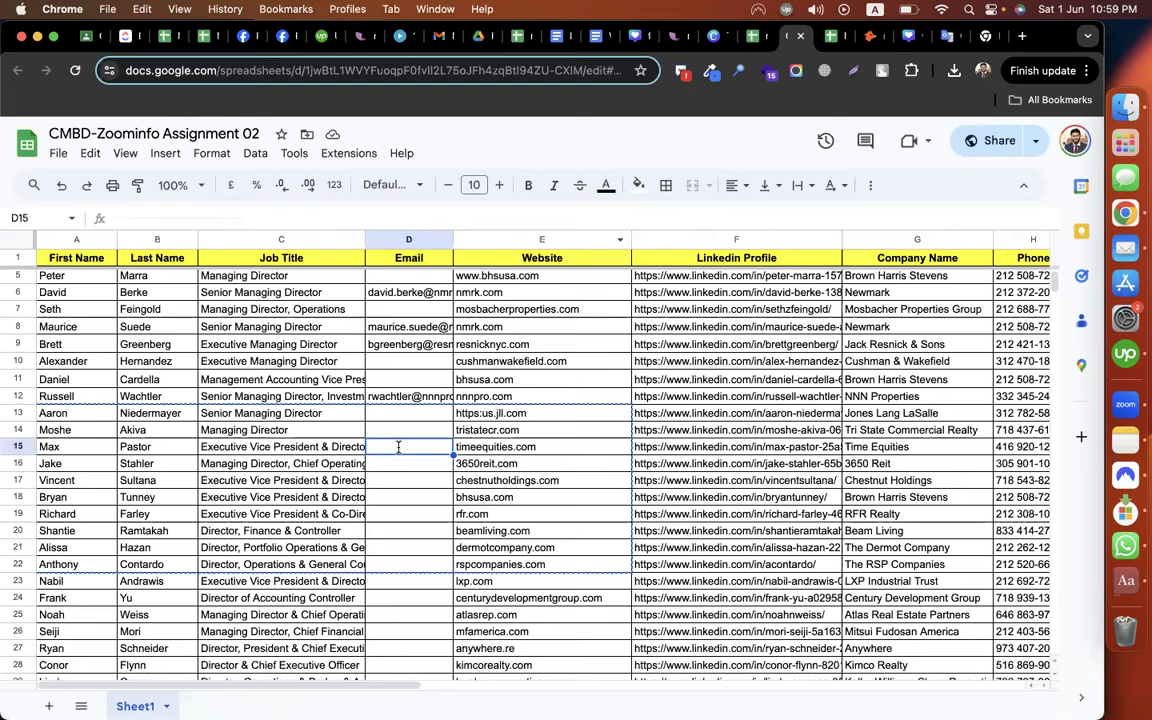
double_click(398, 447)
key("super+v")
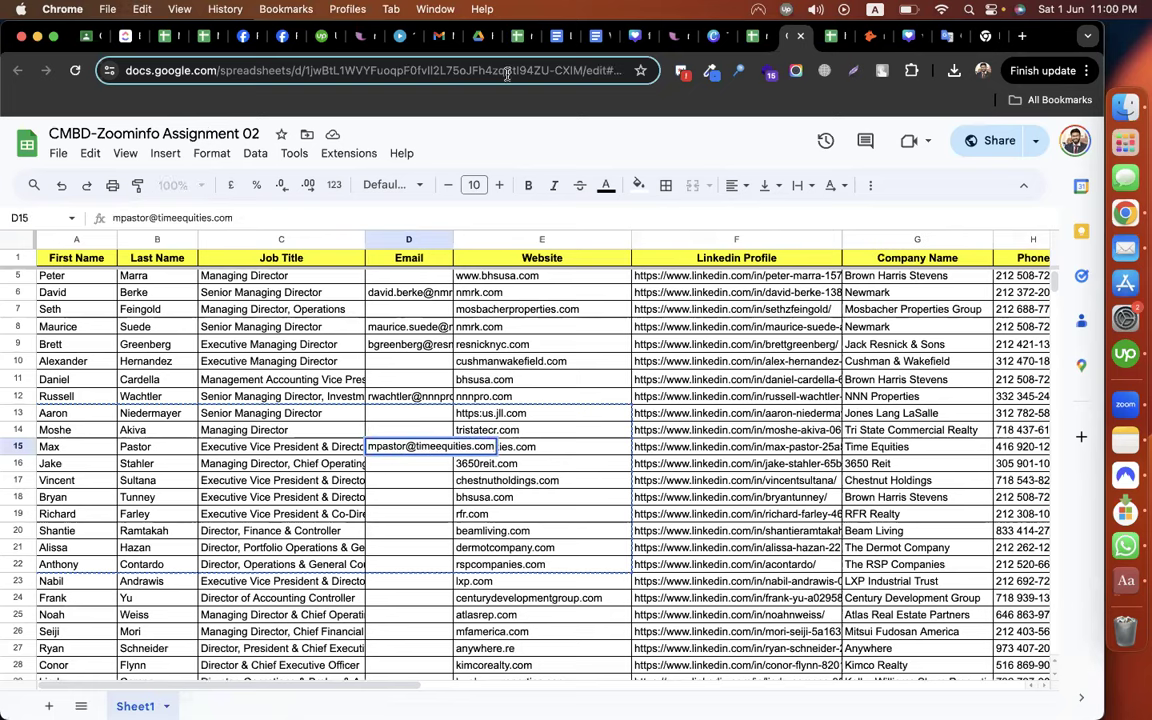
key("Return")
left_click(516, 40)
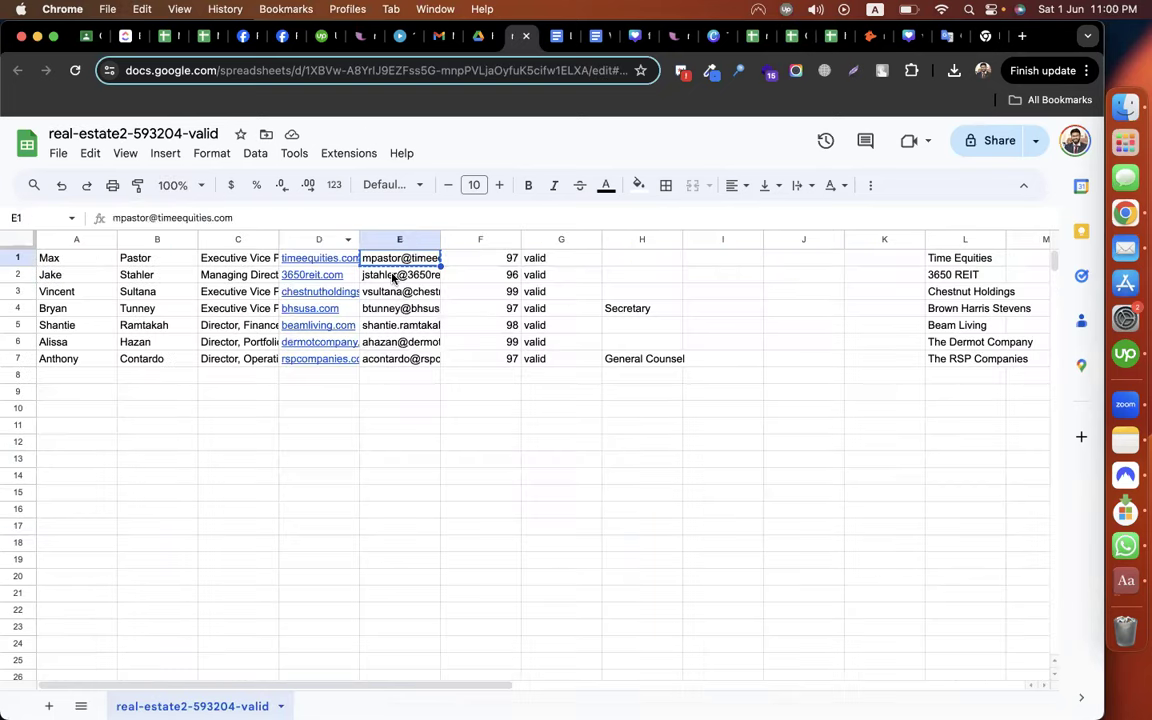
left_click(394, 276)
key("super+c")
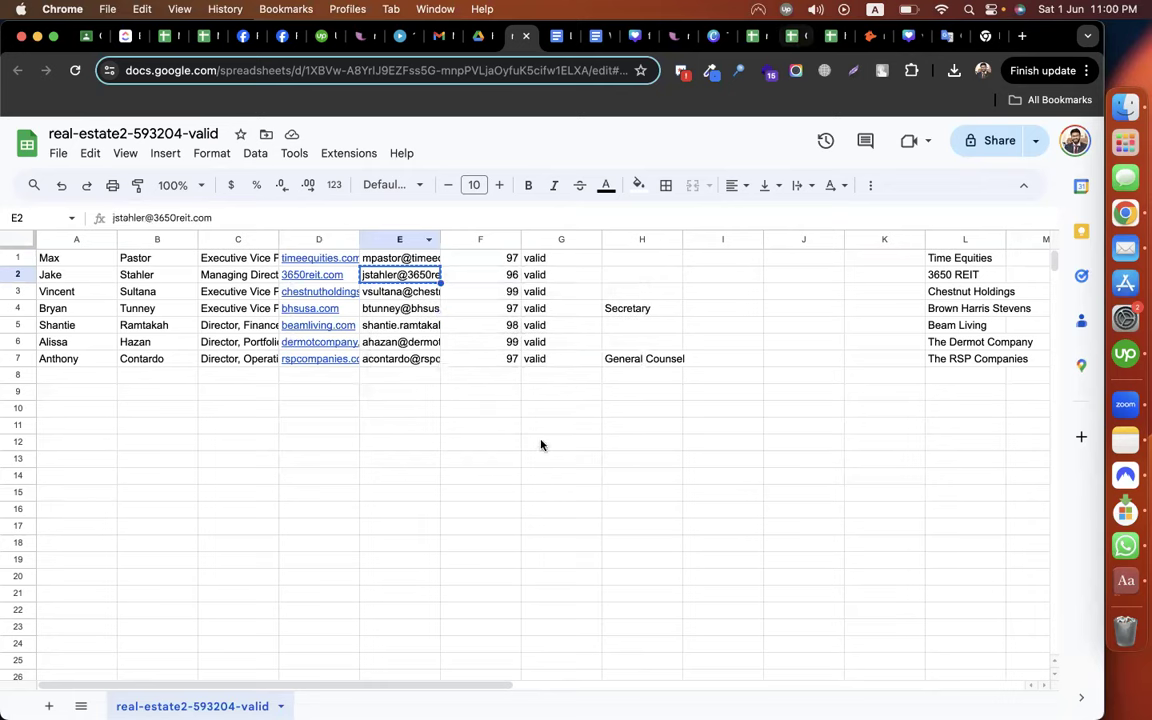
key("super+v")
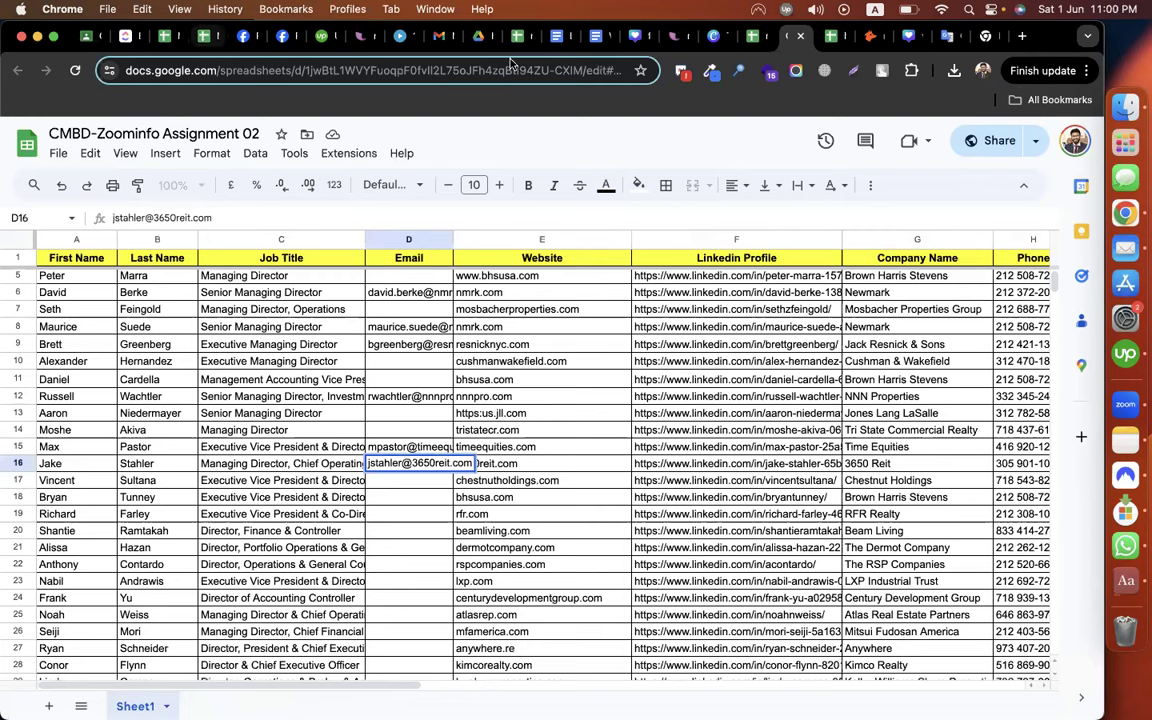
Review the remaining empty Email cells in D2:D23 and the blank rows below the table
left_click(398, 547)
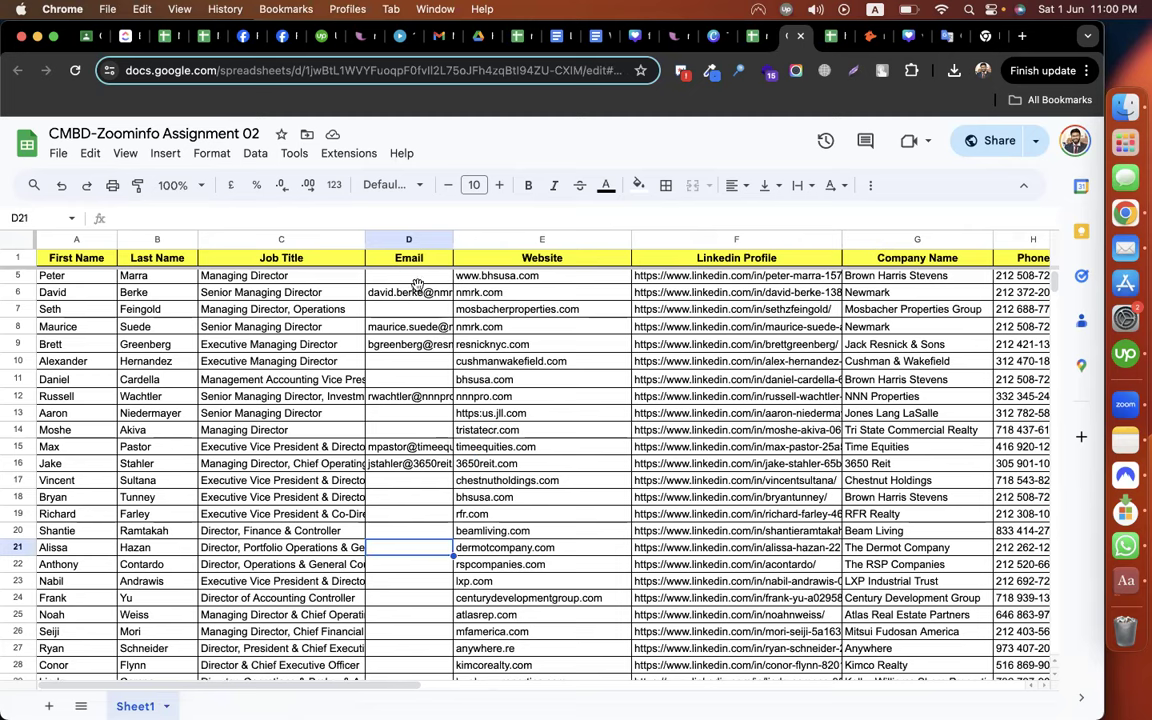
left_click(401, 289)
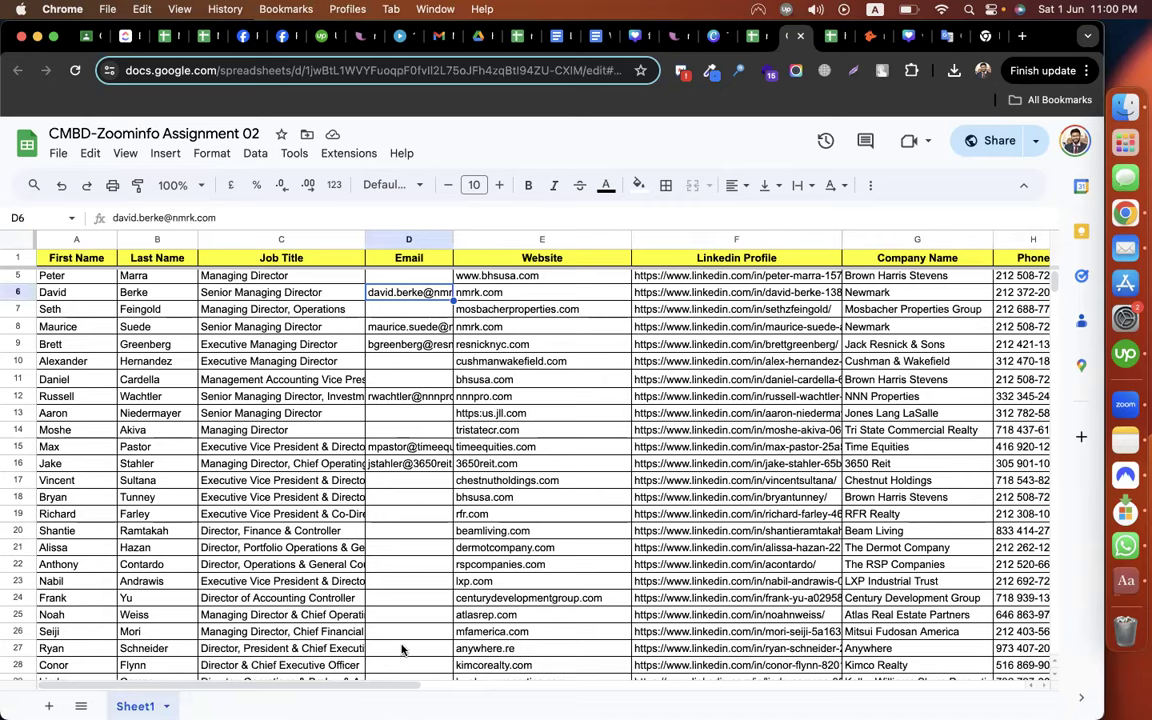
scroll(403, 580, "up", 1)
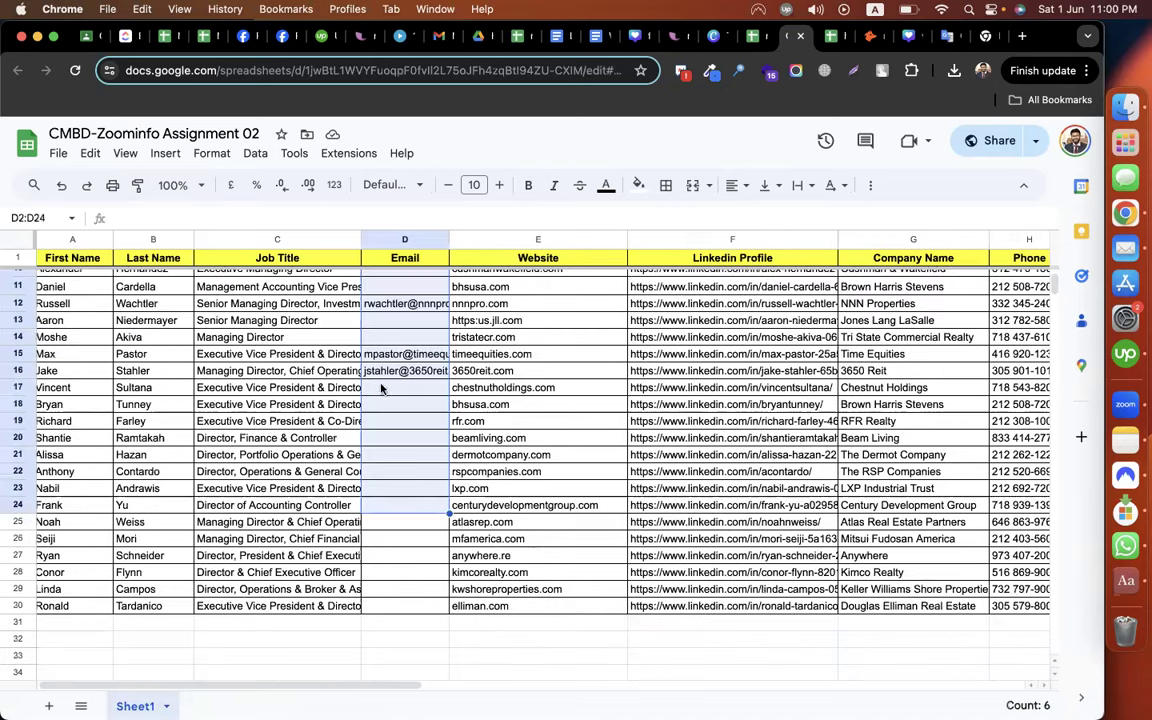
scroll(400, 380, "up", 3)
left_click(391, 371)
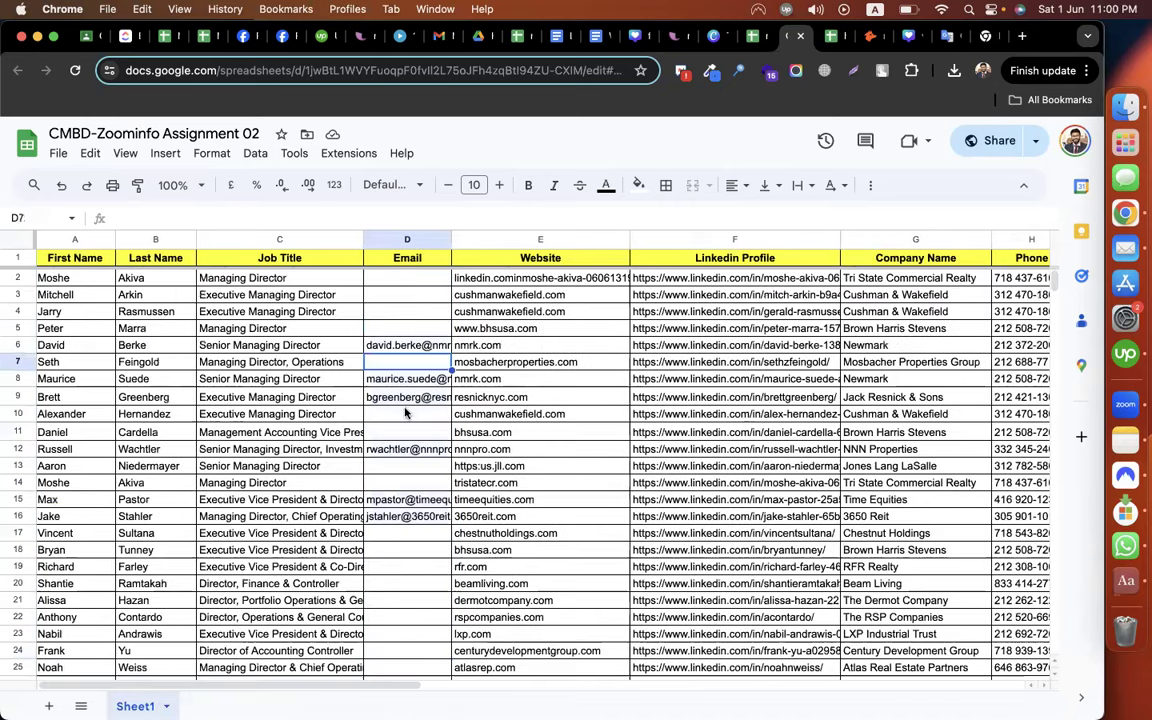
left_click(406, 414)
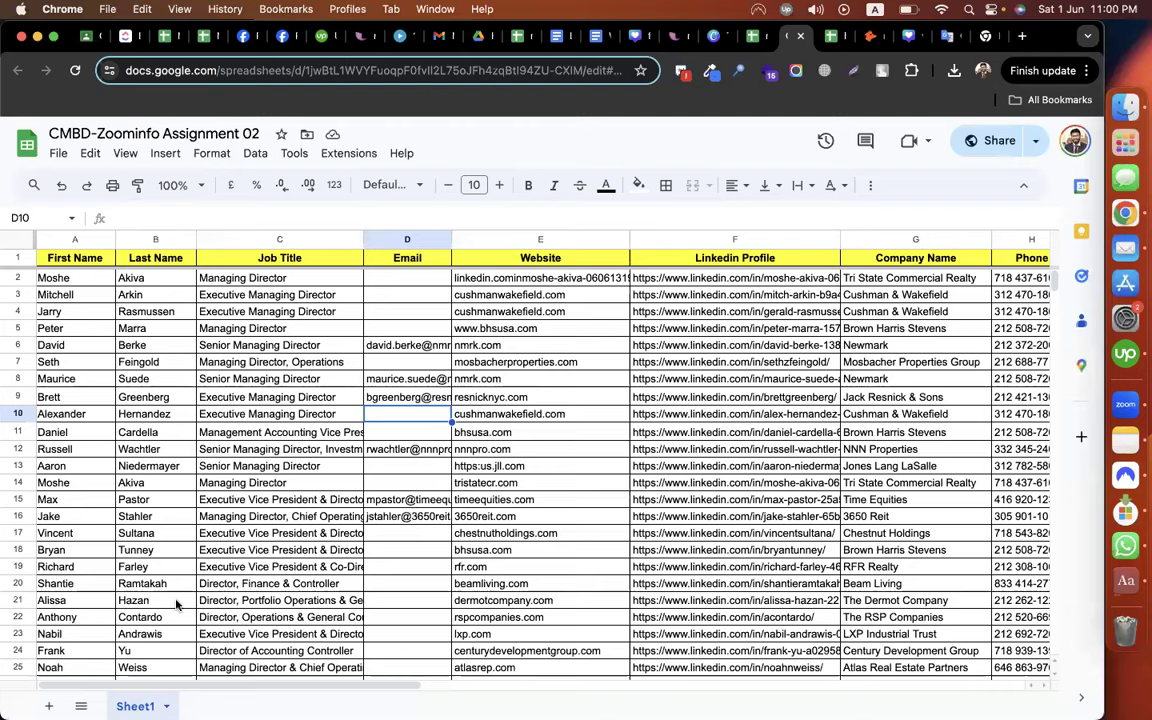
scroll(85, 558, "down", 3)
left_click(76, 612)
key("shift+Down")
key("shift+Down")
key("shift+Down")
key("shift+Down")
key("shift+Down")
key("shift+Down")
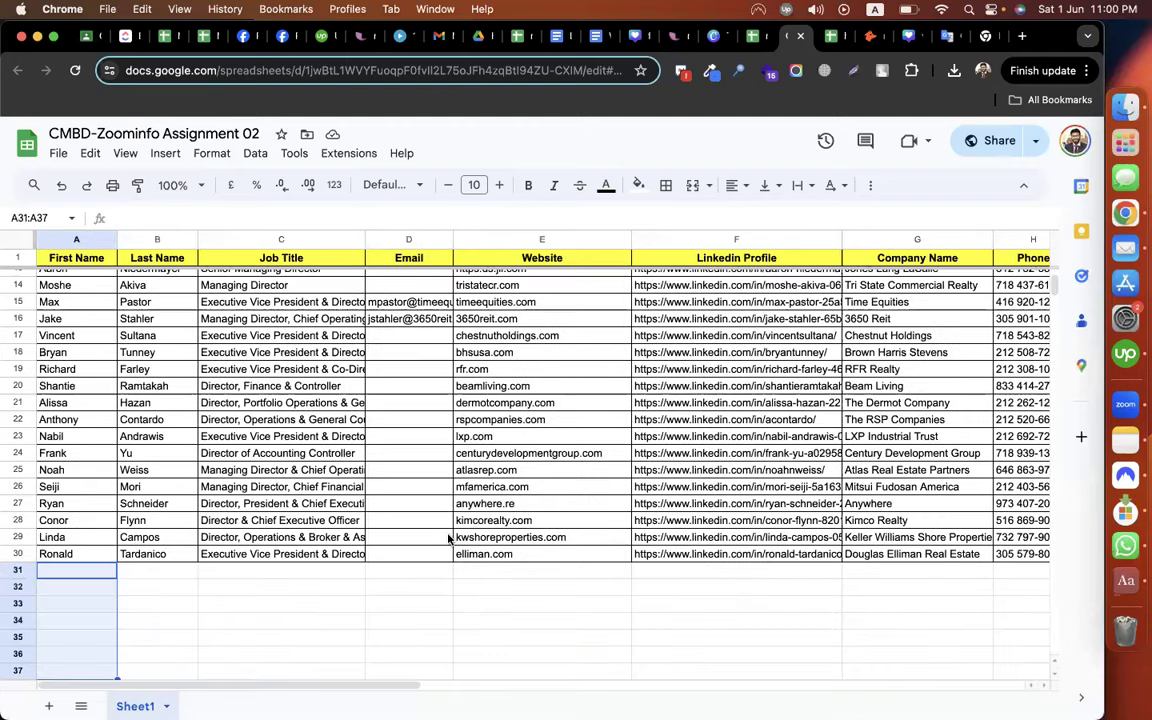
scroll(400, 453, "up", 5)
left_click_drag(370, 277, 372, 636)
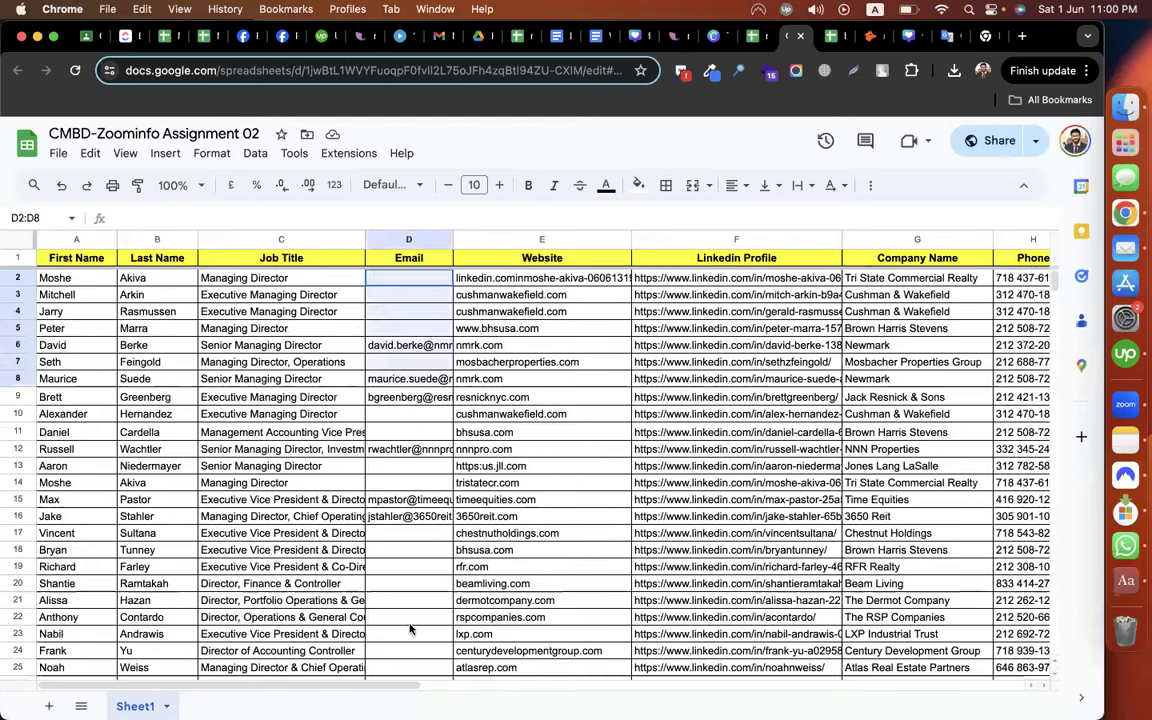
left_click(589, 489)
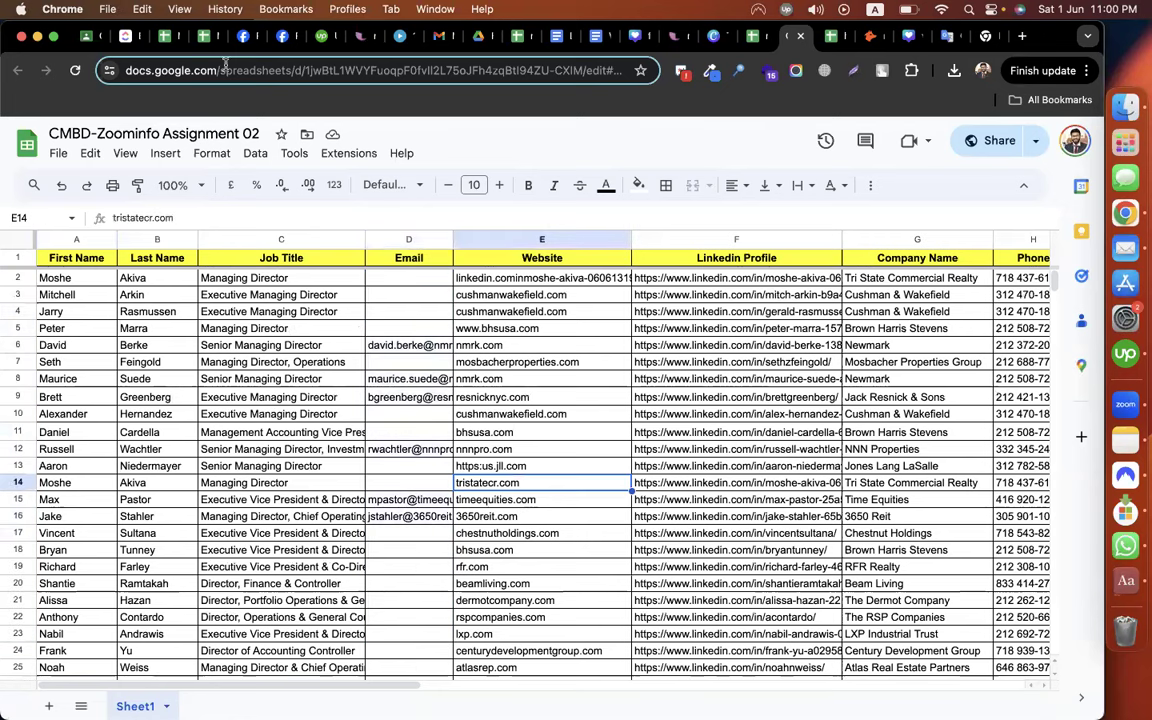
left_click(89, 37)
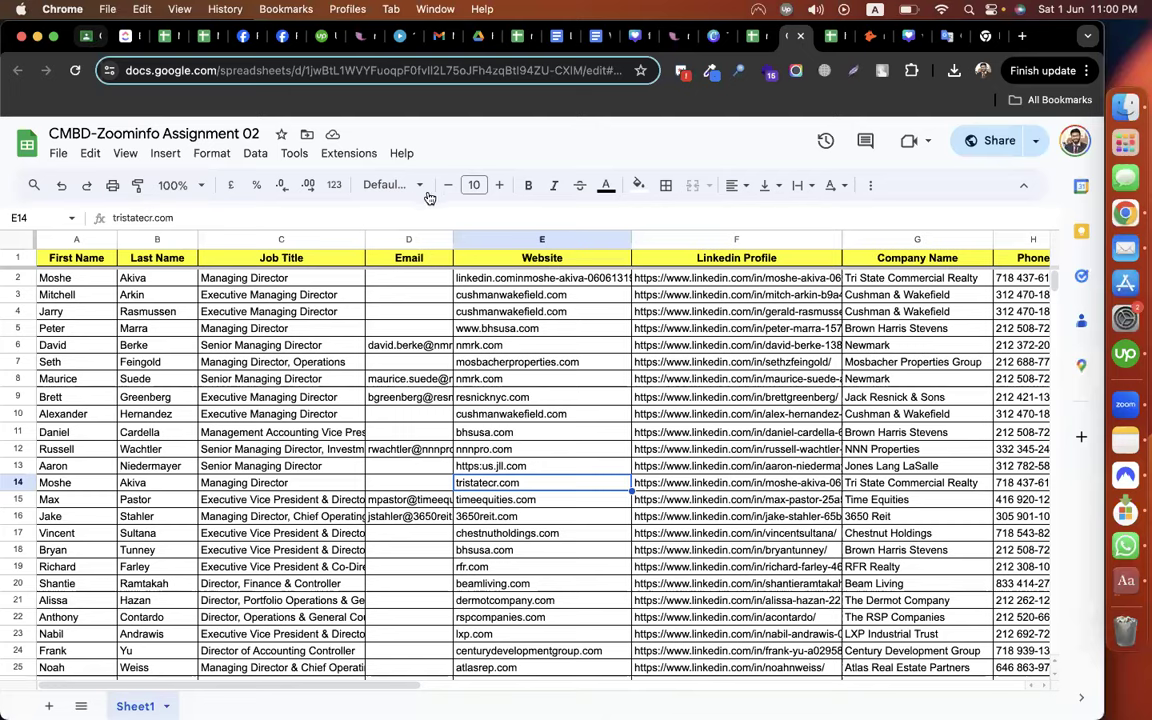
Add the topic 'Epiasode-03(Find Emails Using Hunter.io)' to the class
left_click(412, 238)
left_click(442, 496)
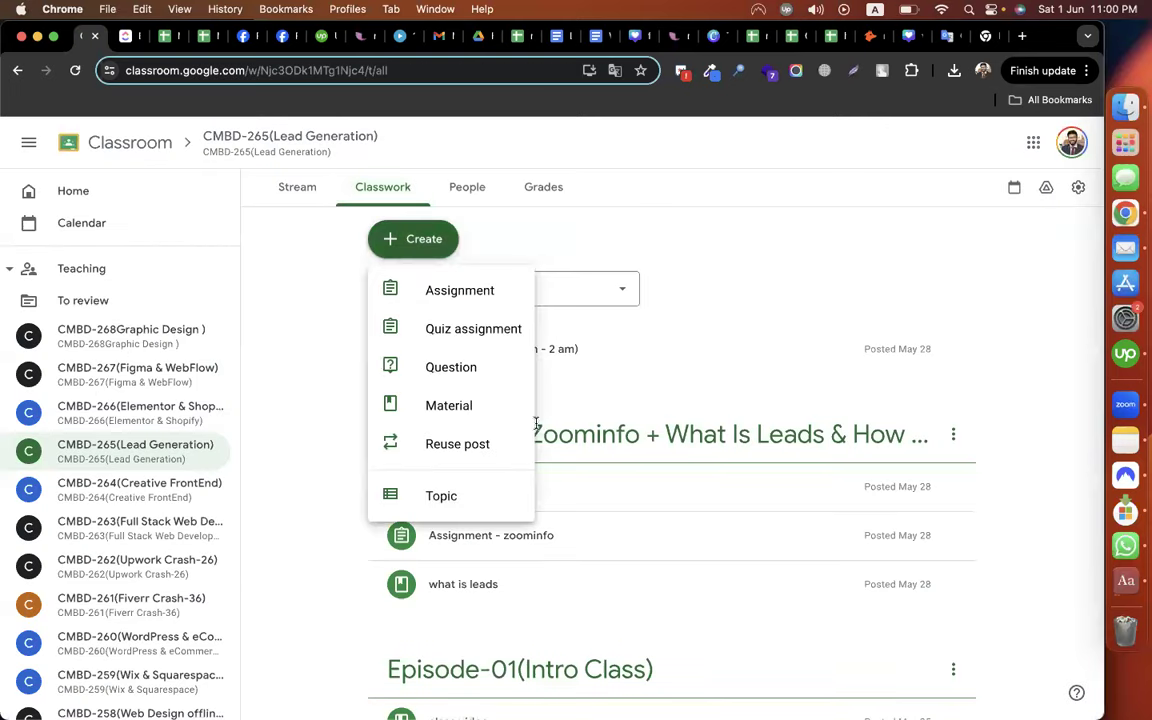
type("Epiasode-03(")
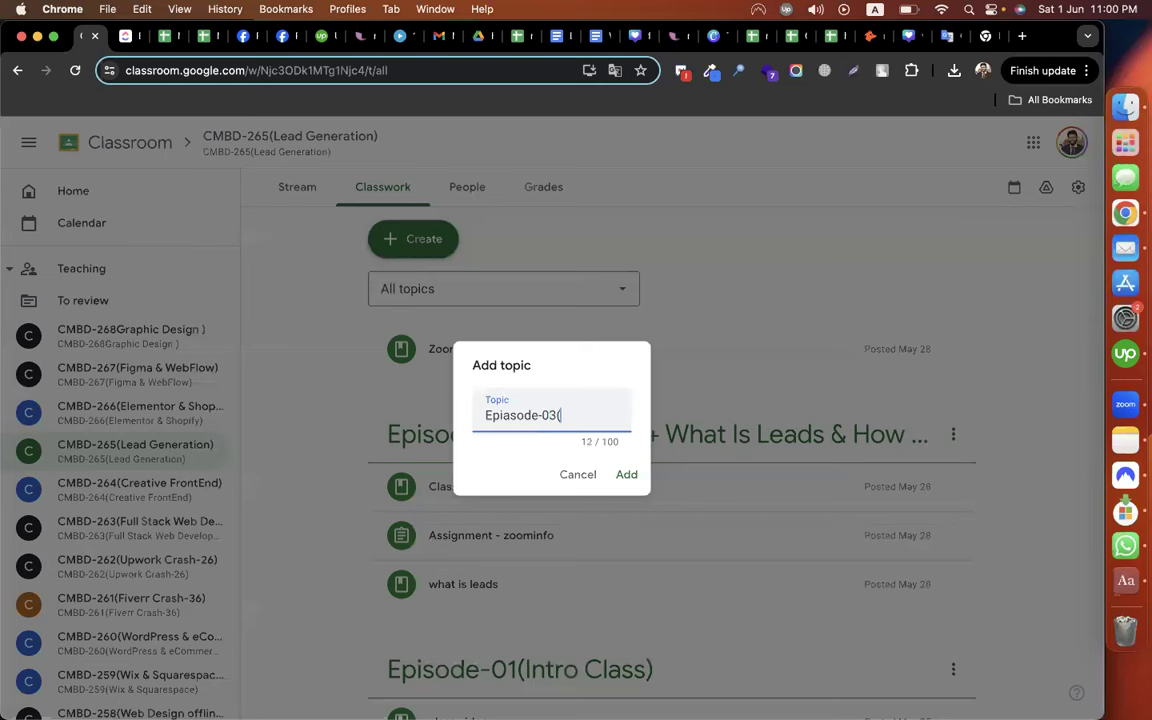
type("Find Emails Usi")
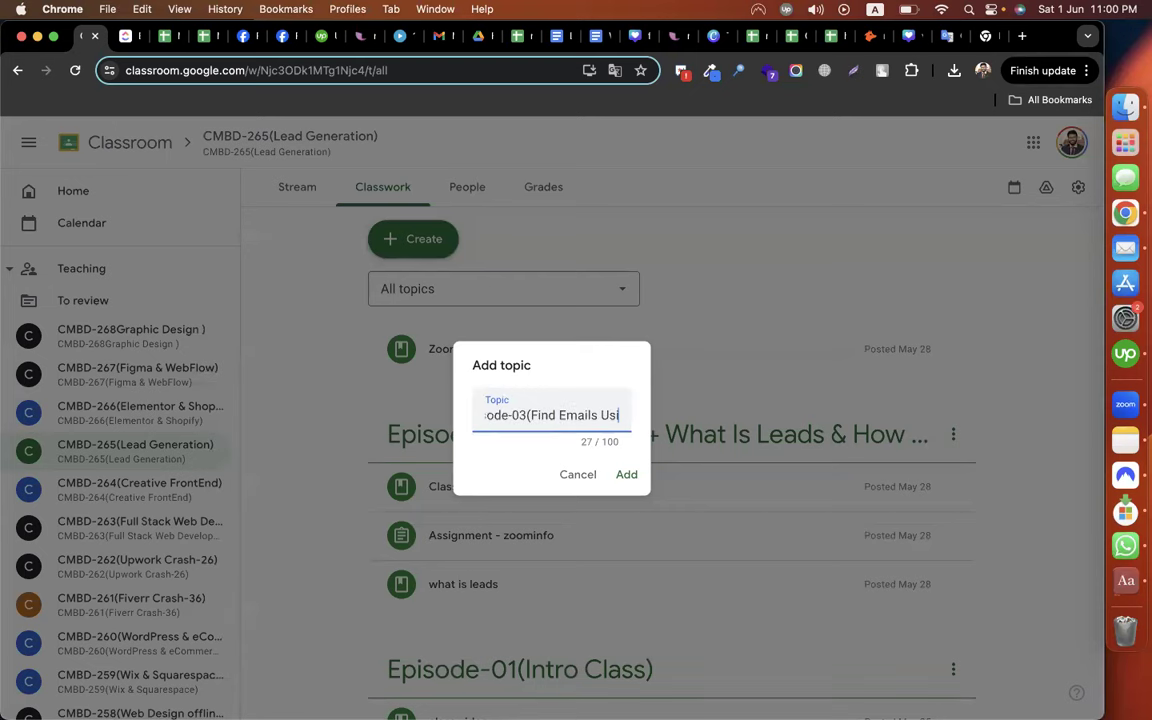
type("ng Hunter.")
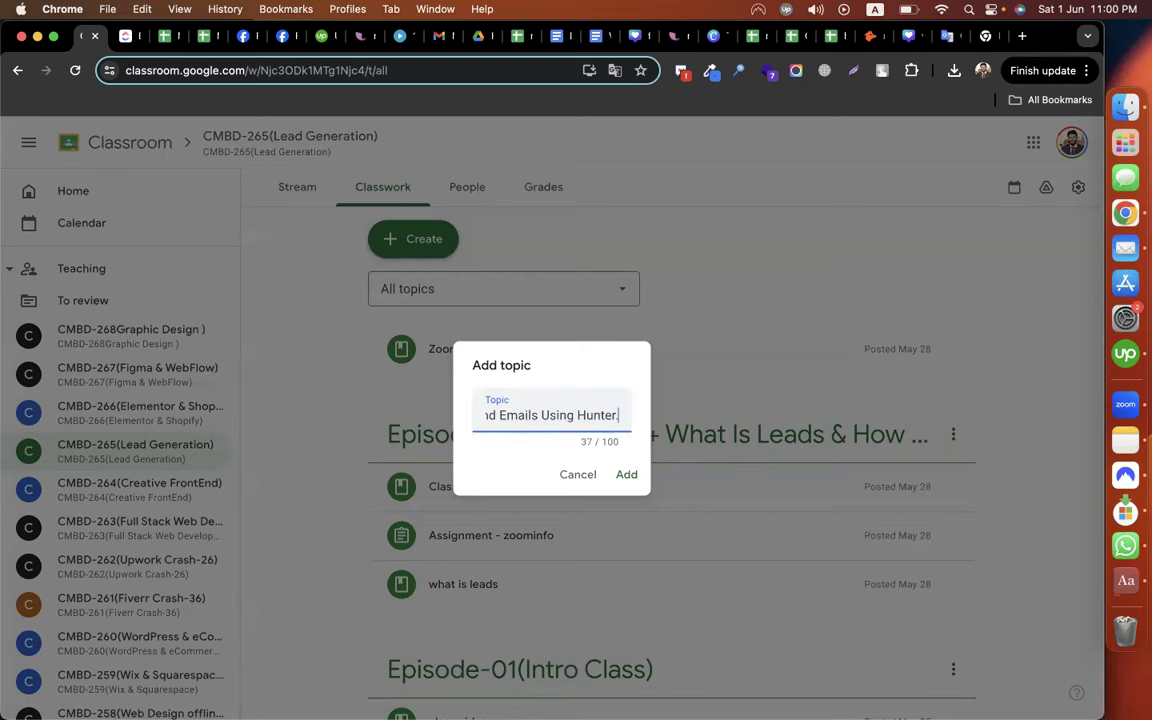
type("io)")
key("Return")
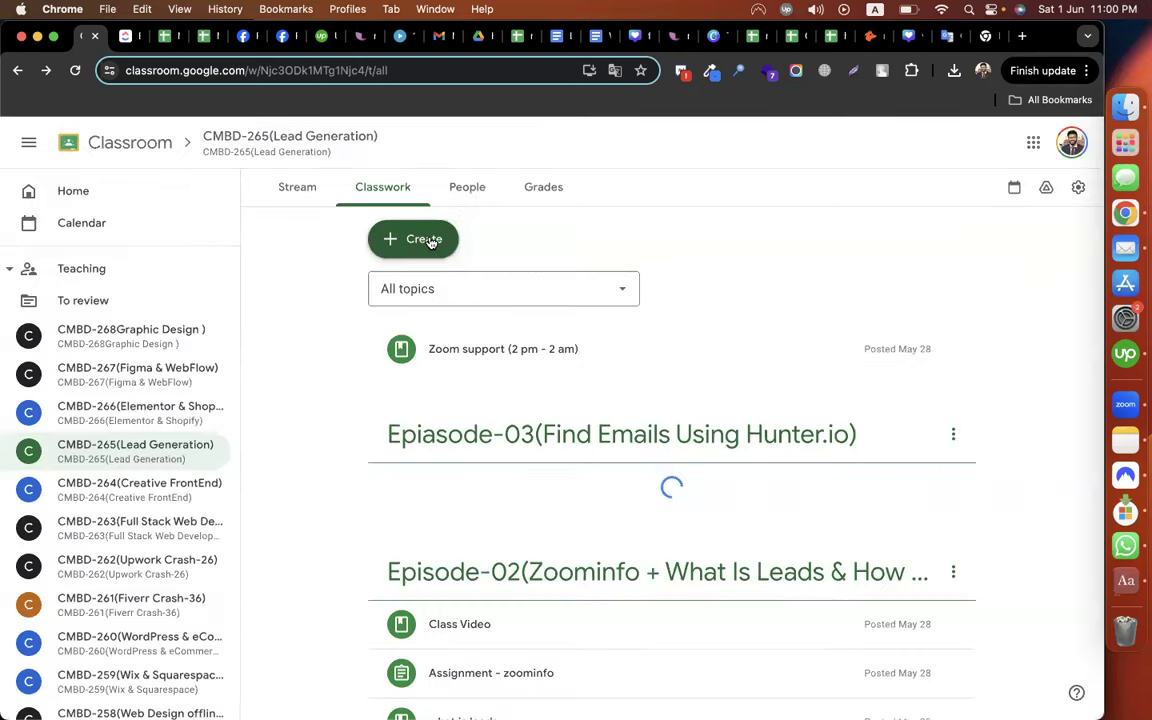
Draft 'Assignment - hunter.io' with instructions 'Complete your previous work (email find) using hunter and submit the sheet'
left_click(425, 238)
left_click(451, 292)
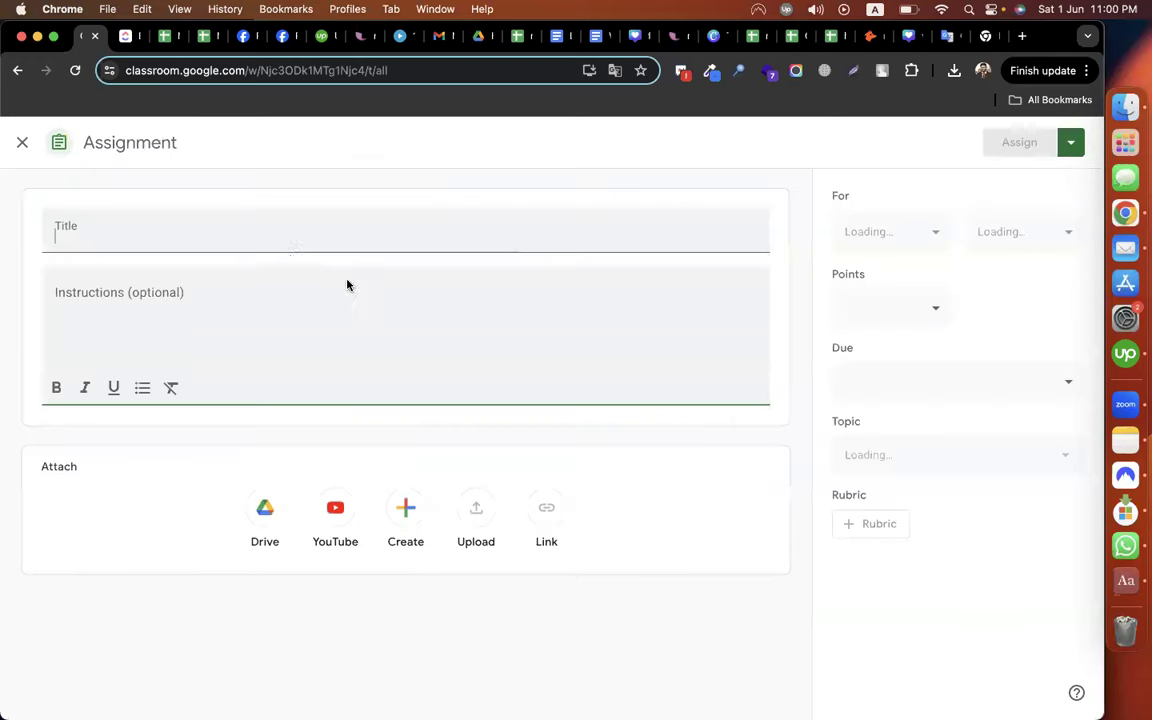
type("Assignment - hunter.io")
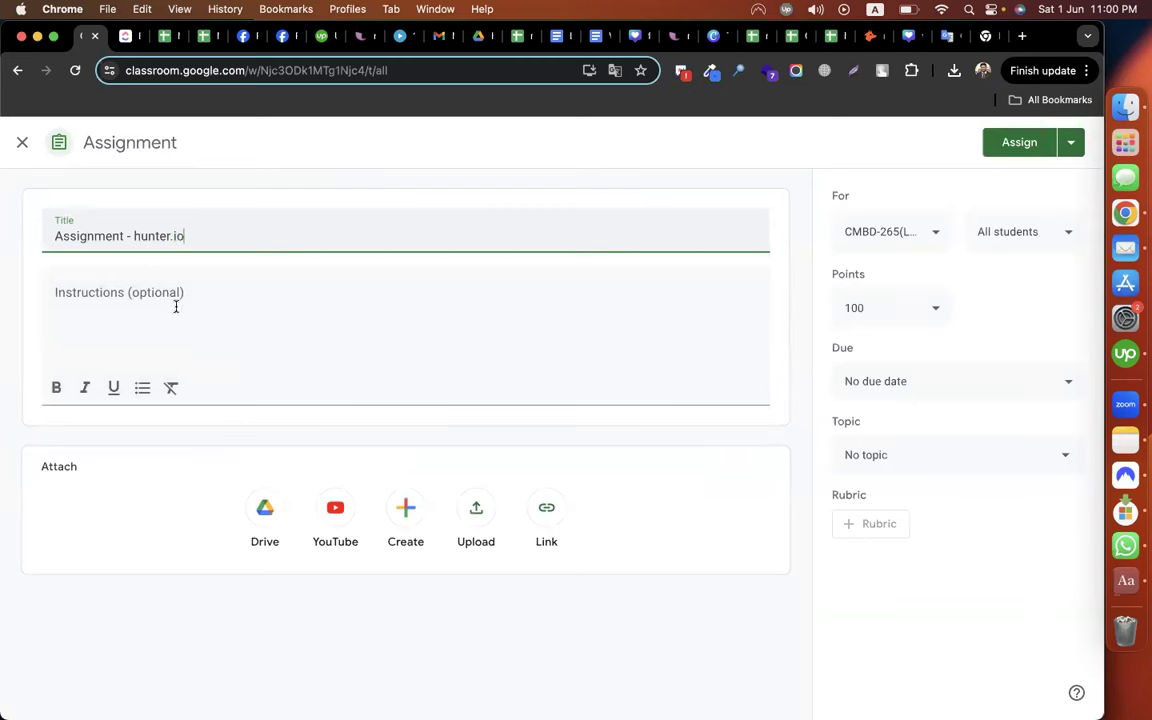
left_click(175, 306)
type("Complete")
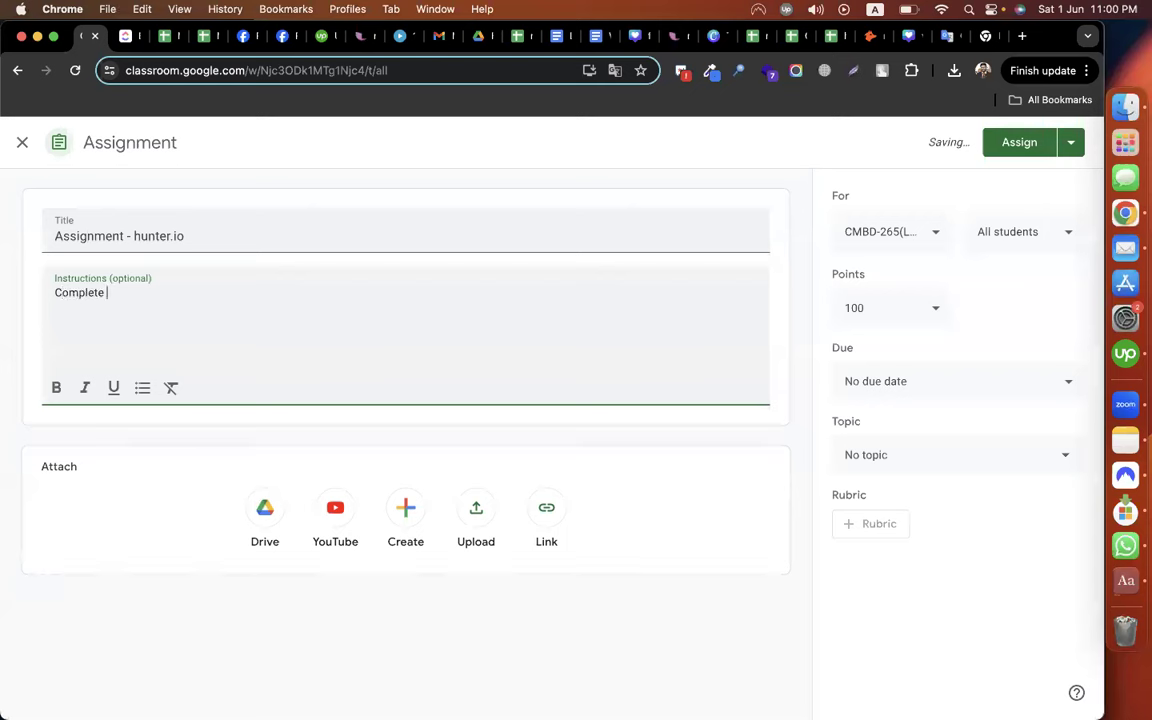
type("your previous work")
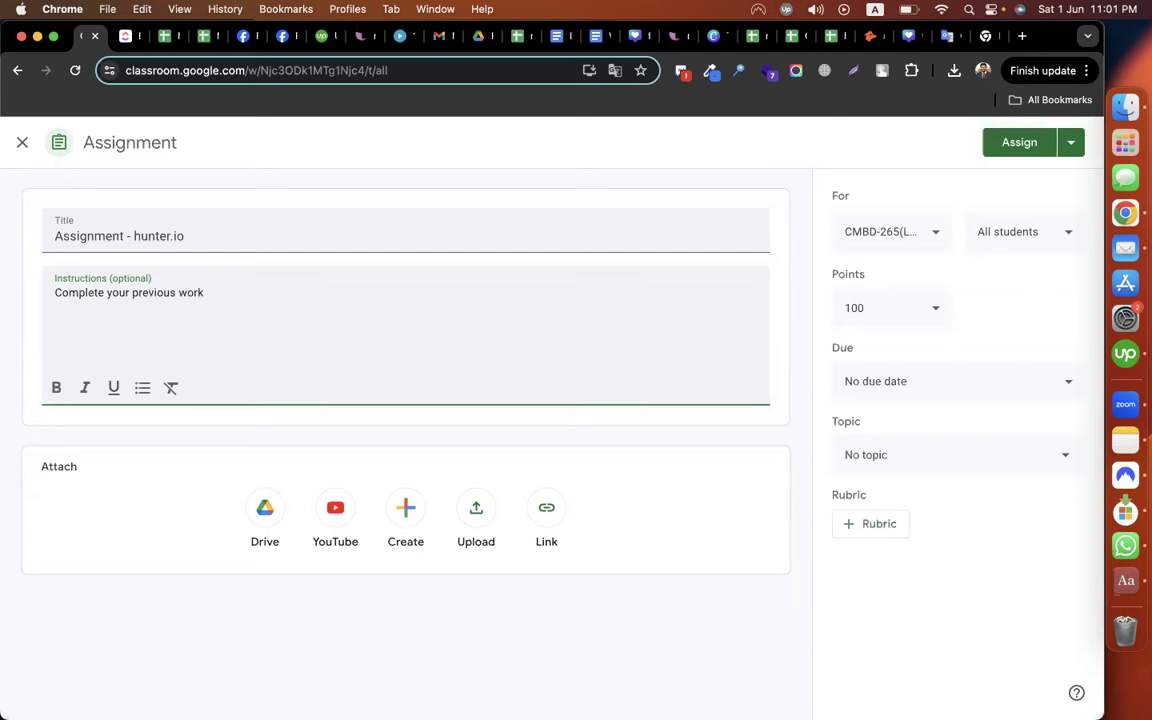
type(" (email find) using hunte")
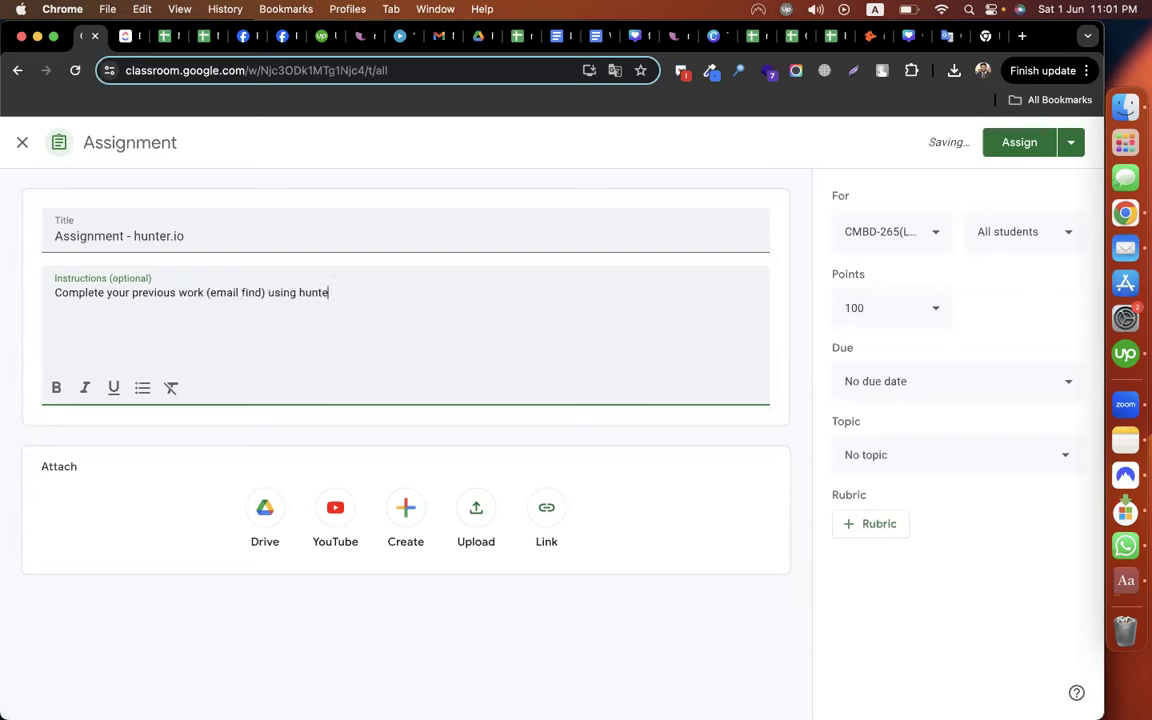
type("r and submit the ")
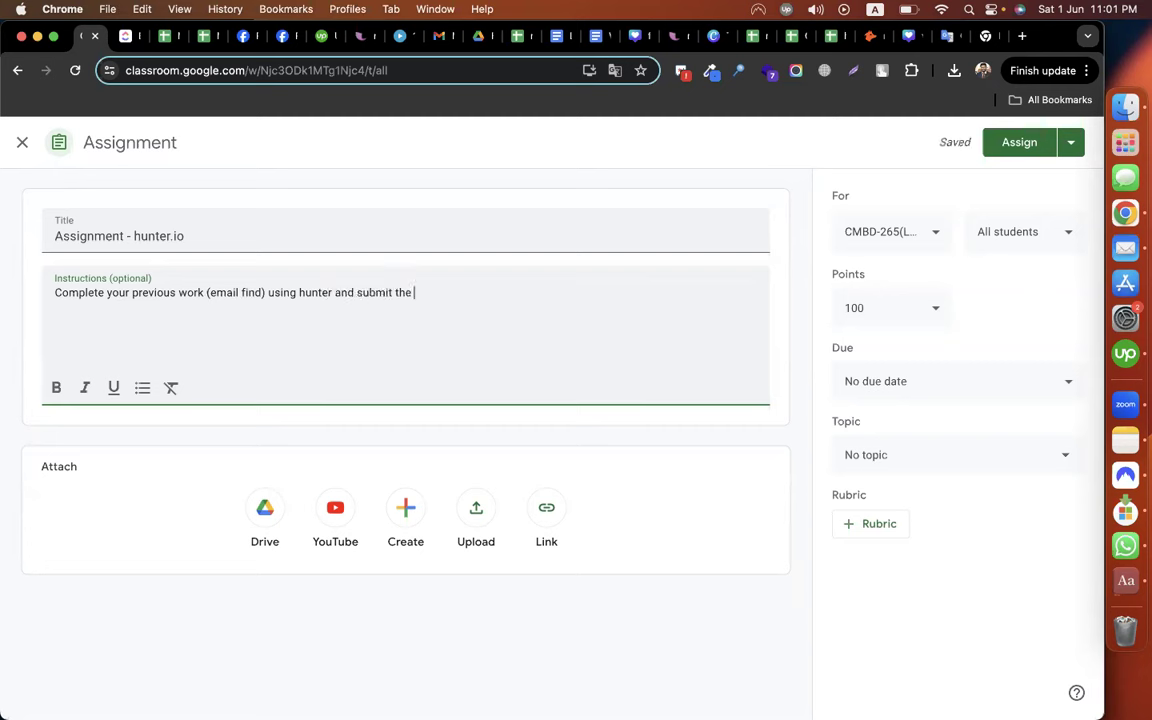
type("sheet")
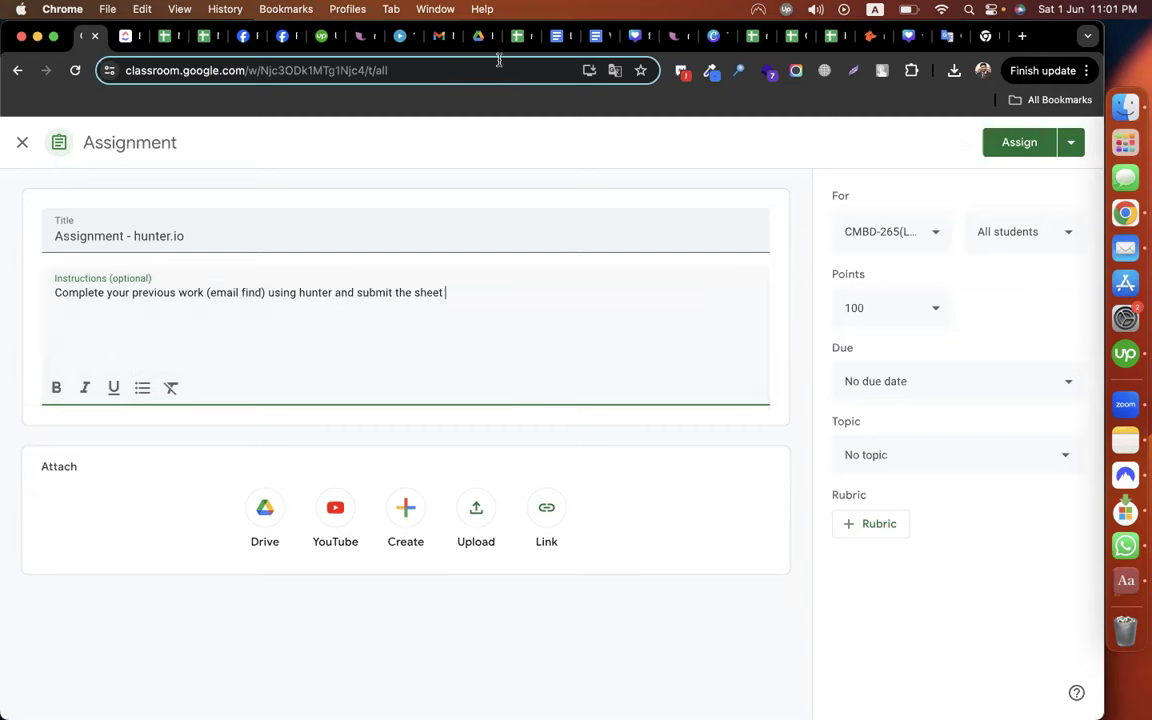
Make a copy of the CMBD-Zoominfo Assignment 02 spreadsheet
left_click(795, 37)
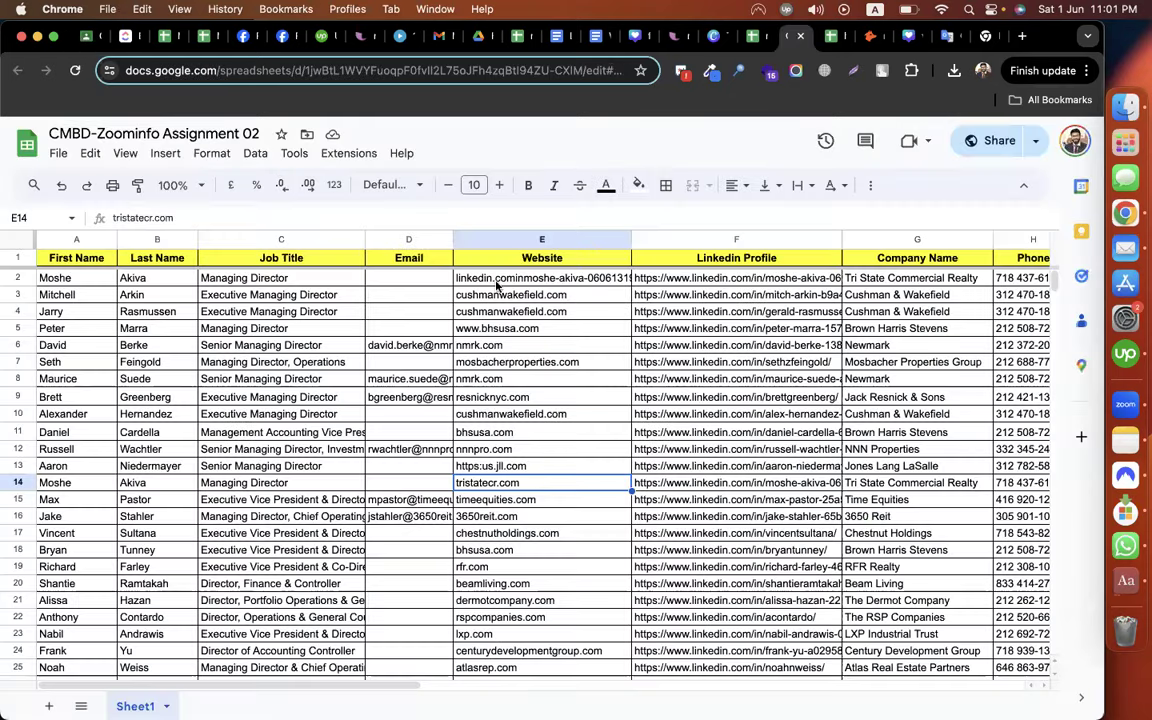
left_click(402, 312)
left_click(59, 155)
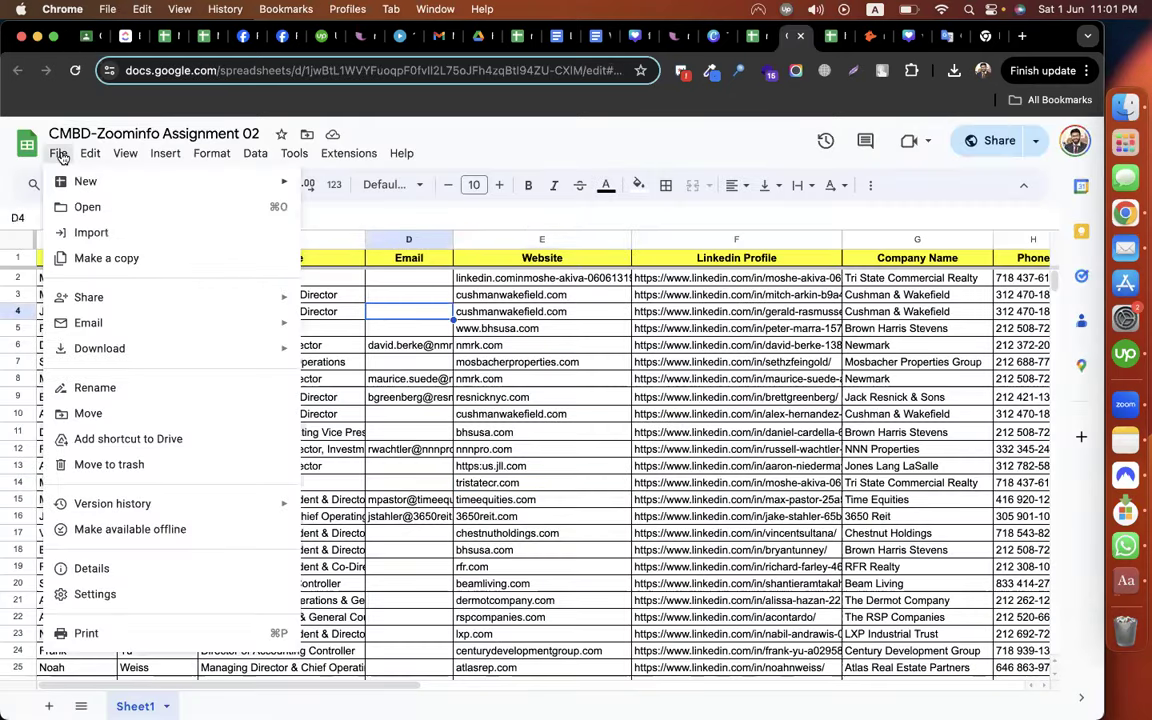
left_click(84, 258)
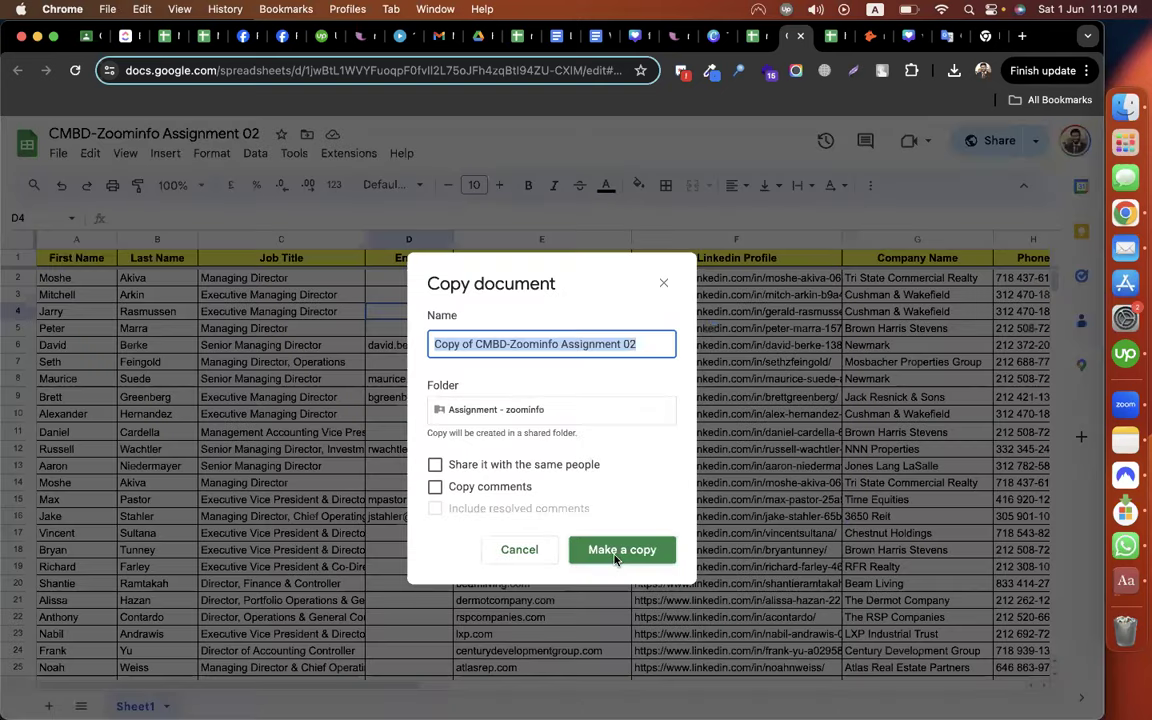
left_click(616, 561)
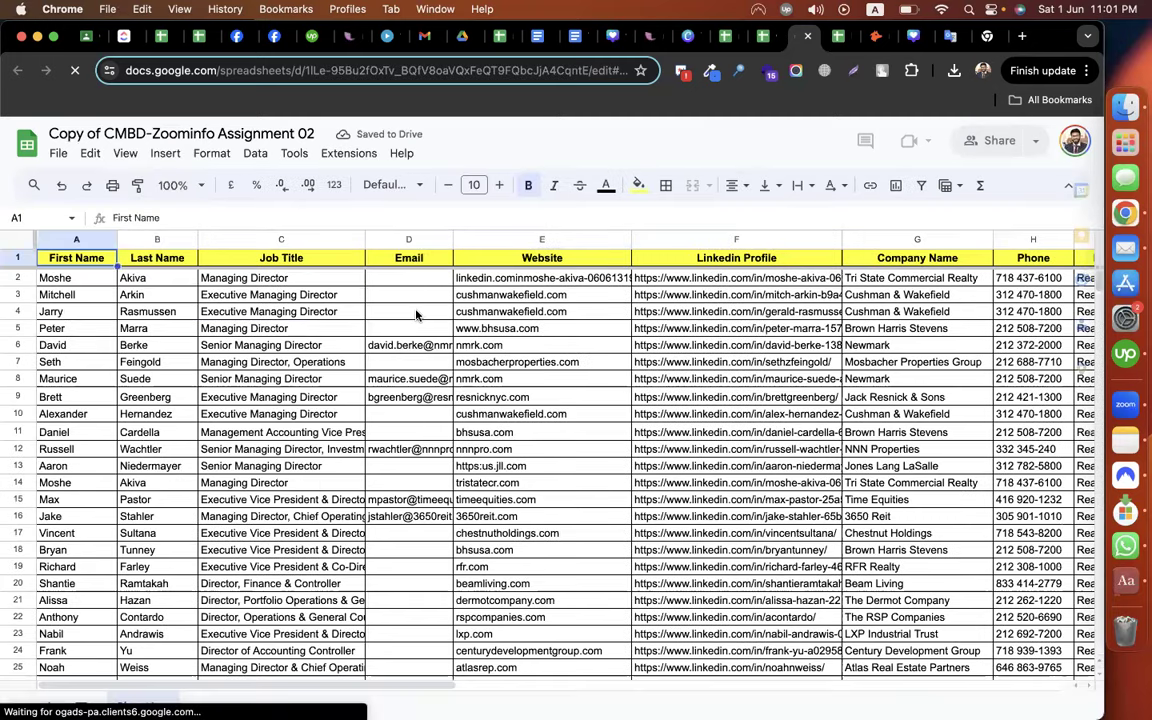
Close the copied spreadsheet with Cmd+W and return to the Classroom draft
left_click(417, 315)
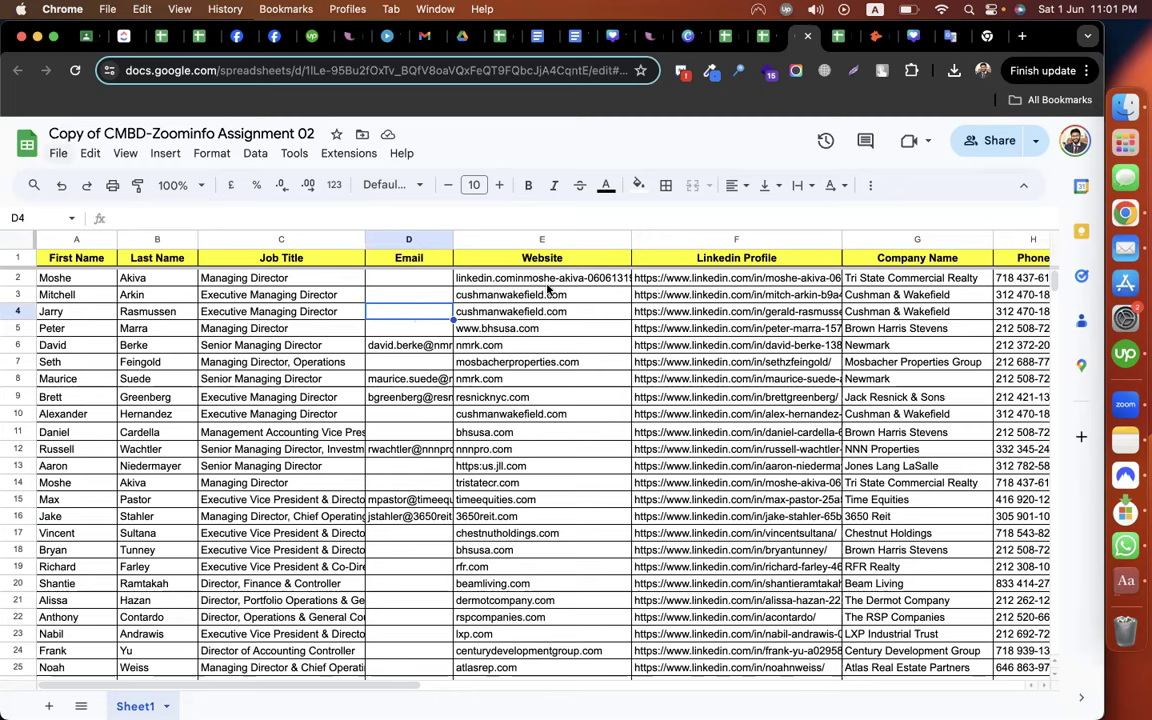
left_click(443, 281)
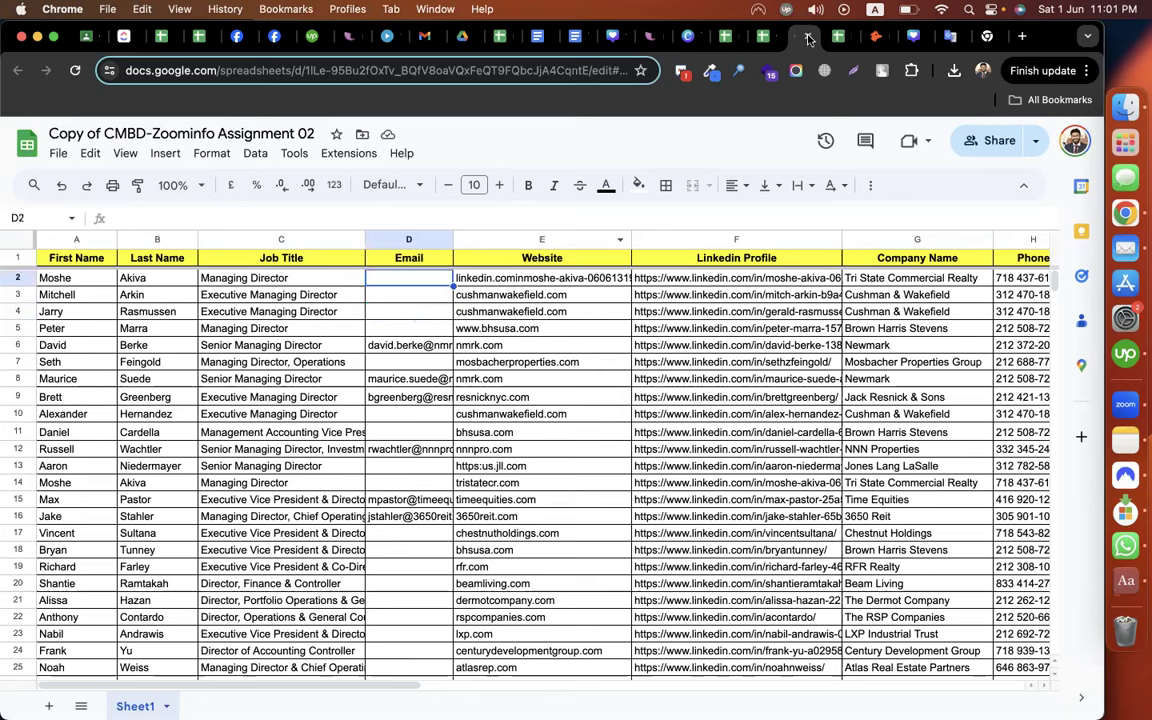
key("super+w")
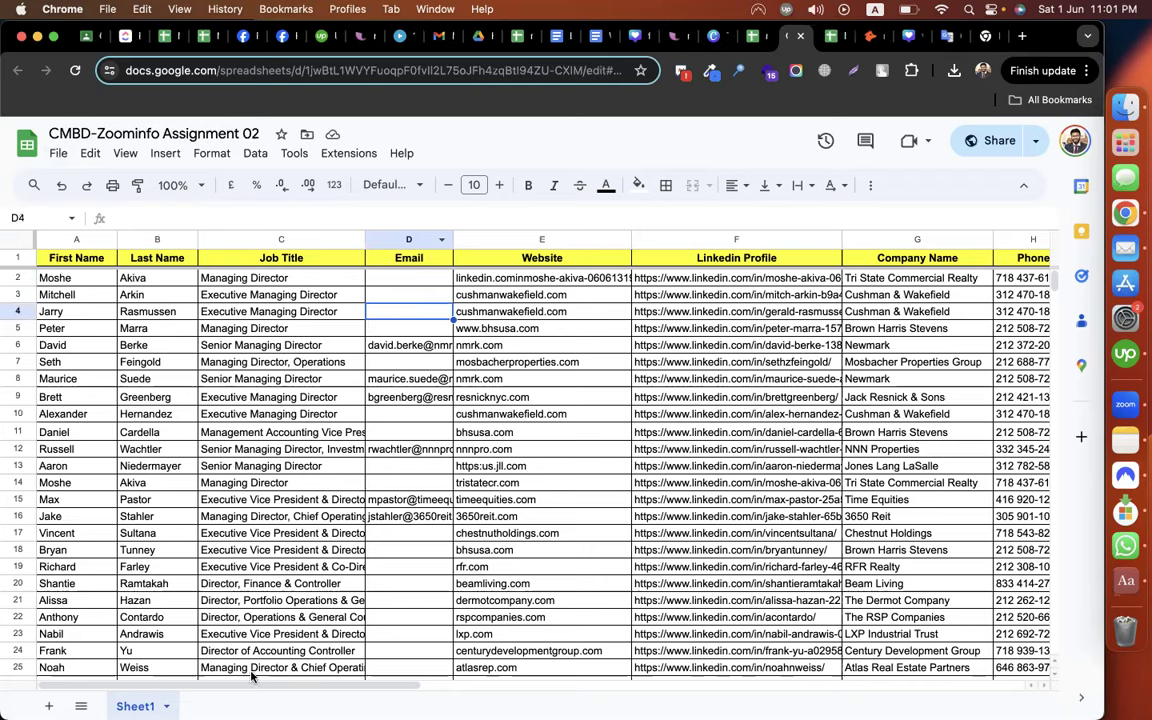
left_click(85, 37)
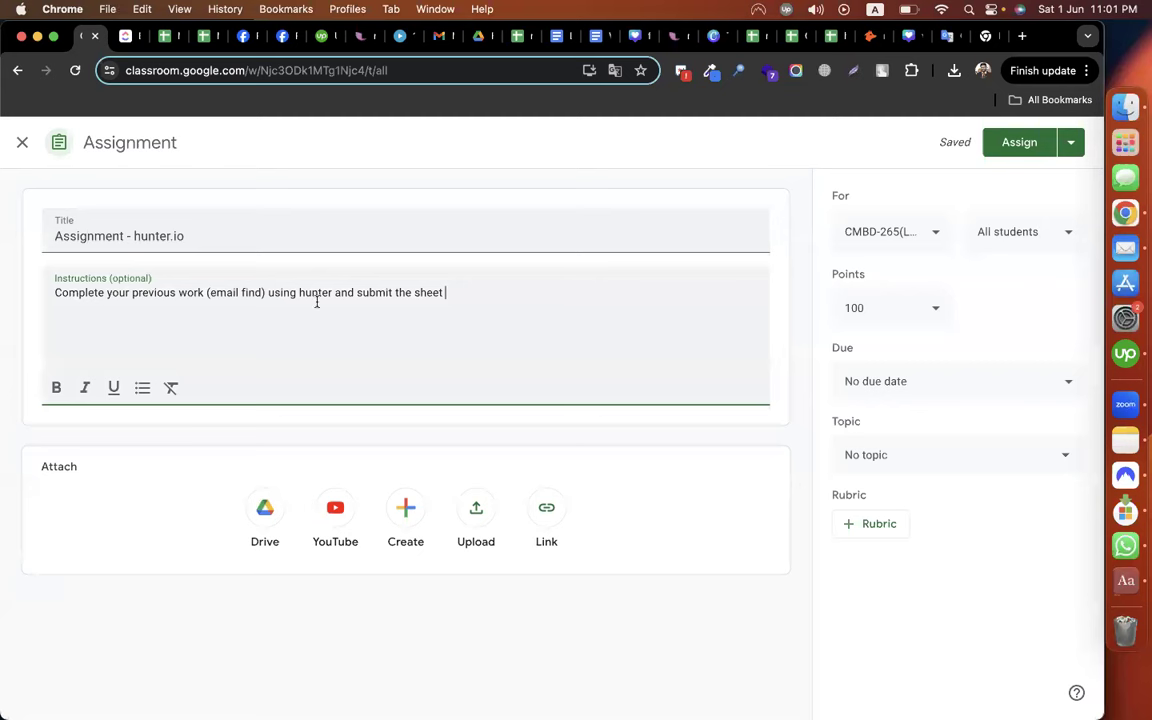
Add '(30 complete leads)' to the instructions, file it under the Episode-03 topic, and assign it
key("Return")
type("(30 complete l")
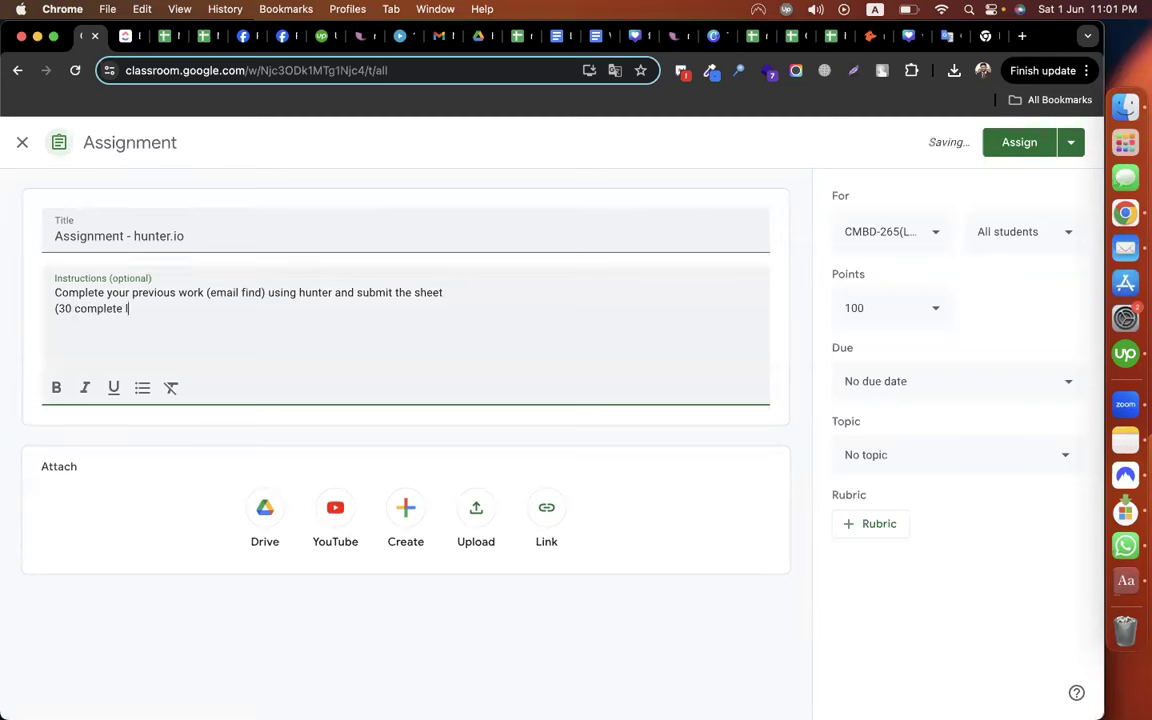
type("eads)")
left_click(954, 468)
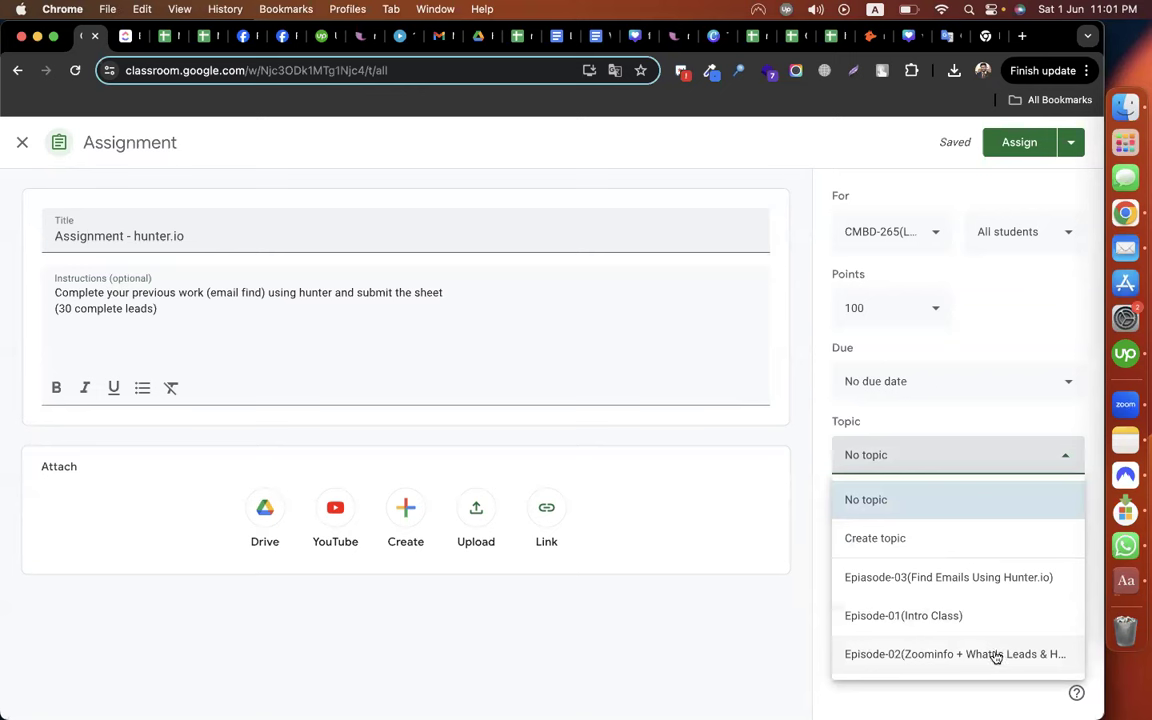
left_click(1003, 585)
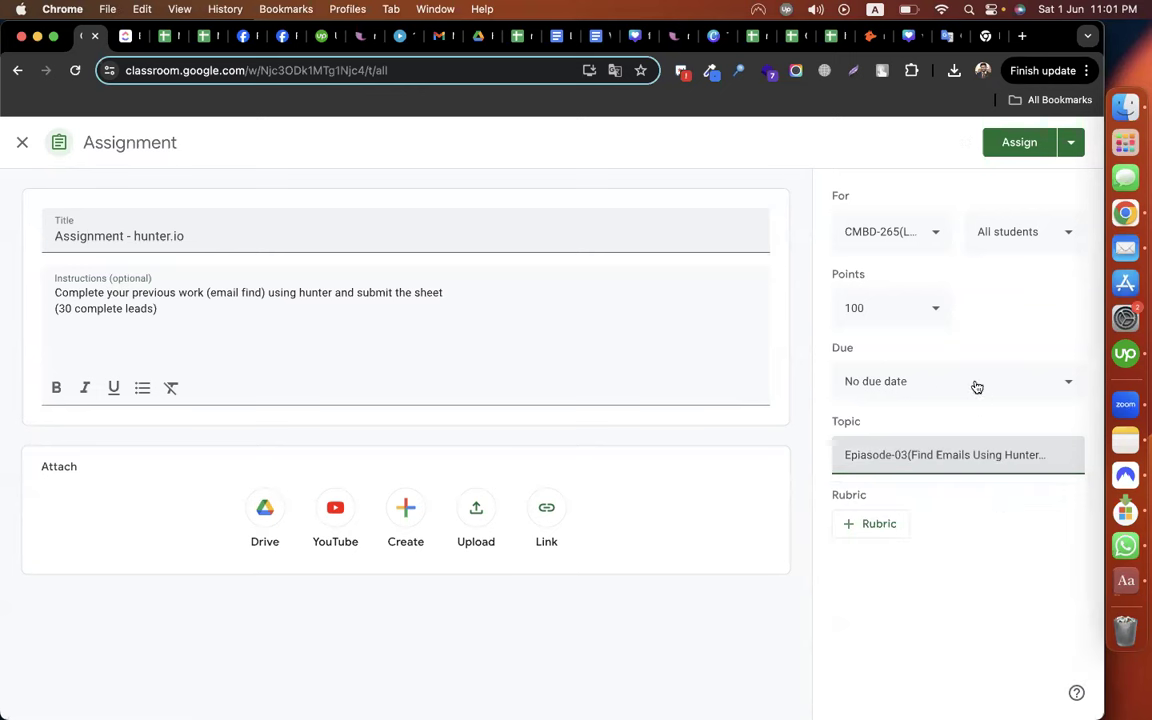
left_click(1016, 146)
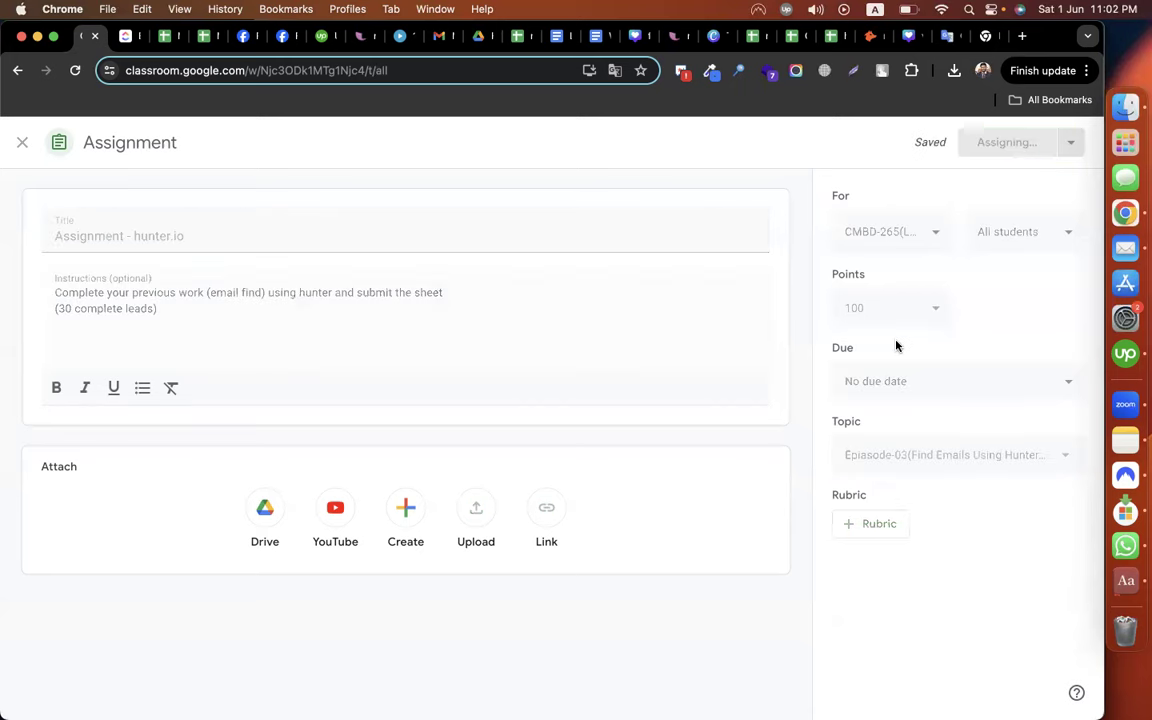
Rename the topic to correct 'Epiasode' to 'Episode'
left_click(954, 435)
left_click(961, 479)
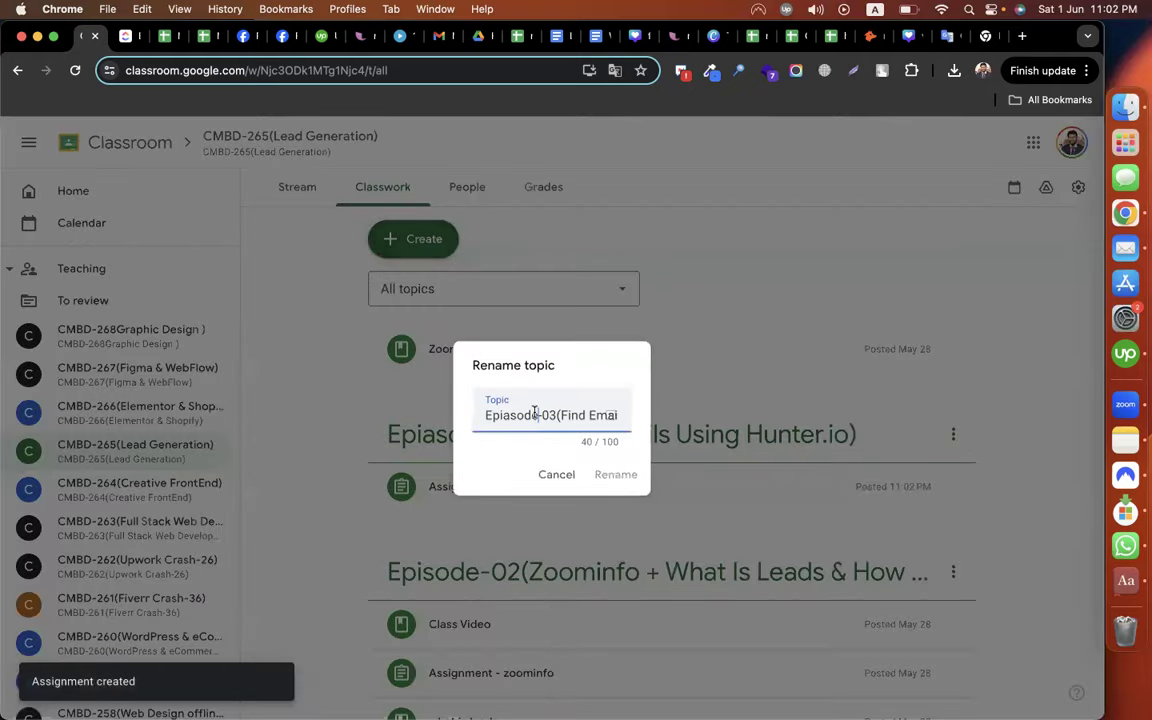
left_click_drag(540, 415, 503, 415)
type("sode")
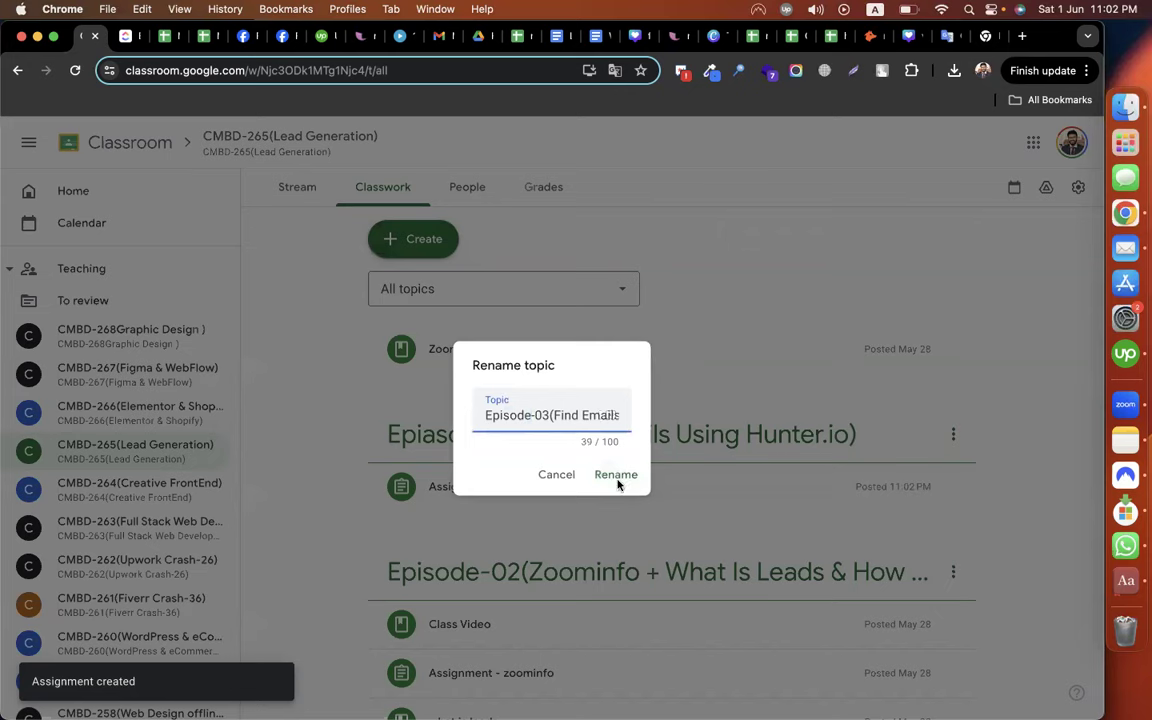
left_click(616, 476)
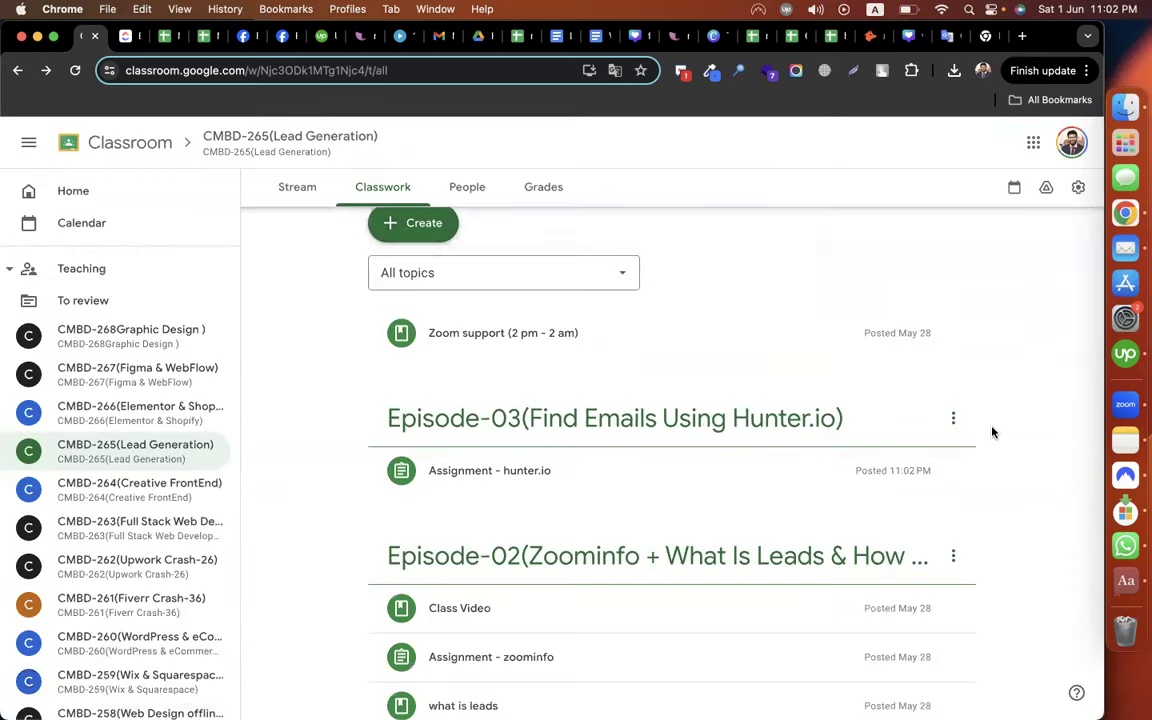
Return to the lead sheet and select the empty row just below the leads
left_click(786, 37)
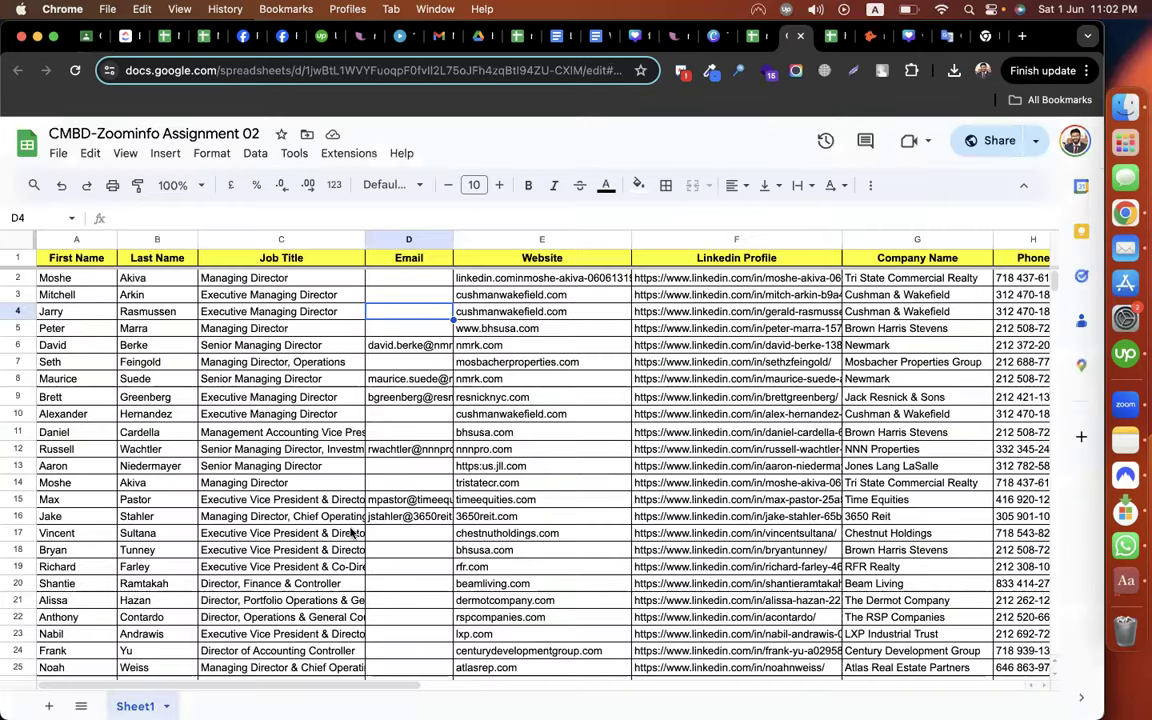
scroll(290, 522, "down", 10)
scroll(51, 424, "up", 2)
left_click_drag(51, 424, 410, 424)
left_click_drag(739, 447, 611, 454)
scroll(540, 434, "up", 3)
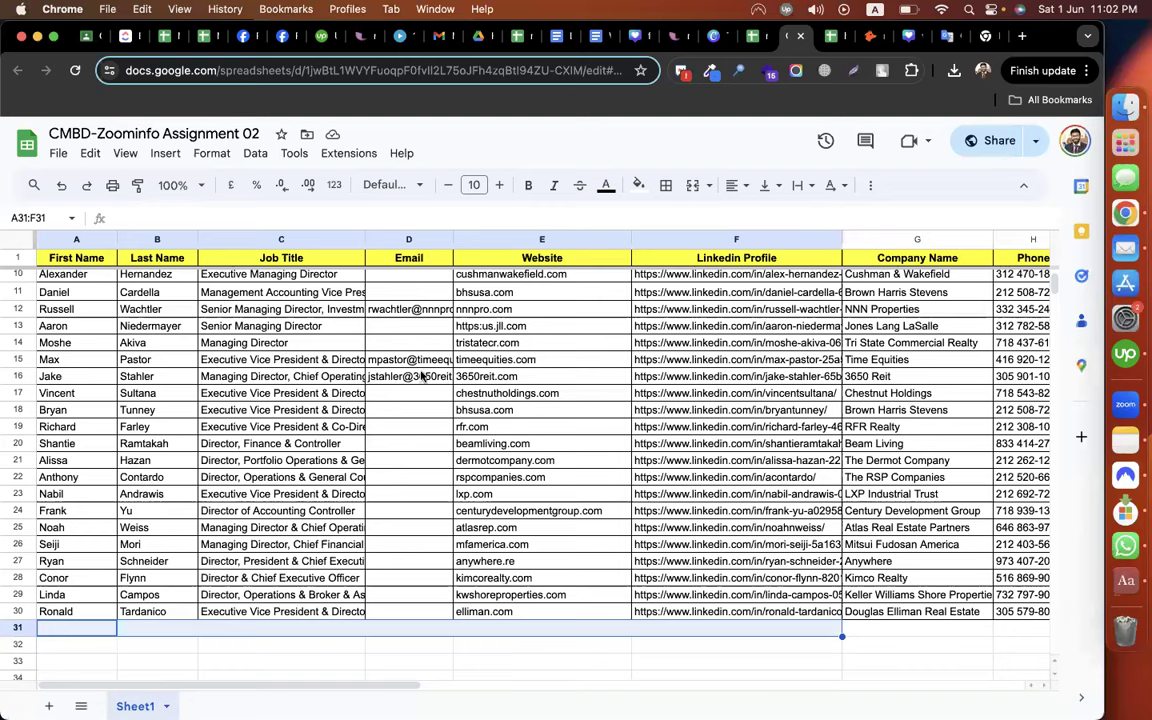
scroll(392, 333, "up", 1)
Select blank Email cells D10:D11 and the empty cells below the lead rows down to row 40
left_click(392, 335)
key("shift+Down")
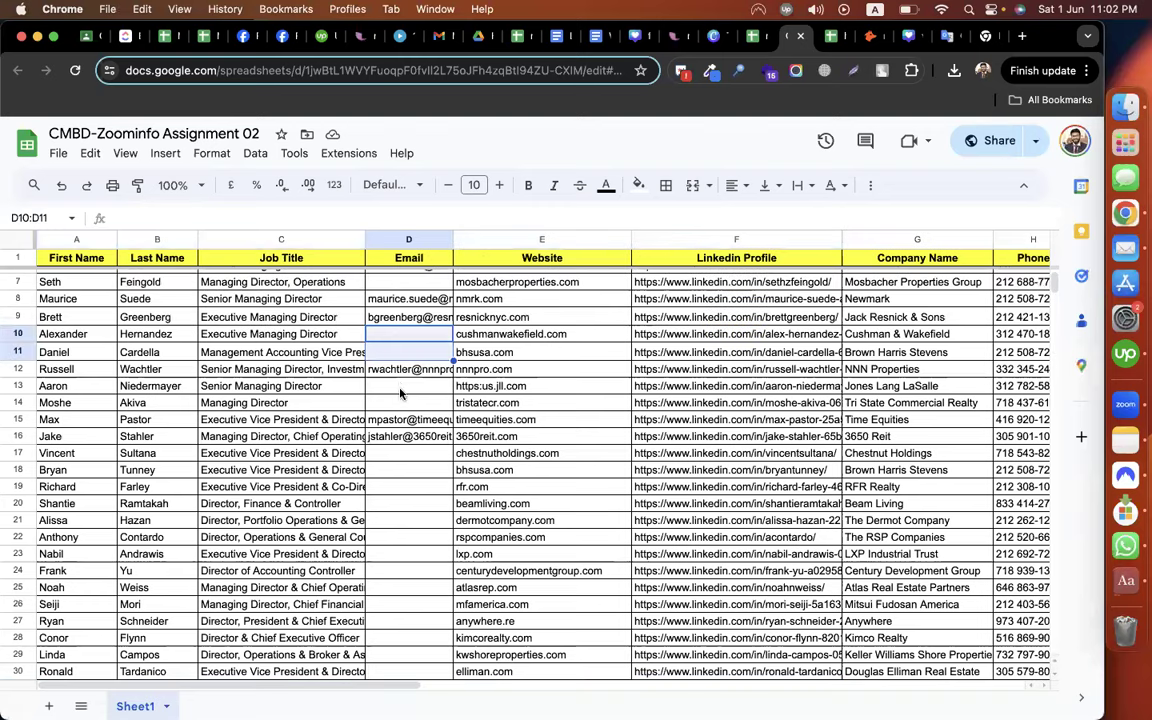
left_click_drag(400, 387, 401, 401)
scroll(76, 380, "down", 4)
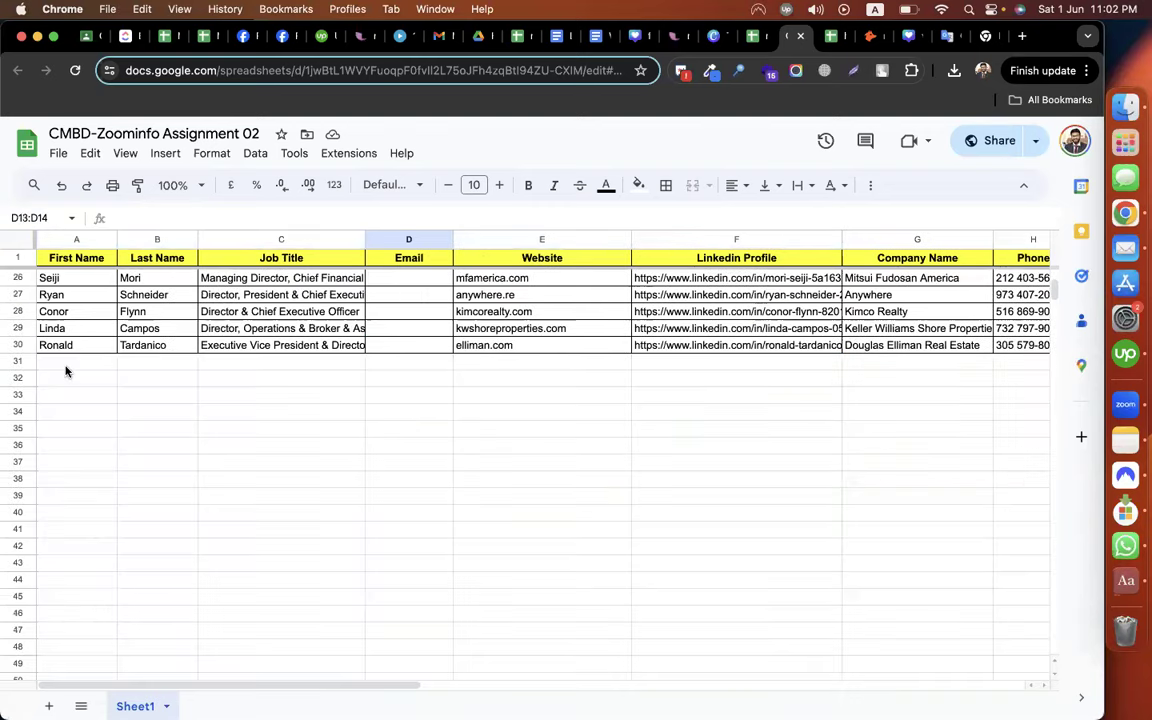
left_click_drag(88, 362, 943, 407)
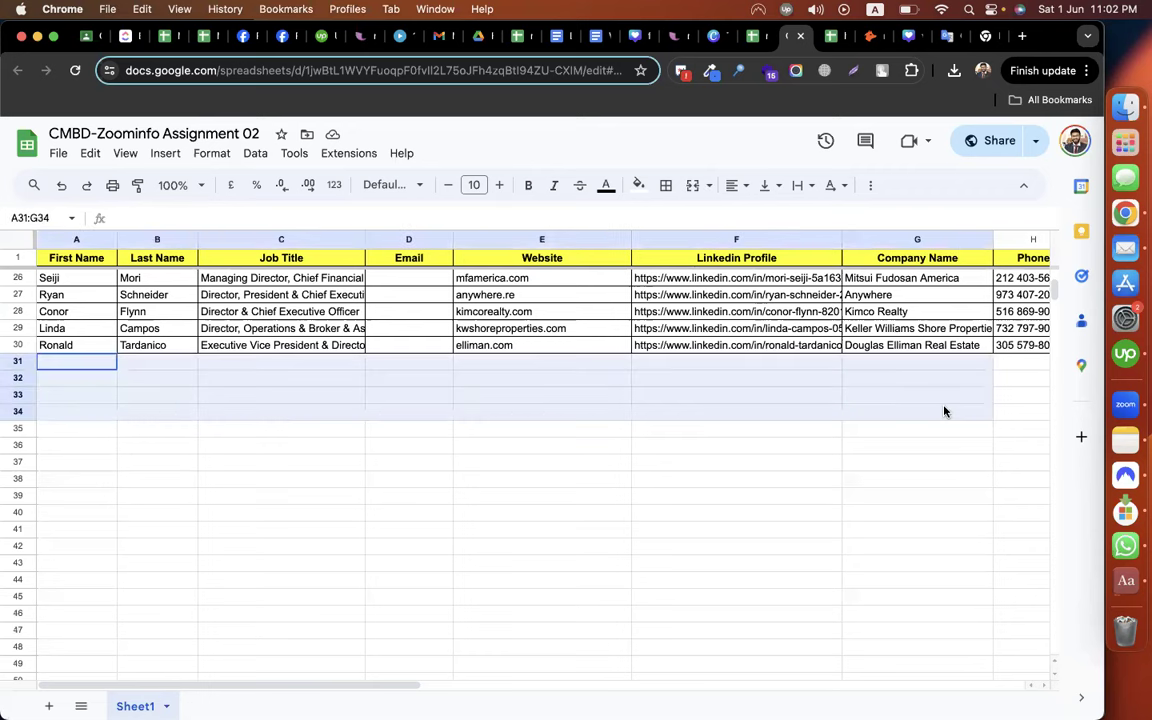
left_click(751, 493)
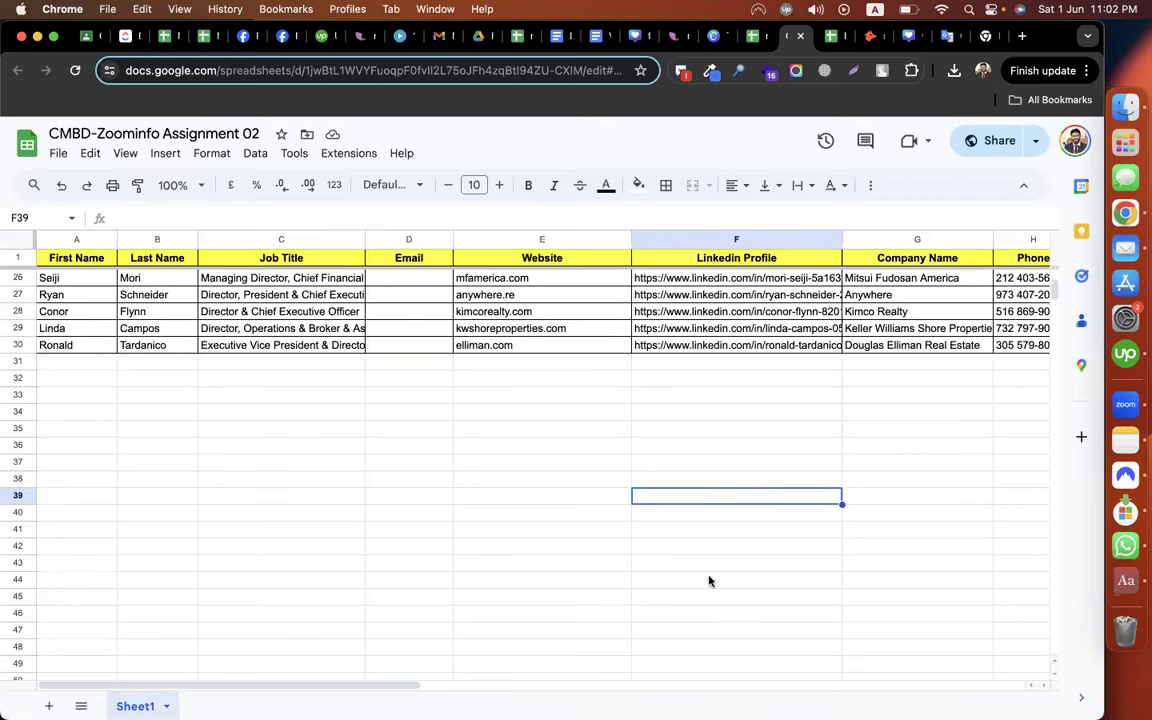
left_click(616, 513)
left_click(396, 513)
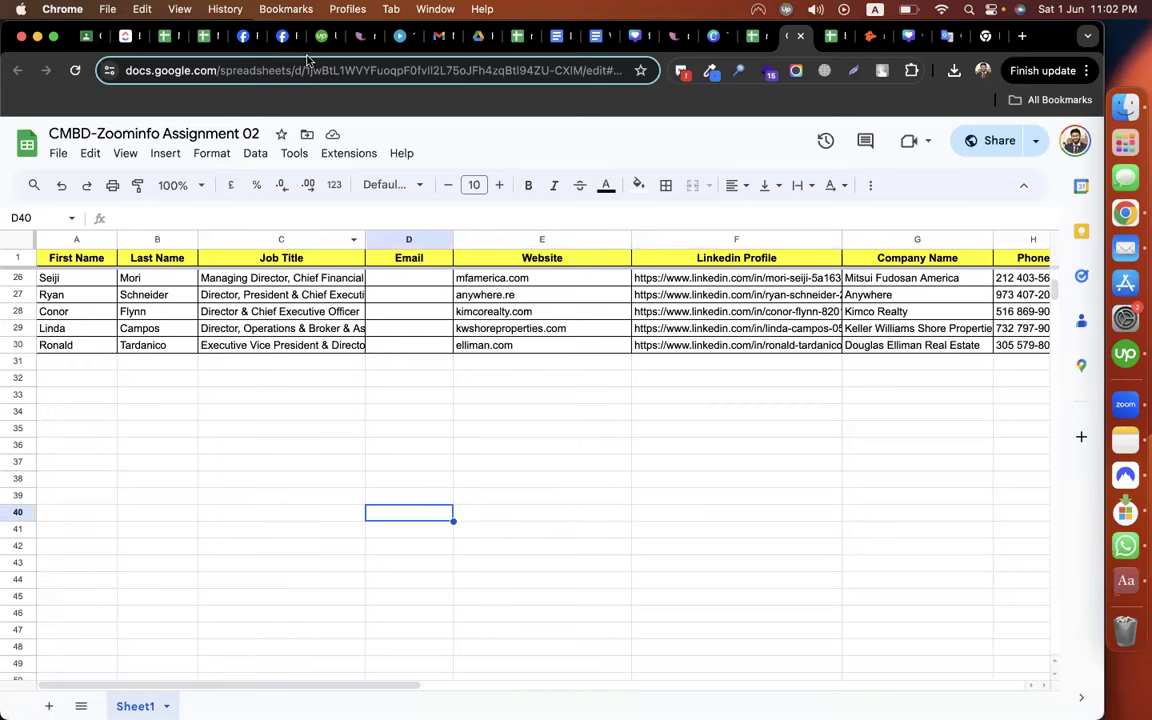
Open the CMBD-265 (Lead Generation) group chat and close the one-to-one chat window
left_click(281, 36)
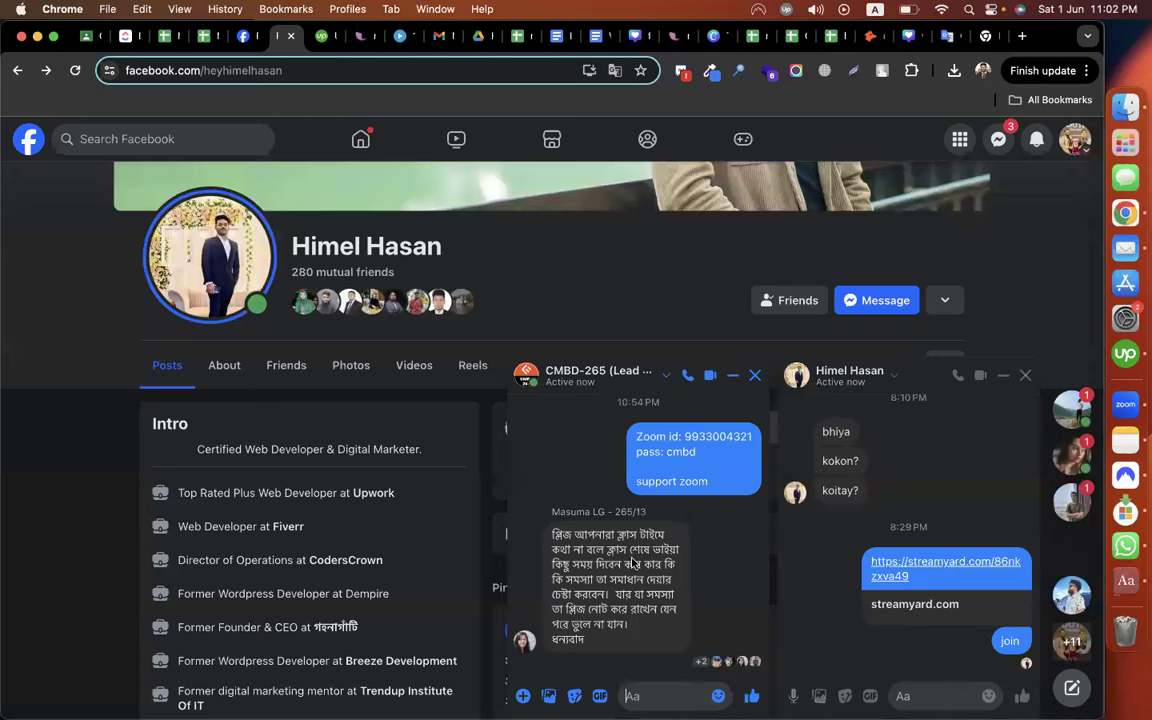
left_click(998, 139)
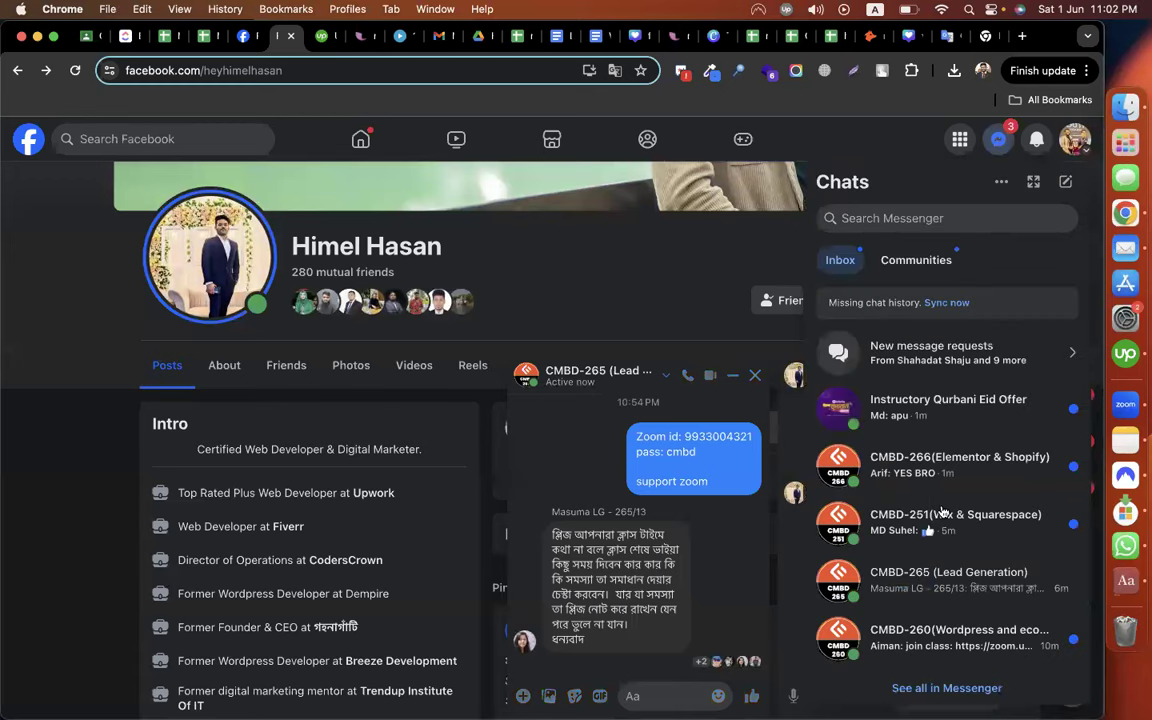
scroll(985, 537, "down", 1)
left_click(959, 501)
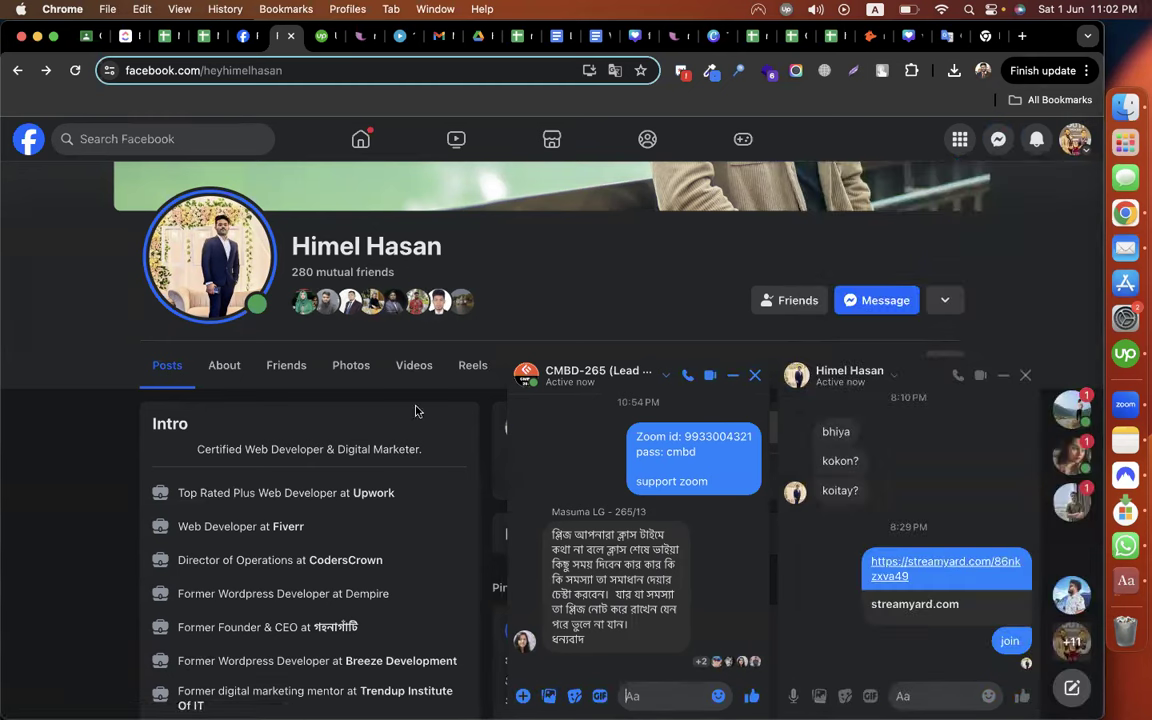
left_click(1024, 376)
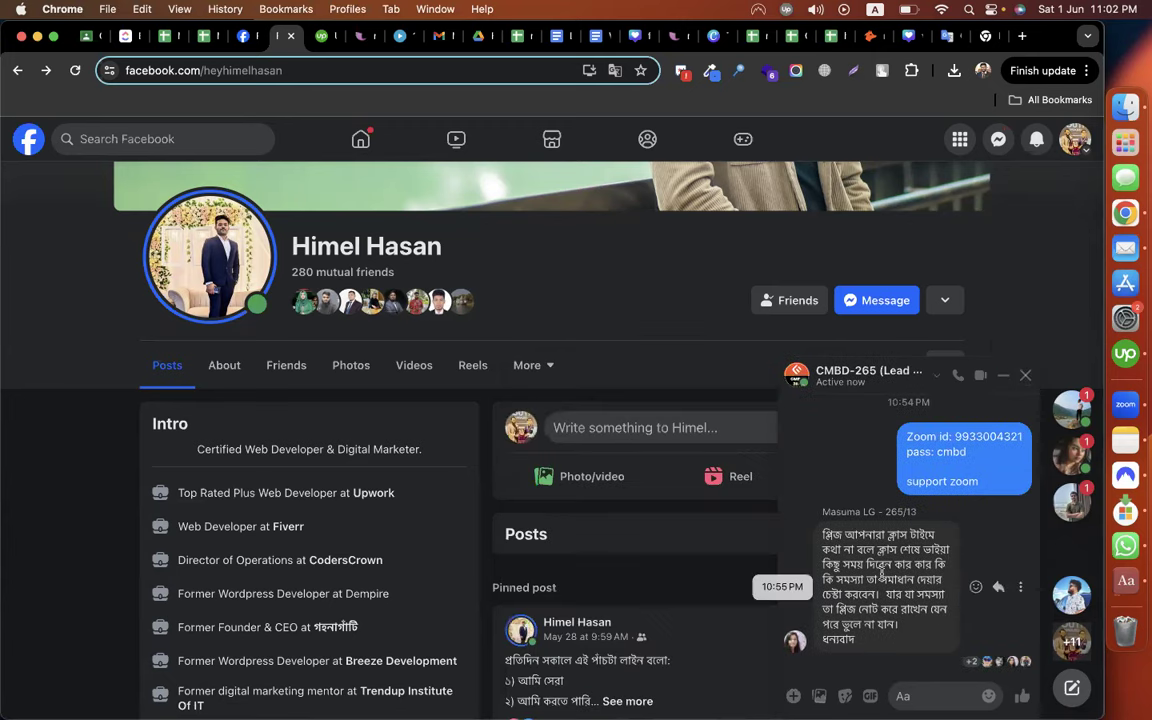
Start a group message that @-mentions a classmate
scroll(368, 512, "down", 2)
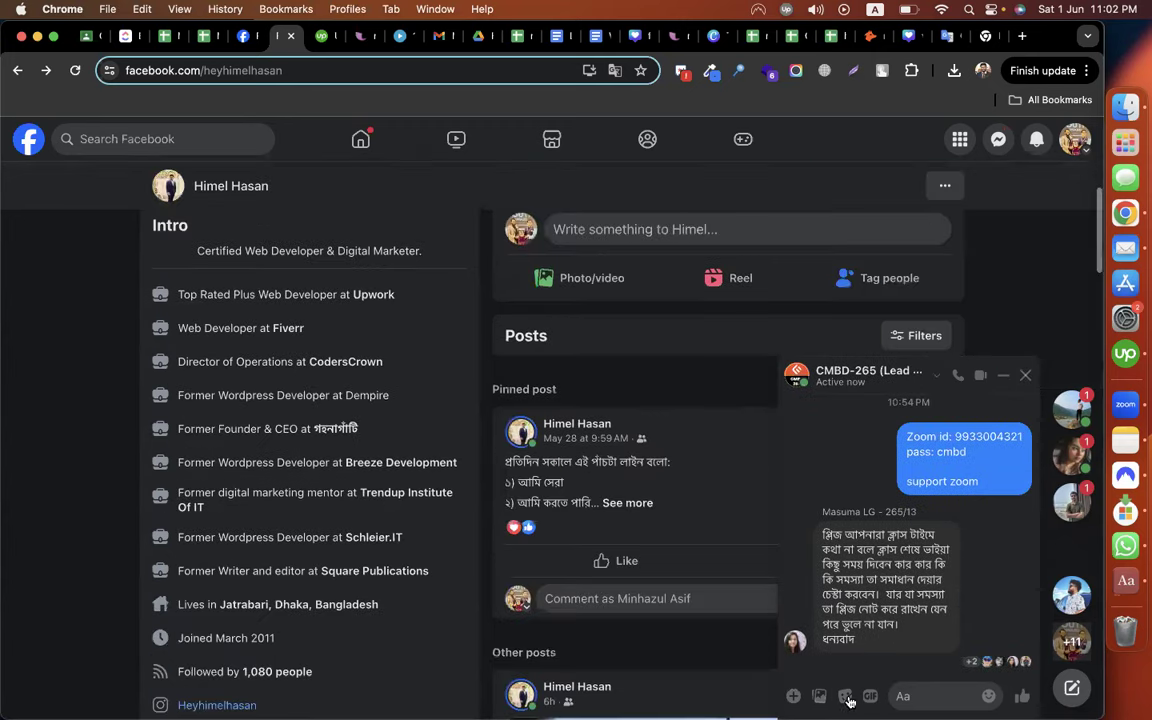
left_click(912, 690)
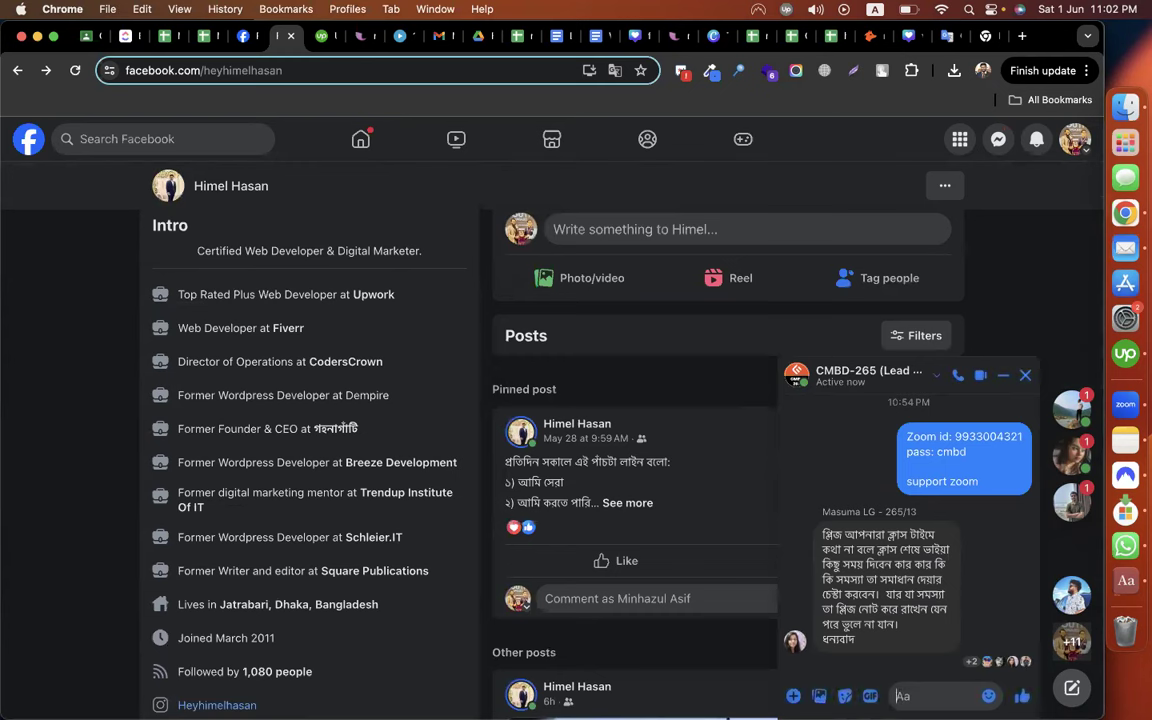
type("@nah")
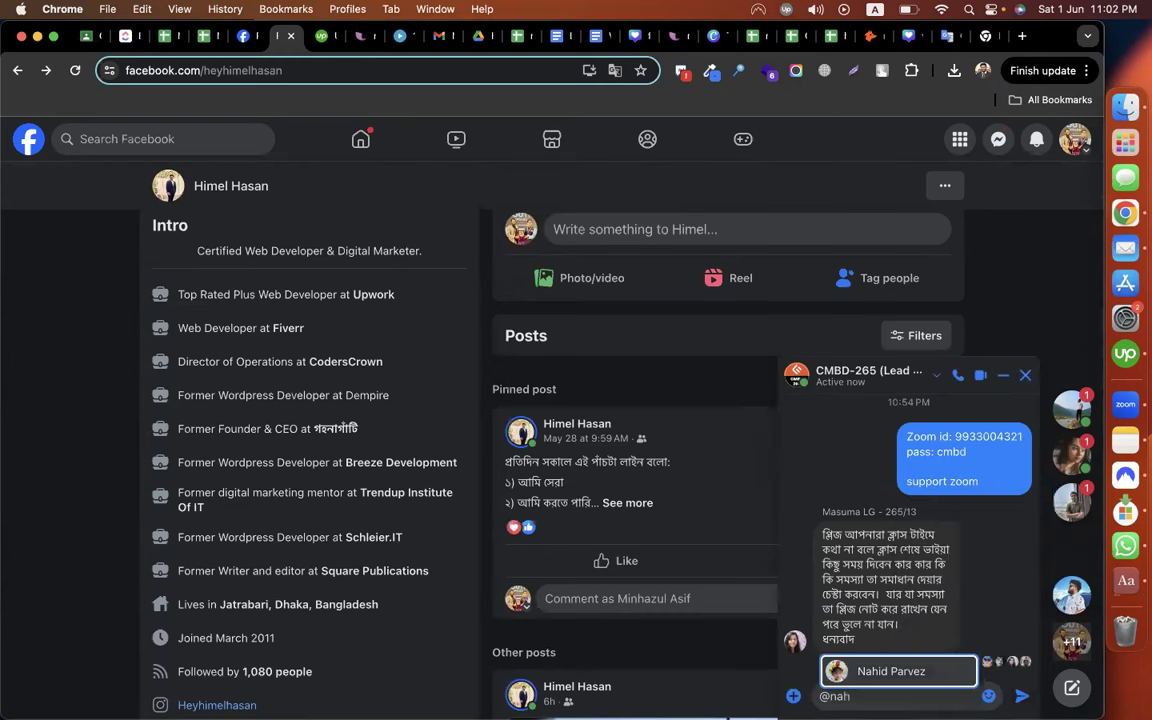
key("Return")
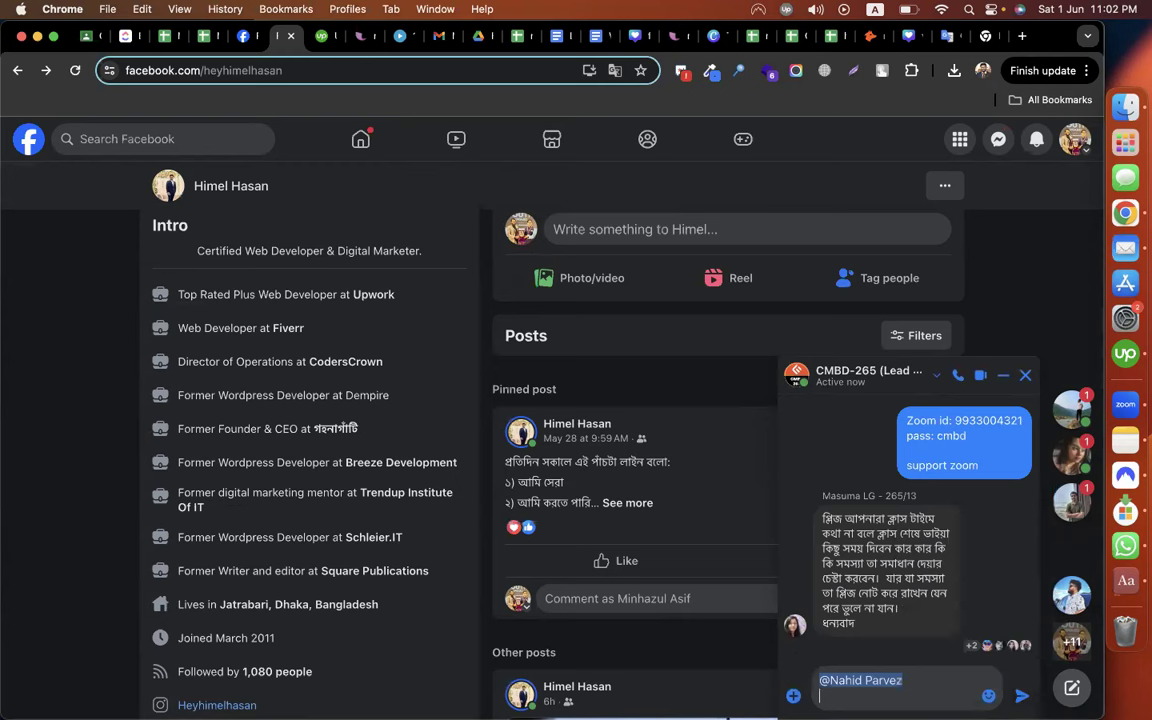